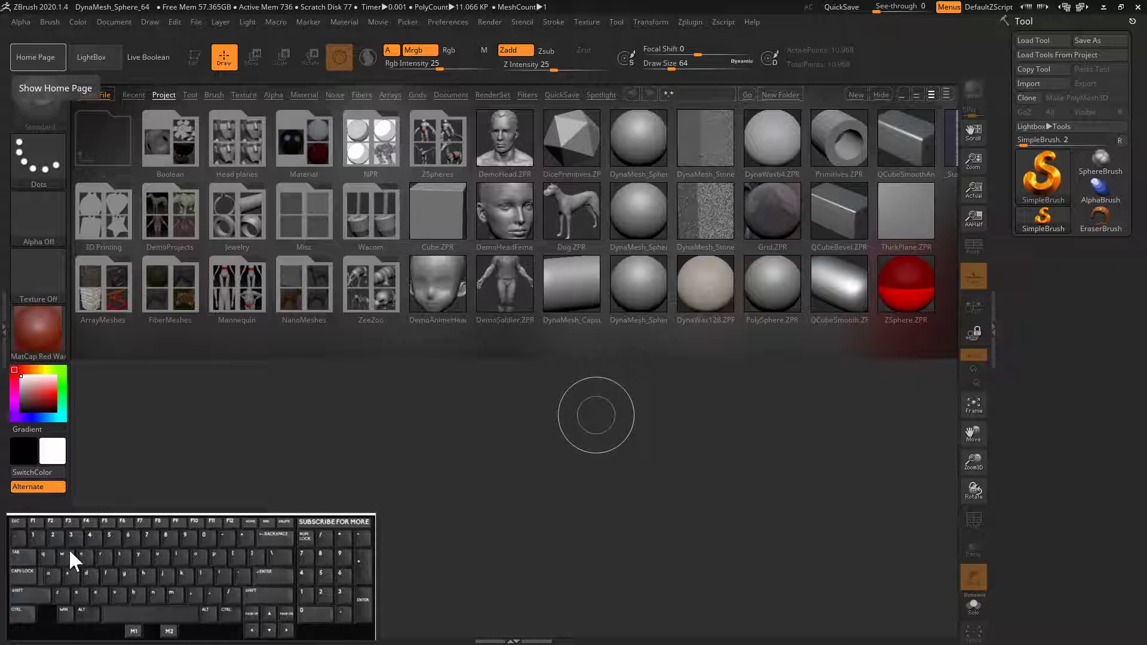
Step: Open the DynaMesh_Sphere_64 project without saving the current changes, and turn on the polyframe display
{"action": "left_click_drag", "start_coordinate": [235, 396], "coordinate": [224, 382]}
{"action": "mouse_move", "coordinate": [379, 422]}
{"action": "left_mouse_down"}
{"action": "mouse_move", "coordinate": [251, 405]}
{"action": "mouse_move", "coordinate": [276, 408]}
{"action": "mouse_move", "coordinate": [264, 400]}
{"action": "left_mouse_up"}
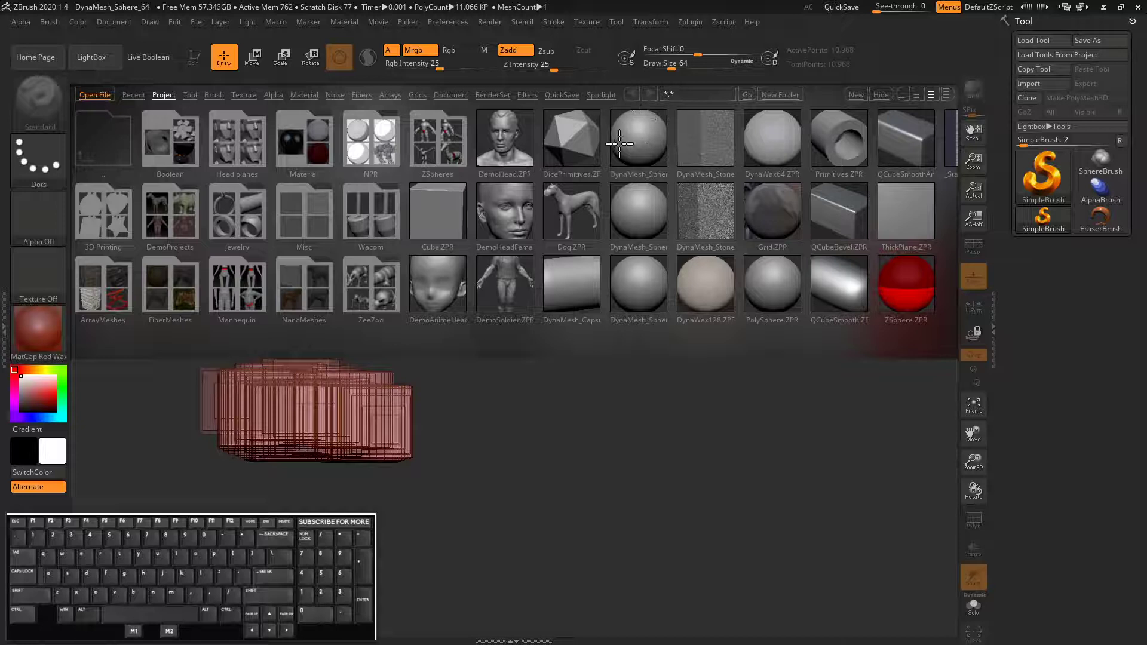
{"action": "double_click", "coordinate": [634, 297]}
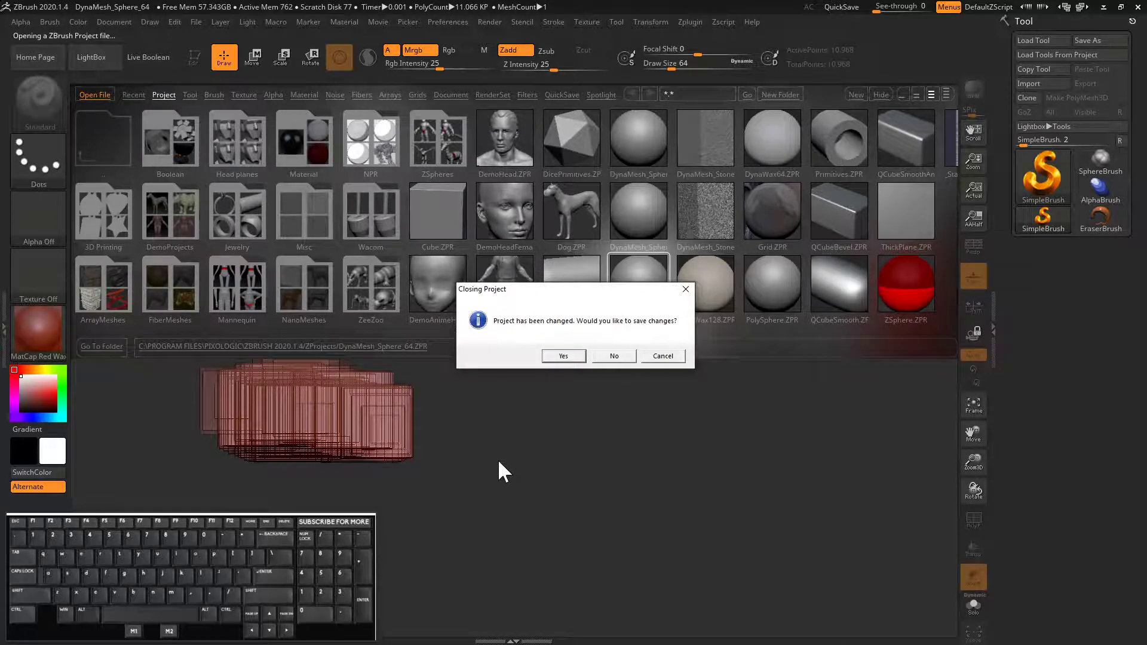
{"action": "left_click", "coordinate": [602, 358]}
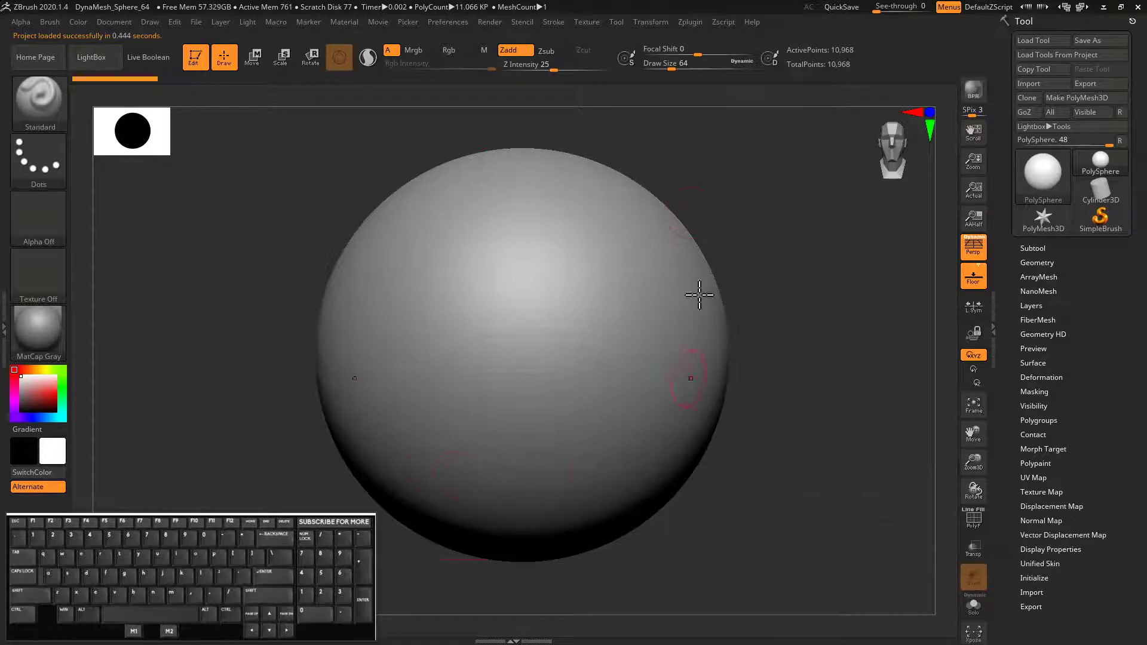
{"action": "left_click", "coordinate": [973, 523]}
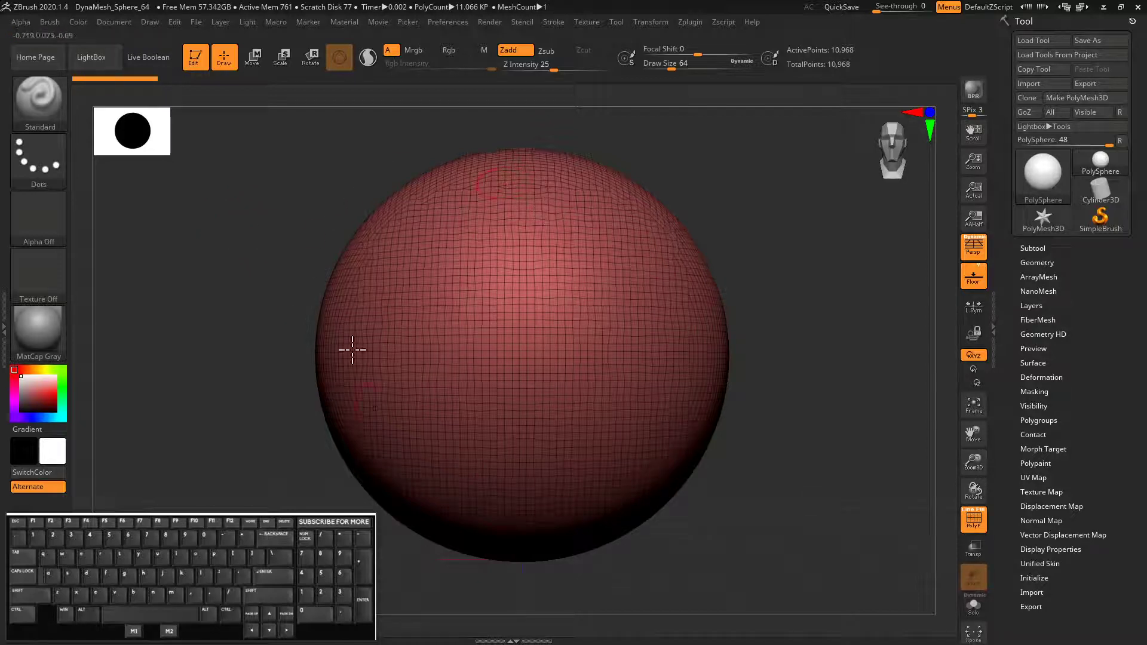
{"action": "mouse_move", "coordinate": [217, 264]}
{"action": "left_mouse_down"}
{"action": "mouse_move", "coordinate": [216, 320]}
{"action": "mouse_move", "coordinate": [191, 358]}
{"action": "mouse_move", "coordinate": [256, 363]}
{"action": "left_mouse_up"}
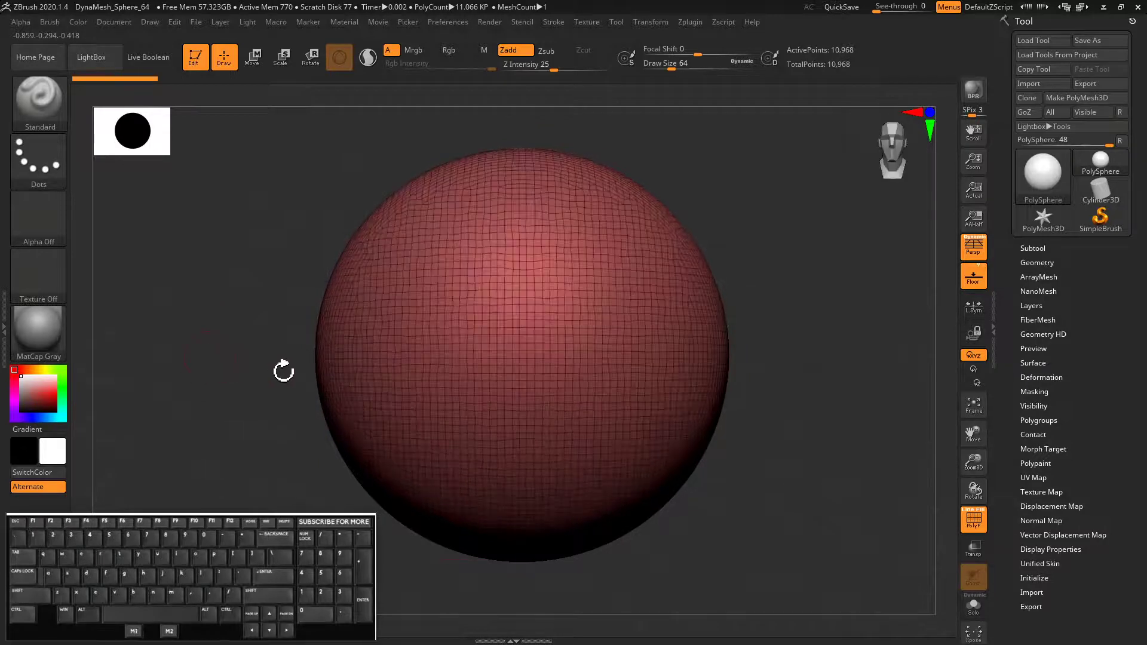
Step: Choose the SnakeHook brush with a draw size of 112 and turn off the perspective view
{"action": "left_click", "coordinate": [38, 99]}
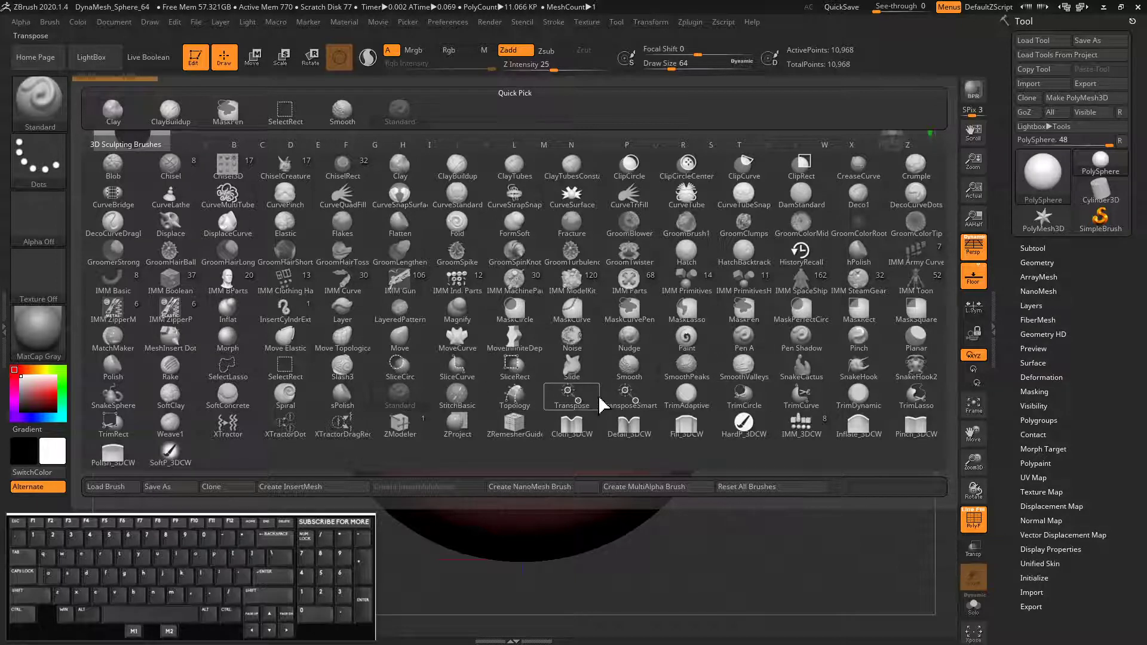
{"action": "left_click", "coordinate": [856, 369]}
{"action": "key", "text": "bracketright"}
{"action": "key", "text": "bracketright"}
{"action": "key", "text": "bracketright"}
{"action": "key", "text": "bracketright"}
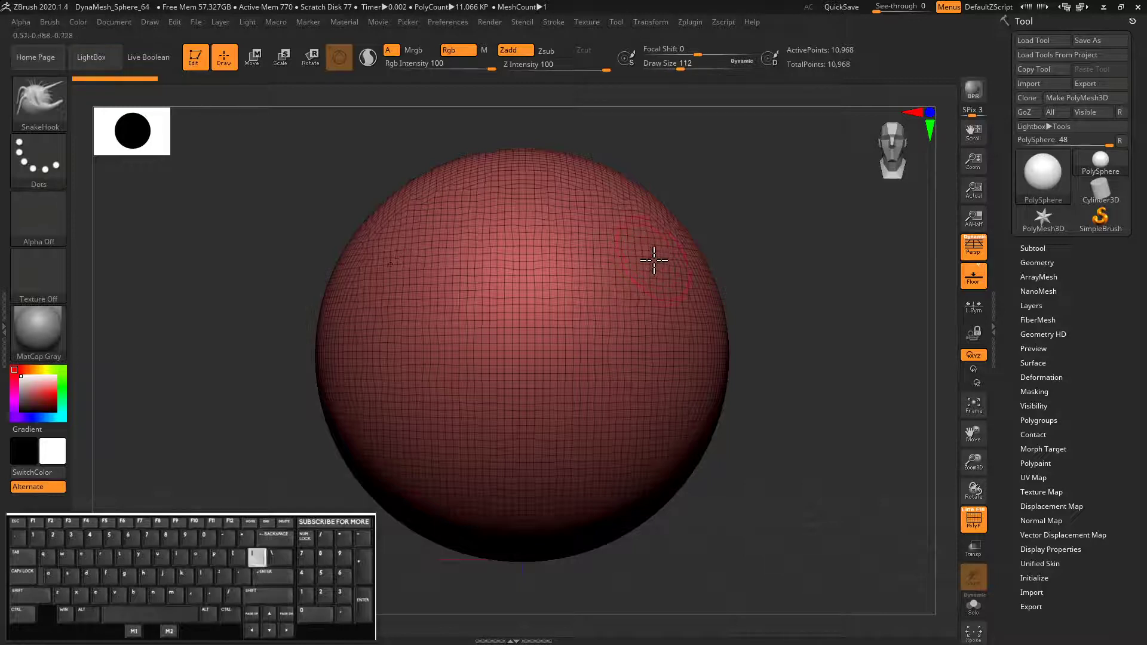
{"action": "mouse_move", "coordinate": [744, 236]}
{"action": "left_mouse_down", "text": "alt"}
{"action": "mouse_move", "coordinate": [749, 252]}
{"action": "mouse_move", "coordinate": [681, 184]}
{"action": "mouse_move", "coordinate": [681, 240]}
{"action": "left_mouse_up", "text": "alt"}
{"action": "left_click", "coordinate": [969, 260]}
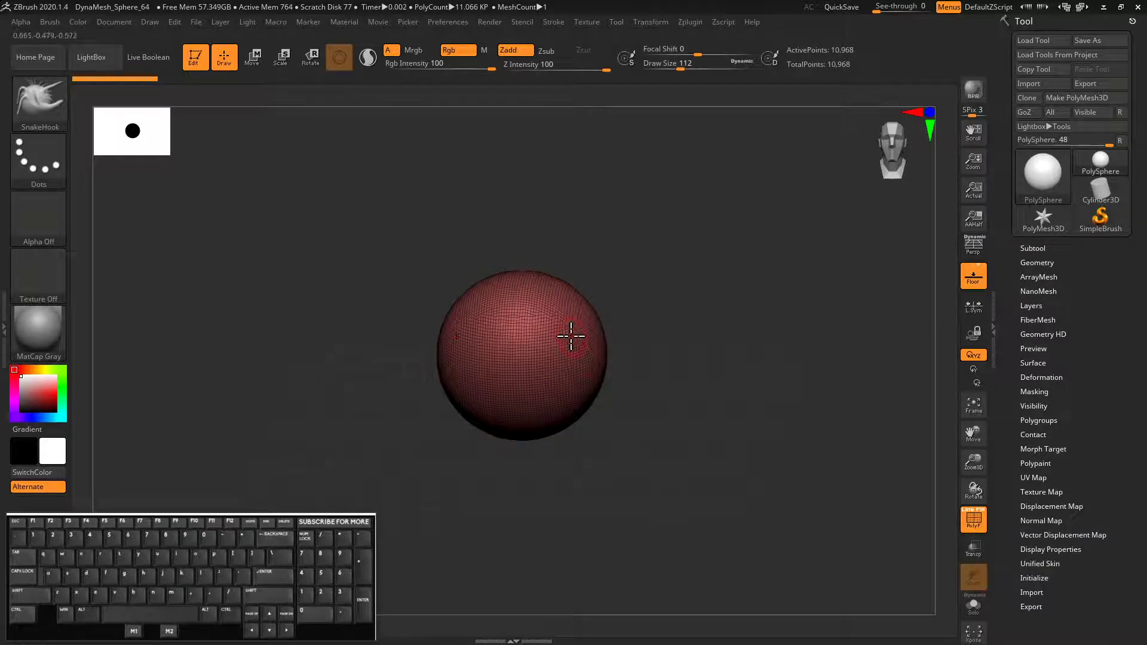
Step: Try pulling long thin horns out of the sphere's upper sides at draw size 172, and undo the pull
{"action": "key", "text": "bracketright"}
{"action": "key", "text": "bracketright"}
{"action": "key", "text": "bracketright"}
{"action": "mouse_move", "coordinate": [570, 335]}
{"action": "left_mouse_down"}
{"action": "mouse_move", "coordinate": [579, 320]}
{"action": "mouse_move", "coordinate": [653, 290]}
{"action": "mouse_move", "coordinate": [763, 282]}
{"action": "mouse_move", "coordinate": [774, 270]}
{"action": "left_mouse_up"}
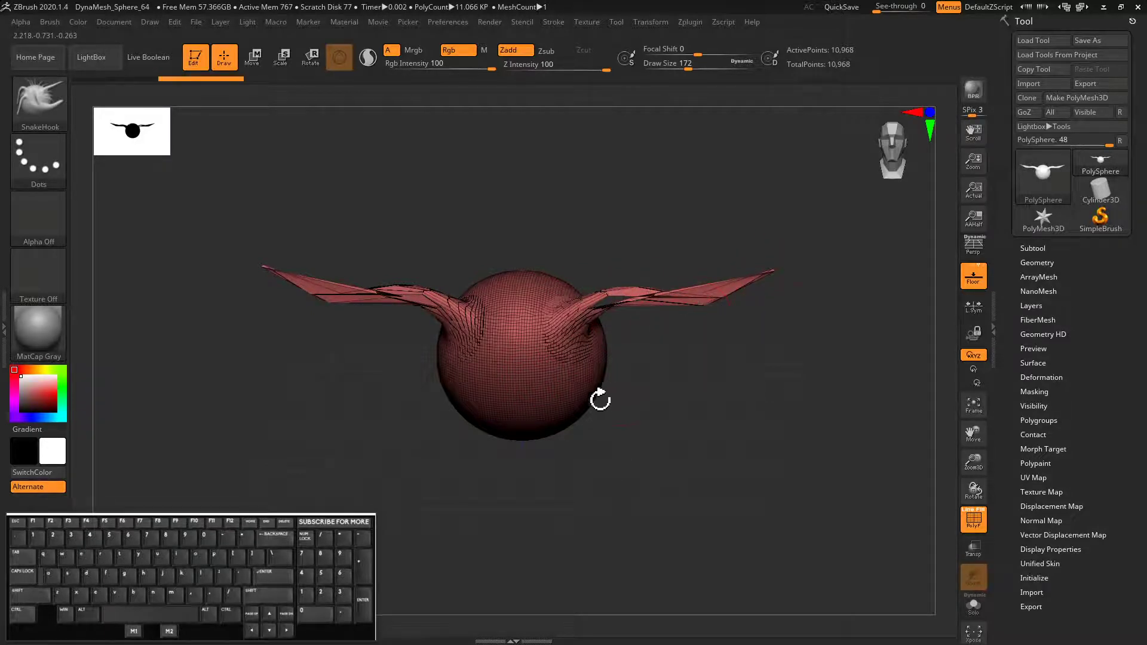
{"action": "key", "text": "ctrl+z"}
Step: Pull short horns out of the sphere's upper sides at draw size 200, and lengthen them at draw size 224
{"action": "key", "text": "bracketright"}
{"action": "key", "text": "bracketright"}
{"action": "left_click_drag", "start_coordinate": [572, 331], "coordinate": [609, 312]}
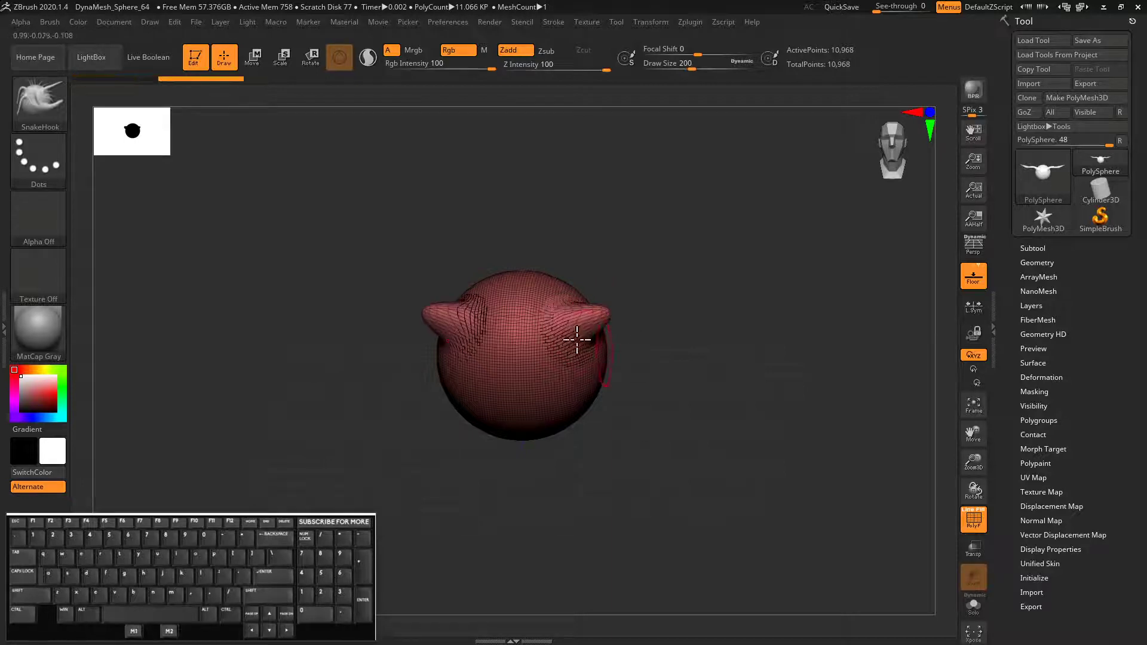
{"action": "mouse_move", "coordinate": [460, 223]}
{"action": "left_mouse_down", "text": "alt"}
{"action": "mouse_move", "coordinate": [460, 213]}
{"action": "mouse_move", "coordinate": [633, 310]}
{"action": "mouse_move", "coordinate": [607, 279]}
{"action": "left_mouse_up", "text": "alt"}
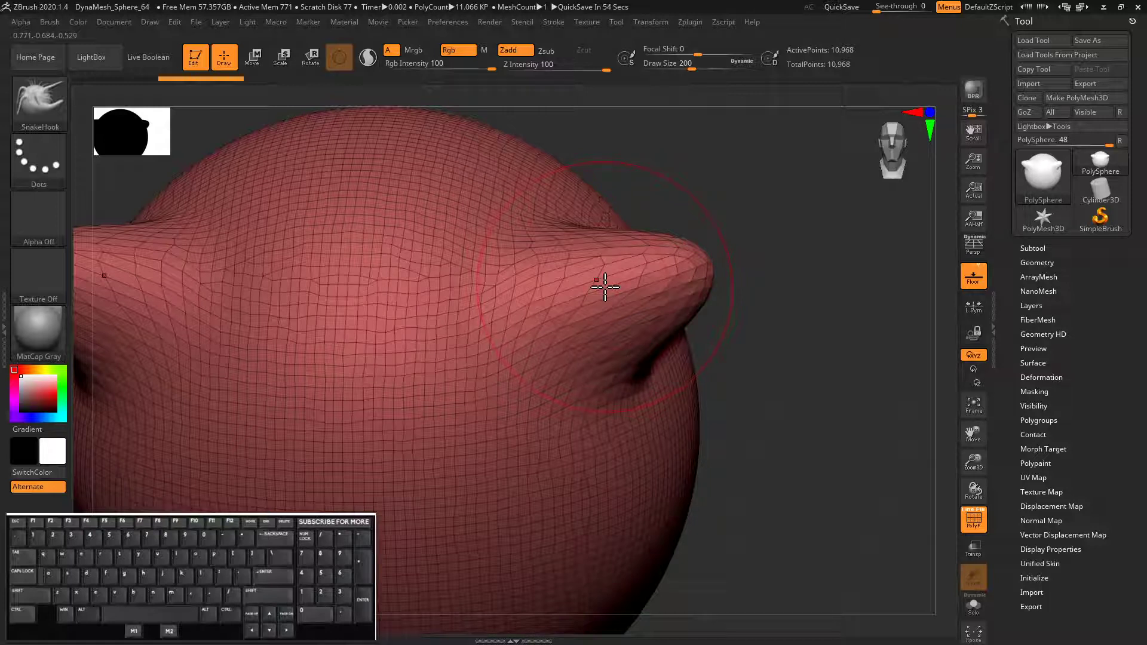
{"action": "left_click_drag", "start_coordinate": [681, 177], "coordinate": [435, 130], "text": "alt"}
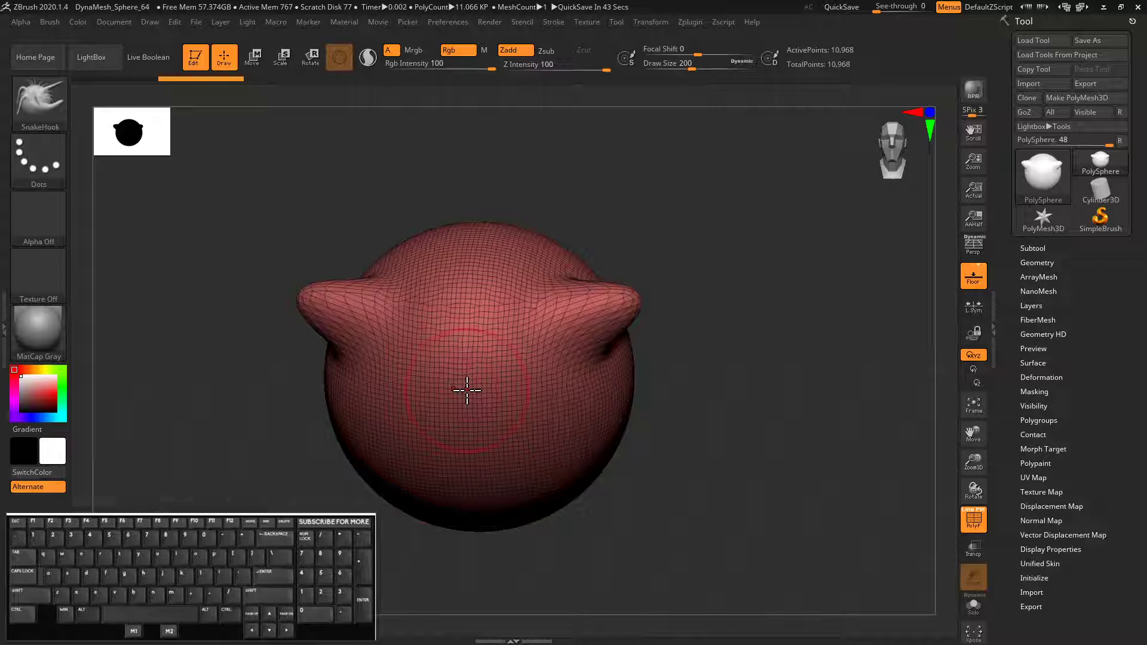
{"action": "left_click_drag", "start_coordinate": [202, 274], "coordinate": [221, 275]}
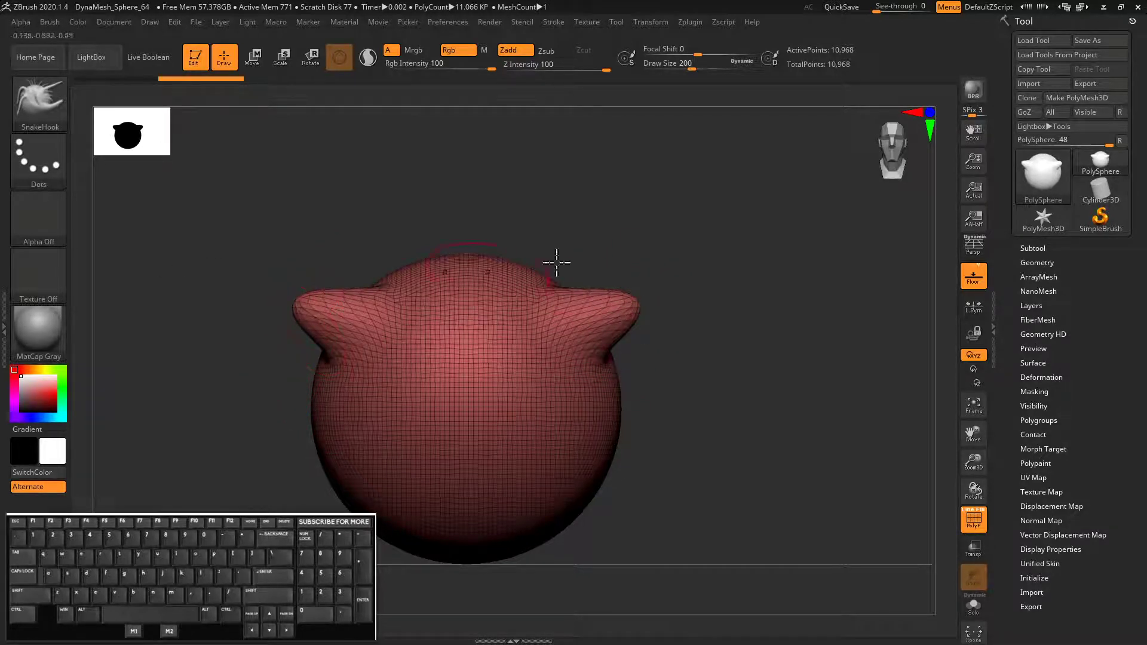
{"action": "key", "text": "bracketright"}
{"action": "mouse_move", "coordinate": [630, 304]}
{"action": "left_mouse_down"}
{"action": "mouse_move", "coordinate": [692, 276]}
{"action": "mouse_move", "coordinate": [756, 289]}
{"action": "left_mouse_up"}
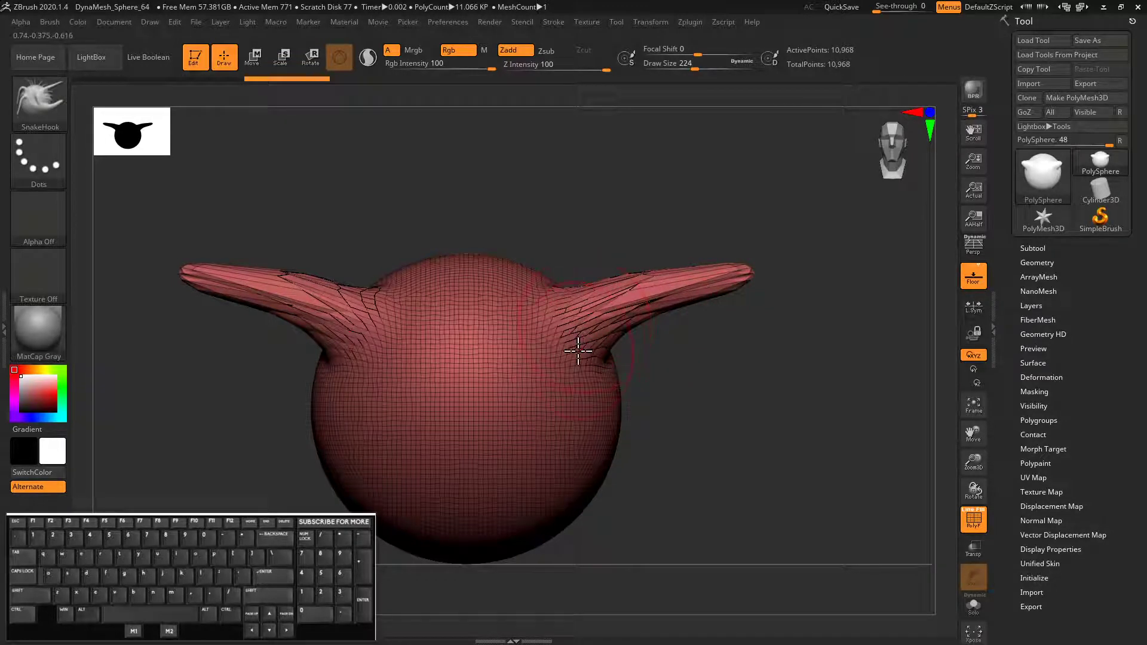
Step: Switch to the ClayBuildup brush and reduce its draw size to 156
{"action": "left_click", "coordinate": [38, 98]}
{"action": "left_click", "coordinate": [157, 124]}
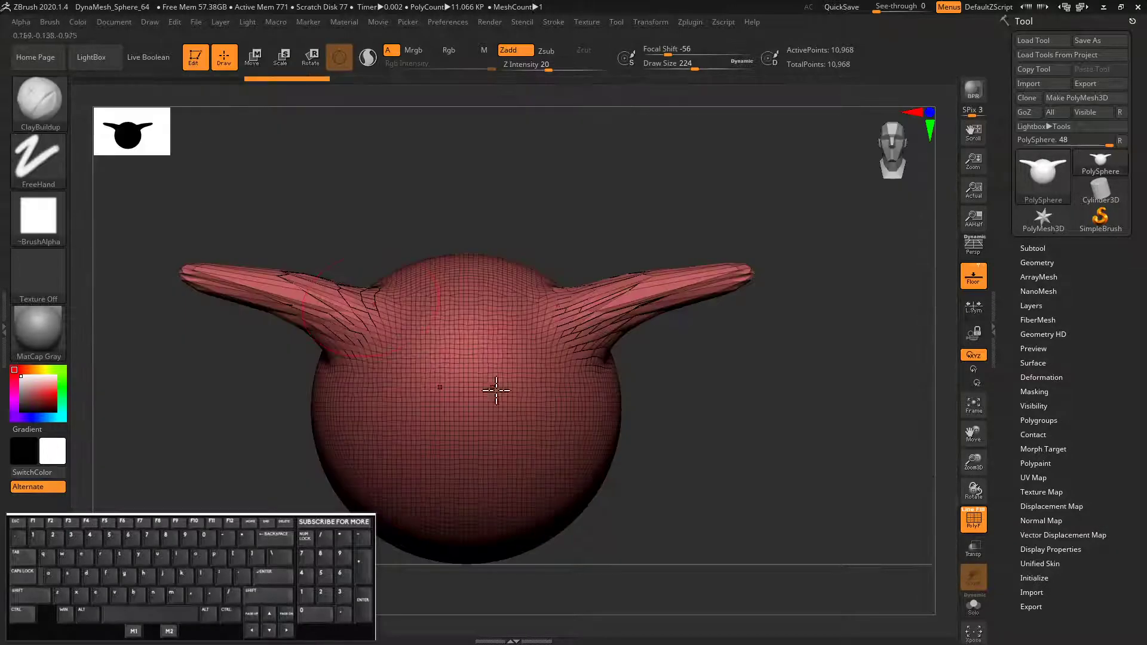
{"action": "key", "text": "bracketleft"}
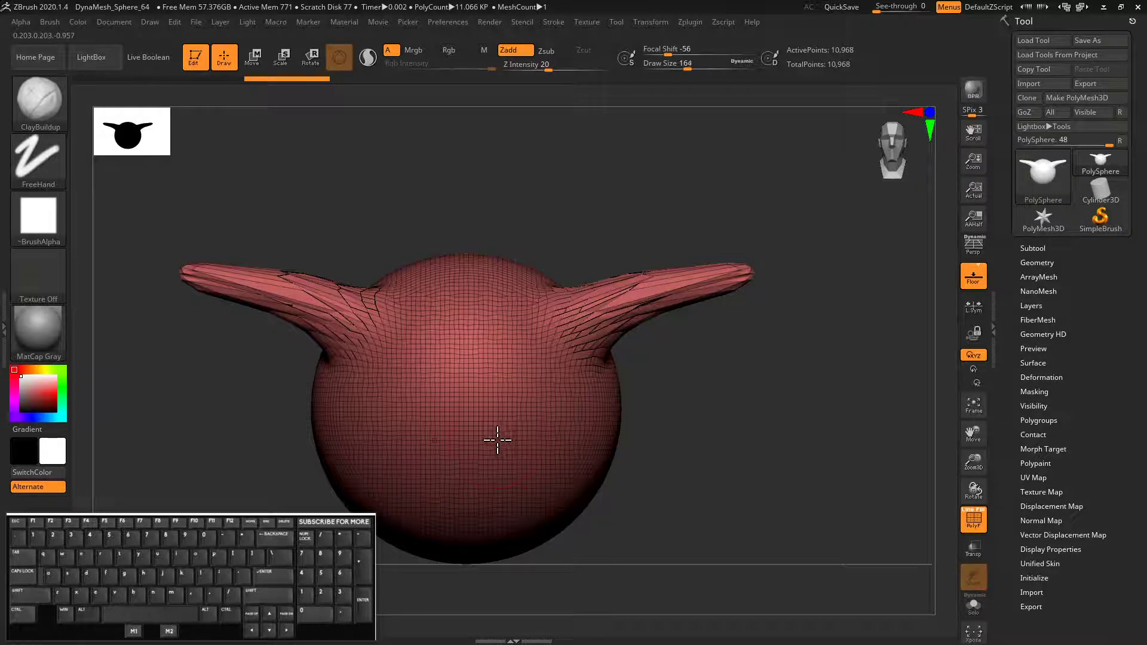
Step: Try ClayBuildup strokes on the sphere's front and on the stretched horns, and undo them all
{"action": "mouse_move", "coordinate": [489, 336]}
{"action": "left_mouse_down"}
{"action": "mouse_move", "coordinate": [518, 389]}
{"action": "mouse_move", "coordinate": [507, 418]}
{"action": "mouse_move", "coordinate": [520, 389]}
{"action": "mouse_move", "coordinate": [512, 401]}
{"action": "left_mouse_up"}
{"action": "left_click_drag", "start_coordinate": [499, 456], "coordinate": [570, 457]}
{"action": "mouse_move", "coordinate": [688, 269]}
{"action": "left_mouse_down"}
{"action": "mouse_move", "coordinate": [674, 272]}
{"action": "mouse_move", "coordinate": [671, 254]}
{"action": "mouse_move", "coordinate": [671, 289]}
{"action": "mouse_move", "coordinate": [671, 267]}
{"action": "mouse_move", "coordinate": [663, 280]}
{"action": "left_mouse_up"}
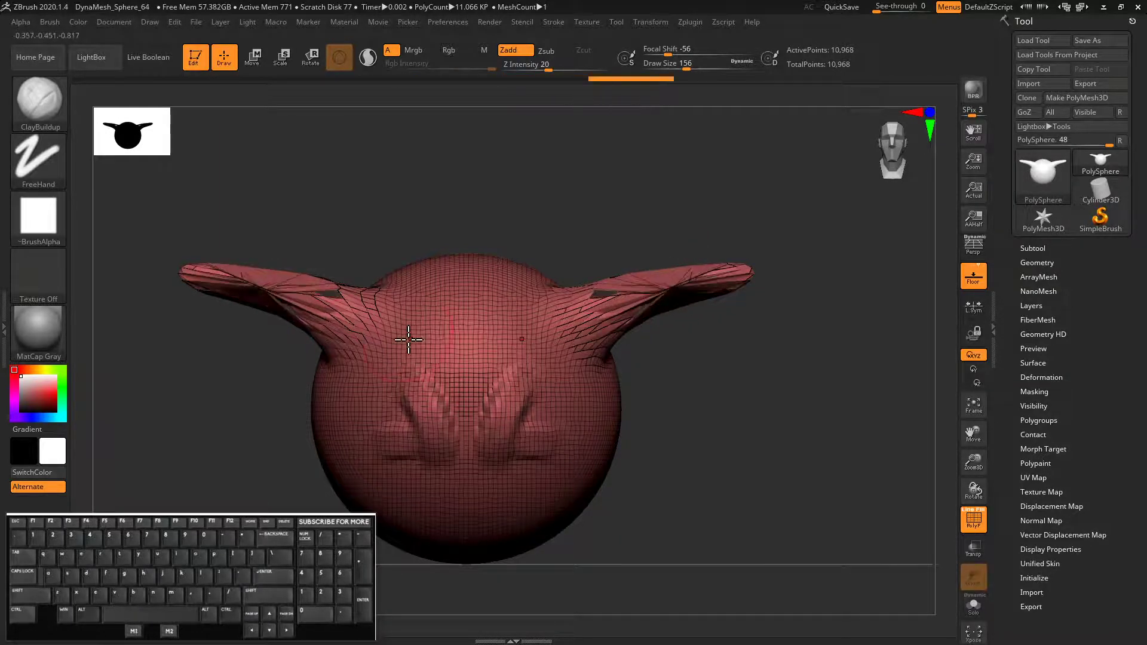
{"action": "key", "text": "ctrl+z"}
{"action": "key", "text": "ctrl+z"}
{"action": "key", "text": "ctrl+z"}
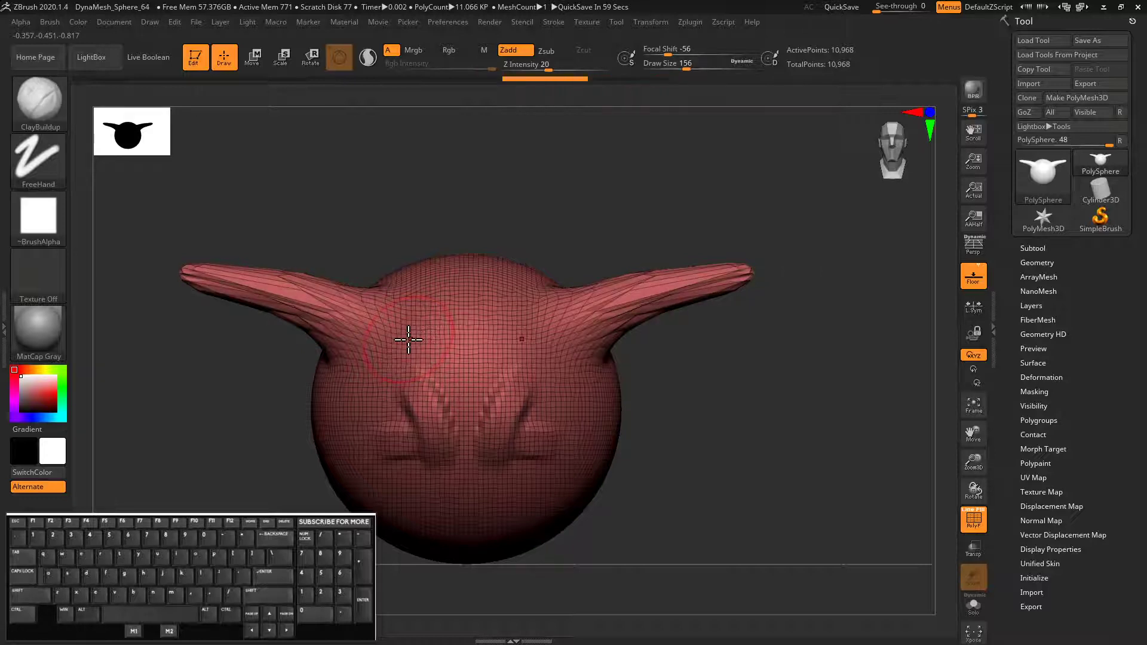
{"action": "key", "text": "ctrl+z"}
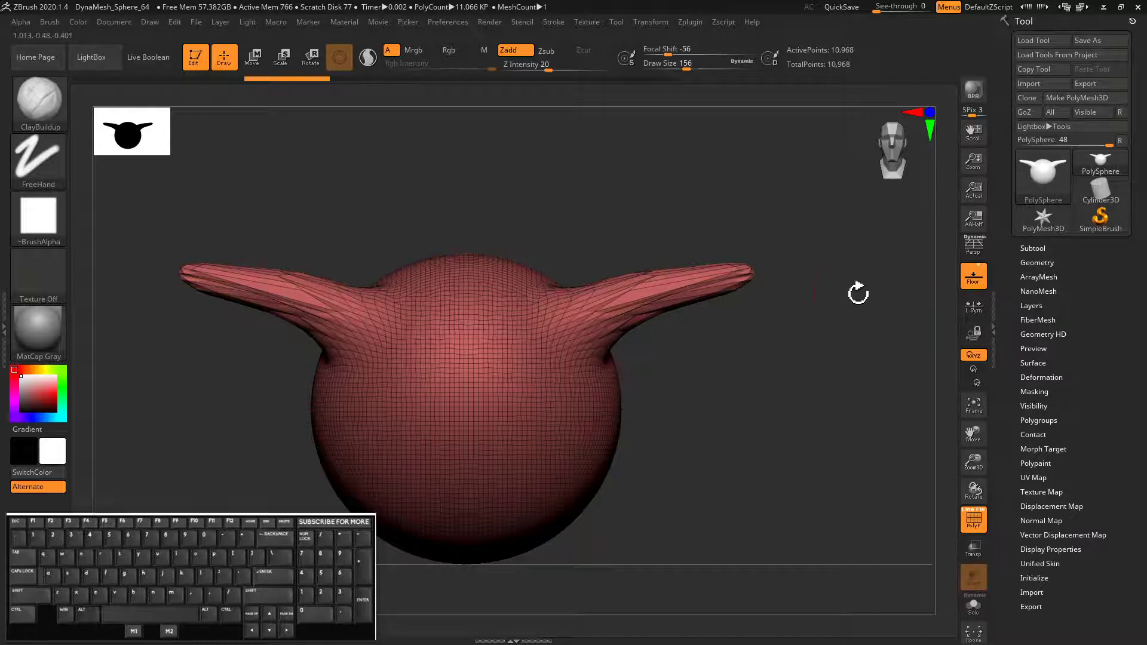
Step: Show the DynaMesh settings within the tool's geometry options
{"action": "left_click", "coordinate": [1025, 263]}
{"action": "left_click_drag", "start_coordinate": [1008, 441], "coordinate": [962, 389]}
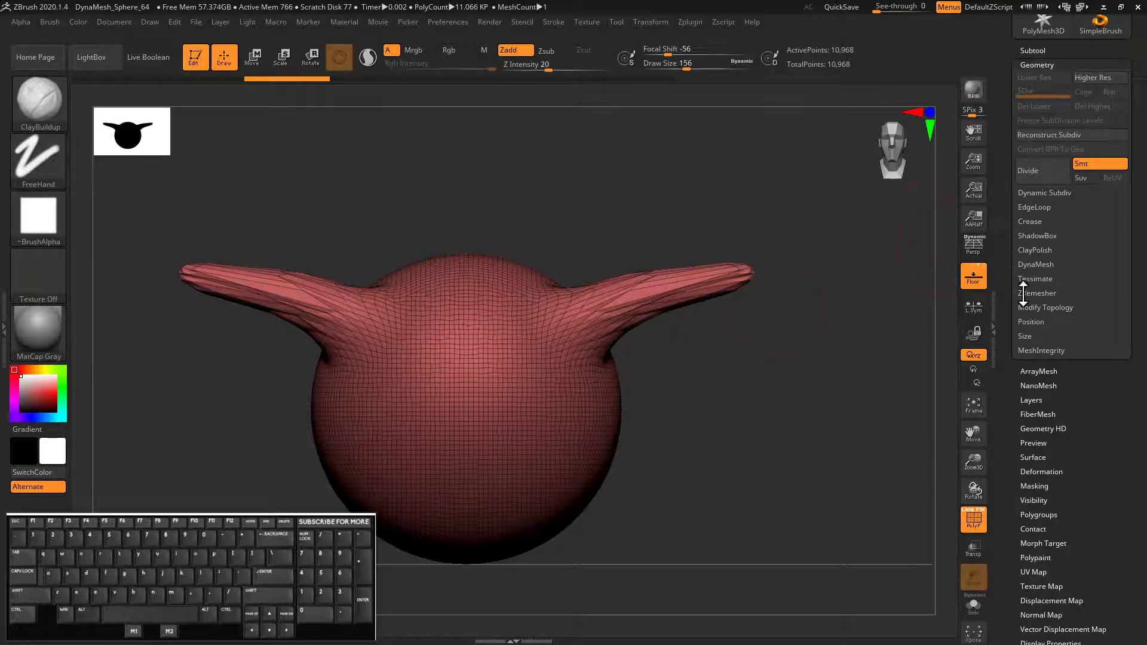
{"action": "left_click", "coordinate": [1034, 264]}
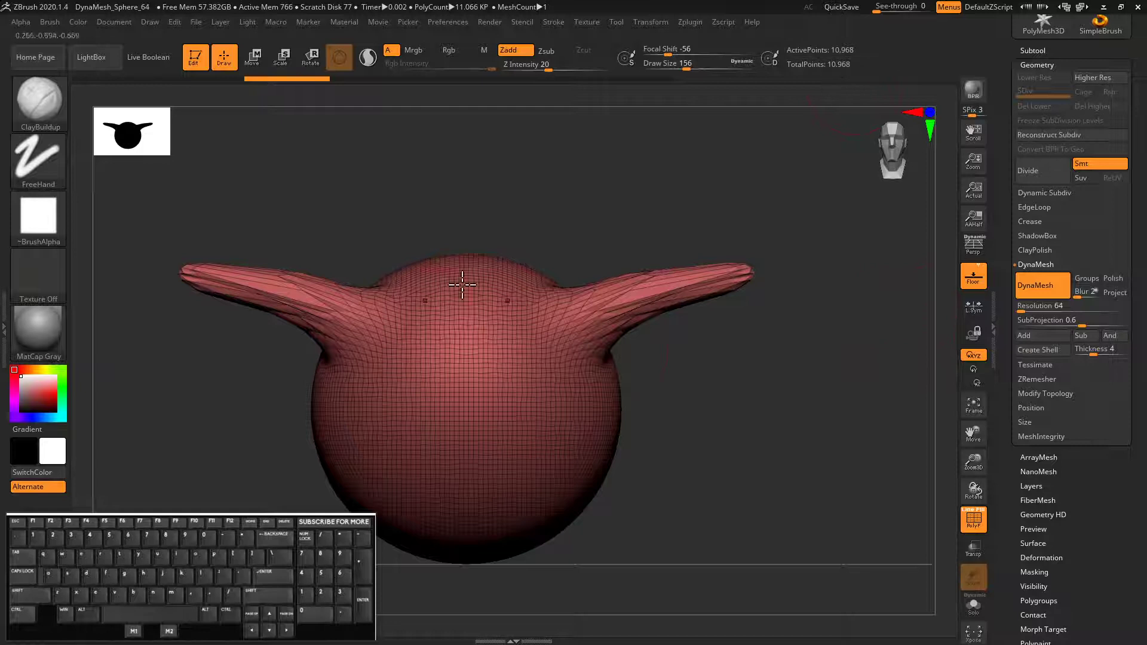
Step: Try remeshing the horned sphere by switching DynaMesh off and on at resolution 64, and undo the remesh
{"action": "left_click", "coordinate": [1038, 291]}
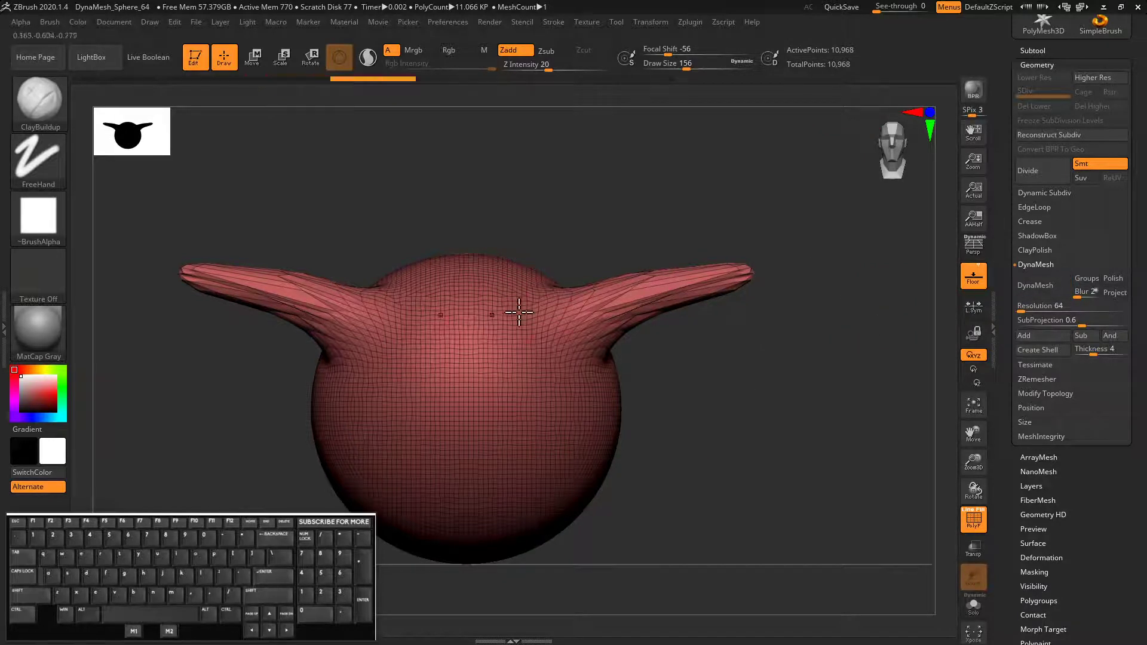
{"action": "left_click", "coordinate": [1040, 285]}
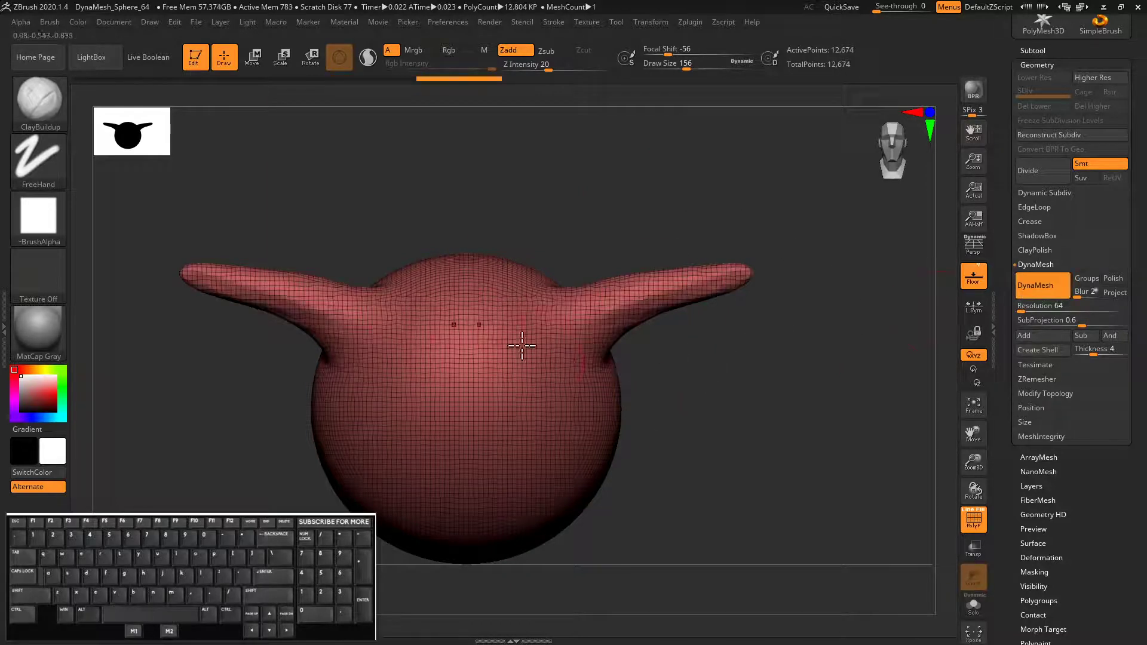
{"action": "key", "text": "ctrl+z"}
{"action": "key", "text": "ctrl+z"}
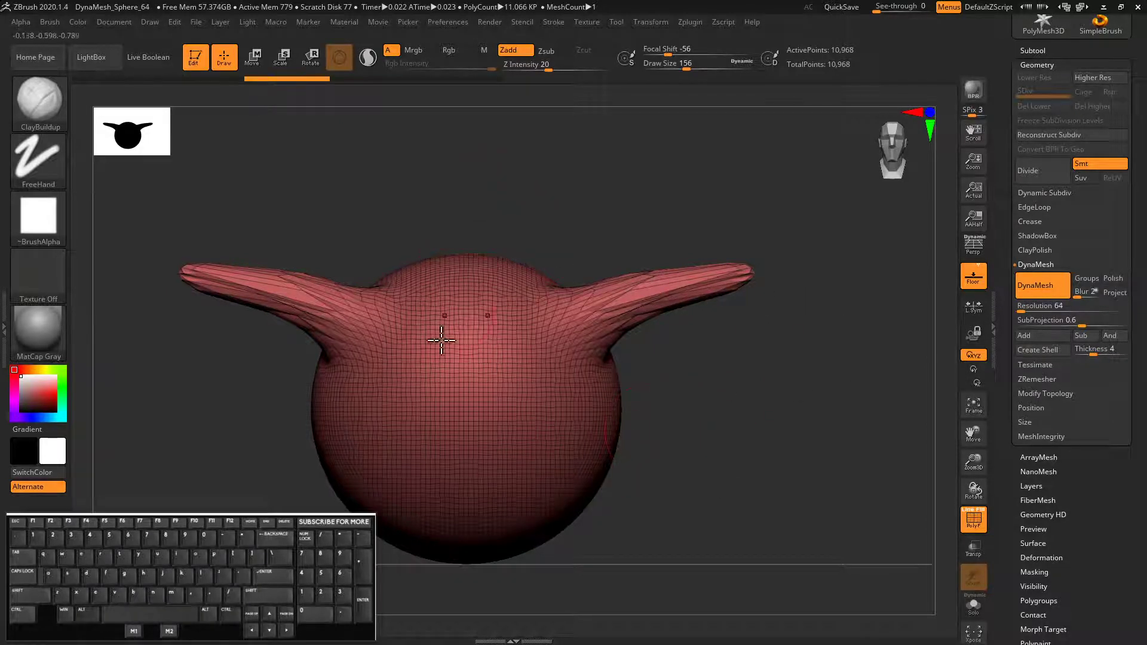
Step: Mask both sides of the horned sphere, clear the mask, and remesh the whole model with DynaMesh
{"action": "key", "text": "ctrl"}
{"action": "left_click_drag", "start_coordinate": [511, 182], "coordinate": [849, 532], "text": "ctrl"}
{"action": "mouse_move", "coordinate": [505, 411]}
{"action": "left_mouse_down", "text": "ctrl"}
{"action": "mouse_move", "coordinate": [487, 404]}
{"action": "mouse_move", "coordinate": [614, 470]}
{"action": "mouse_move", "coordinate": [549, 371]}
{"action": "mouse_move", "coordinate": [508, 517]}
{"action": "mouse_move", "coordinate": [551, 376]}
{"action": "left_mouse_up", "text": "ctrl"}
{"action": "key", "text": "ctrl"}
{"action": "left_click_drag", "start_coordinate": [529, 181], "coordinate": [719, 491], "text": "ctrl"}
{"action": "mouse_move", "coordinate": [501, 206]}
{"action": "left_mouse_down", "text": "ctrl"}
{"action": "mouse_move", "coordinate": [781, 512]}
{"action": "mouse_move", "coordinate": [774, 532]}
{"action": "left_mouse_up", "text": "ctrl"}
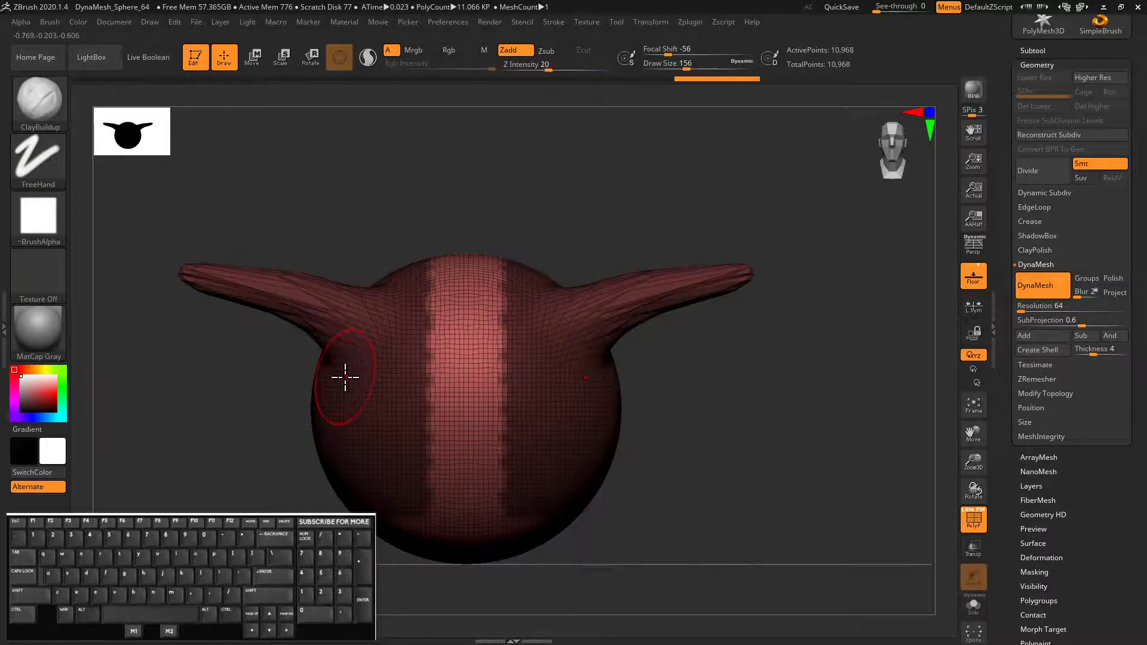
{"action": "left_click_drag", "start_coordinate": [745, 466], "coordinate": [864, 559], "text": "ctrl"}
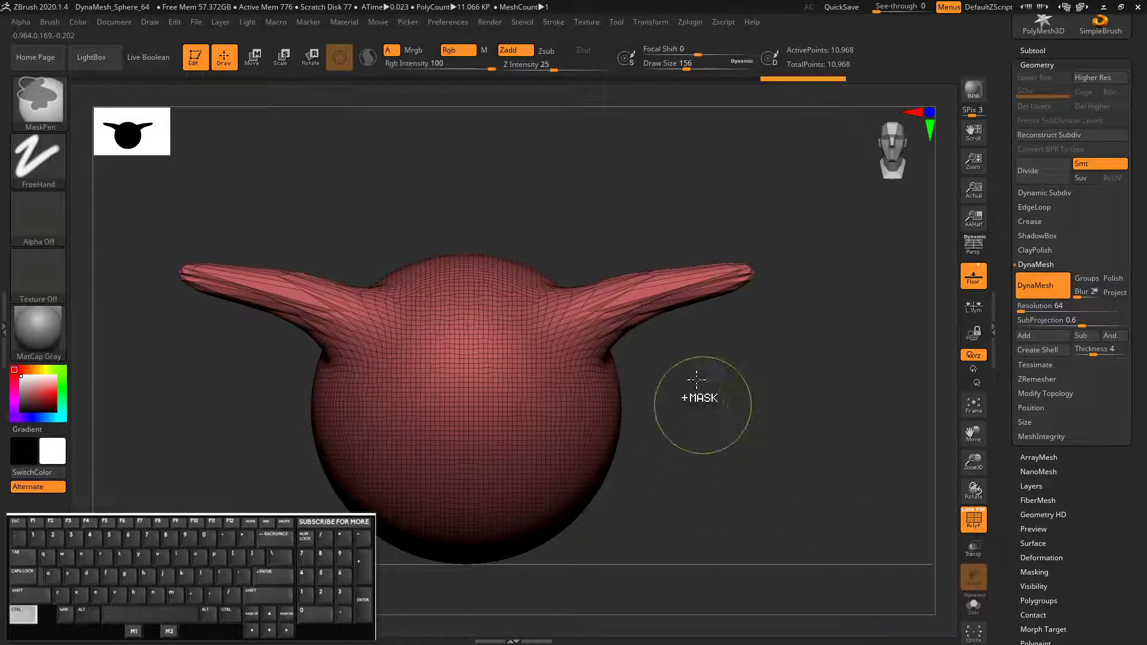
{"action": "mouse_move", "coordinate": [684, 350]}
{"action": "left_mouse_down", "text": "ctrl"}
{"action": "mouse_move", "coordinate": [771, 438]}
{"action": "mouse_move", "coordinate": [894, 528]}
{"action": "left_mouse_up", "text": "ctrl"}
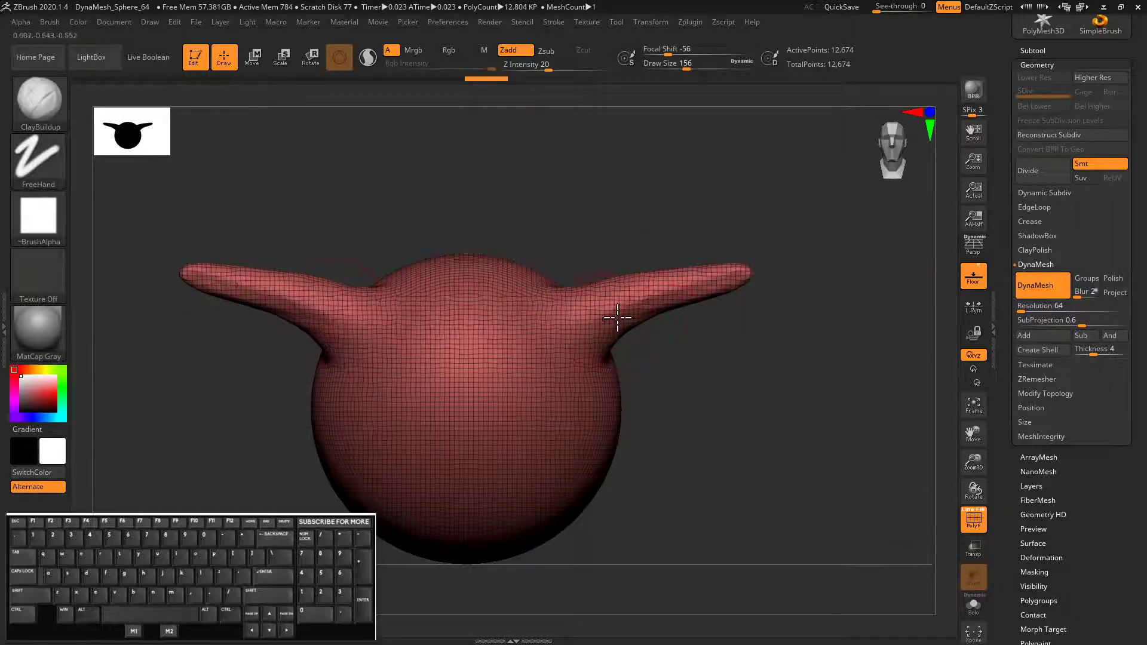
Step: Build up a clay band around each horn and remesh the model with DynaMesh
{"action": "left_click_drag", "start_coordinate": [428, 189], "coordinate": [469, 259]}
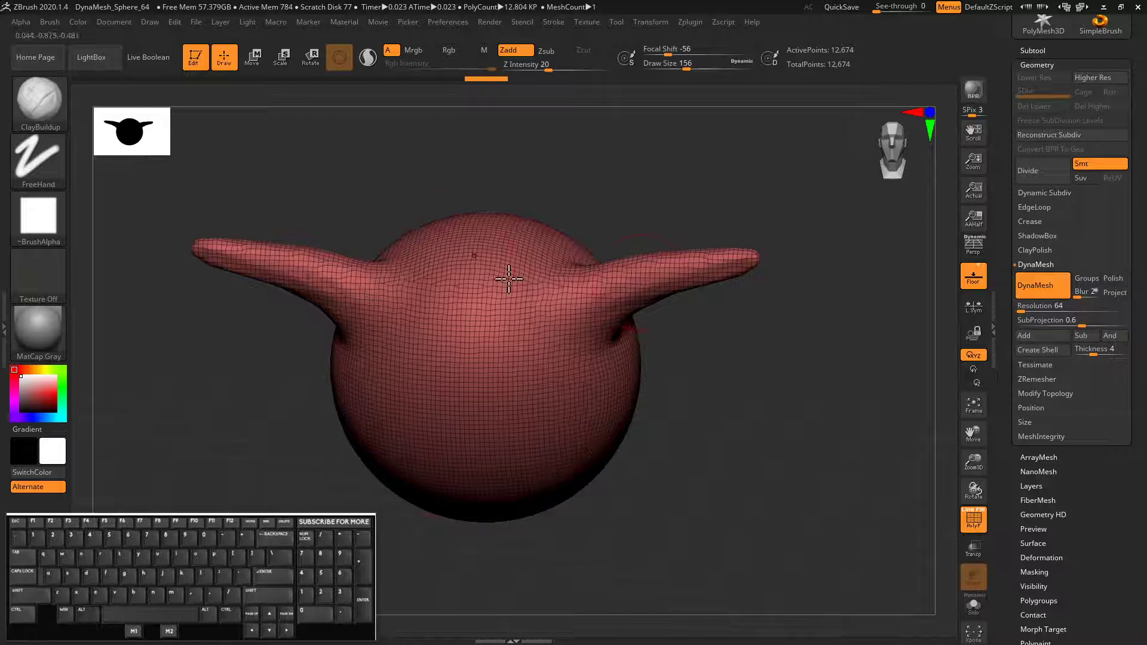
{"action": "left_click_drag", "start_coordinate": [666, 367], "coordinate": [700, 411]}
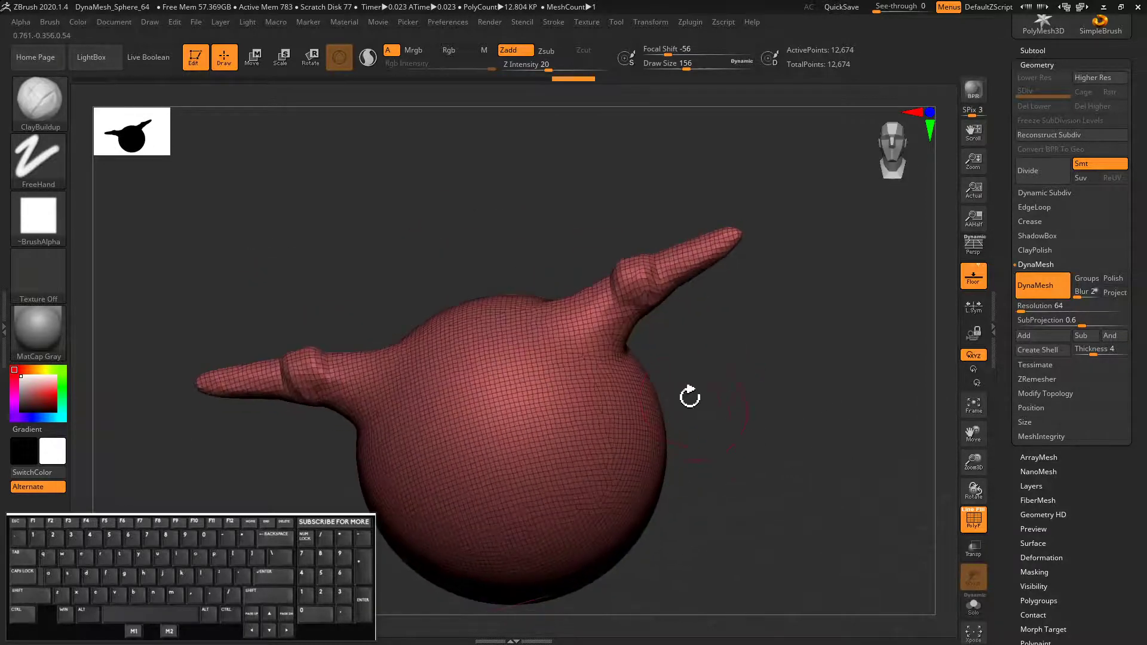
{"action": "left_click_drag", "start_coordinate": [720, 356], "coordinate": [819, 454], "text": "ctrl"}
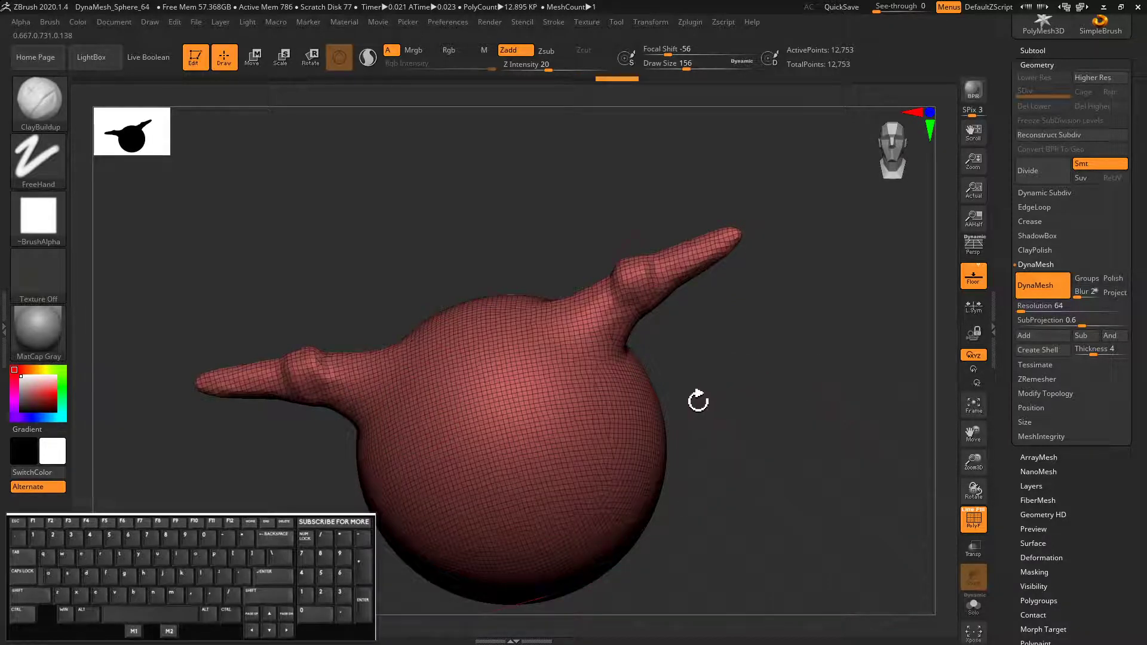
Step: Build up two thick ridges on the sphere's front with ClayBuildup and remesh them with DynaMesh
{"action": "mouse_move", "coordinate": [737, 235]}
{"action": "left_mouse_down"}
{"action": "mouse_move", "coordinate": [765, 240]}
{"action": "mouse_move", "coordinate": [707, 267]}
{"action": "left_mouse_up"}
{"action": "key", "text": "ctrl+z"}
{"action": "mouse_move", "coordinate": [524, 431]}
{"action": "left_mouse_down"}
{"action": "mouse_move", "coordinate": [500, 328]}
{"action": "mouse_move", "coordinate": [550, 494]}
{"action": "mouse_move", "coordinate": [546, 486]}
{"action": "left_mouse_up"}
{"action": "mouse_move", "coordinate": [363, 290]}
{"action": "left_mouse_down"}
{"action": "mouse_move", "coordinate": [381, 246]}
{"action": "mouse_move", "coordinate": [504, 379]}
{"action": "left_mouse_up"}
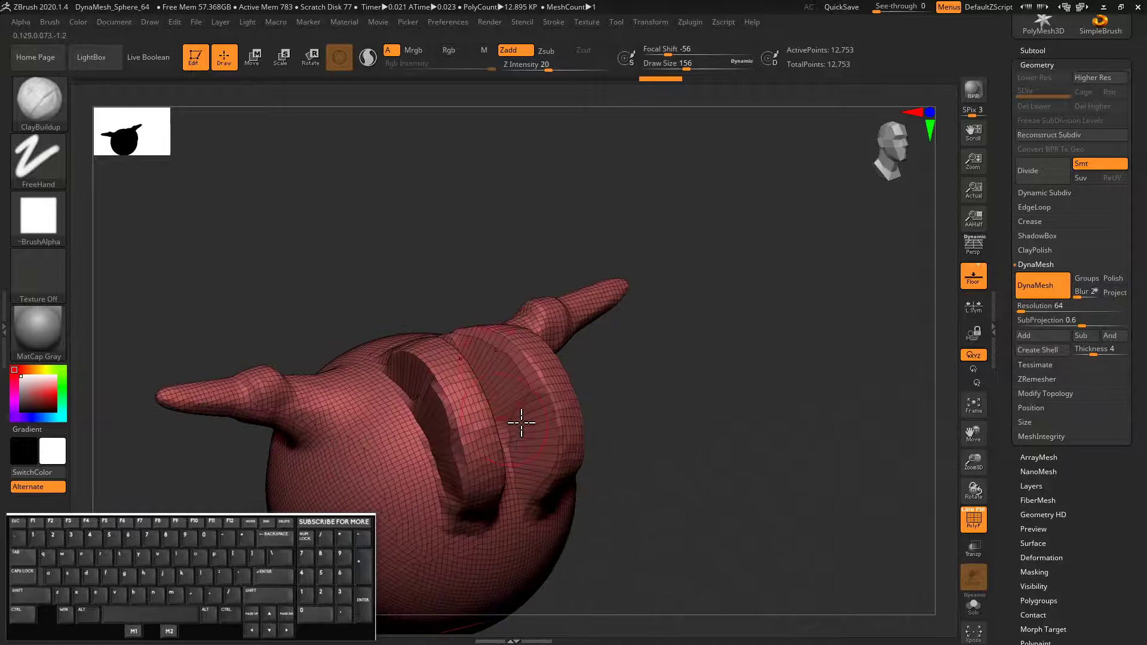
{"action": "key", "text": "ctrl"}
{"action": "left_click_drag", "start_coordinate": [684, 423], "coordinate": [753, 490], "text": "ctrl"}
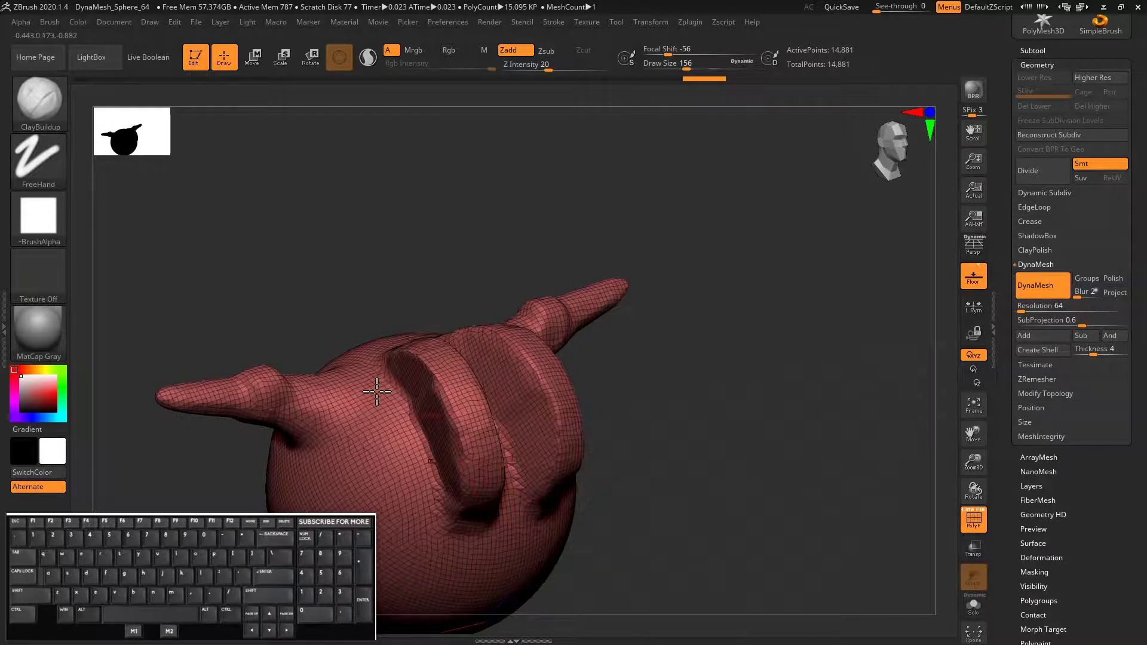
Step: Smooth the two remeshed ridges on the sphere's front
{"action": "left_click_drag", "start_coordinate": [405, 256], "coordinate": [417, 340]}
{"action": "key", "text": "shift"}
{"action": "left_click_drag", "start_coordinate": [545, 505], "coordinate": [581, 487], "text": "shift"}
{"action": "left_click_drag", "start_coordinate": [412, 233], "coordinate": [329, 250]}
{"action": "mouse_move", "coordinate": [503, 361]}
{"action": "left_mouse_down", "text": "shift"}
{"action": "mouse_move", "coordinate": [520, 494]}
{"action": "mouse_move", "coordinate": [454, 389]}
{"action": "mouse_move", "coordinate": [481, 323]}
{"action": "mouse_move", "coordinate": [563, 333]}
{"action": "left_mouse_up", "text": "shift"}
{"action": "mouse_move", "coordinate": [299, 233]}
{"action": "left_mouse_down"}
{"action": "mouse_move", "coordinate": [363, 226]}
{"action": "mouse_move", "coordinate": [363, 169]}
{"action": "left_mouse_up"}
Step: Undo the ridge sculpting and step the undo history back to the original plain sphere
{"action": "key", "text": "ctrl+z"}
{"action": "key", "text": "ctrl+z"}
{"action": "key", "text": "ctrl+z"}
{"action": "key", "text": "ctrl+z"}
{"action": "key", "text": "ctrl+z"}
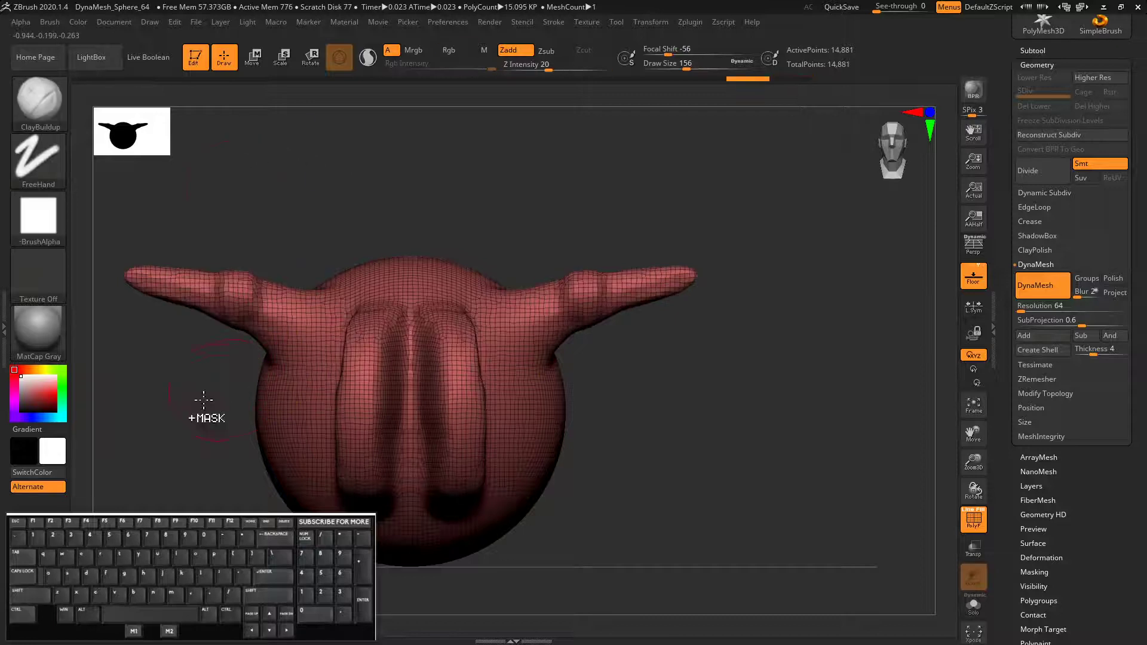
{"action": "key", "text": "ctrl+z"}
{"action": "key", "text": "ctrl+z"}
{"action": "key", "text": "ctrl+z"}
{"action": "key", "text": "ctrl+z"}
{"action": "key", "text": "ctrl+z"}
{"action": "key", "text": "ctrl+z"}
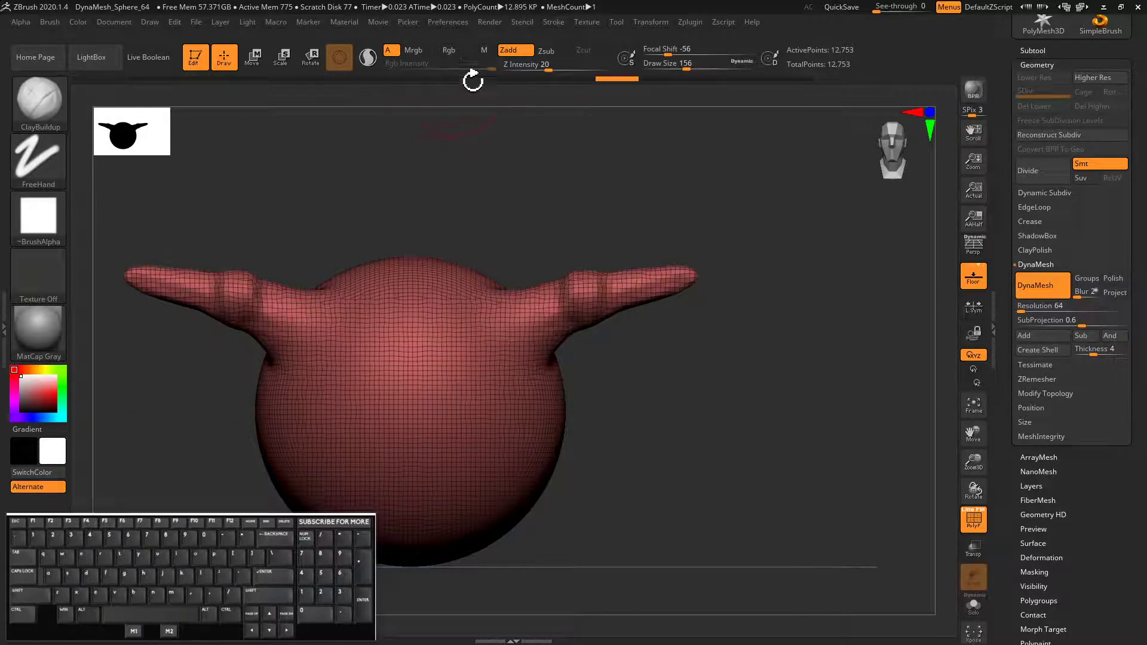
{"action": "mouse_move", "coordinate": [245, 78]}
{"action": "left_mouse_down"}
{"action": "mouse_move", "coordinate": [266, 79]}
{"action": "mouse_move", "coordinate": [89, 78]}
{"action": "left_mouse_up"}
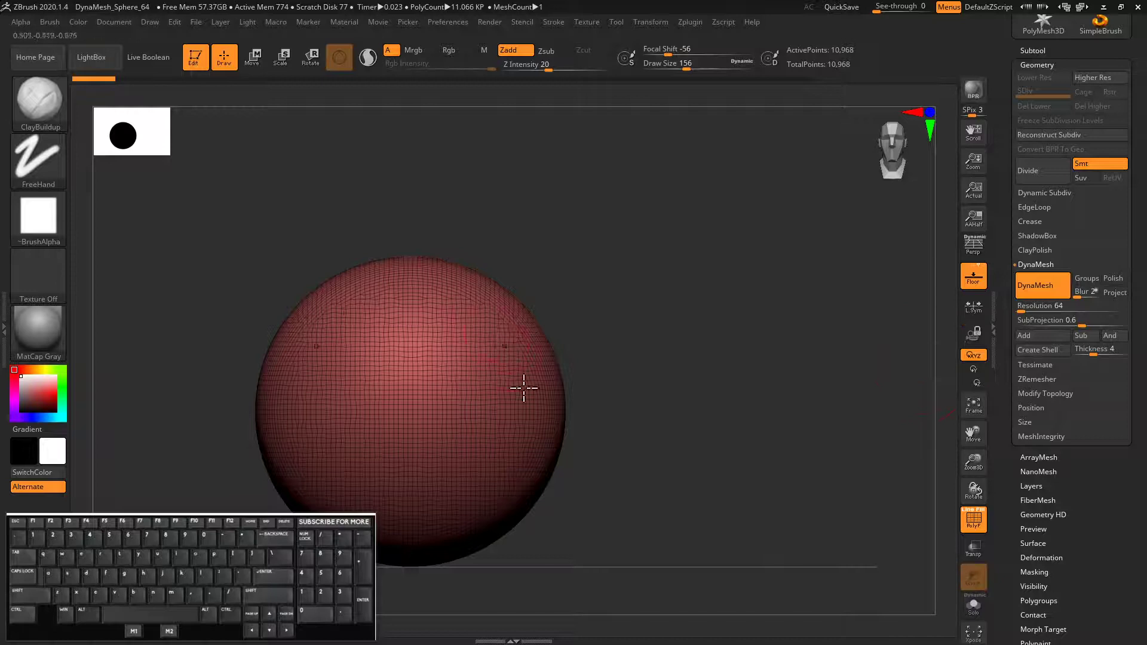
Step: Sculpt two mirrored ridges down the sphere's front with ClayBuildup
{"action": "mouse_move", "coordinate": [495, 335]}
{"action": "left_mouse_down"}
{"action": "mouse_move", "coordinate": [486, 320]}
{"action": "mouse_move", "coordinate": [538, 406]}
{"action": "left_mouse_up"}
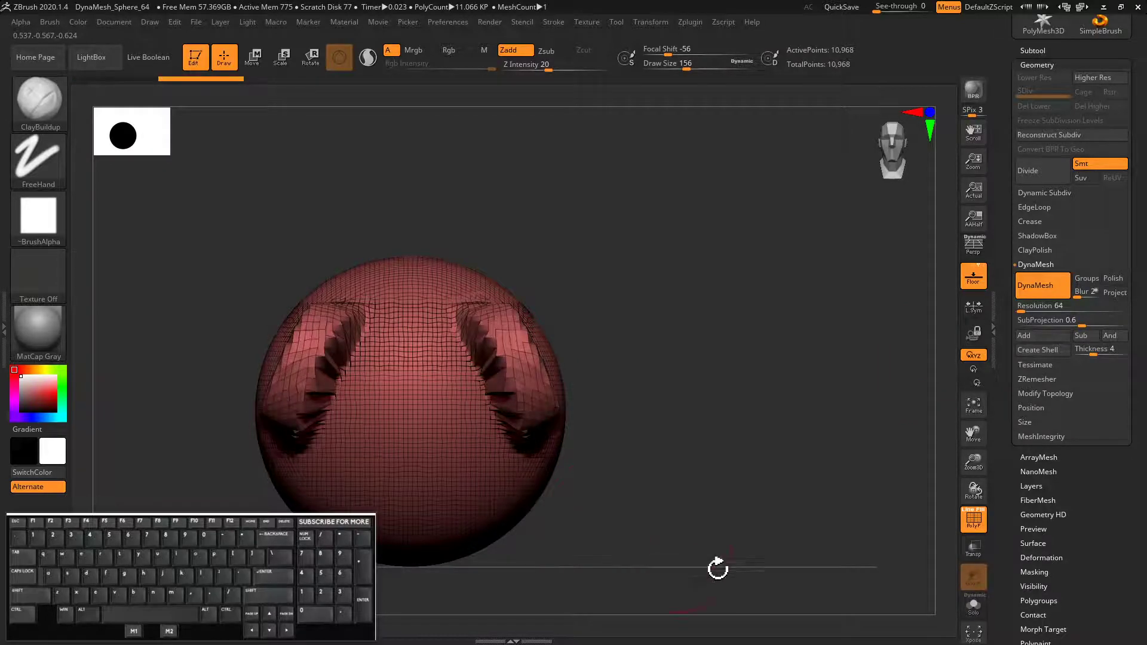
{"action": "mouse_move", "coordinate": [726, 393]}
{"action": "left_mouse_down"}
{"action": "mouse_move", "coordinate": [719, 461]}
{"action": "mouse_move", "coordinate": [673, 485]}
{"action": "left_mouse_up"}
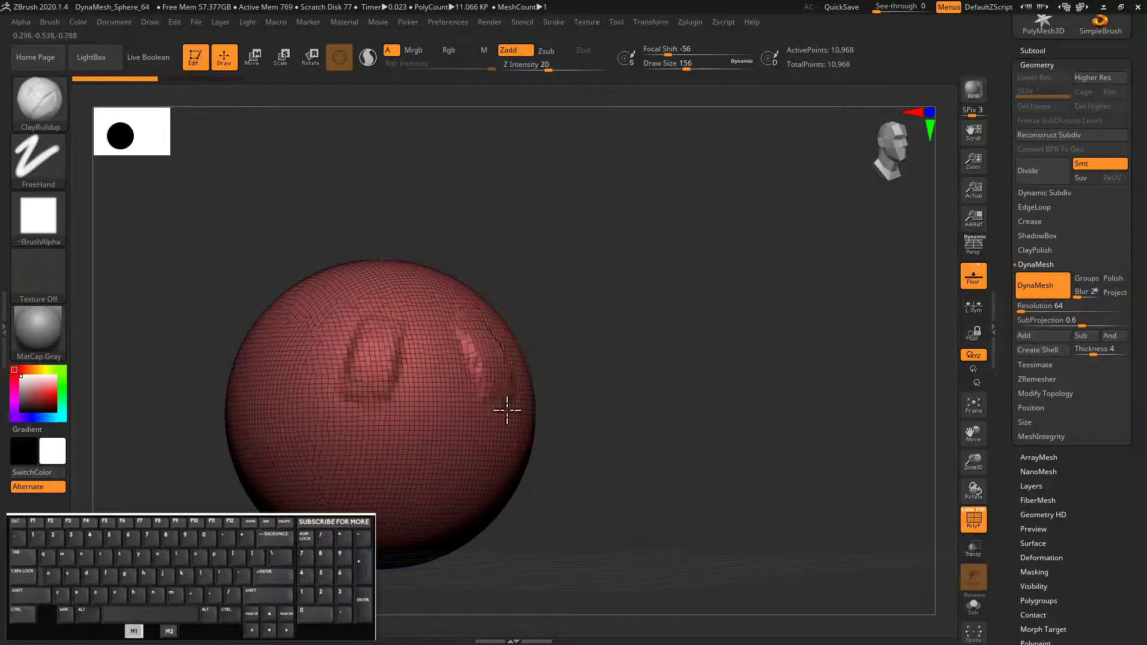
{"action": "left_click_drag", "start_coordinate": [504, 410], "coordinate": [502, 435]}
{"action": "mouse_move", "coordinate": [627, 442]}
{"action": "left_mouse_down"}
{"action": "mouse_move", "coordinate": [640, 466]}
{"action": "mouse_move", "coordinate": [499, 446]}
{"action": "left_mouse_up"}
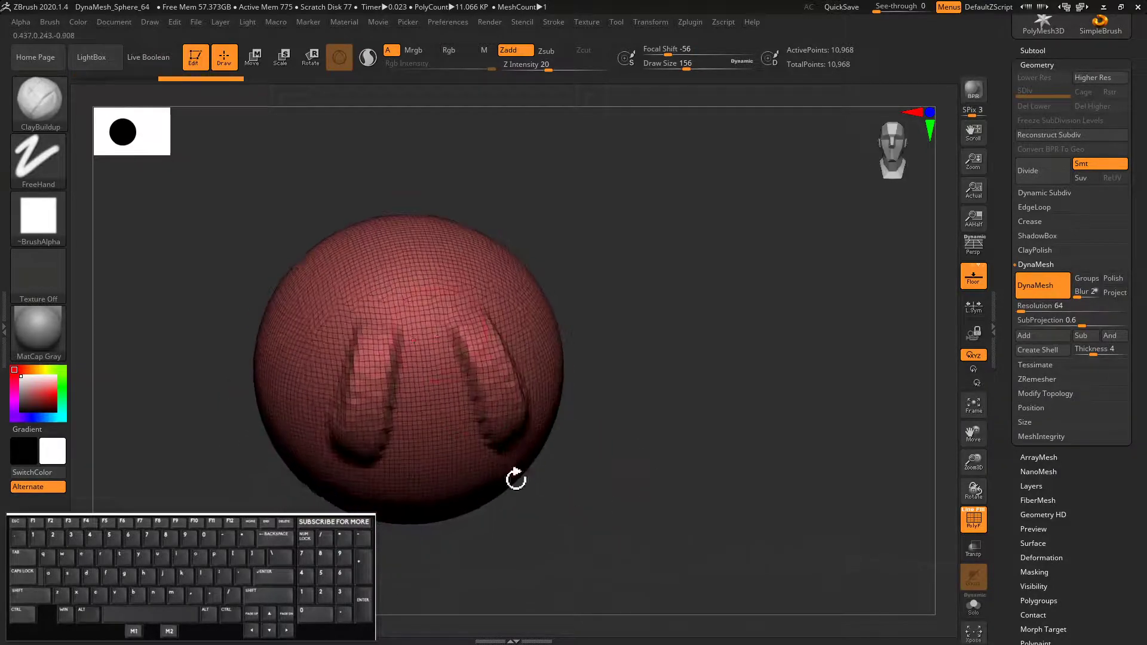
Step: Smooth the two front ridges and remesh the sphere with DynaMesh
{"action": "key", "text": "shift"}
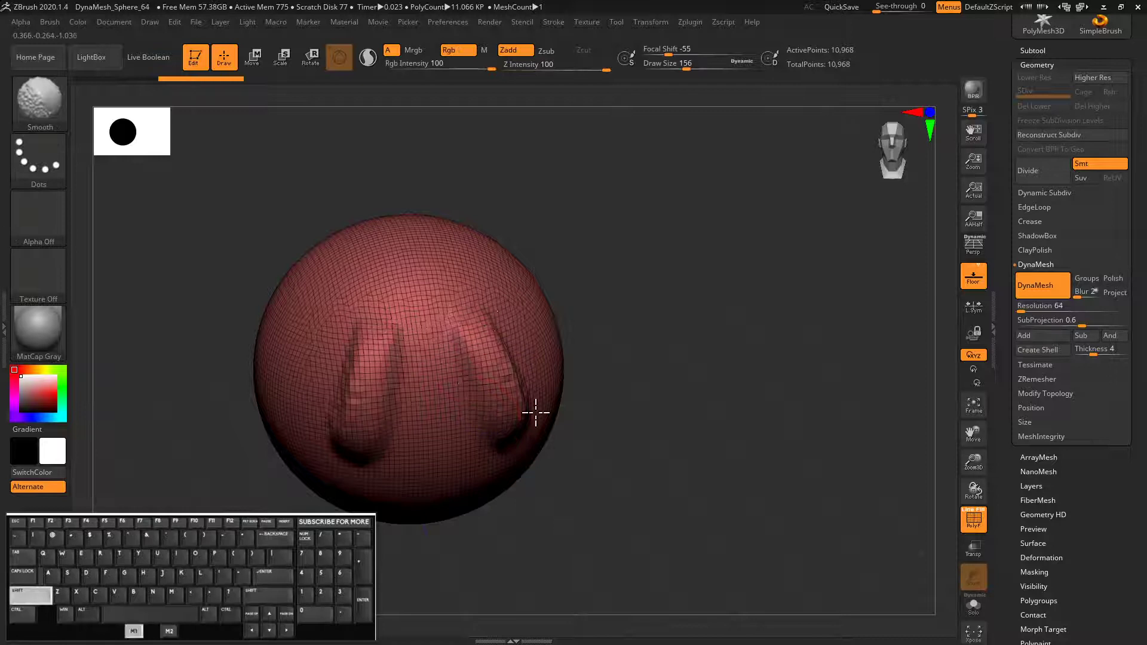
{"action": "left_click_drag", "start_coordinate": [679, 507], "coordinate": [504, 378]}
{"action": "key", "text": "shift"}
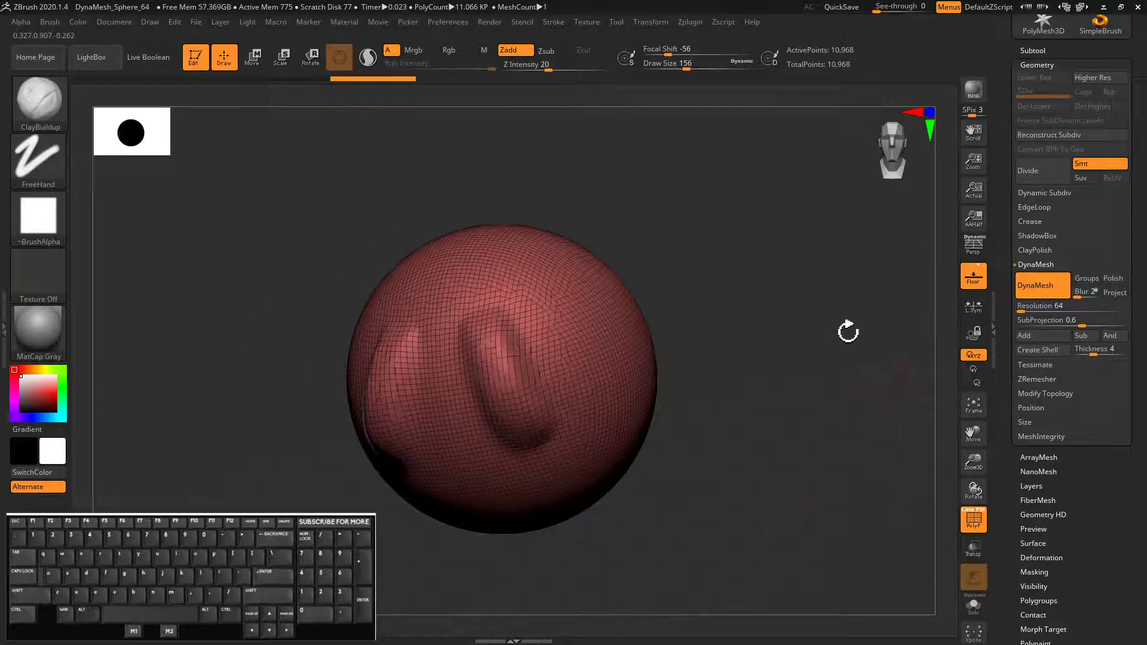
{"action": "key", "text": "ctrl"}
{"action": "left_click_drag", "start_coordinate": [733, 453], "coordinate": [798, 520], "text": "ctrl"}
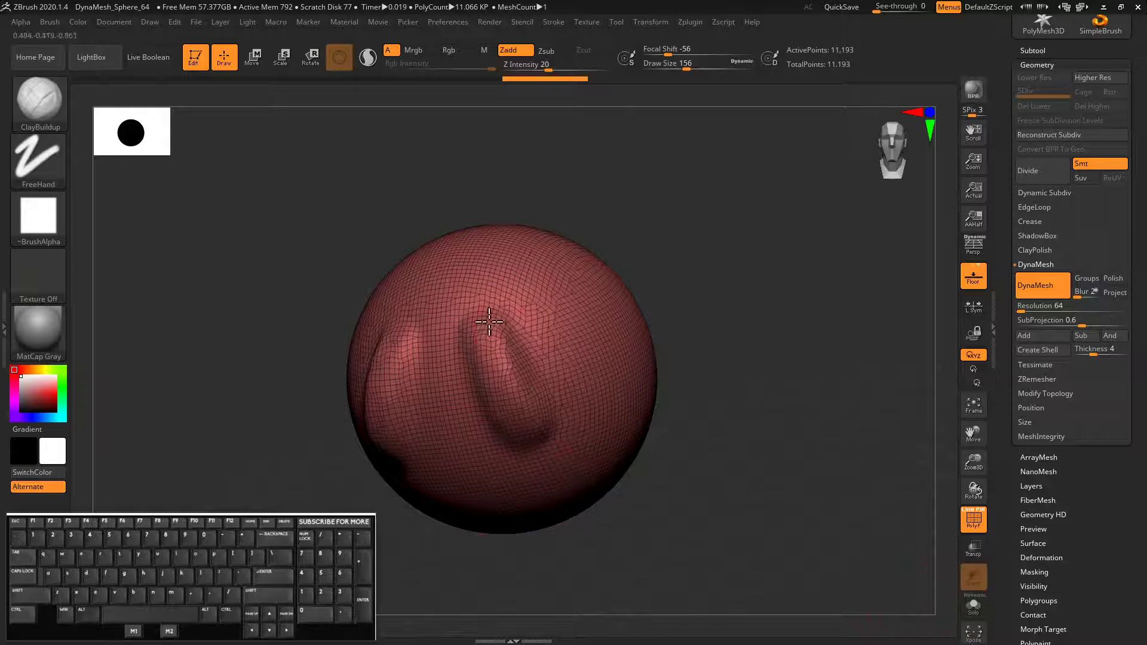
Step: Undo the remesh and the smoothing, and remesh the rough ridges at DynaMesh resolution 64
{"action": "key", "text": "ctrl+z"}
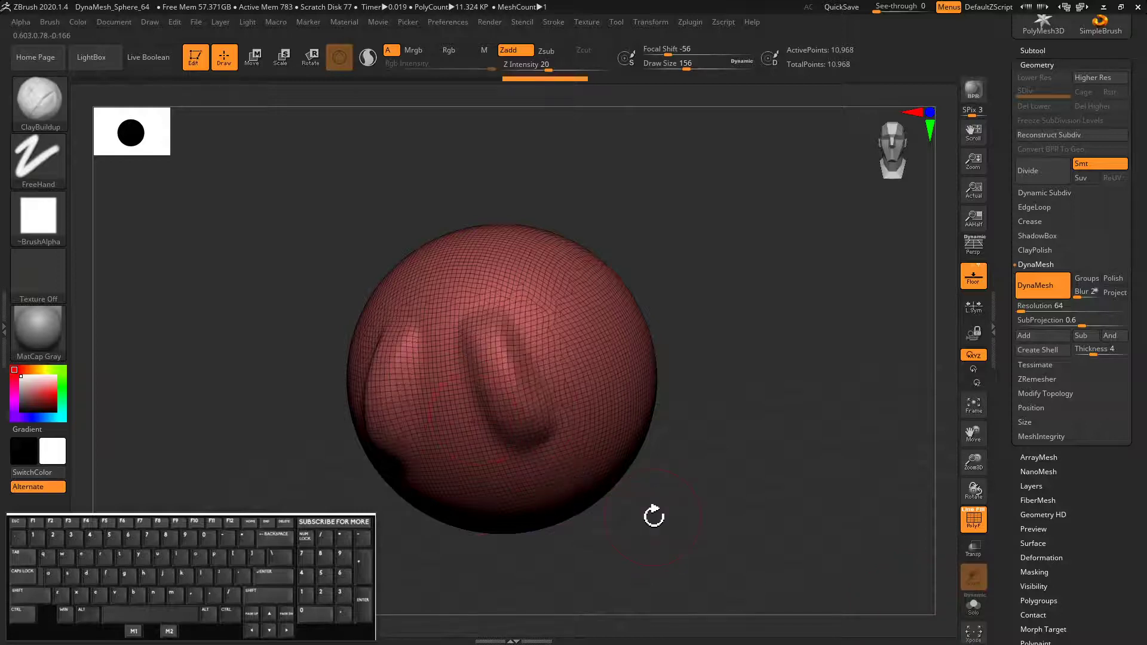
{"action": "key", "text": "ctrl+z"}
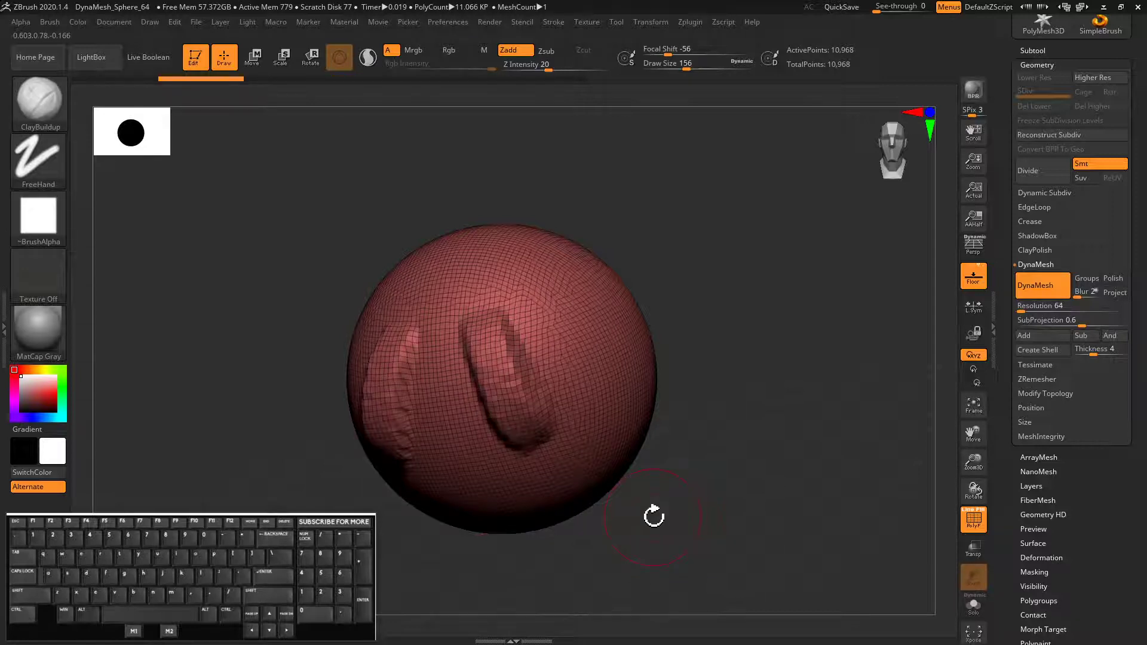
{"action": "left_click", "coordinate": [1022, 310]}
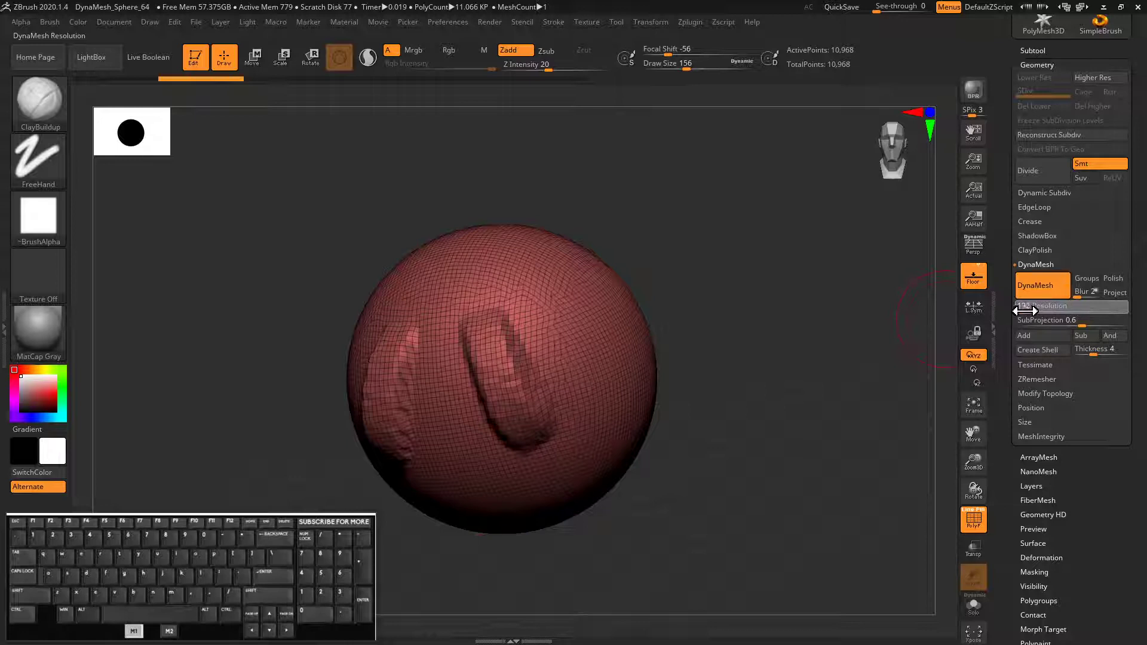
{"action": "left_click_drag", "start_coordinate": [1025, 308], "coordinate": [1025, 309]}
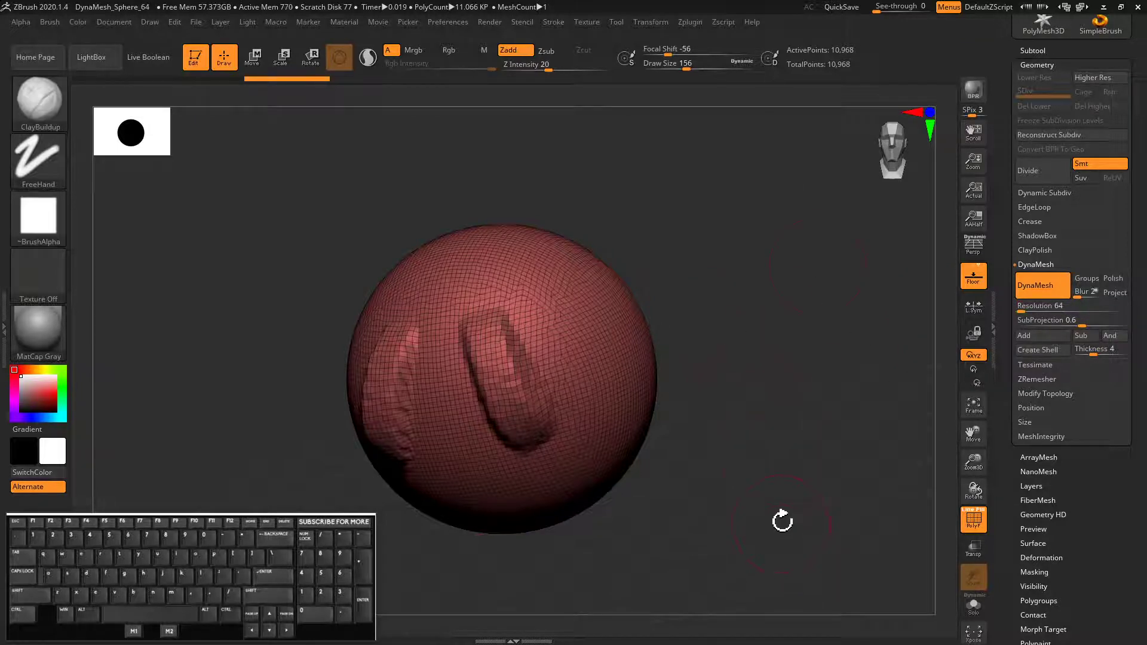
{"action": "left_click_drag", "start_coordinate": [736, 291], "coordinate": [828, 392], "text": "ctrl"}
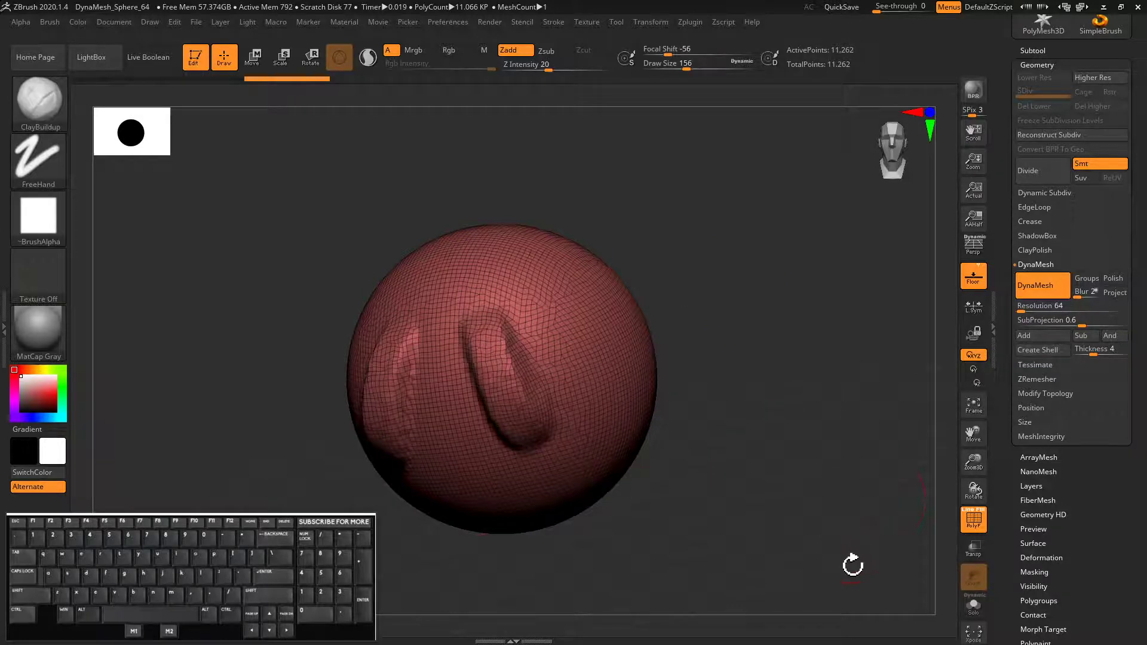
Step: Undo the last remesh, set the DynaMesh resolution to 192 and remesh the sphere
{"action": "key", "text": "ctrl+z"}
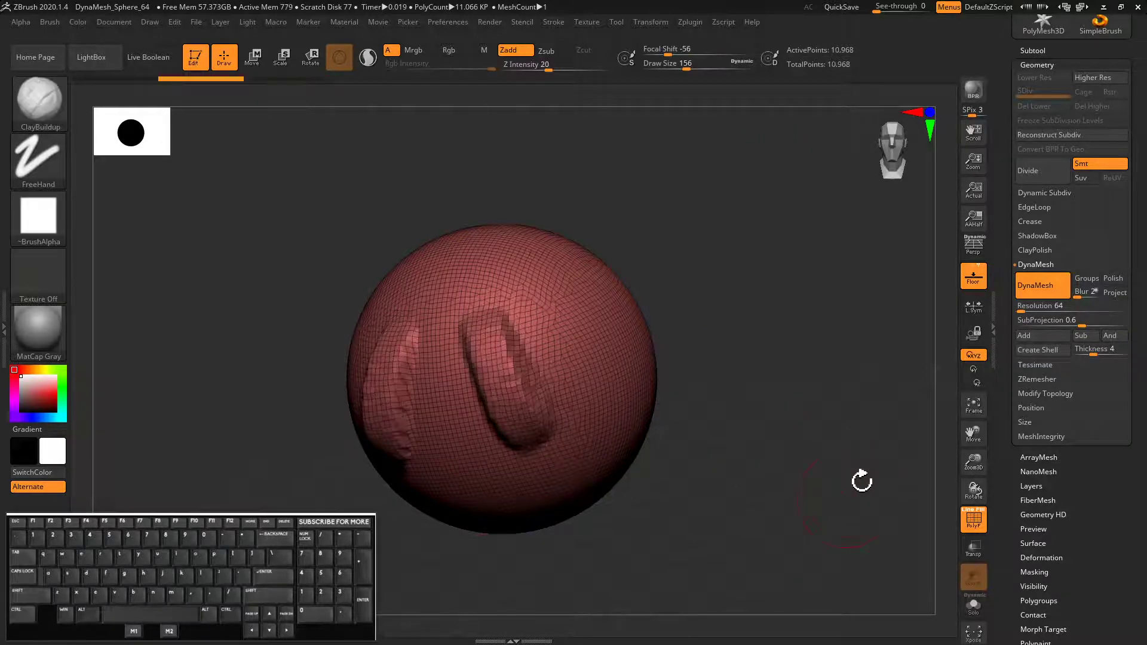
{"action": "left_click_drag", "start_coordinate": [1025, 311], "coordinate": [1029, 312]}
{"action": "left_click_drag", "start_coordinate": [711, 290], "coordinate": [806, 437], "text": "ctrl"}
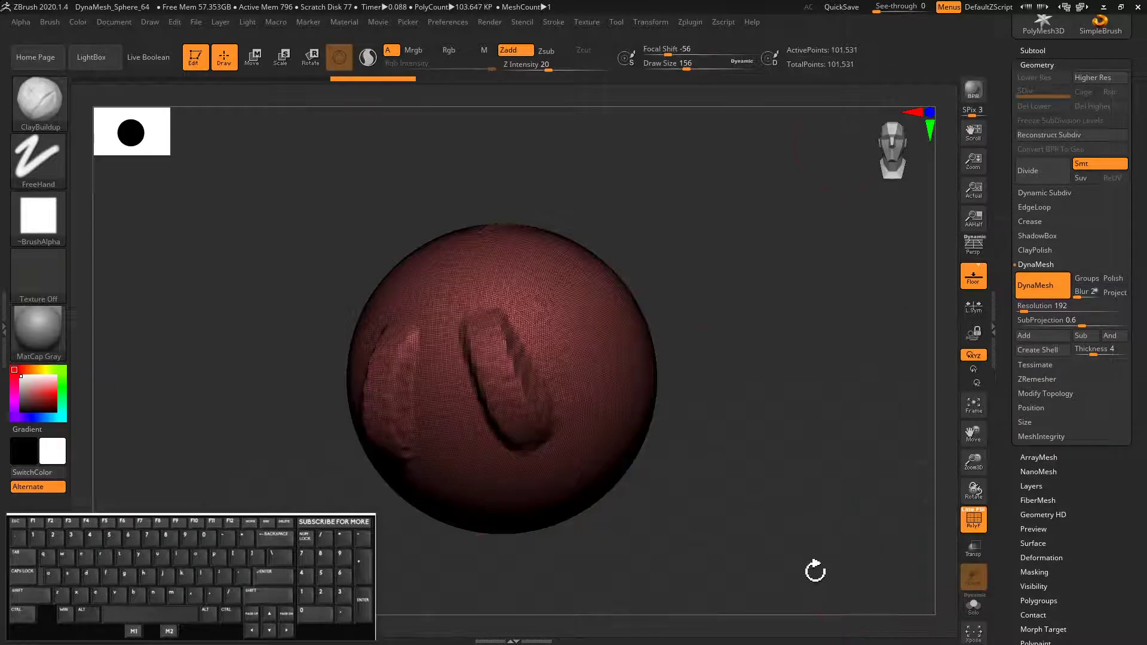
Step: Smooth both ridges on the dense resolution 192 mesh
{"action": "left_click_drag", "start_coordinate": [266, 330], "coordinate": [358, 342]}
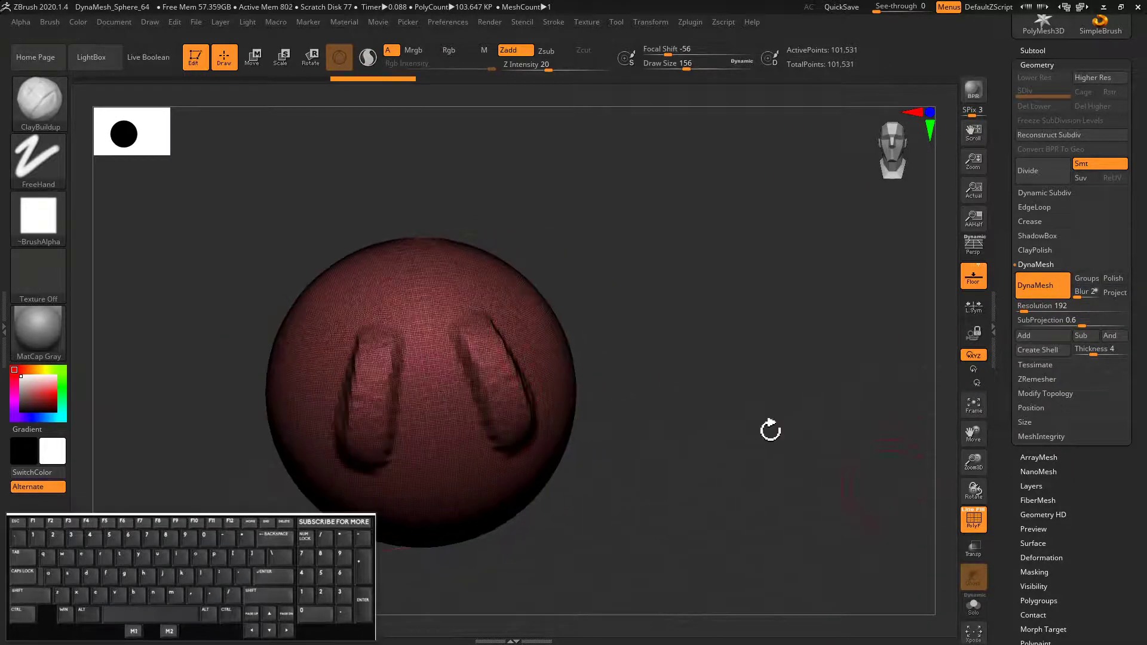
{"action": "mouse_move", "coordinate": [320, 225]}
{"action": "left_mouse_down", "text": "alt"}
{"action": "mouse_move", "coordinate": [325, 209]}
{"action": "mouse_move", "coordinate": [697, 390]}
{"action": "mouse_move", "coordinate": [737, 468]}
{"action": "mouse_move", "coordinate": [755, 453]}
{"action": "mouse_move", "coordinate": [735, 494]}
{"action": "mouse_move", "coordinate": [718, 484]}
{"action": "mouse_move", "coordinate": [717, 495]}
{"action": "left_mouse_up", "text": "alt"}
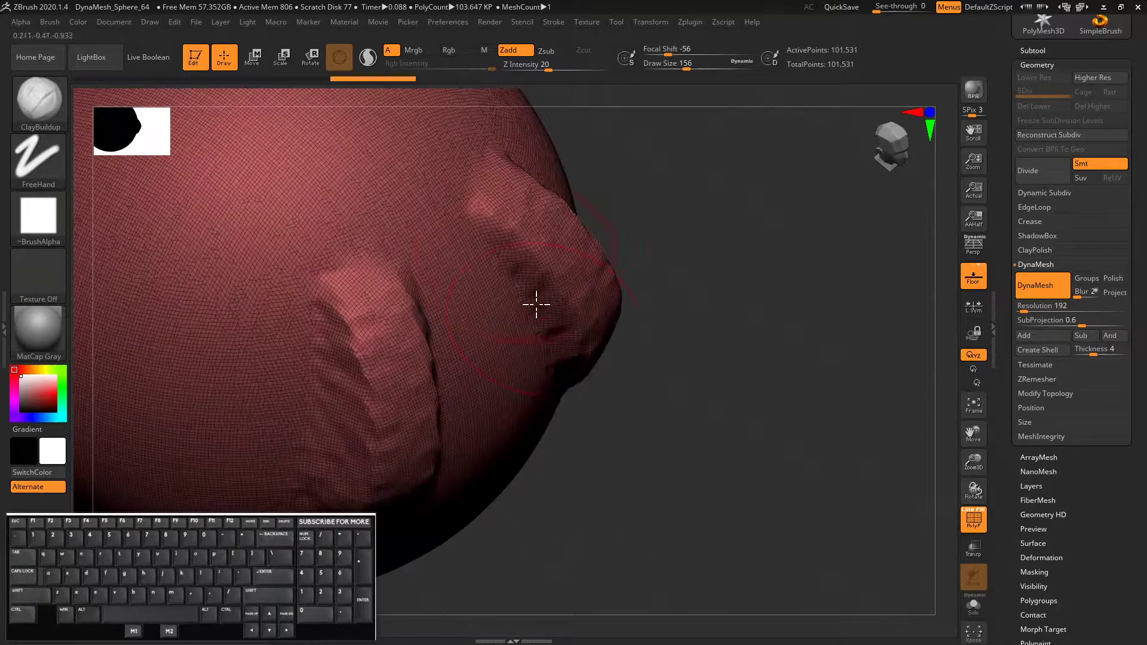
{"action": "mouse_move", "coordinate": [598, 475]}
{"action": "left_mouse_down"}
{"action": "mouse_move", "coordinate": [637, 440]}
{"action": "mouse_move", "coordinate": [537, 294]}
{"action": "left_mouse_up"}
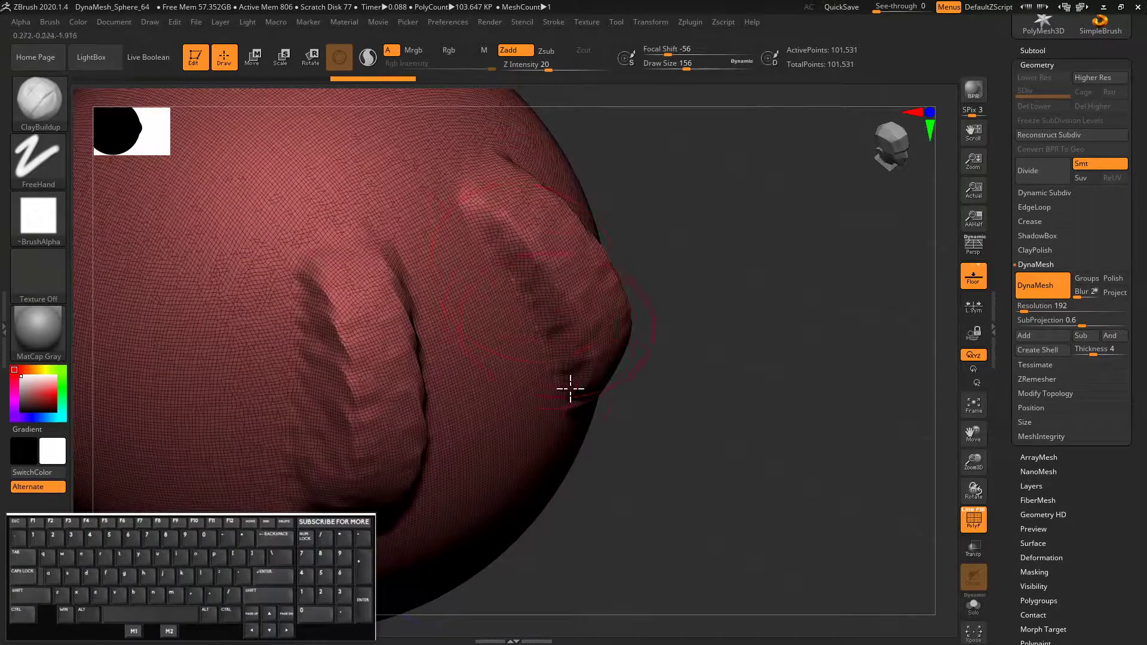
{"action": "mouse_move", "coordinate": [691, 517]}
{"action": "left_mouse_down"}
{"action": "mouse_move", "coordinate": [553, 270]}
{"action": "mouse_move", "coordinate": [572, 361]}
{"action": "mouse_move", "coordinate": [637, 341]}
{"action": "mouse_move", "coordinate": [302, 258]}
{"action": "mouse_move", "coordinate": [295, 458]}
{"action": "mouse_move", "coordinate": [627, 295]}
{"action": "mouse_move", "coordinate": [638, 310]}
{"action": "left_mouse_up"}
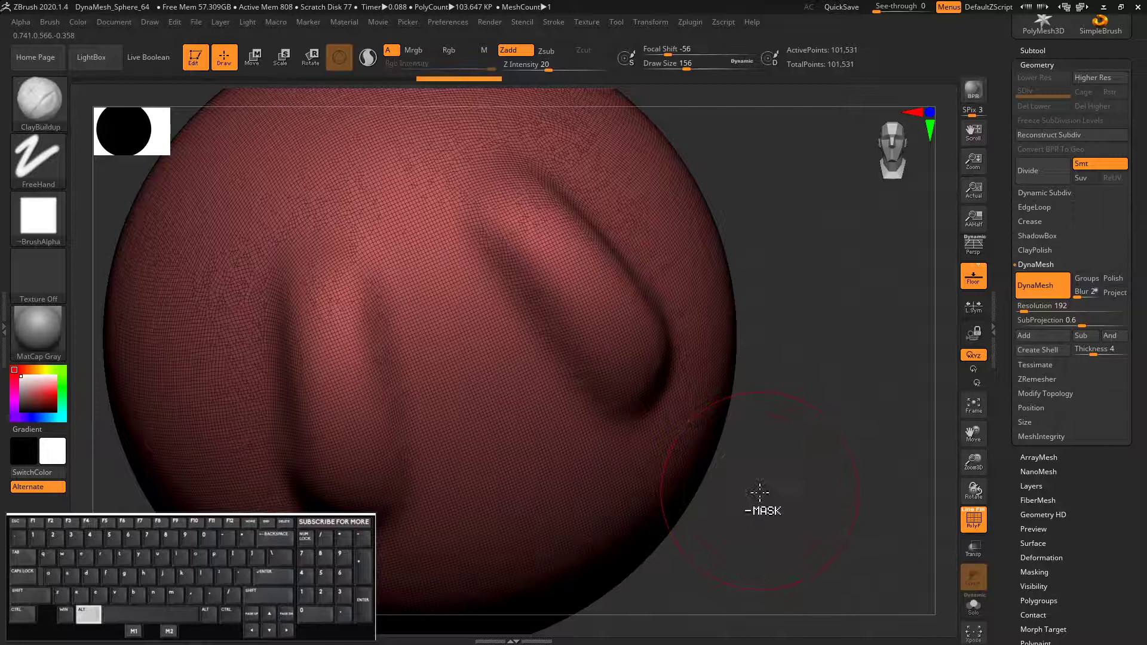
{"action": "left_click_drag", "start_coordinate": [756, 474], "coordinate": [779, 443], "text": "alt"}
Step: Step the undo history back to the rough low-resolution ridges and remesh them at DynaMesh resolution 192
{"action": "key", "text": "ctrl+alt+z"}
{"action": "key", "text": "ctrl+alt+z"}
{"action": "key", "text": "ctrl+alt+z"}
{"action": "key", "text": "ctrl+alt+z"}
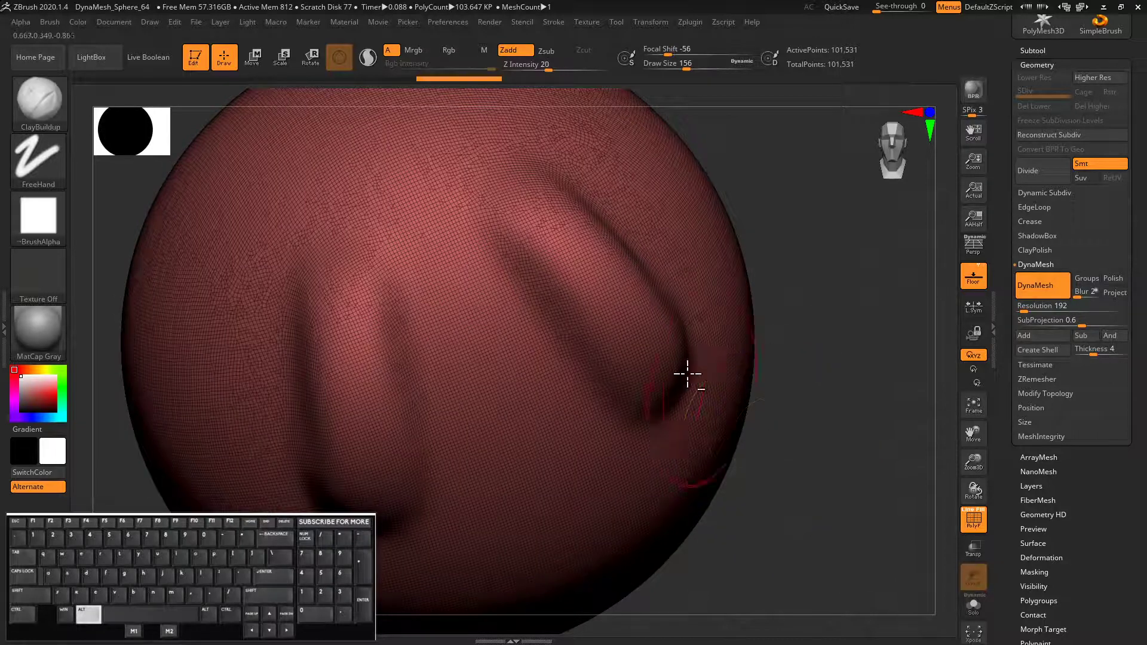
{"action": "left_click", "coordinate": [368, 78]}
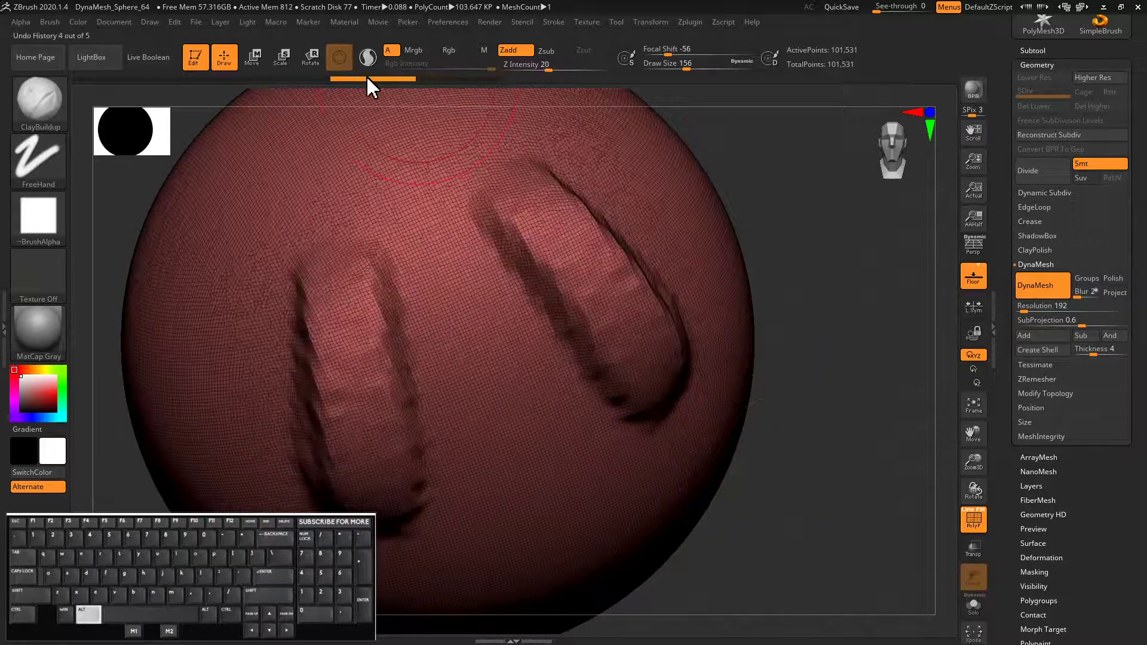
{"action": "left_click", "coordinate": [292, 79]}
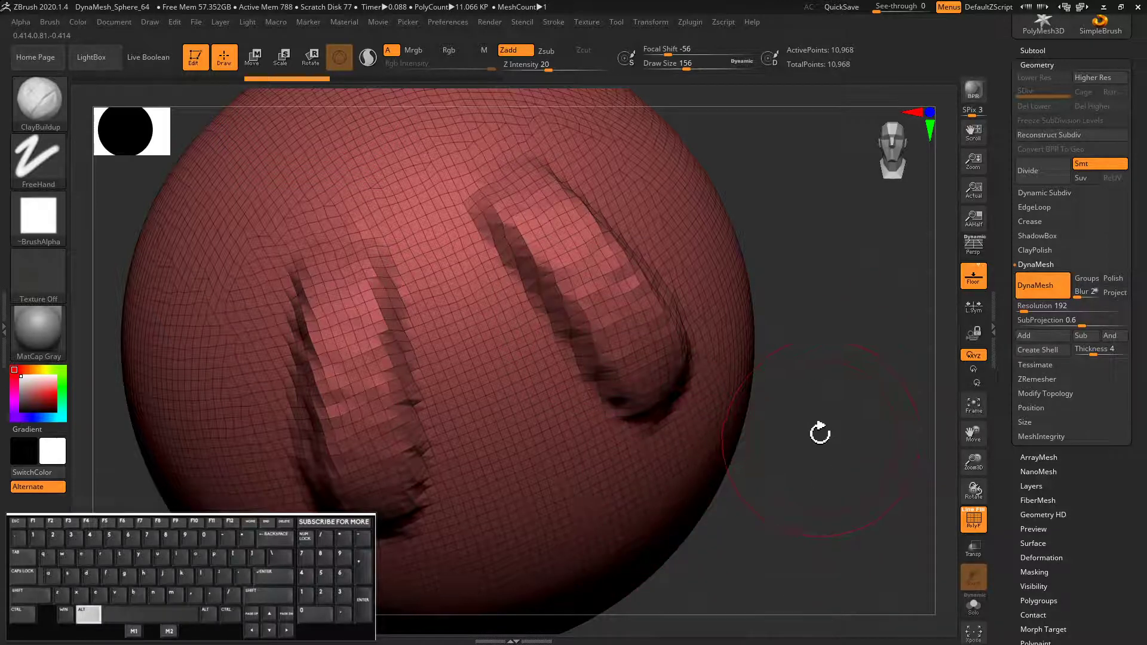
{"action": "left_click_drag", "start_coordinate": [807, 447], "coordinate": [867, 511], "text": "ctrl+alt"}
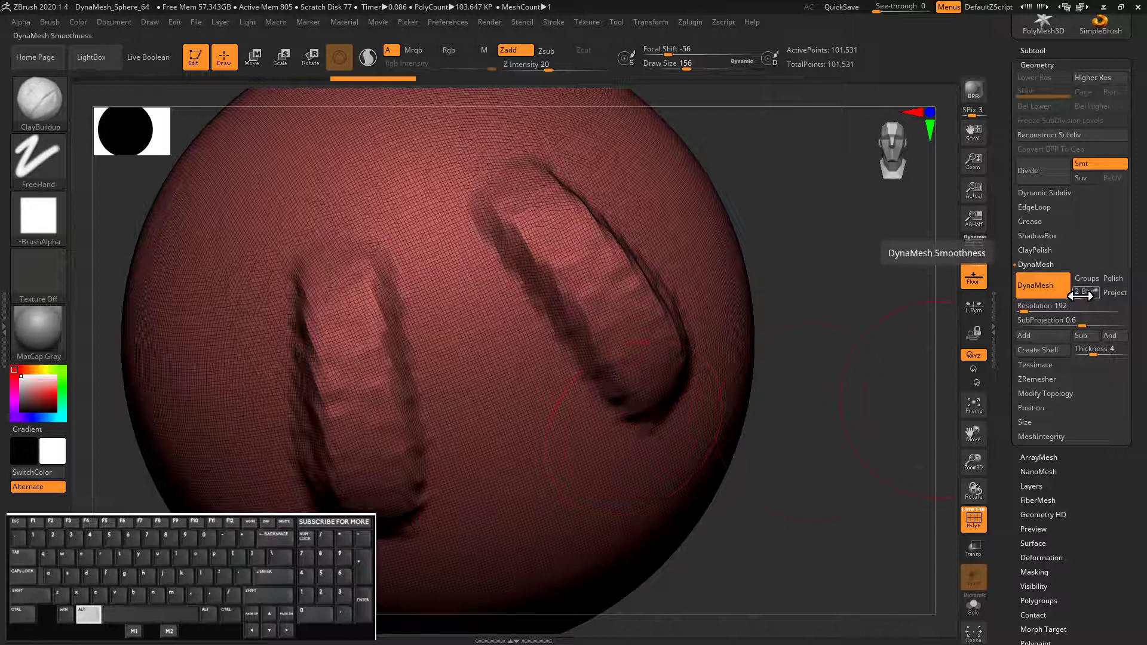
Step: Raise the DynaMesh blur to 63 and try smoothing the remeshed ridges
{"action": "left_click_drag", "start_coordinate": [1082, 297], "coordinate": [1086, 297]}
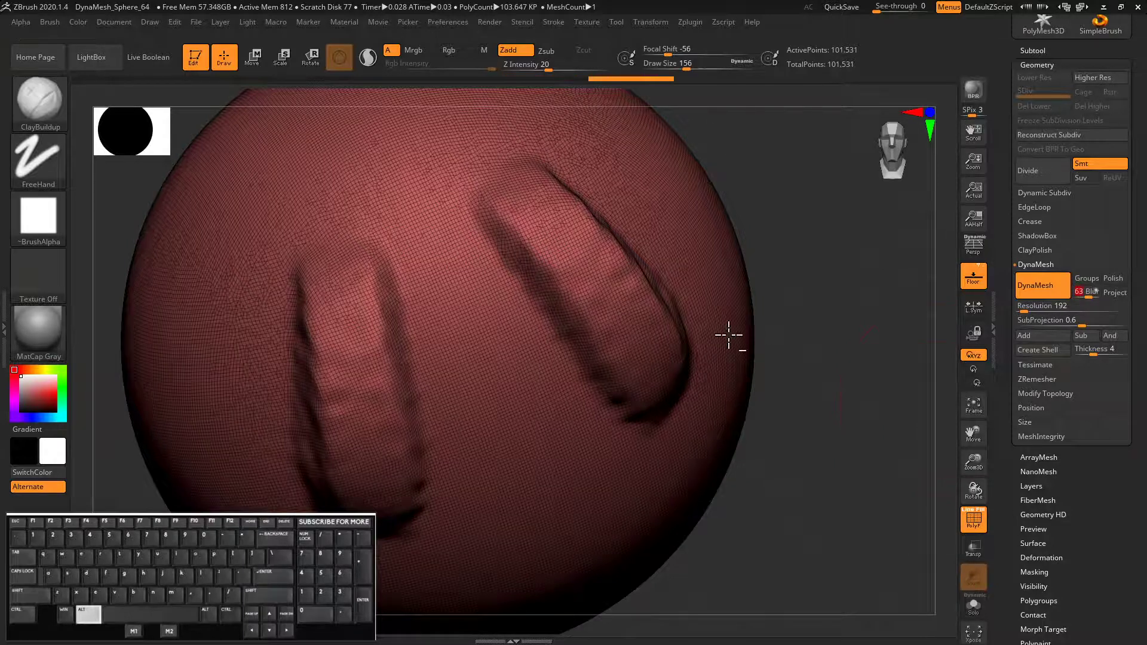
{"action": "key", "text": "shift"}
{"action": "mouse_move", "coordinate": [558, 323]}
{"action": "left_mouse_down", "text": "shift"}
{"action": "mouse_move", "coordinate": [545, 311]}
{"action": "mouse_move", "coordinate": [478, 358]}
{"action": "mouse_move", "coordinate": [573, 335]}
{"action": "left_mouse_up", "text": "shift"}
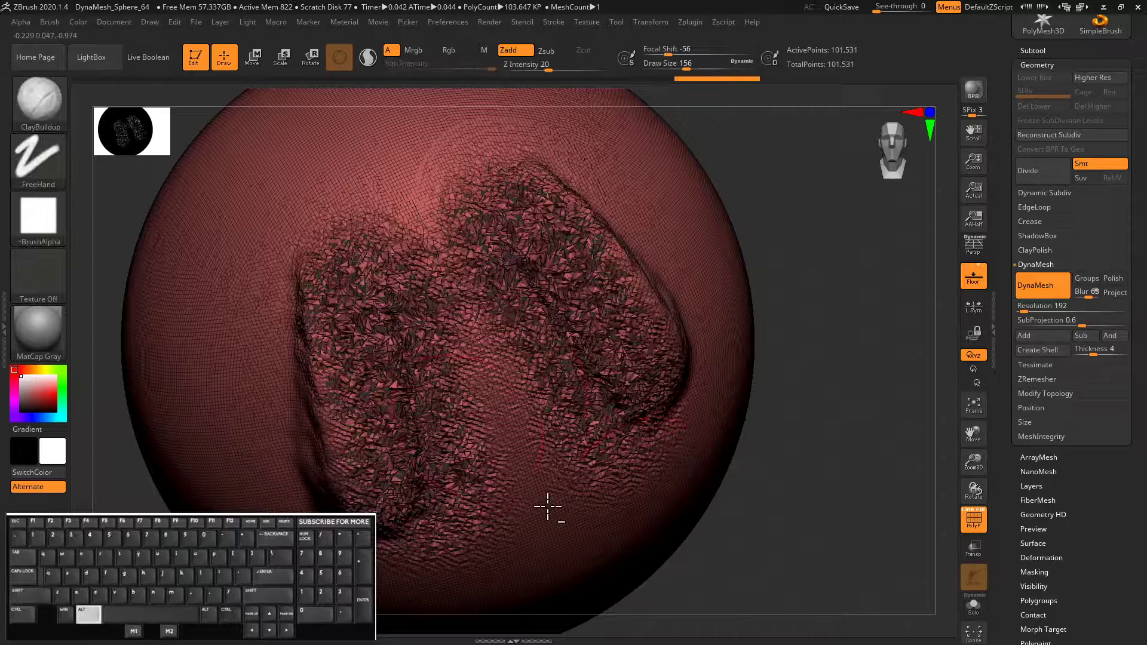
Step: Undo the last brush stroke on the ridges and turn off DynaMesh
{"action": "left_click_drag", "start_coordinate": [793, 486], "coordinate": [777, 454]}
{"action": "left_click_drag", "start_coordinate": [453, 154], "coordinate": [369, 215]}
{"action": "key", "text": "ctrl+z"}
{"action": "left_click_drag", "start_coordinate": [343, 261], "coordinate": [306, 244]}
{"action": "left_click", "coordinate": [1034, 286]}
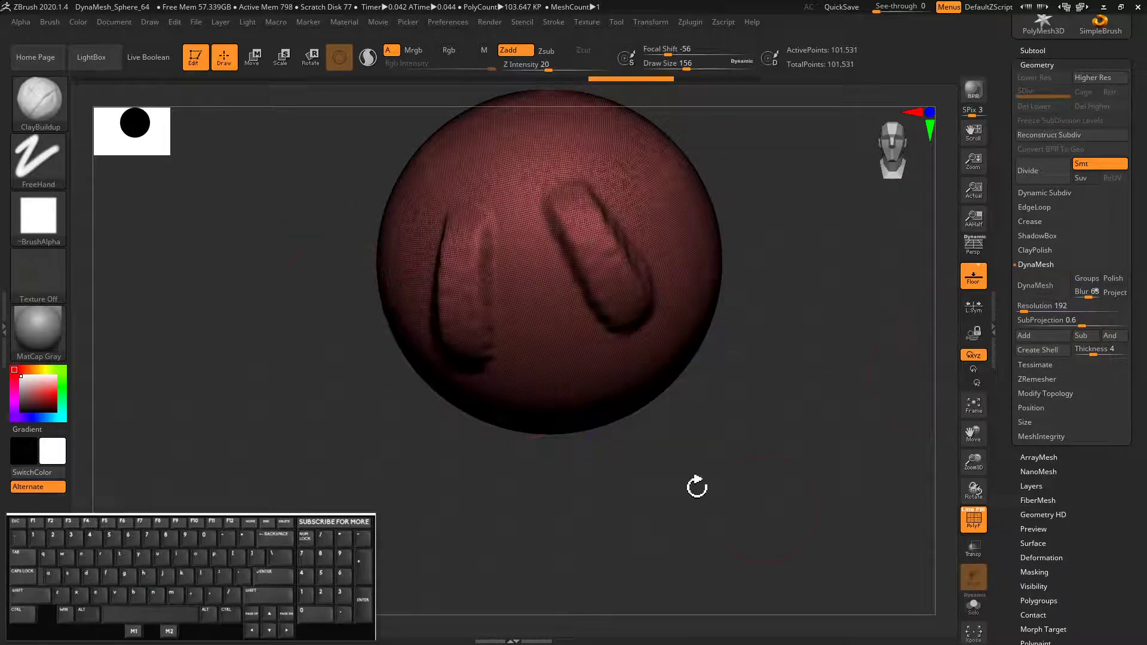
Step: Smooth both ridges with DynaMesh off and hide the polygon wireframe display
{"action": "key", "text": "shift"}
{"action": "mouse_move", "coordinate": [450, 301]}
{"action": "left_mouse_down", "text": "shift"}
{"action": "mouse_move", "coordinate": [476, 353]}
{"action": "mouse_move", "coordinate": [456, 241]}
{"action": "left_mouse_up", "text": "shift"}
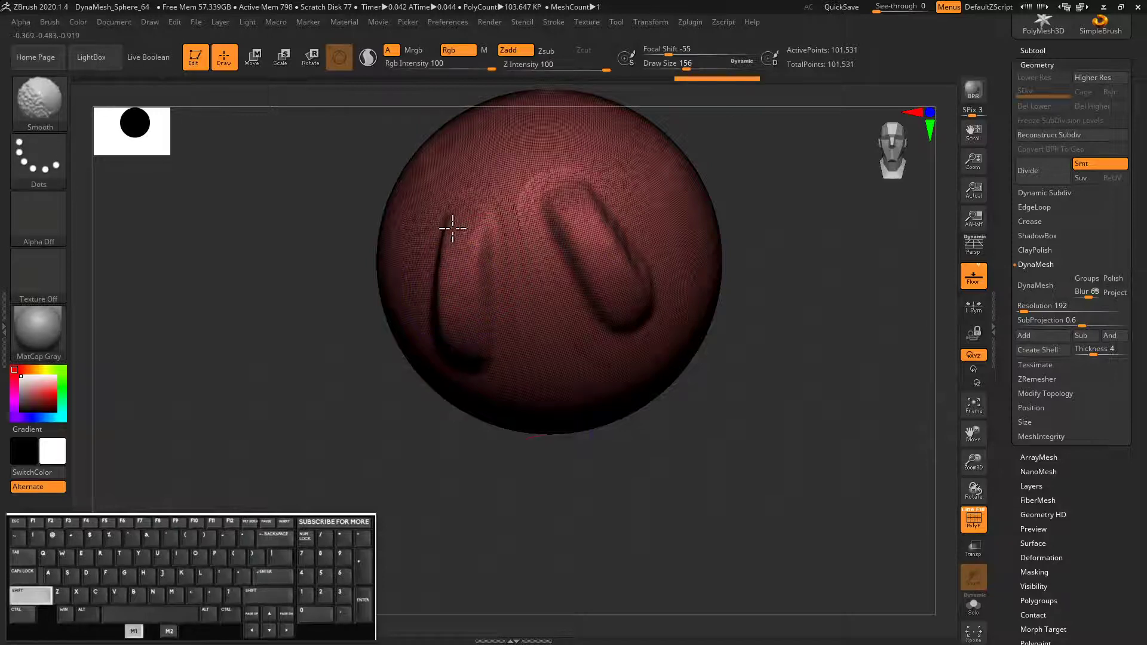
{"action": "left_click_drag", "start_coordinate": [566, 198], "coordinate": [560, 204], "text": "shift"}
{"action": "left_click_drag", "start_coordinate": [282, 332], "coordinate": [326, 375]}
{"action": "left_click", "coordinate": [973, 518]}
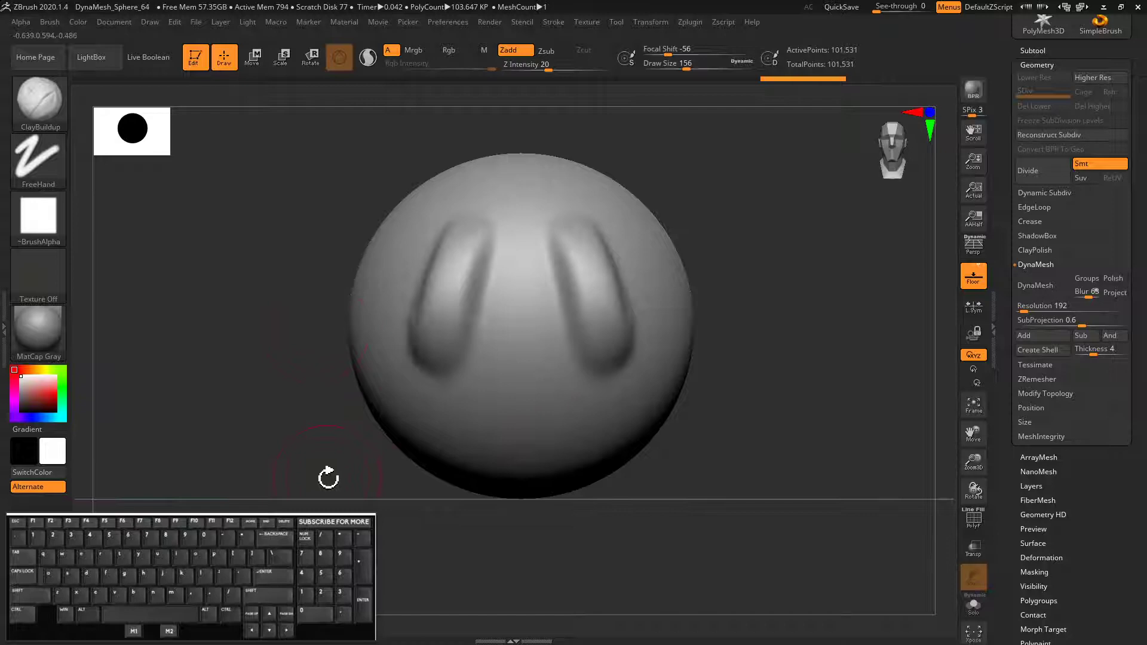
Step: Step the undo history back to the plain sphere and show the polygon wireframe
{"action": "left_click", "coordinate": [86, 77]}
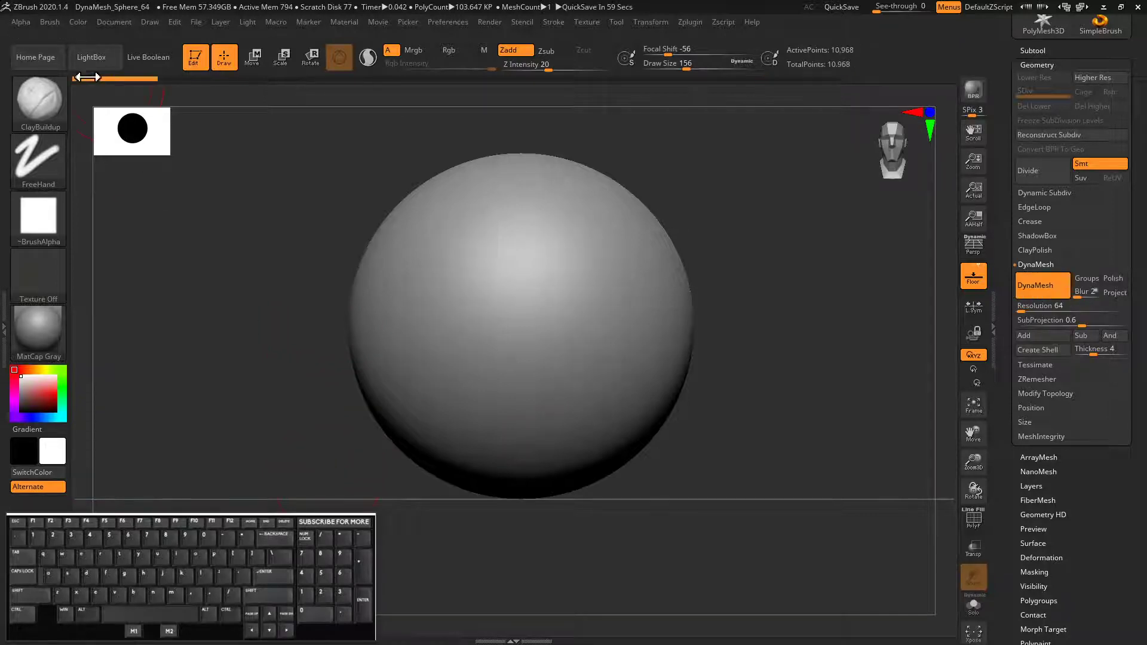
{"action": "left_click", "coordinate": [973, 519]}
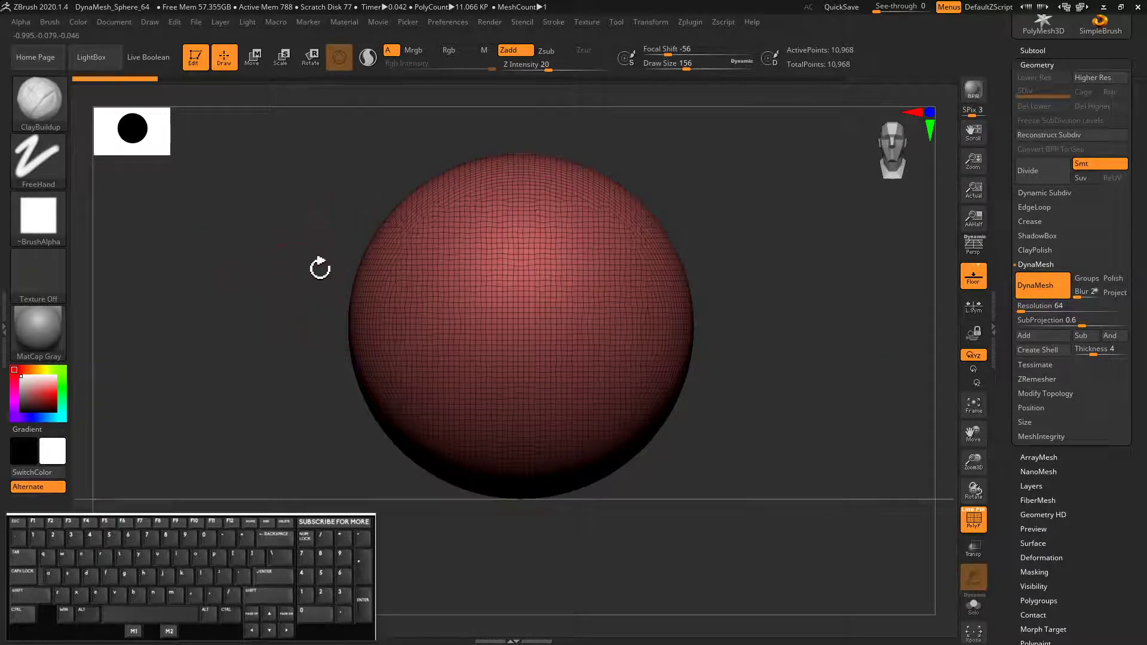
{"action": "left_click_drag", "start_coordinate": [308, 267], "coordinate": [297, 294], "text": "alt"}
{"action": "key", "text": "shift"}
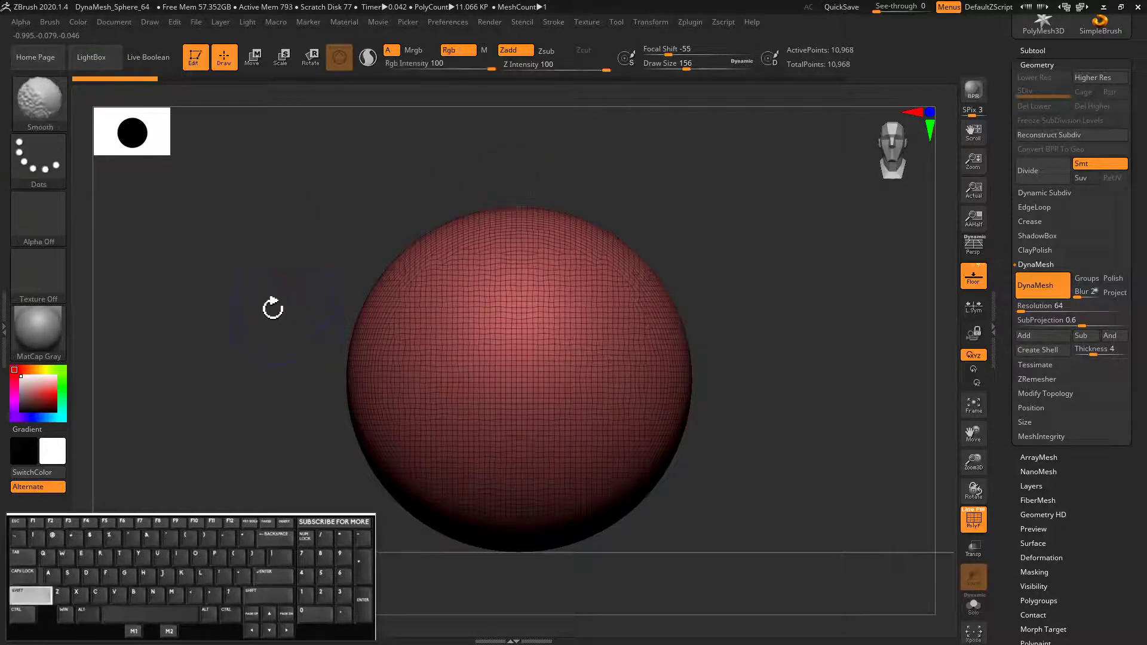
{"action": "mouse_move", "coordinate": [240, 224]}
{"action": "left_mouse_down", "text": "ctrl+shift"}
{"action": "mouse_move", "coordinate": [510, 249]}
{"action": "mouse_move", "coordinate": [758, 414]}
{"action": "mouse_move", "coordinate": [772, 462]}
{"action": "left_mouse_up", "text": "ctrl+shift"}
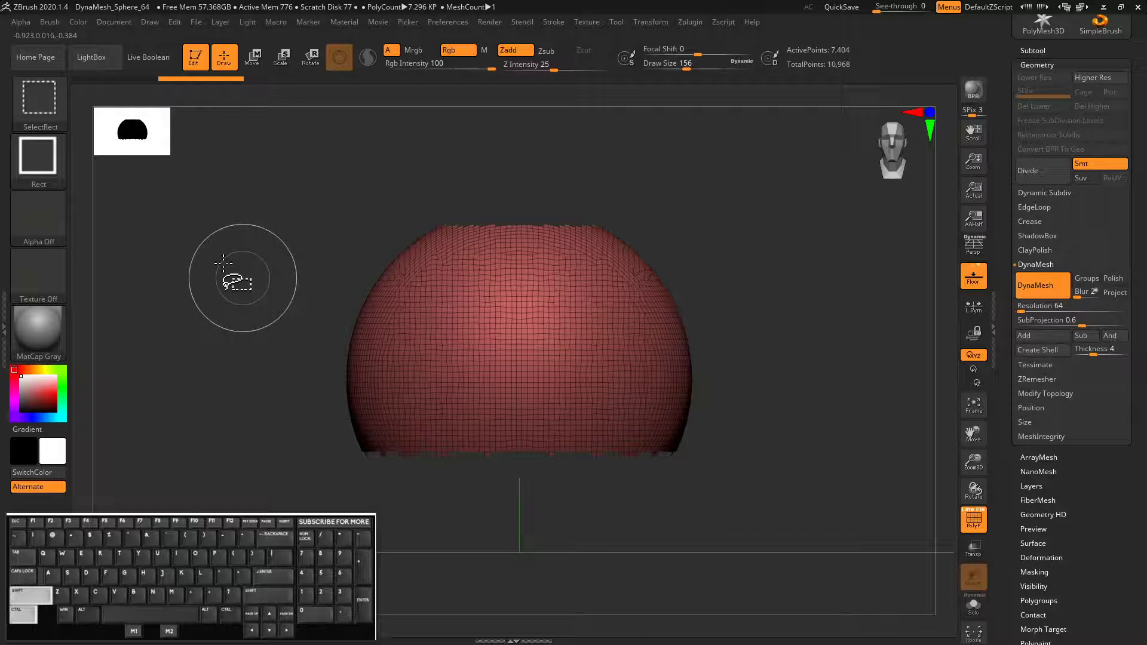
{"action": "left_click_drag", "start_coordinate": [232, 182], "coordinate": [610, 231], "text": "ctrl+shift"}
{"action": "left_click_drag", "start_coordinate": [261, 285], "coordinate": [266, 294], "text": "ctrl+shift"}
{"action": "left_click_drag", "start_coordinate": [286, 186], "coordinate": [756, 343], "text": "ctrl+shift"}
{"action": "left_click_drag", "start_coordinate": [192, 317], "coordinate": [201, 329], "text": "ctrl+shift"}
{"action": "left_click", "coordinate": [202, 327], "text": "ctrl+shift"}
Step: Isolate the upper half of the sphere, assign it its own polygroup and show the whole sphere again
{"action": "left_click_drag", "start_coordinate": [307, 190], "coordinate": [770, 365], "text": "ctrl+shift"}
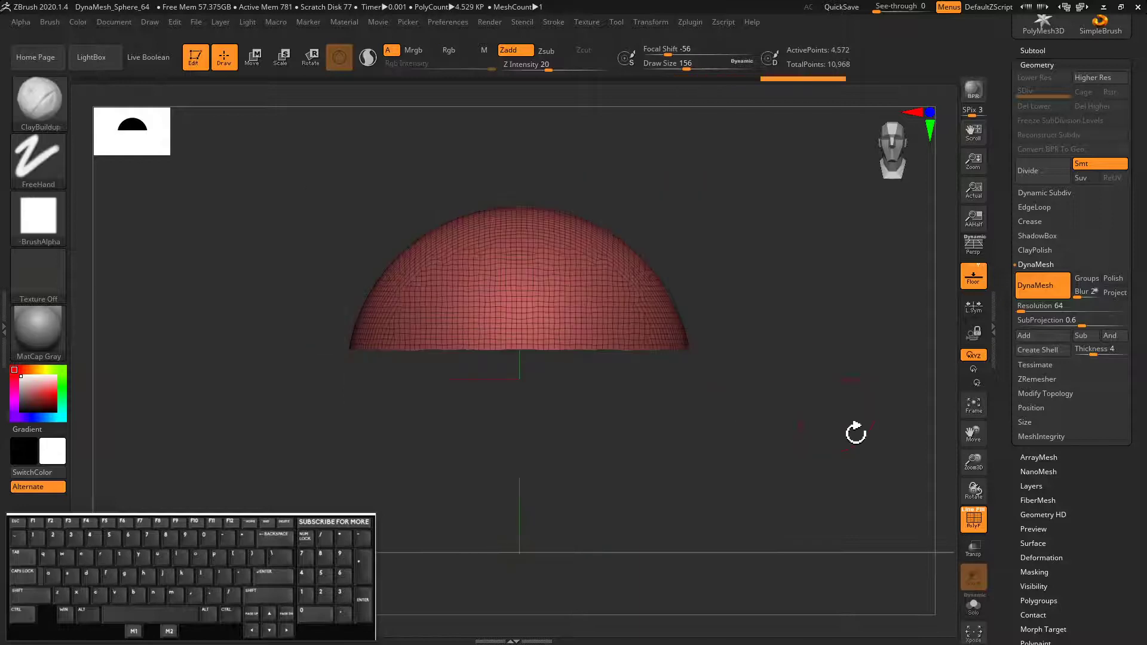
{"action": "left_click", "coordinate": [1032, 64]}
{"action": "left_click_drag", "start_coordinate": [762, 448], "coordinate": [467, 370]}
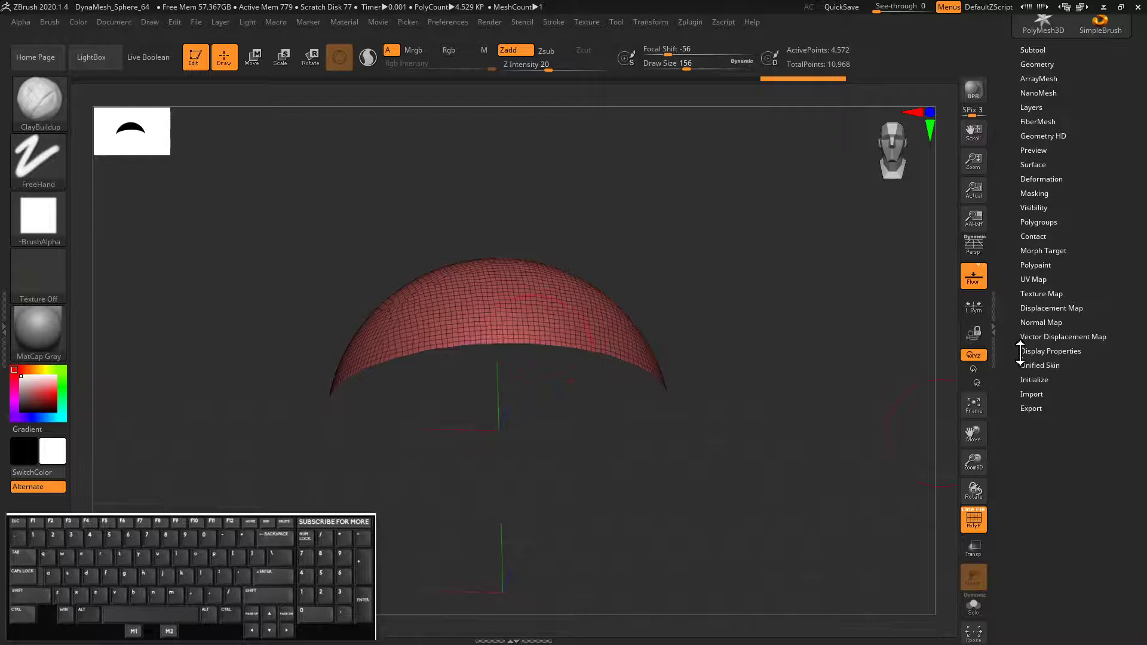
{"action": "left_click", "coordinate": [1026, 223]}
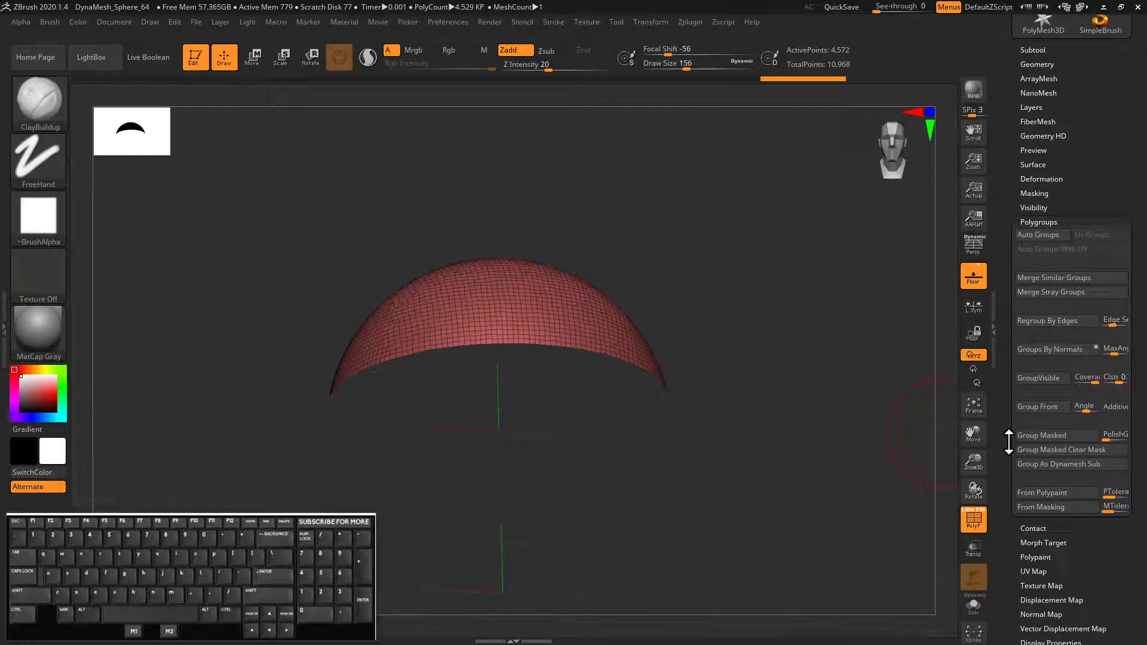
{"action": "left_click", "coordinate": [1033, 385]}
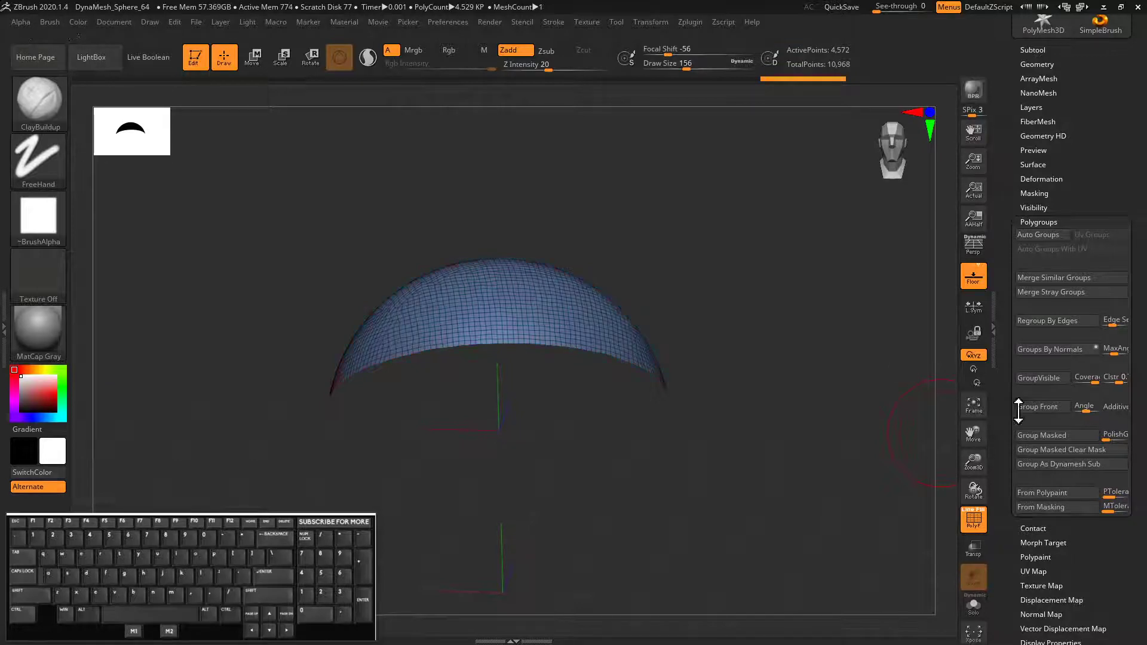
{"action": "left_click", "coordinate": [834, 373], "text": "ctrl+shift"}
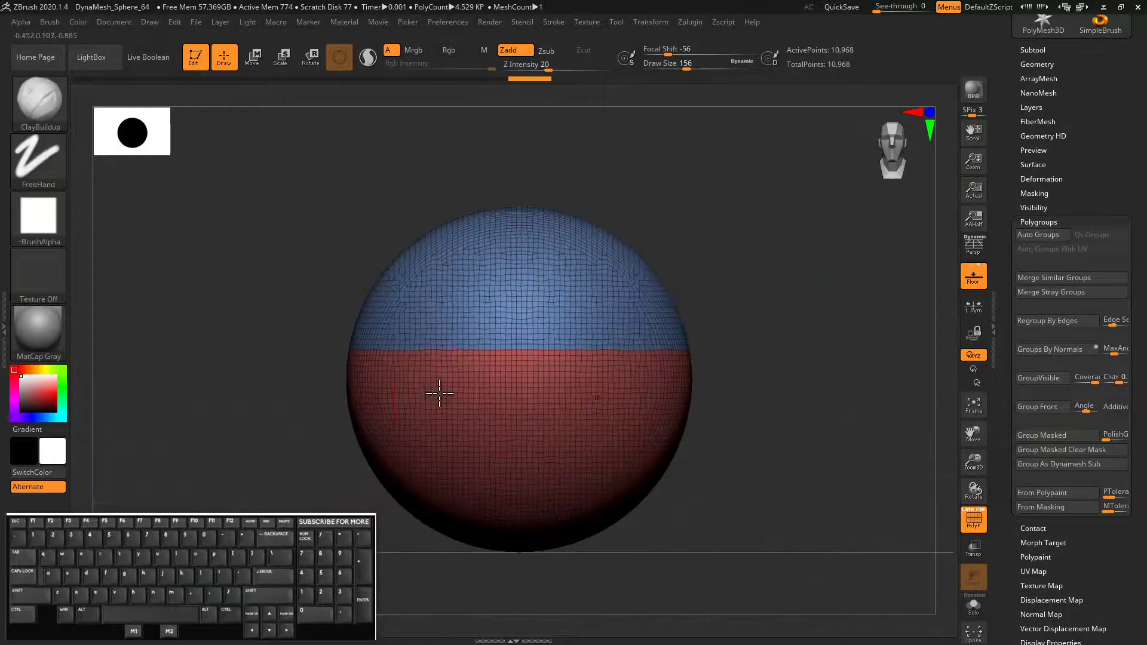
Step: Isolate the sphere's lower red polygroup and turn on double-sided display so its inside can be seen
{"action": "left_click", "coordinate": [482, 397], "text": "ctrl+shift"}
{"action": "left_click_drag", "start_coordinate": [239, 350], "coordinate": [517, 366]}
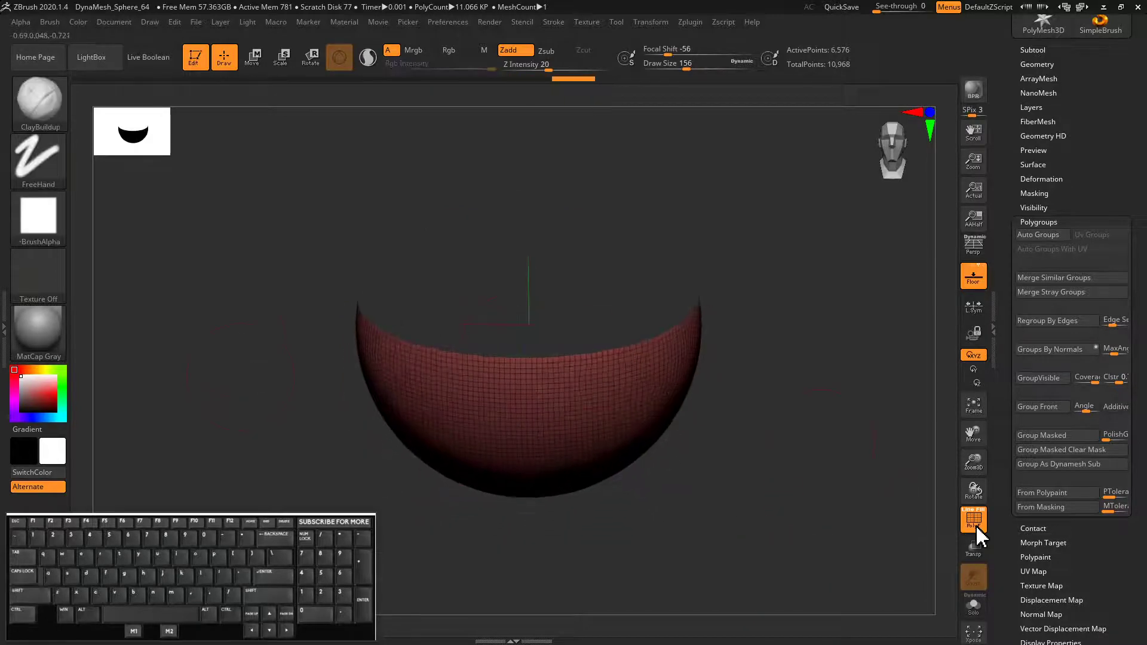
{"action": "left_click_drag", "start_coordinate": [1003, 555], "coordinate": [1028, 296]}
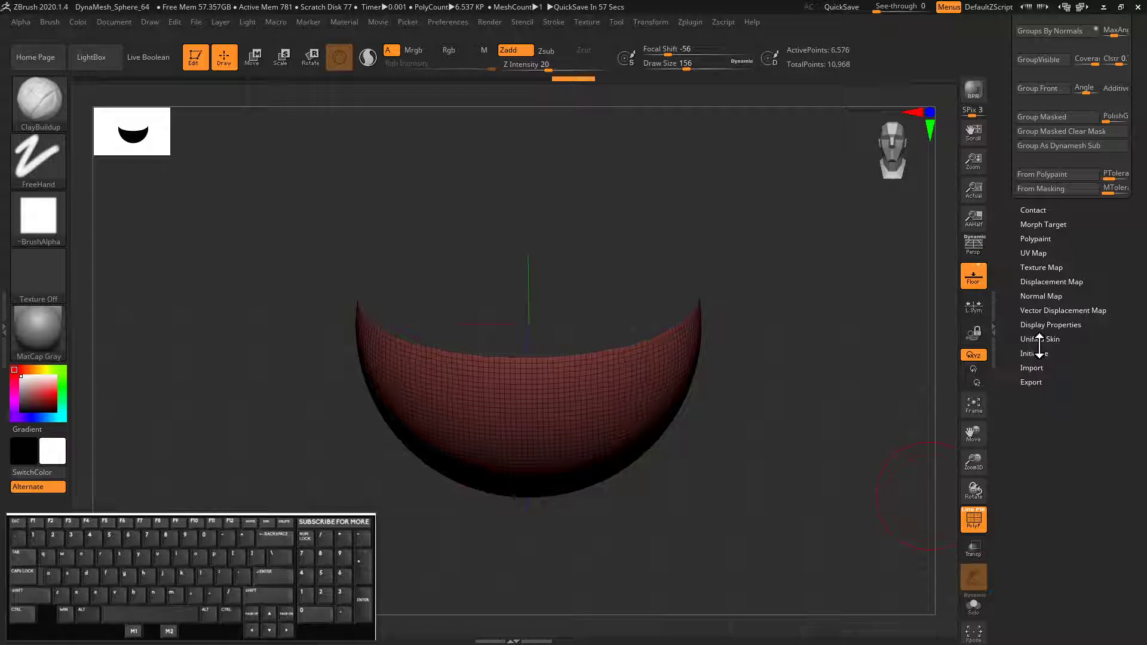
{"action": "left_click", "coordinate": [1028, 324]}
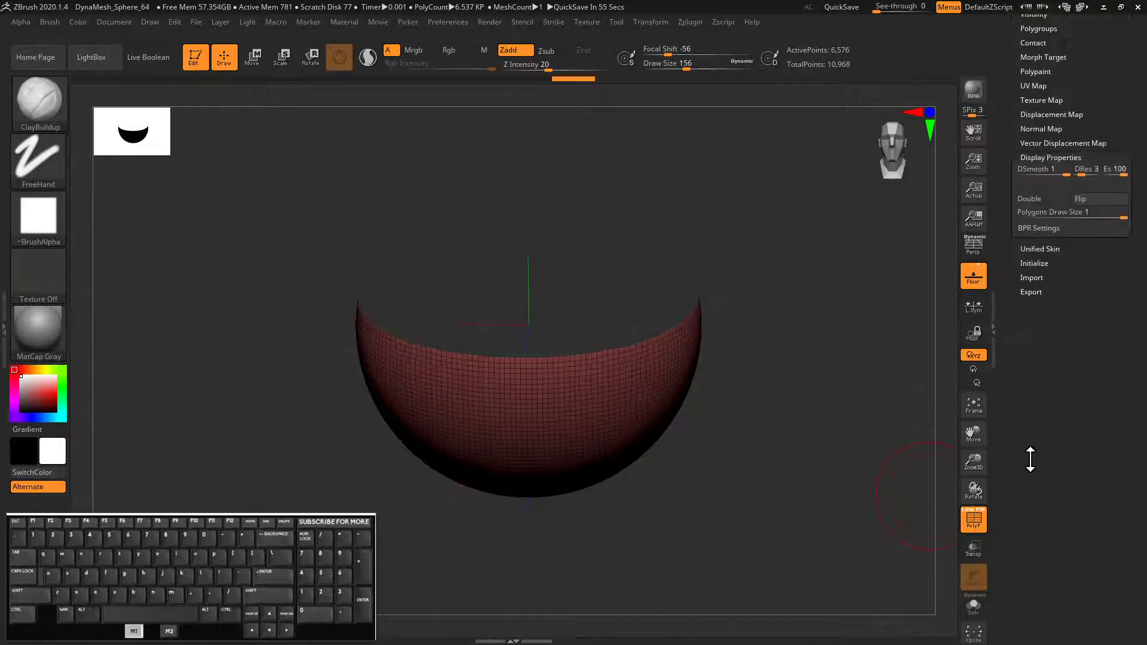
{"action": "left_click", "coordinate": [1037, 193]}
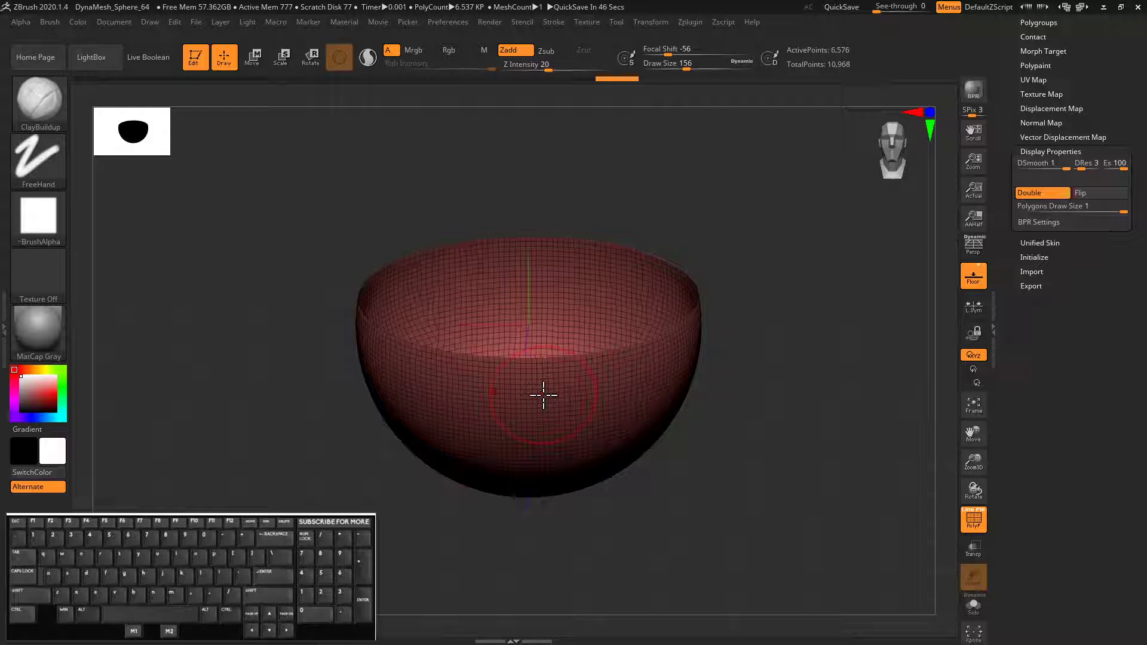
Step: Look through the subtool splitting options and the topology options for removing the hidden geometry
{"action": "scroll", "coordinate": [1032, 402], "scroll_direction": "up", "scroll_amount": 5}
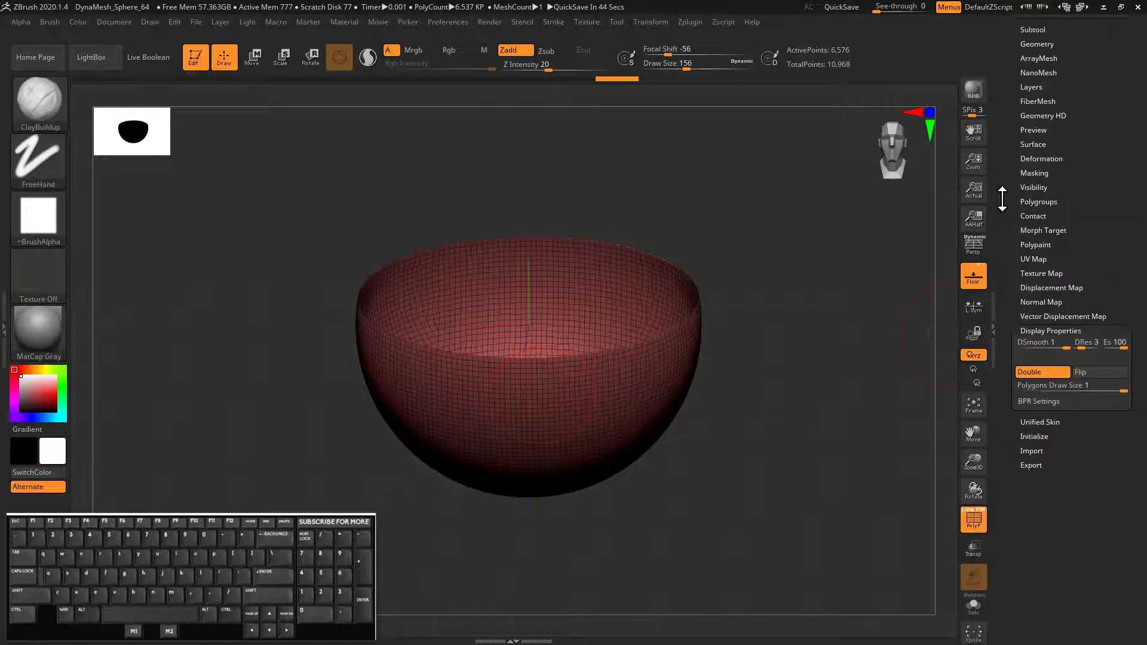
{"action": "left_click", "coordinate": [1027, 329]}
{"action": "scroll", "coordinate": [1027, 287], "scroll_direction": "up", "scroll_amount": 6}
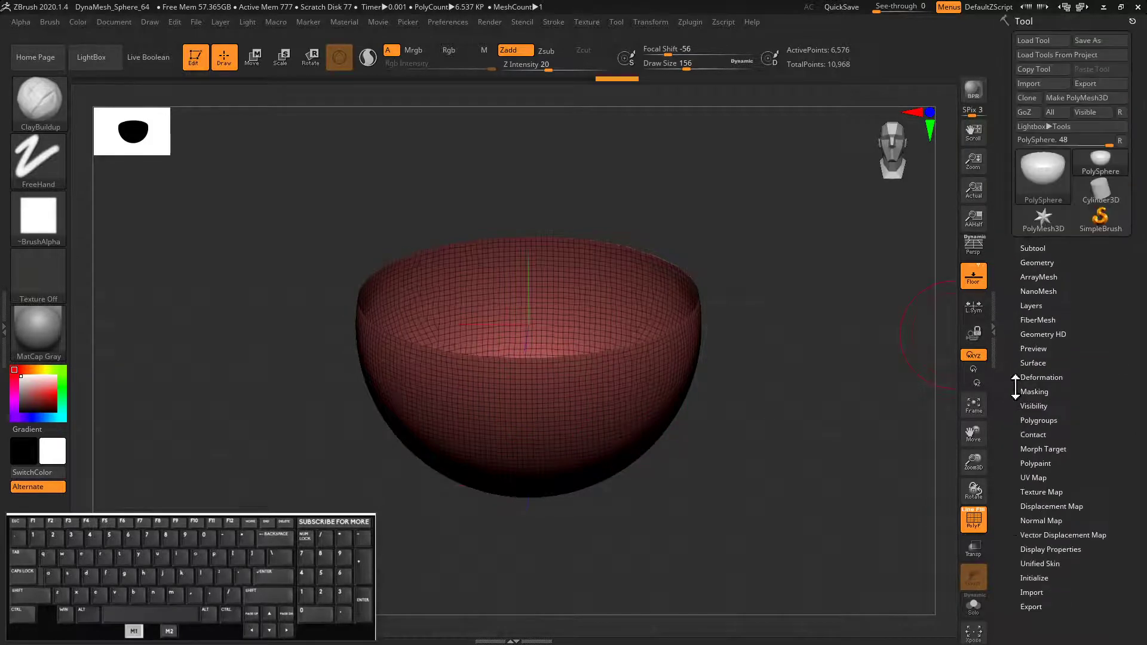
{"action": "left_click", "coordinate": [1028, 248]}
{"action": "scroll", "coordinate": [1012, 342], "scroll_direction": "down", "scroll_amount": 6}
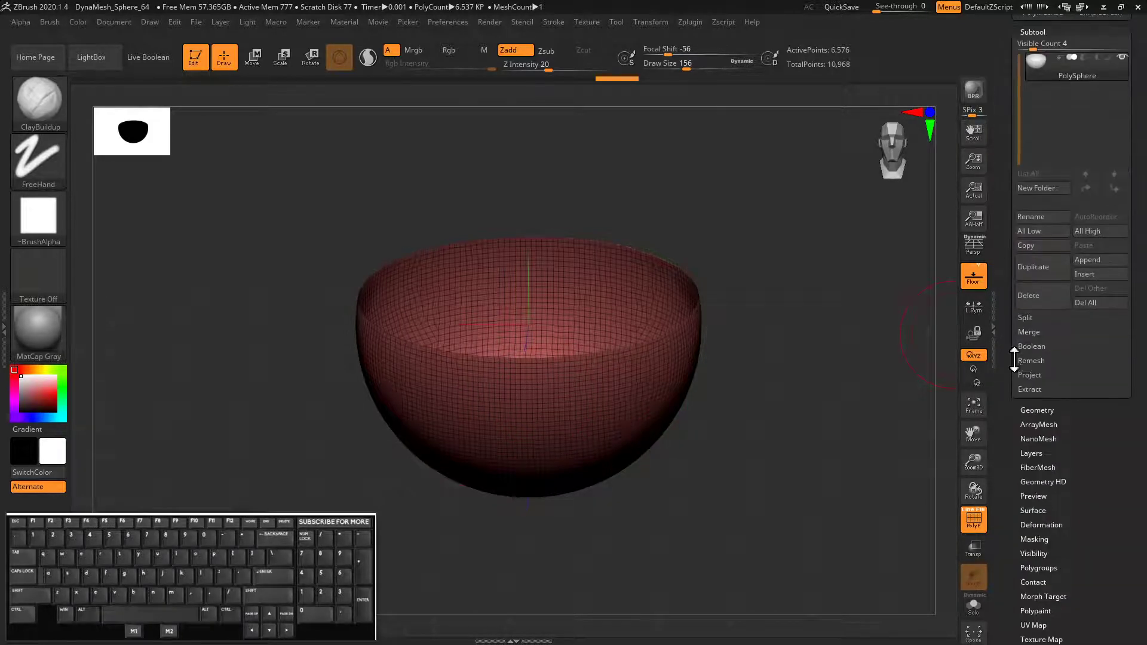
{"action": "left_click", "coordinate": [1025, 318]}
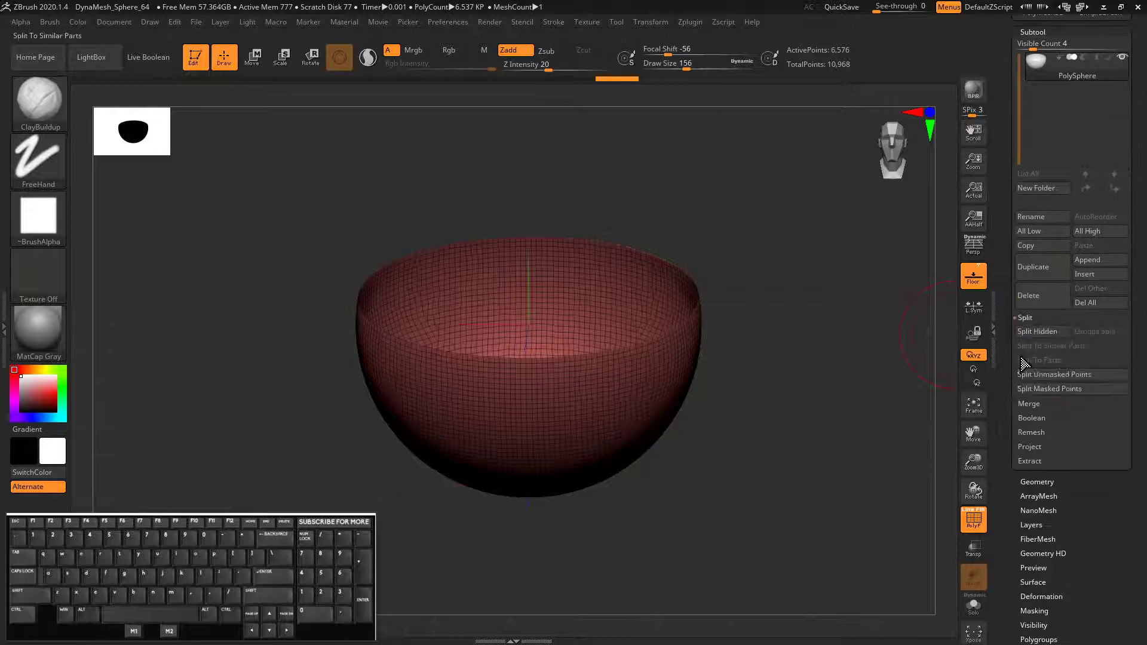
{"action": "left_click", "coordinate": [1024, 319]}
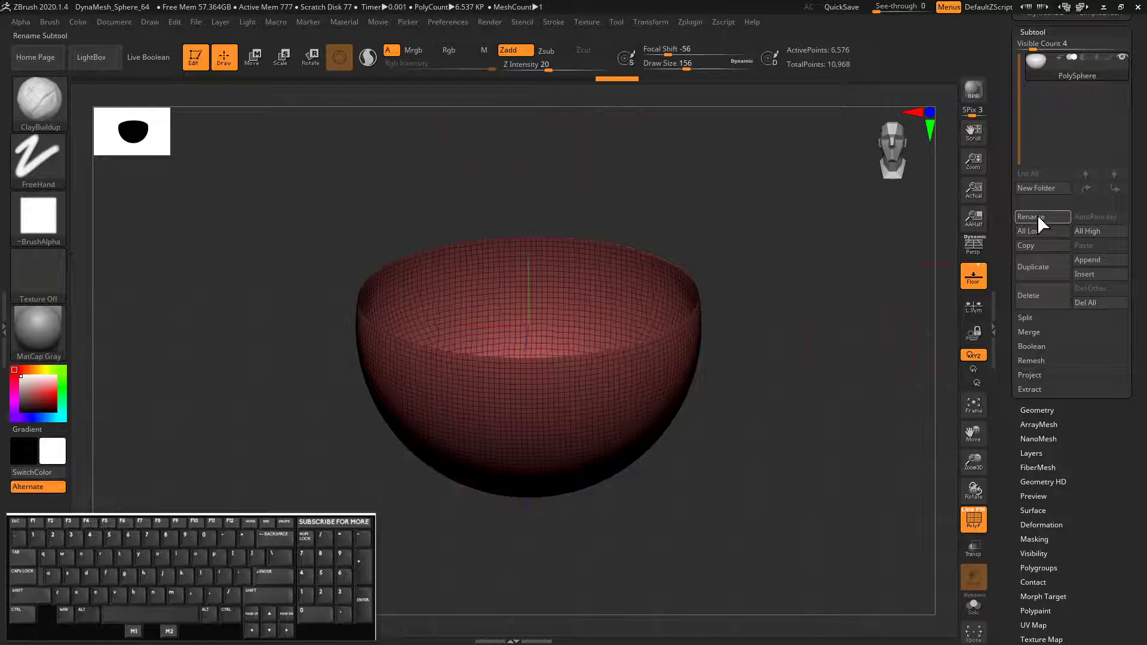
{"action": "left_click", "coordinate": [1025, 317]}
{"action": "left_click", "coordinate": [1024, 475]}
{"action": "left_click", "coordinate": [1022, 263]}
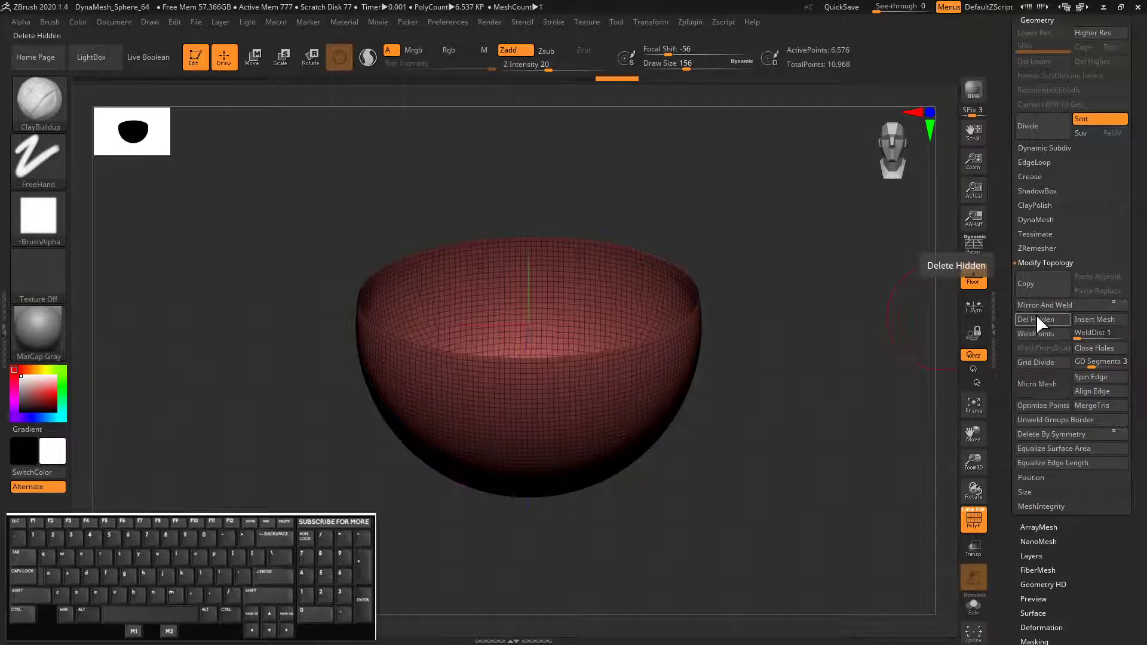
Step: Split the hidden upper half of the sphere off into a separate subtool with Split Hidden
{"action": "left_click_drag", "start_coordinate": [1008, 138], "coordinate": [1008, 246]}
{"action": "left_click", "coordinate": [1027, 127]}
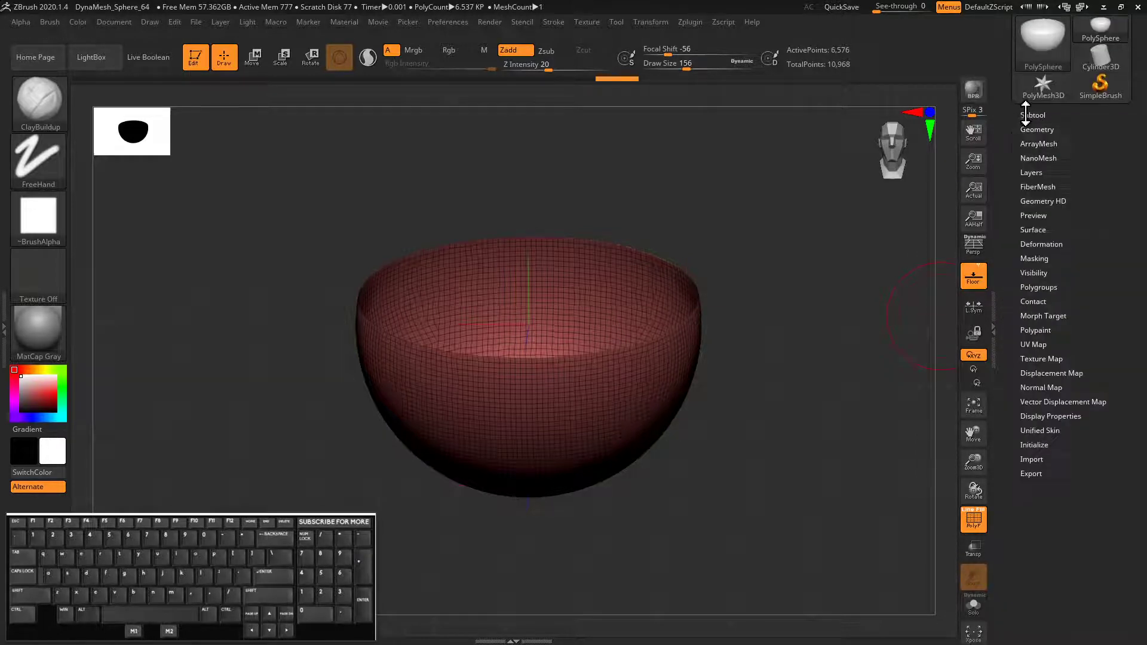
{"action": "left_click", "coordinate": [1027, 114]}
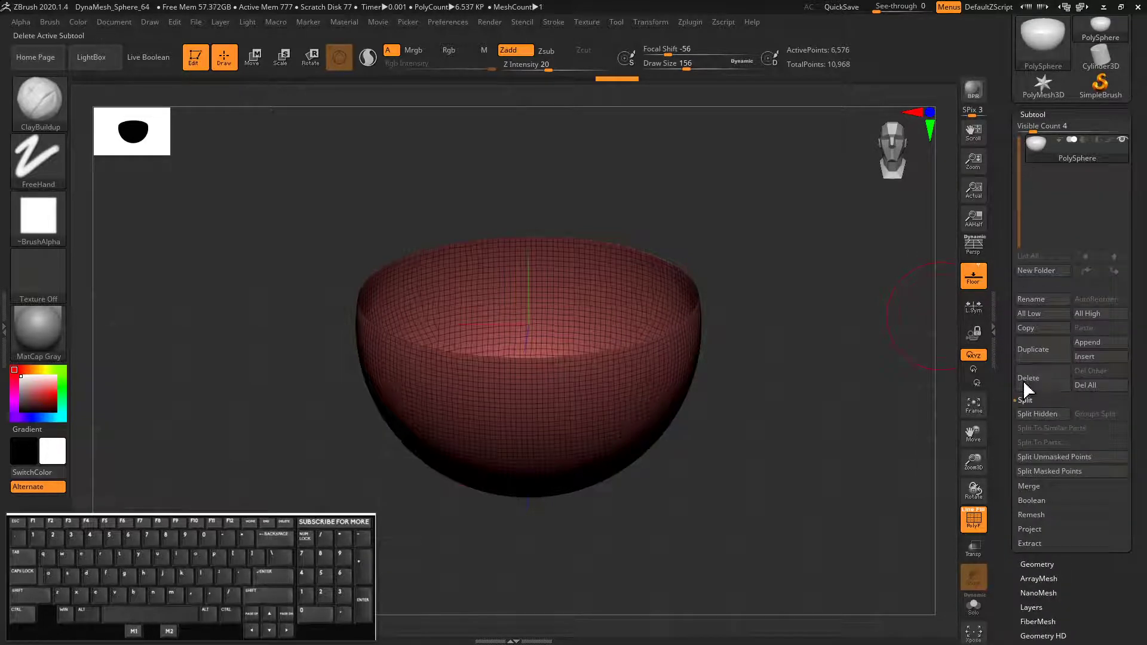
{"action": "left_click", "coordinate": [1025, 415]}
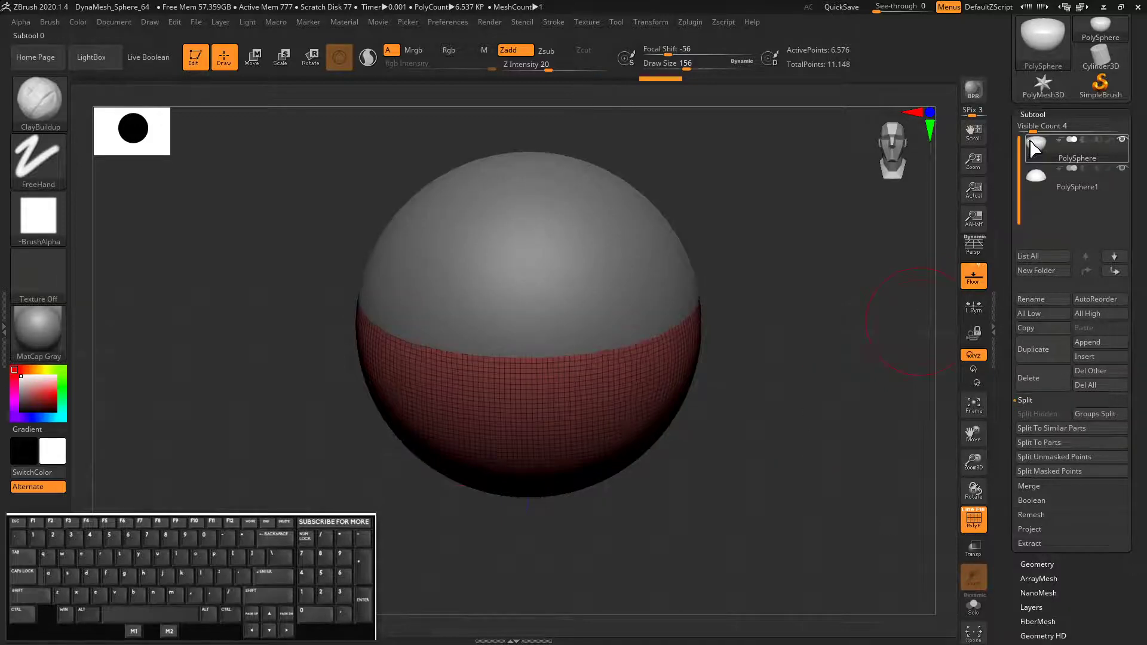
Step: Hide the upper half subtool and make the lower half the active subtool, viewed from above
{"action": "left_click", "coordinate": [1051, 177]}
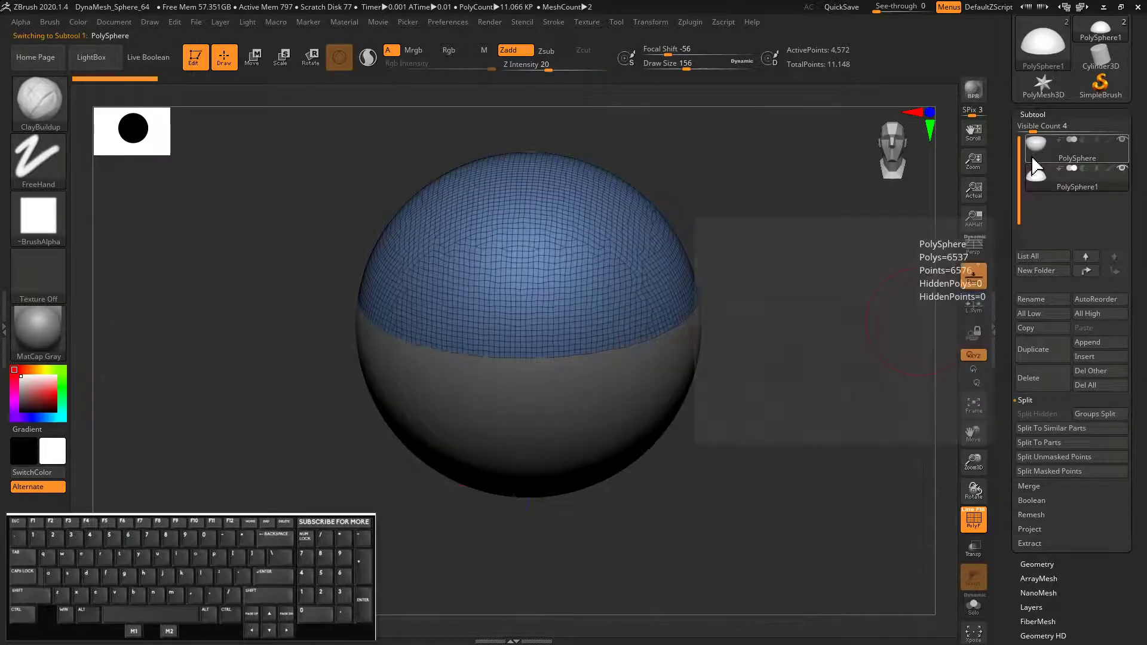
{"action": "left_click", "coordinate": [1034, 149]}
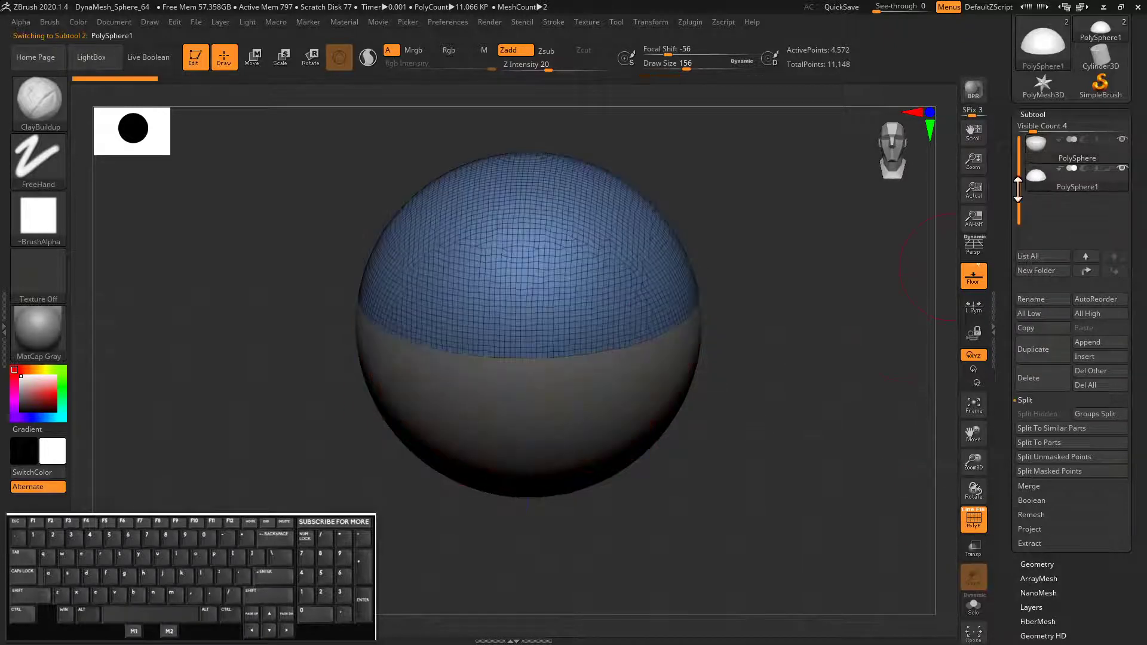
{"action": "left_click", "coordinate": [1122, 168]}
{"action": "left_click_drag", "start_coordinate": [834, 452], "coordinate": [776, 537]}
{"action": "left_click_drag", "start_coordinate": [765, 358], "coordinate": [698, 389]}
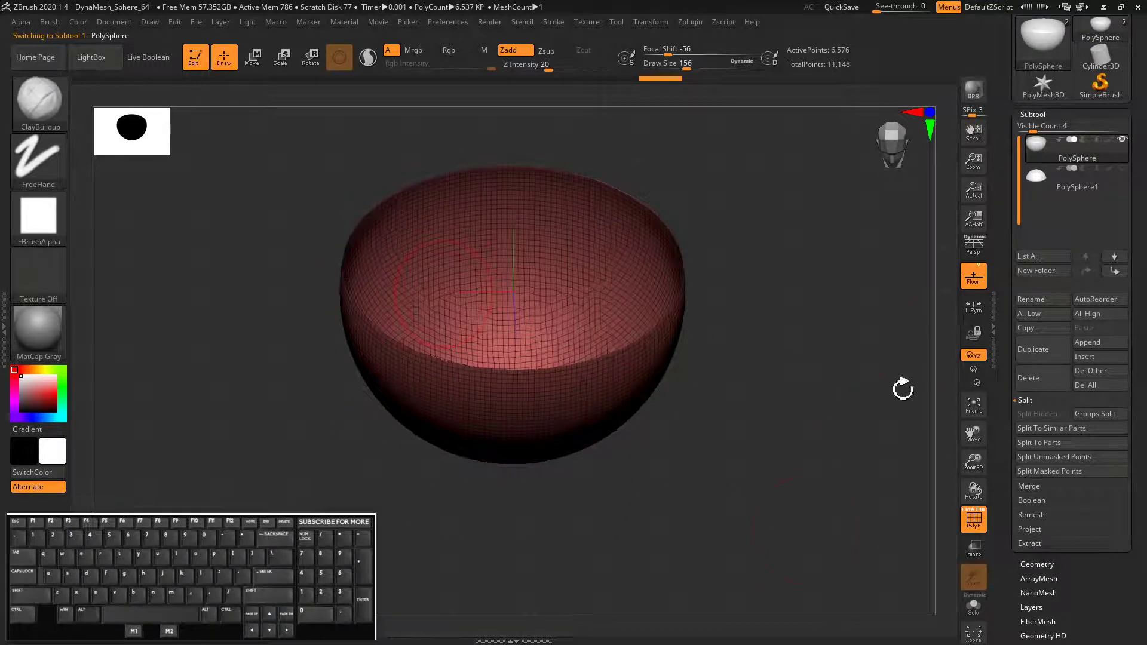
Step: Remesh the open lower half with DynaMesh at resolution 64 to cap its opening
{"action": "left_click", "coordinate": [1030, 114]}
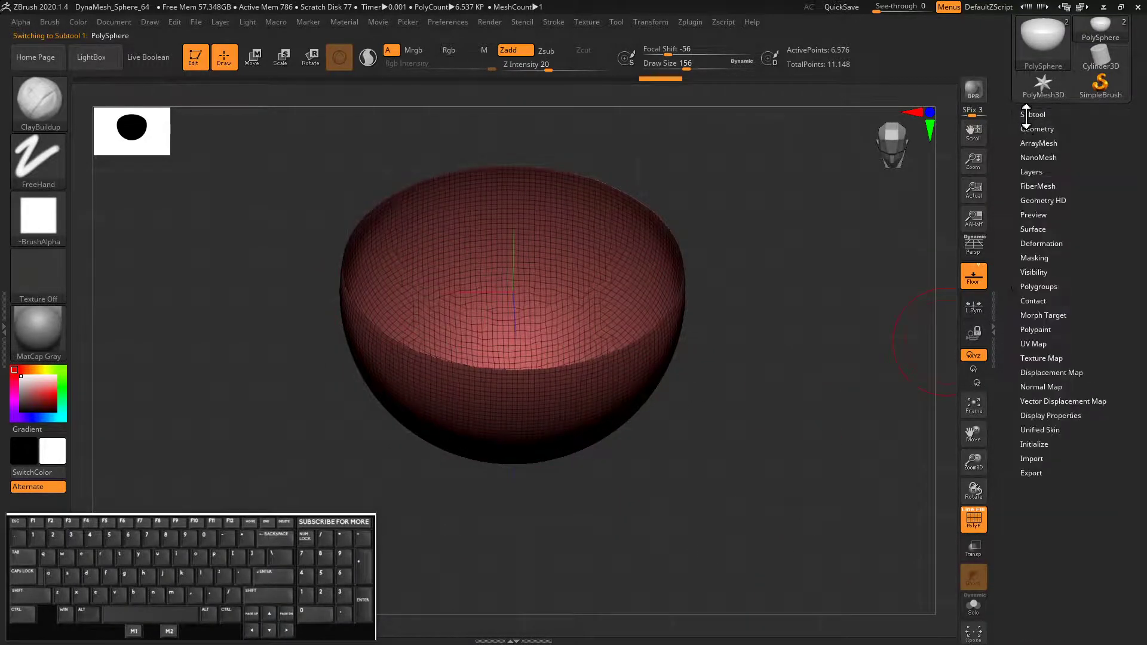
{"action": "left_click", "coordinate": [1029, 128]}
{"action": "left_click", "coordinate": [1032, 369]}
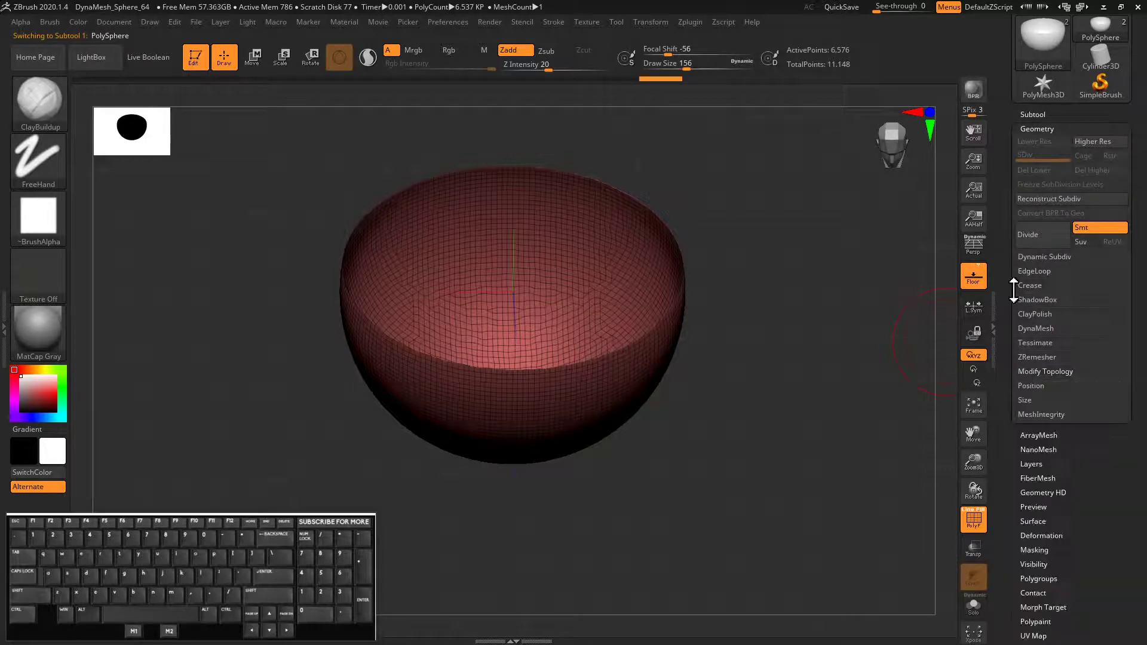
{"action": "left_click", "coordinate": [1033, 328]}
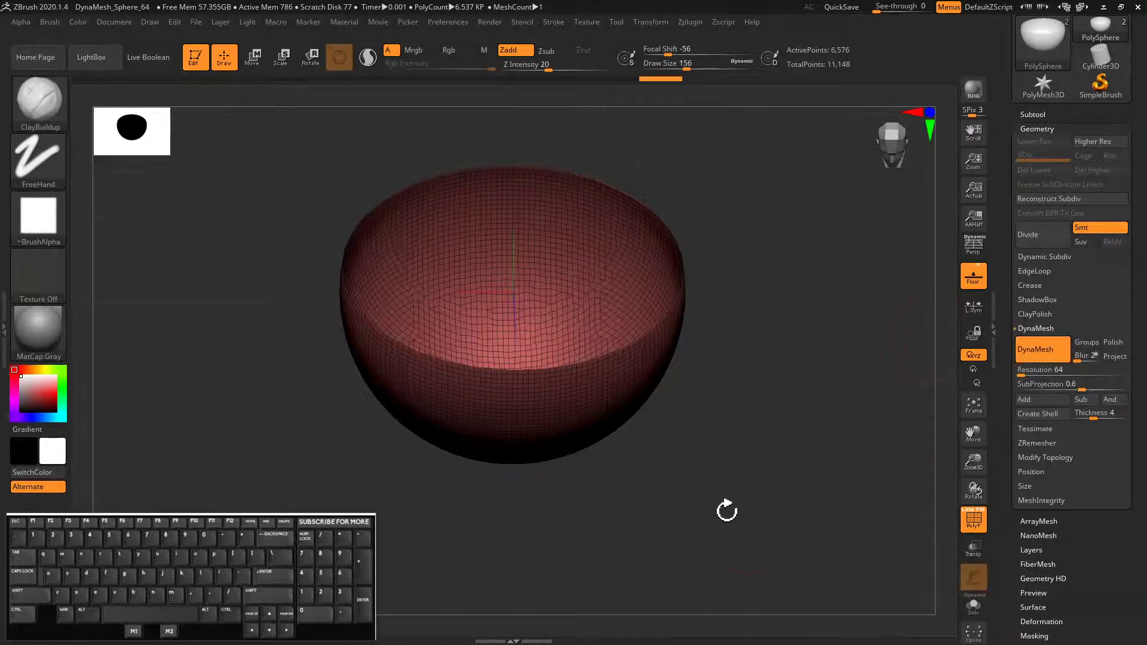
{"action": "left_click_drag", "start_coordinate": [721, 430], "coordinate": [794, 497], "text": "ctrl"}
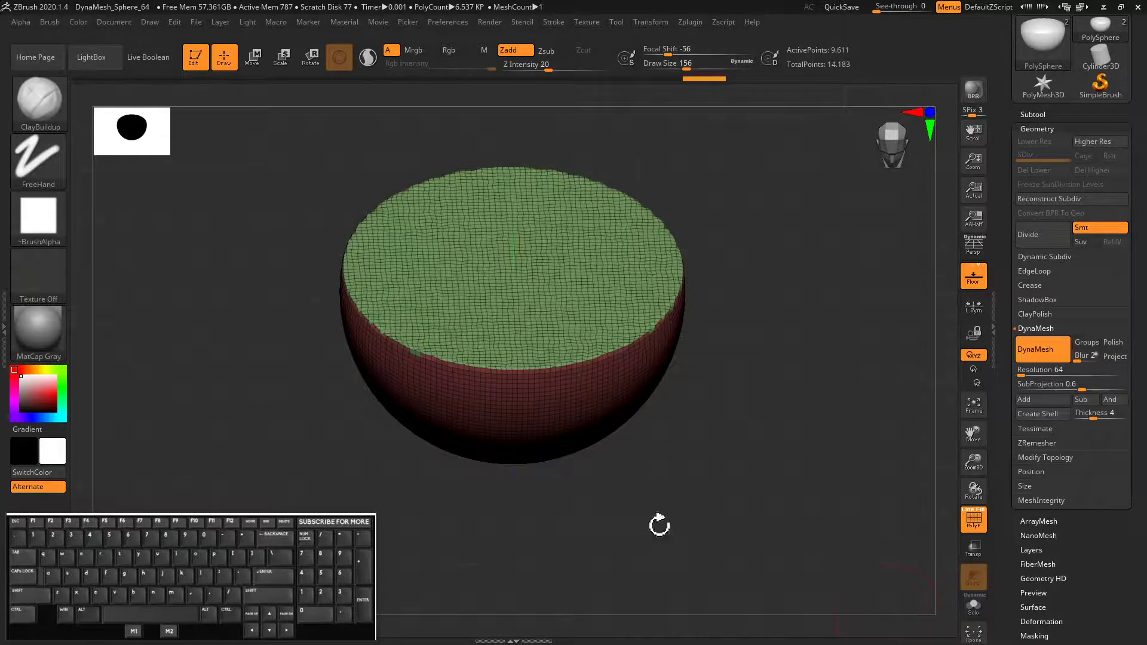
Step: Undo the remesh, repeat it on the open half to examine the capped rim, and undo it again
{"action": "left_click_drag", "start_coordinate": [277, 391], "coordinate": [251, 354]}
{"action": "left_click_drag", "start_coordinate": [283, 379], "coordinate": [487, 504], "text": "ctrl"}
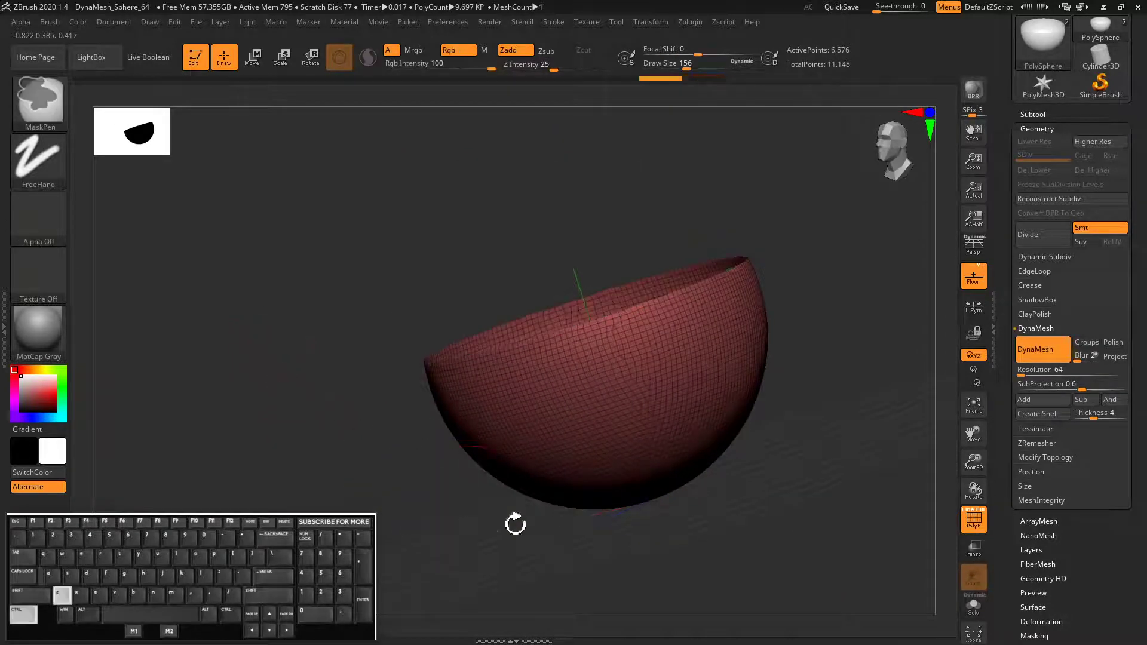
{"action": "left_click_drag", "start_coordinate": [786, 540], "coordinate": [796, 554]}
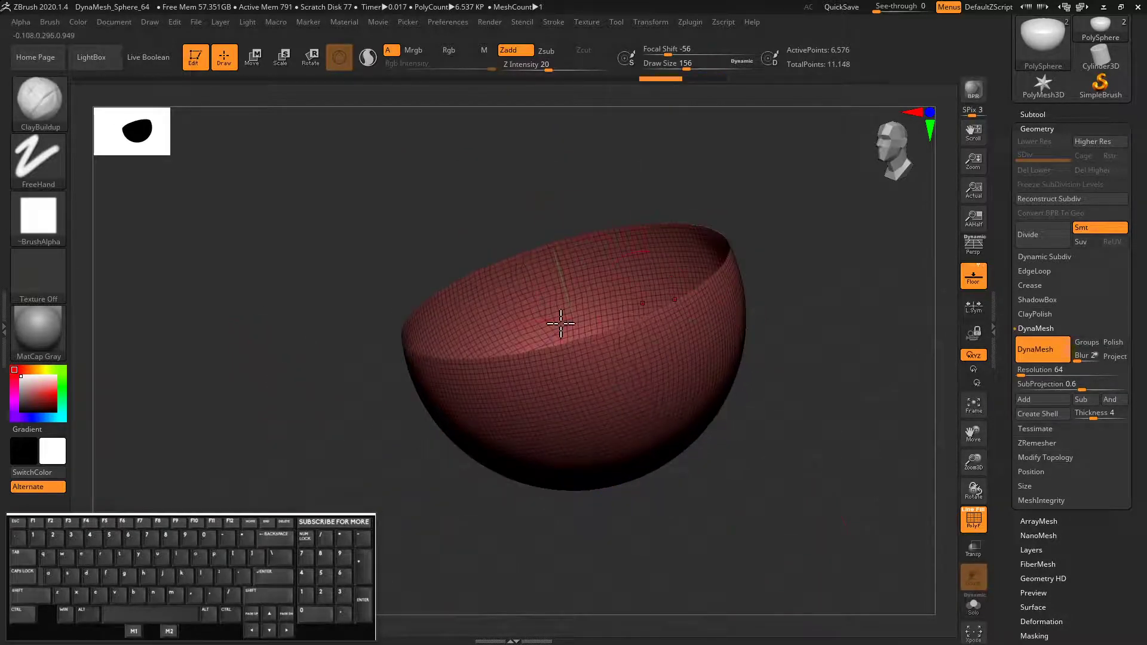
{"action": "key", "text": "ctrl+z"}
{"action": "left_click_drag", "start_coordinate": [448, 481], "coordinate": [340, 405]}
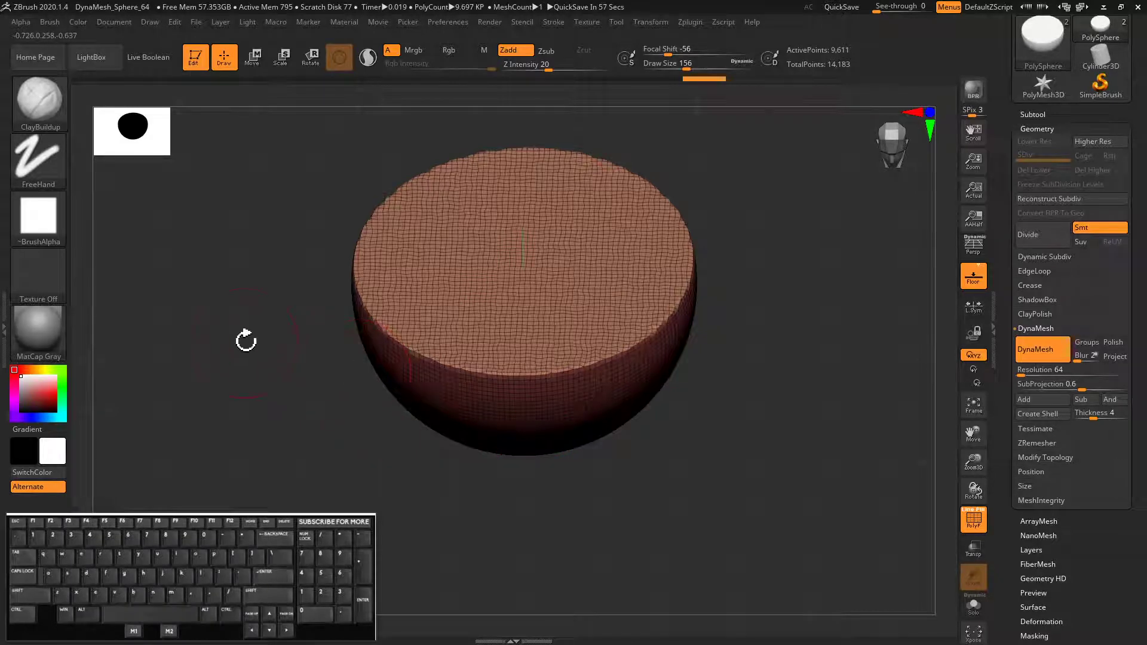
{"action": "mouse_move", "coordinate": [248, 342]}
{"action": "left_mouse_down", "text": "shift"}
{"action": "mouse_move", "coordinate": [256, 385]}
{"action": "mouse_move", "coordinate": [273, 335]}
{"action": "mouse_move", "coordinate": [248, 356]}
{"action": "mouse_move", "coordinate": [249, 315]}
{"action": "left_mouse_up", "text": "shift"}
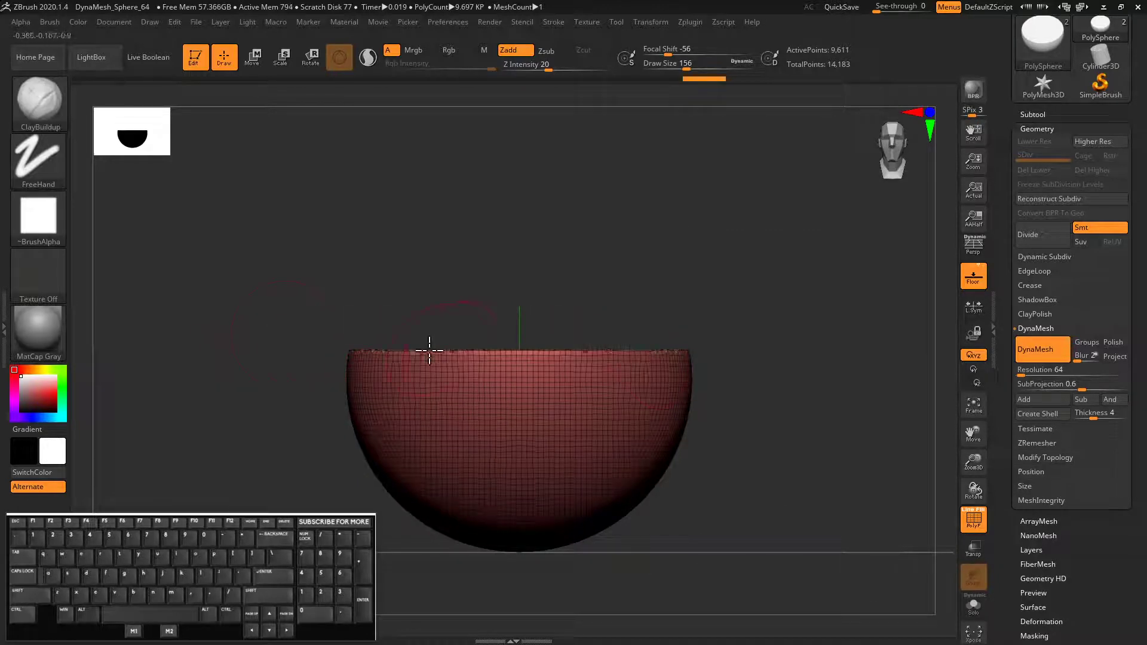
{"action": "left_click_drag", "start_coordinate": [315, 333], "coordinate": [218, 388]}
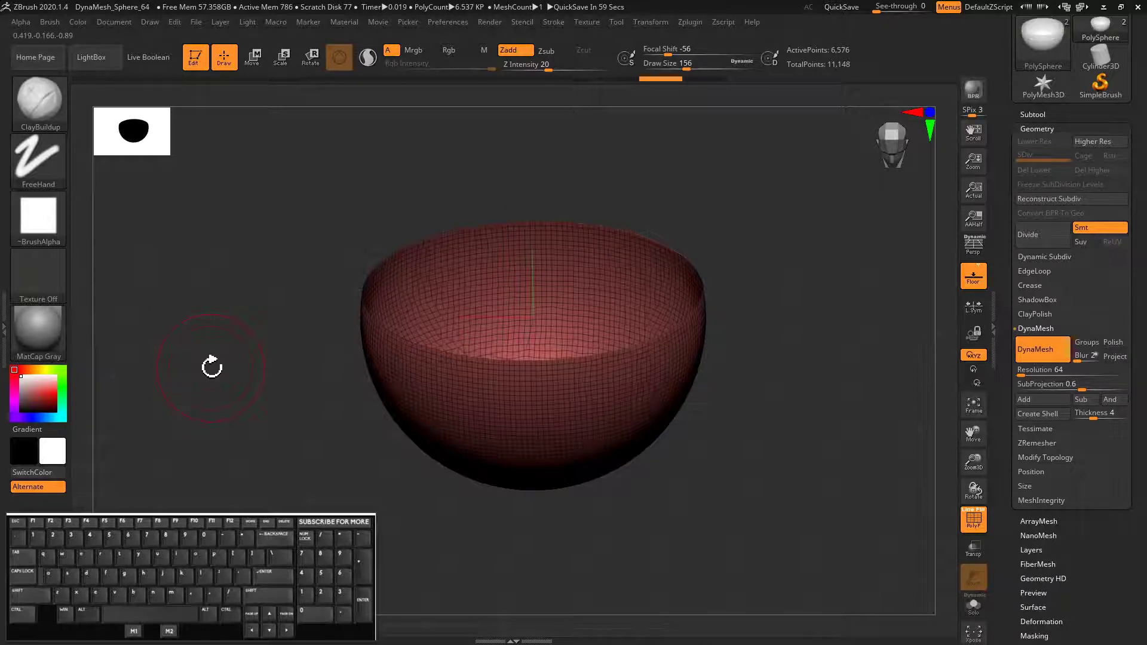
Step: Cap the open top of the lower half with Close Holes and view the new surface up close
{"action": "left_click", "coordinate": [1029, 329]}
{"action": "left_click", "coordinate": [1030, 372]}
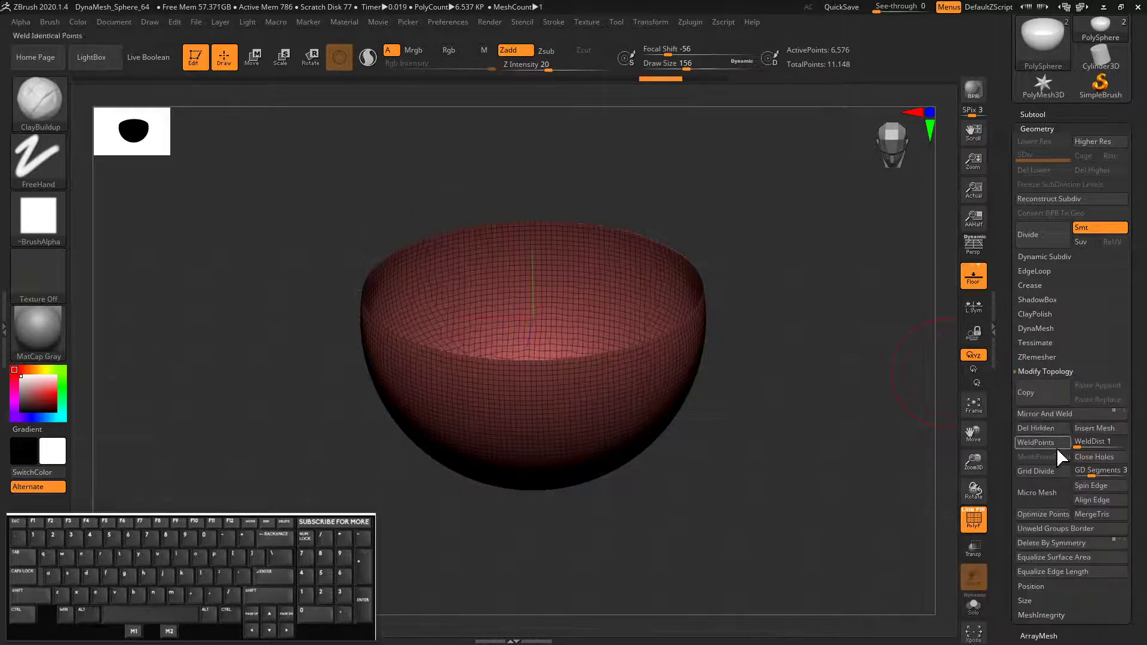
{"action": "left_click", "coordinate": [1088, 456]}
{"action": "left_click_drag", "start_coordinate": [274, 335], "coordinate": [345, 356]}
{"action": "left_click_drag", "start_coordinate": [218, 323], "coordinate": [172, 292], "text": "alt"}
Step: Remesh the closed lower half with DynaMesh at resolution 64, examine its rim and undo the remesh
{"action": "left_click_drag", "start_coordinate": [822, 508], "coordinate": [873, 599], "text": "ctrl"}
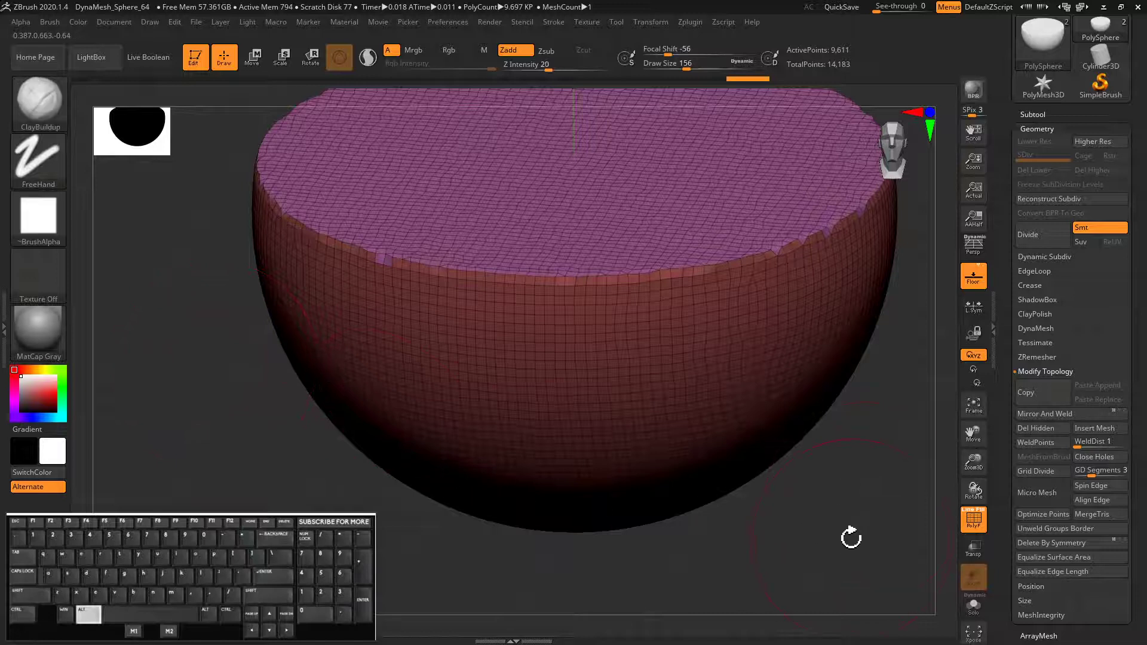
{"action": "key", "text": "ctrl+z"}
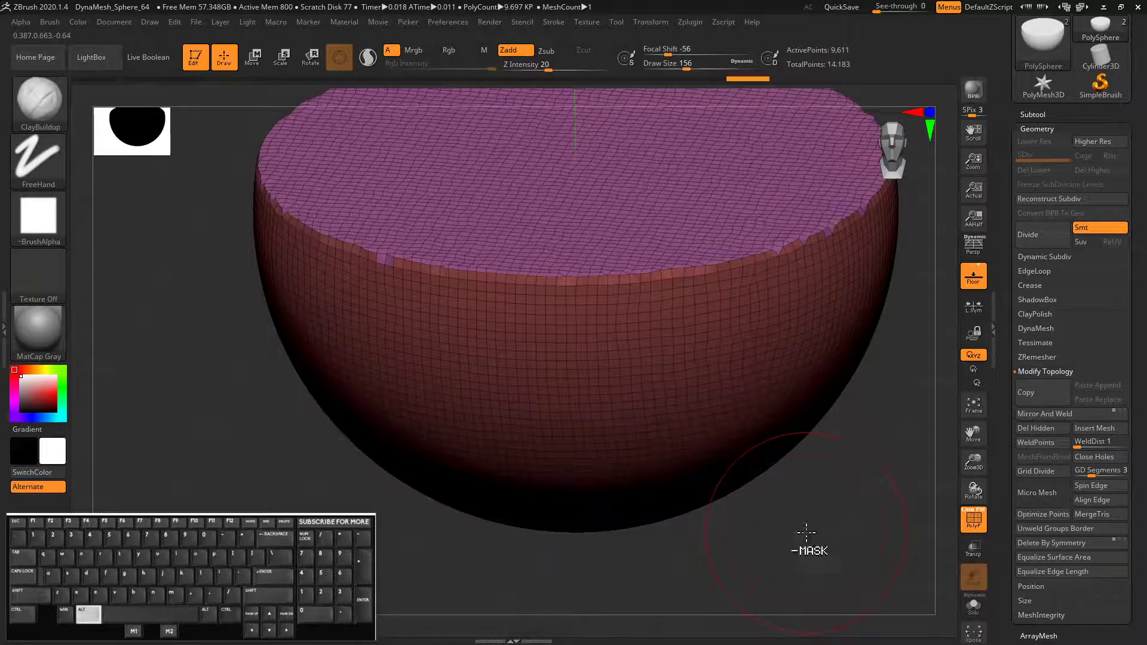
{"action": "left_click_drag", "start_coordinate": [800, 535], "coordinate": [806, 535], "text": "alt"}
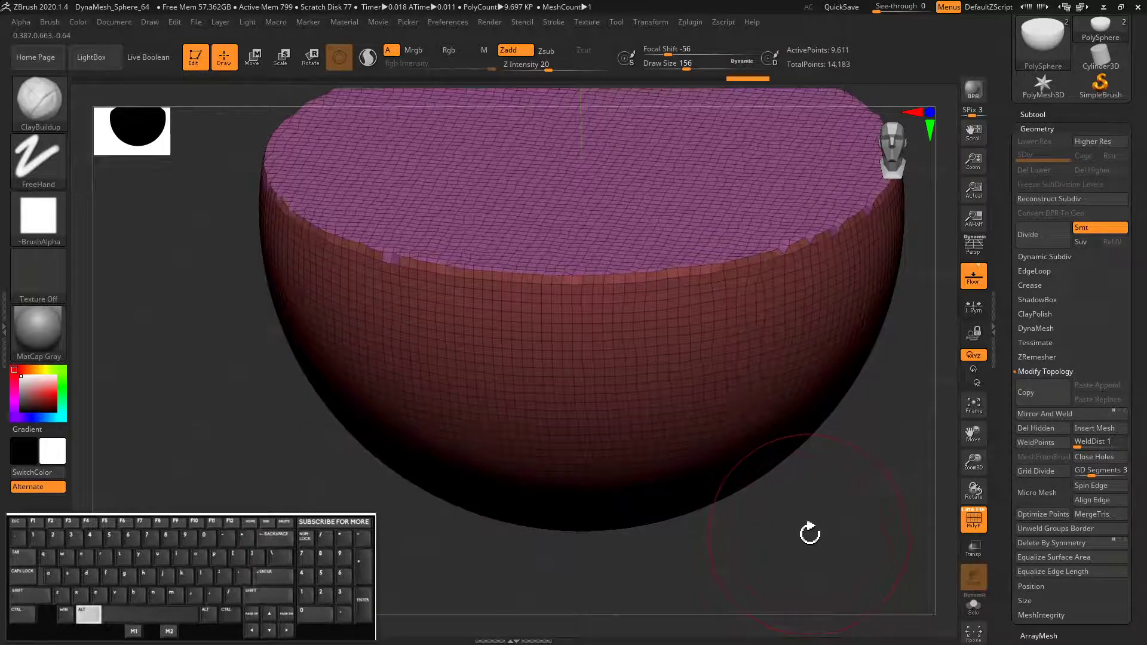
{"action": "key", "text": "ctrl+z"}
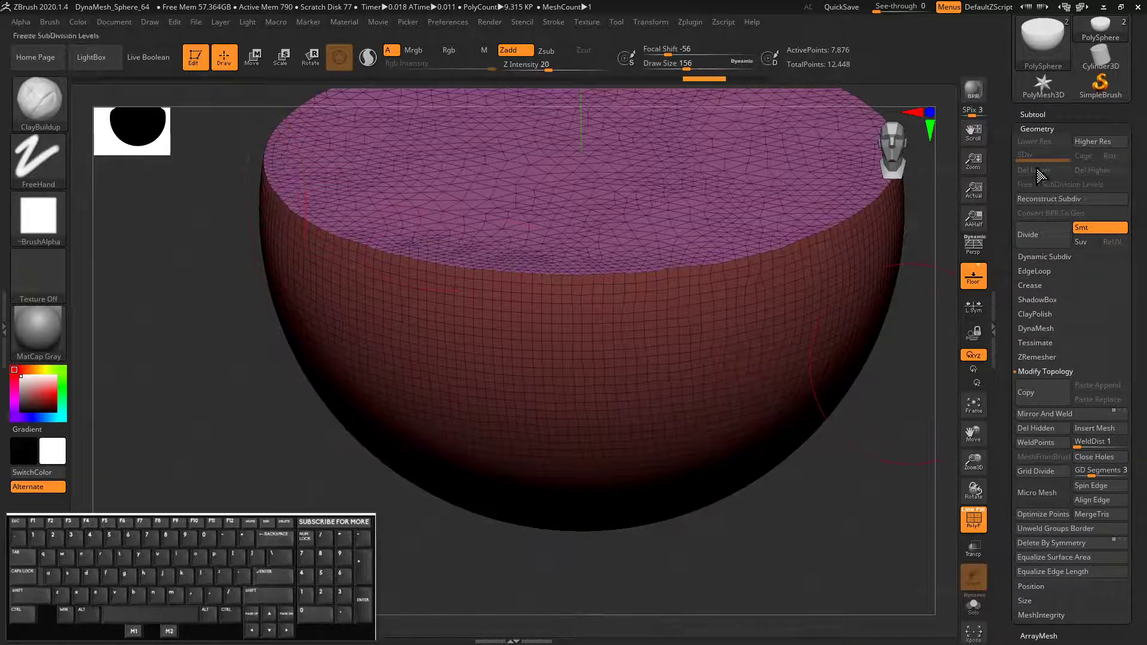
Step: Set the DynaMesh resolution to 264, remesh the closed lower half and check its rim
{"action": "left_click", "coordinate": [1029, 128]}
{"action": "left_click", "coordinate": [1027, 113]}
{"action": "left_click", "coordinate": [1028, 113]}
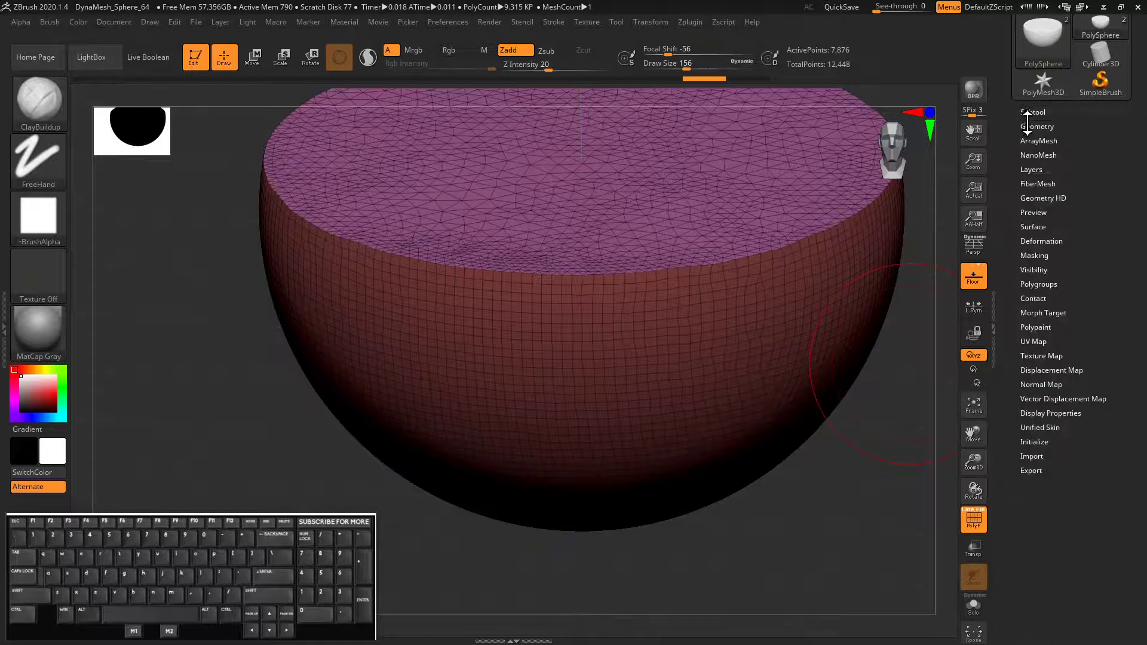
{"action": "left_click", "coordinate": [1027, 126]}
{"action": "left_click", "coordinate": [1028, 369]}
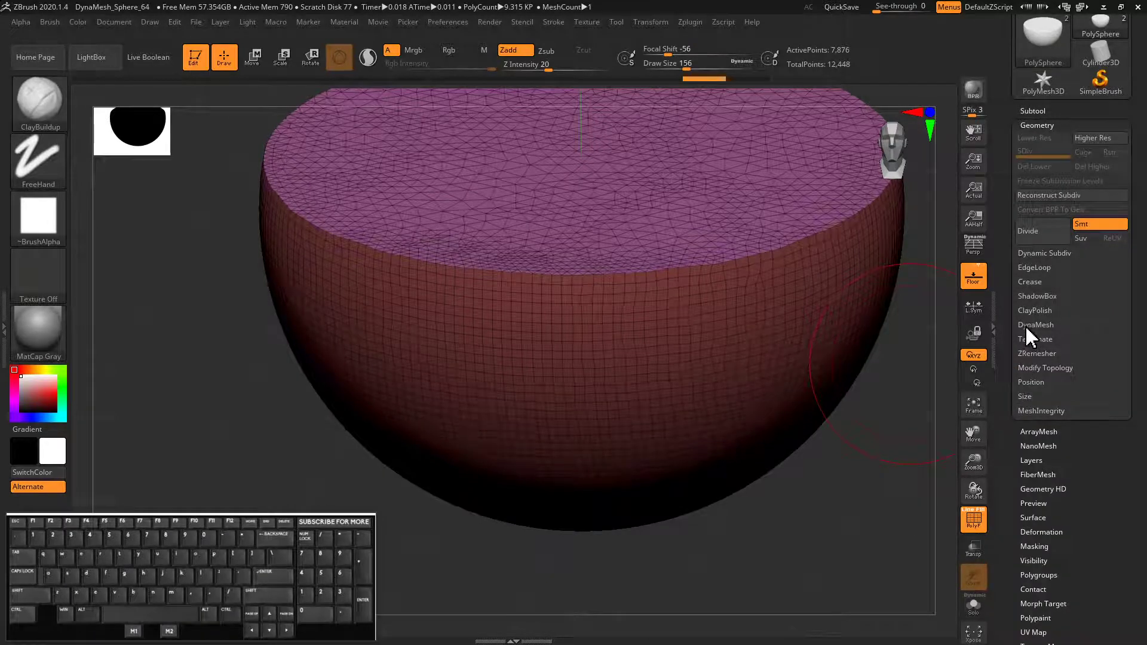
{"action": "left_click", "coordinate": [1025, 325]}
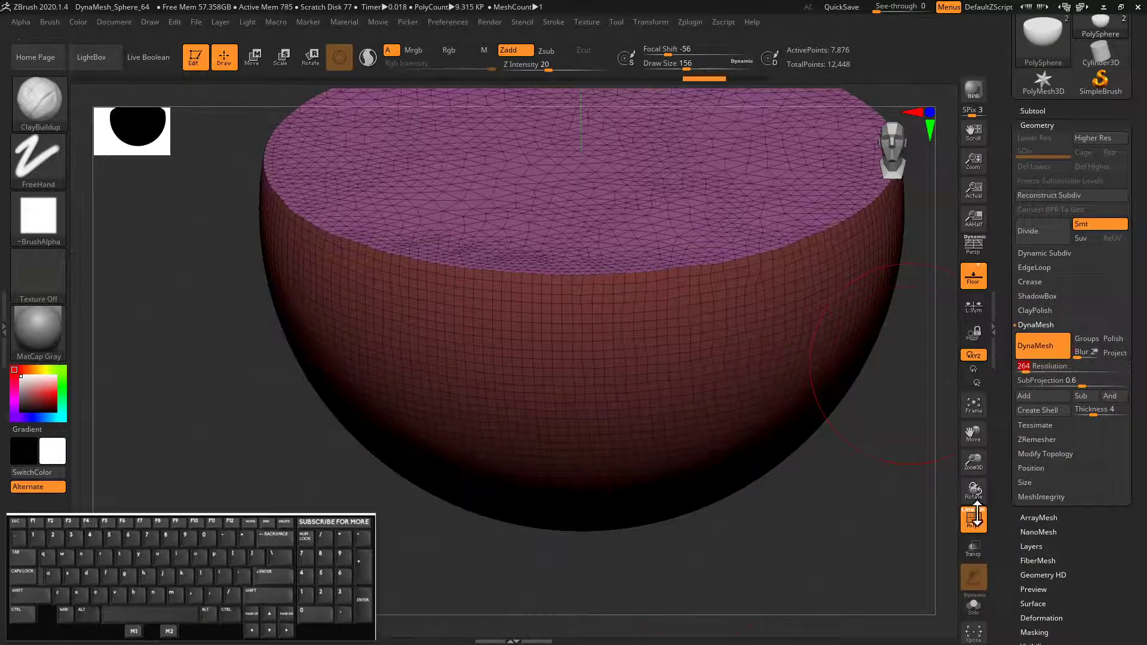
{"action": "key", "text": "ctrl"}
{"action": "left_click_drag", "start_coordinate": [797, 584], "coordinate": [788, 573], "text": "ctrl"}
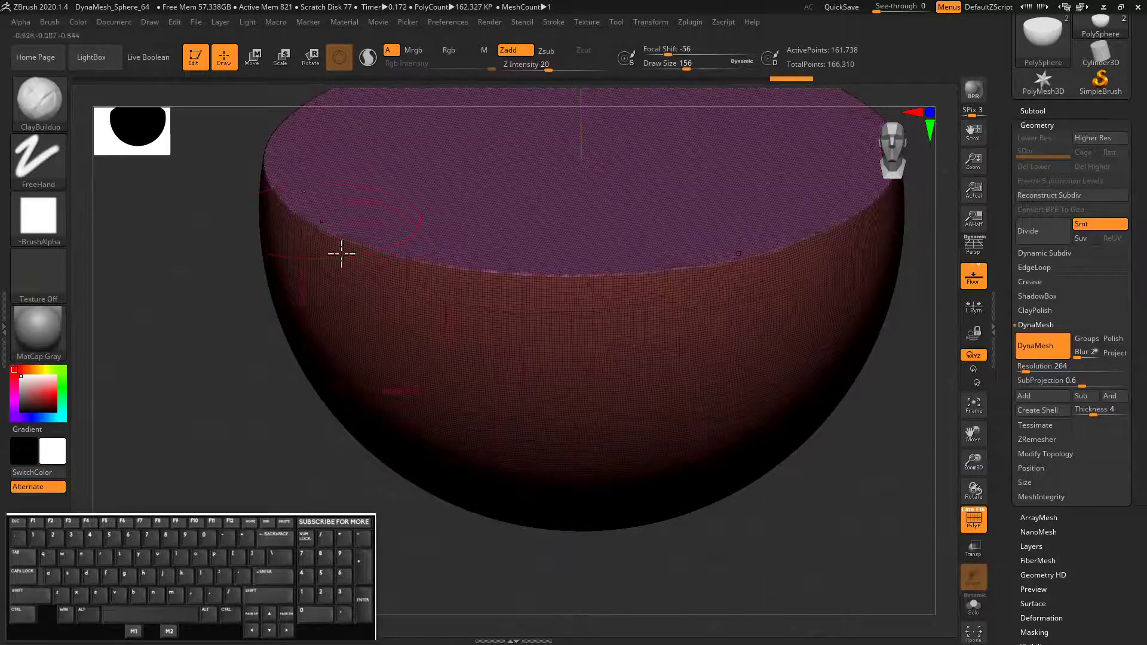
{"action": "left_click_drag", "start_coordinate": [215, 326], "coordinate": [190, 309]}
{"action": "left_click_drag", "start_coordinate": [250, 192], "coordinate": [200, 182], "text": "alt"}
{"action": "mouse_move", "coordinate": [354, 225]}
{"action": "left_mouse_down", "text": "alt"}
{"action": "mouse_move", "coordinate": [315, 183]}
{"action": "mouse_move", "coordinate": [275, 215]}
{"action": "mouse_move", "coordinate": [415, 263]}
{"action": "left_mouse_up", "text": "alt"}
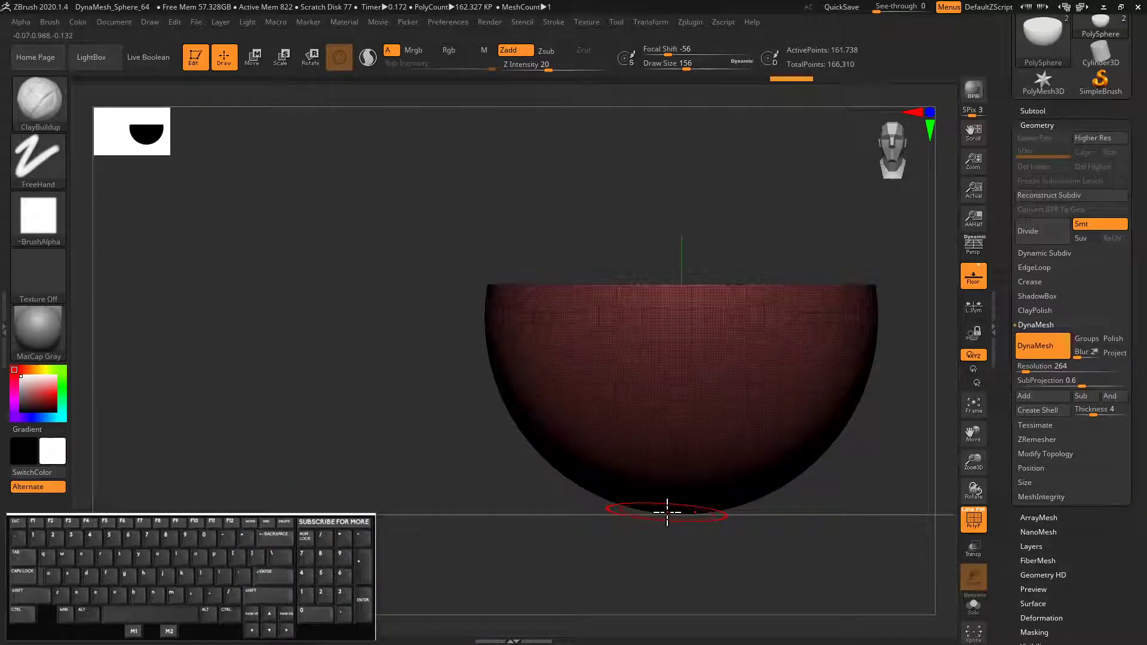
Step: Examine the cap and rim of the remeshed lower half from the front and from above
{"action": "left_click_drag", "start_coordinate": [325, 306], "coordinate": [331, 384]}
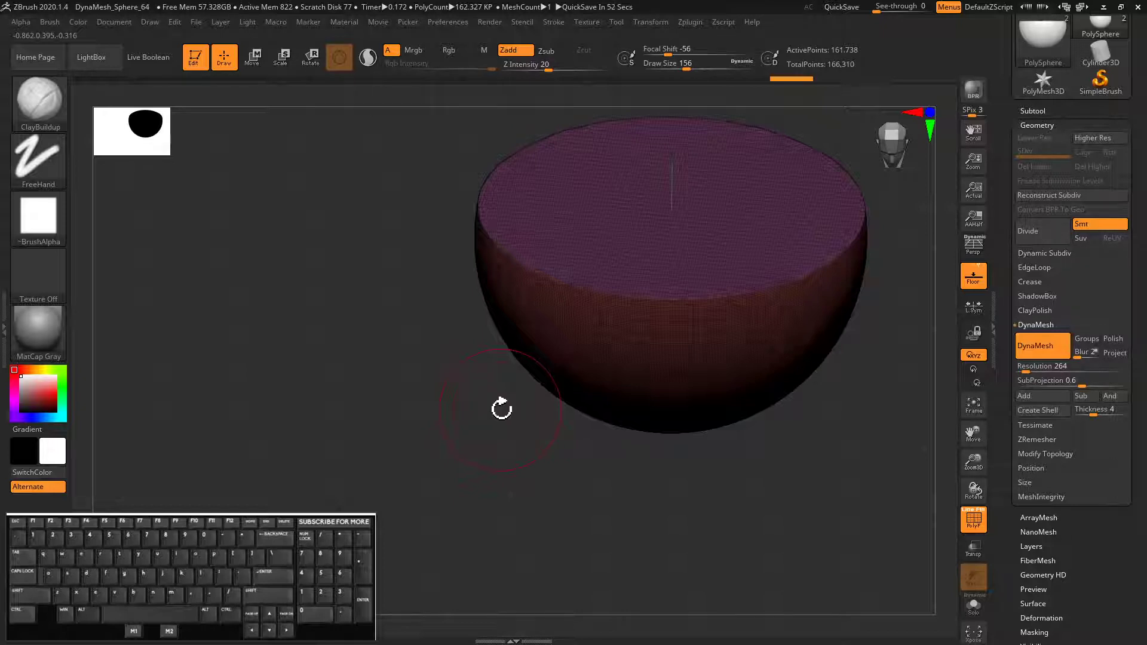
{"action": "left_click_drag", "start_coordinate": [323, 318], "coordinate": [358, 404], "text": "shift"}
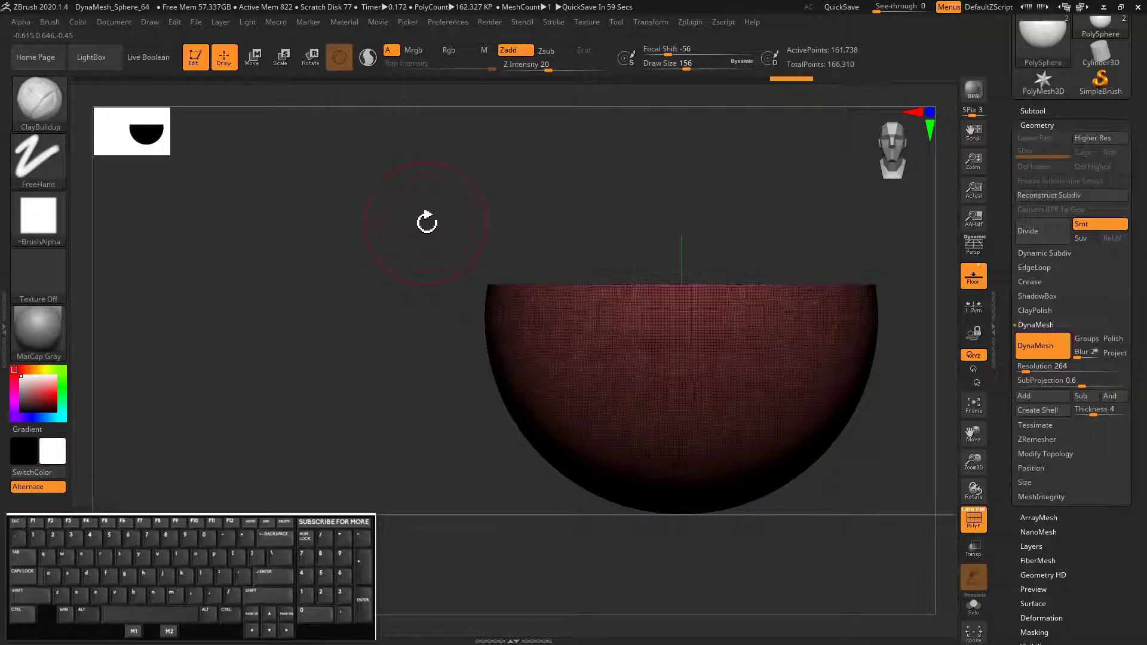
{"action": "left_click", "coordinate": [1024, 326]}
{"action": "left_click_drag", "start_coordinate": [362, 317], "coordinate": [442, 382]}
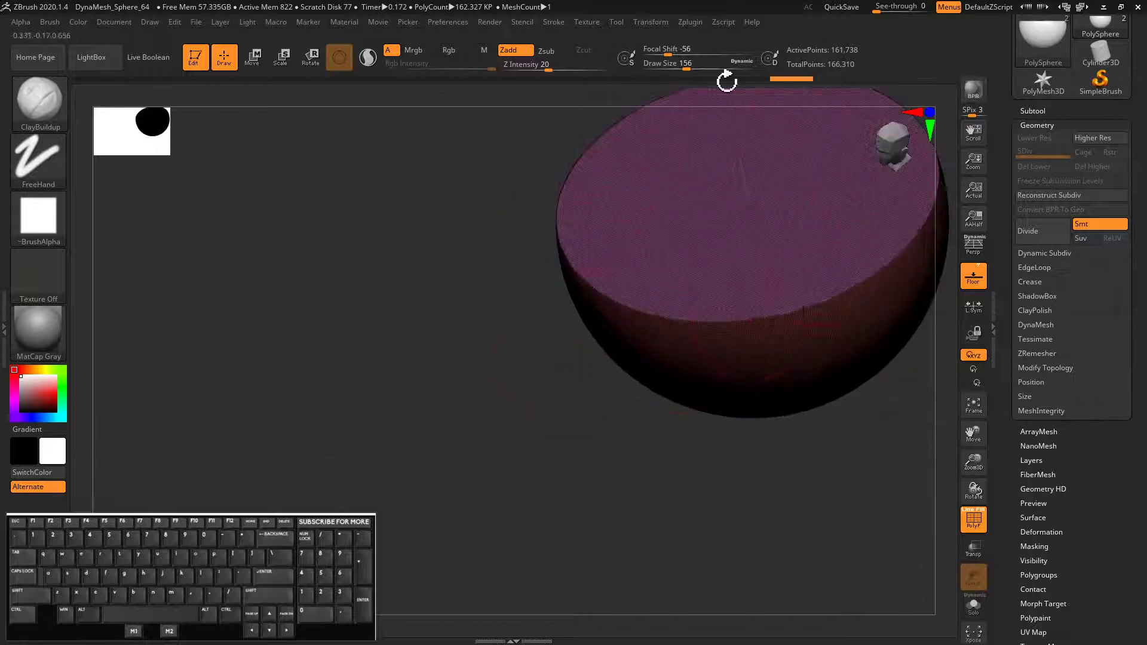
{"action": "left_click_drag", "start_coordinate": [389, 294], "coordinate": [240, 386]}
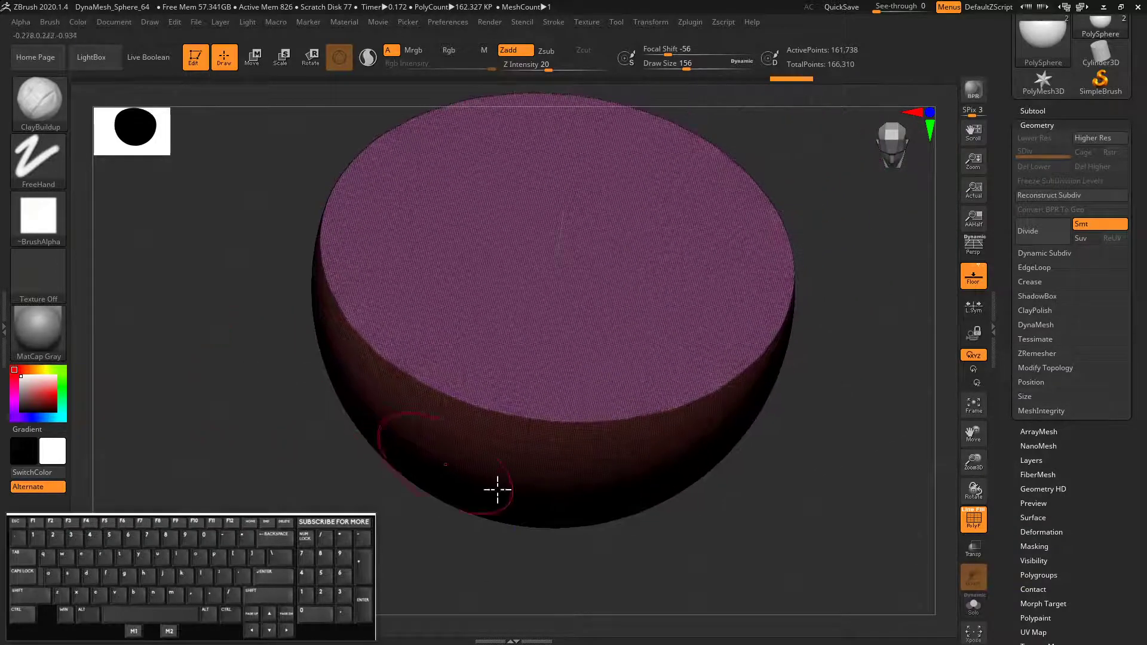
Step: Turn off DynaMesh for the remeshed lower half
{"action": "left_click", "coordinate": [1032, 125]}
{"action": "left_click", "coordinate": [1021, 107]}
{"action": "left_click", "coordinate": [1024, 109]}
{"action": "left_click", "coordinate": [1028, 122]}
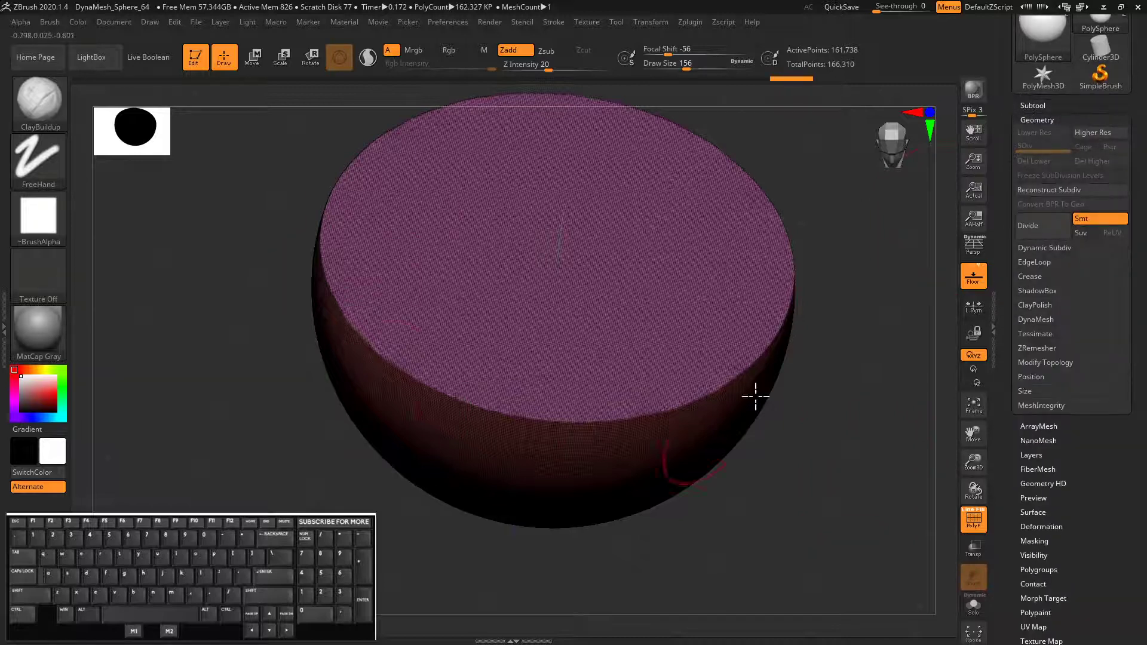
{"action": "left_click", "coordinate": [1027, 320]}
{"action": "left_click", "coordinate": [1025, 345]}
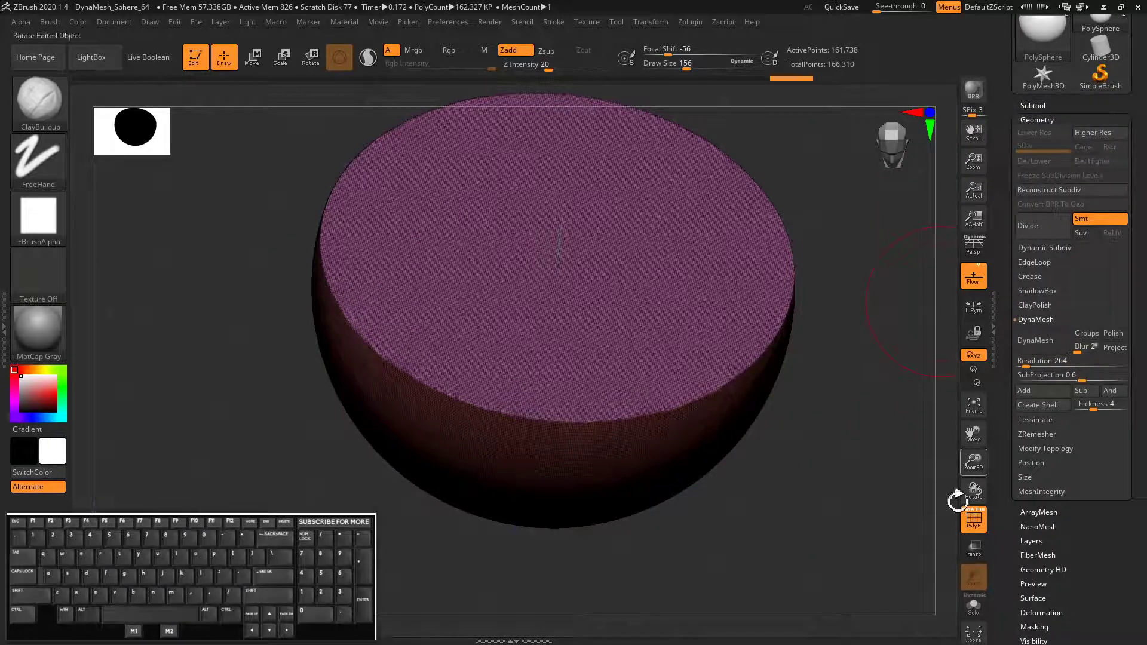
{"action": "key", "text": "ctrl"}
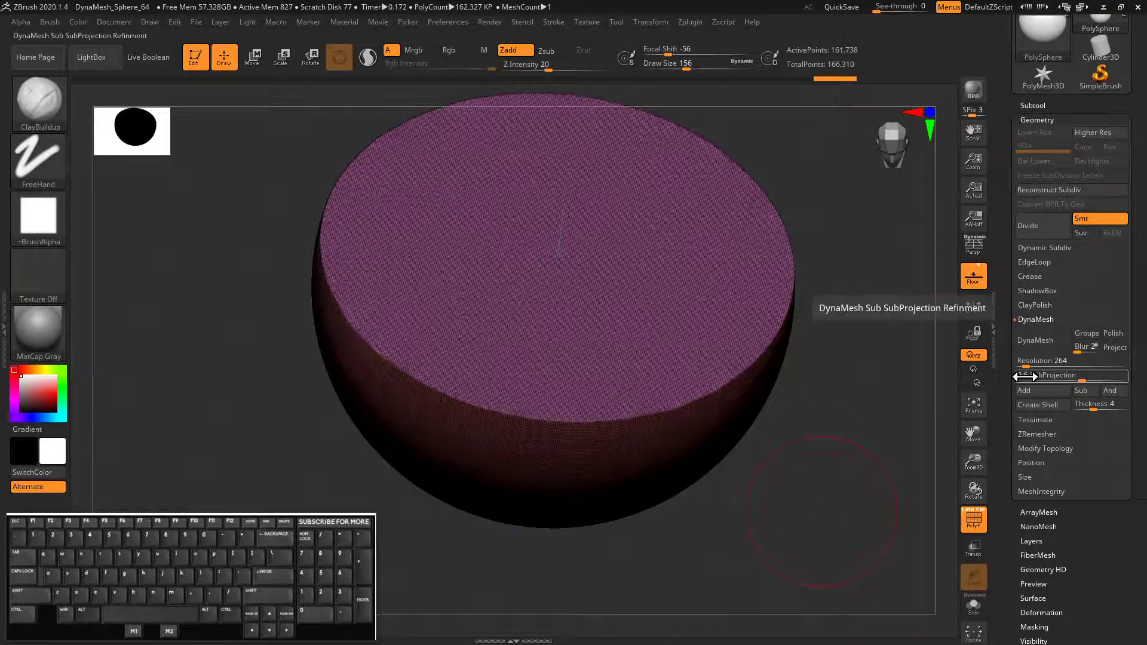
Step: Show the ZRemesher settings, check the half's rim and enable KeepGroups
{"action": "left_click", "coordinate": [1025, 321]}
{"action": "left_click", "coordinate": [1022, 348]}
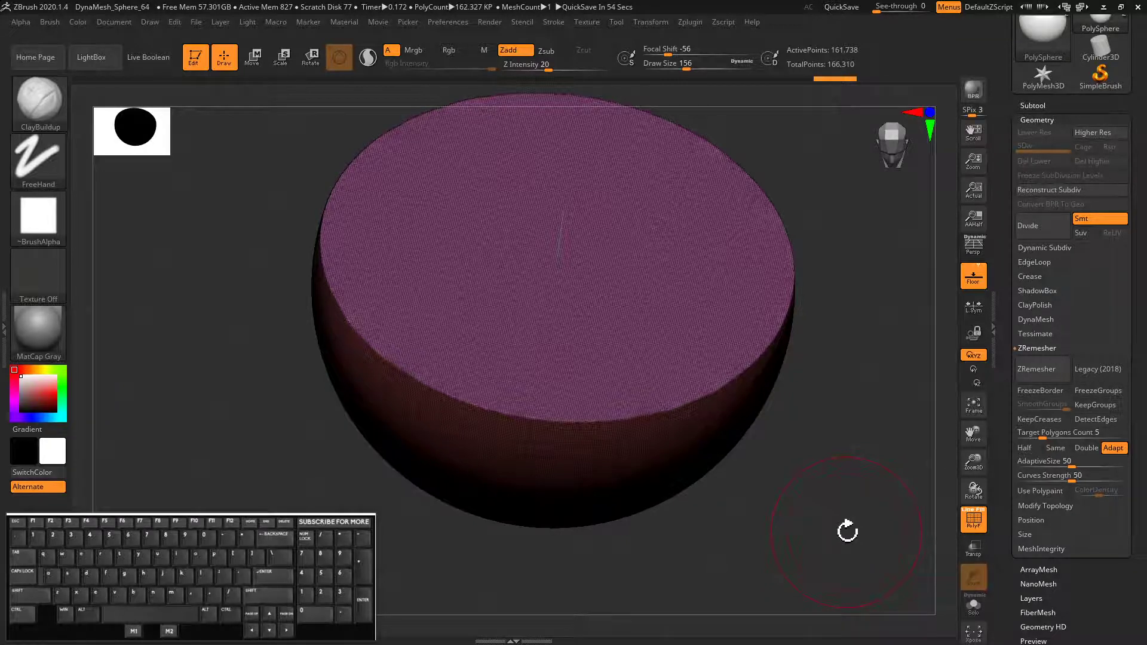
{"action": "left_click_drag", "start_coordinate": [190, 303], "coordinate": [216, 434]}
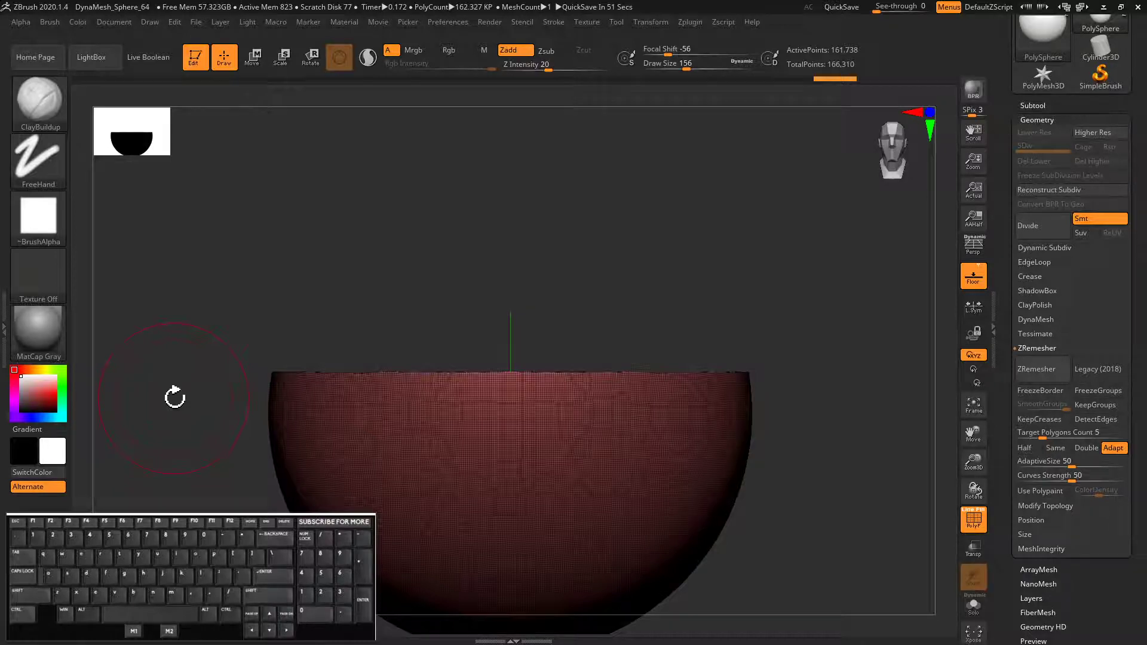
{"action": "left_click_drag", "start_coordinate": [257, 376], "coordinate": [223, 335]}
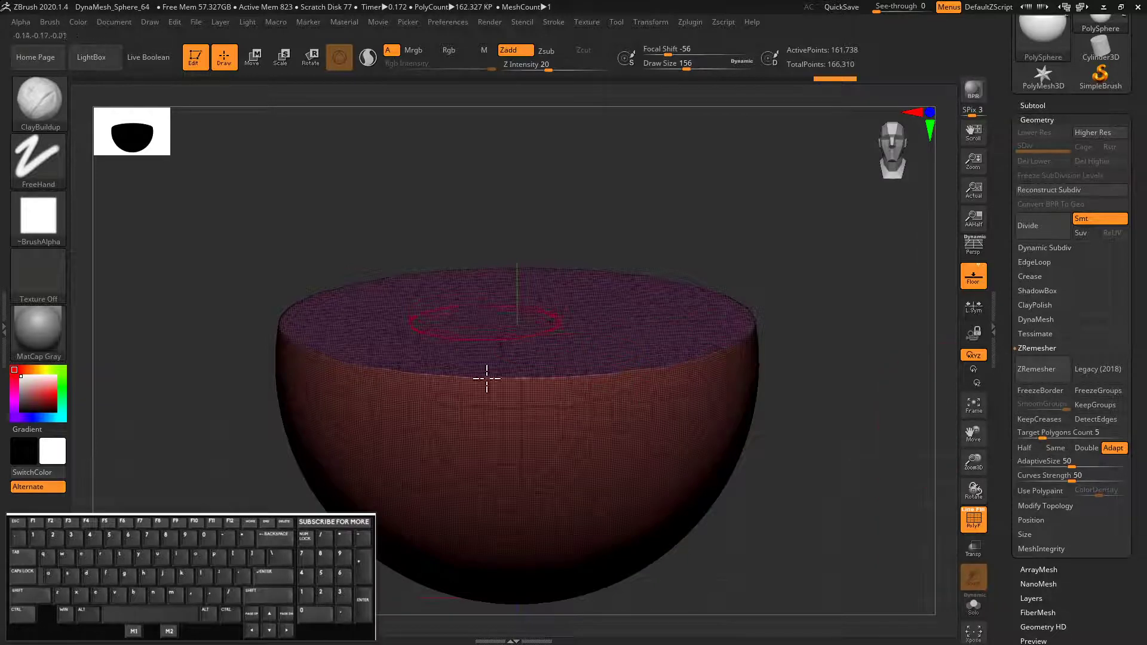
{"action": "left_click", "coordinate": [1088, 407]}
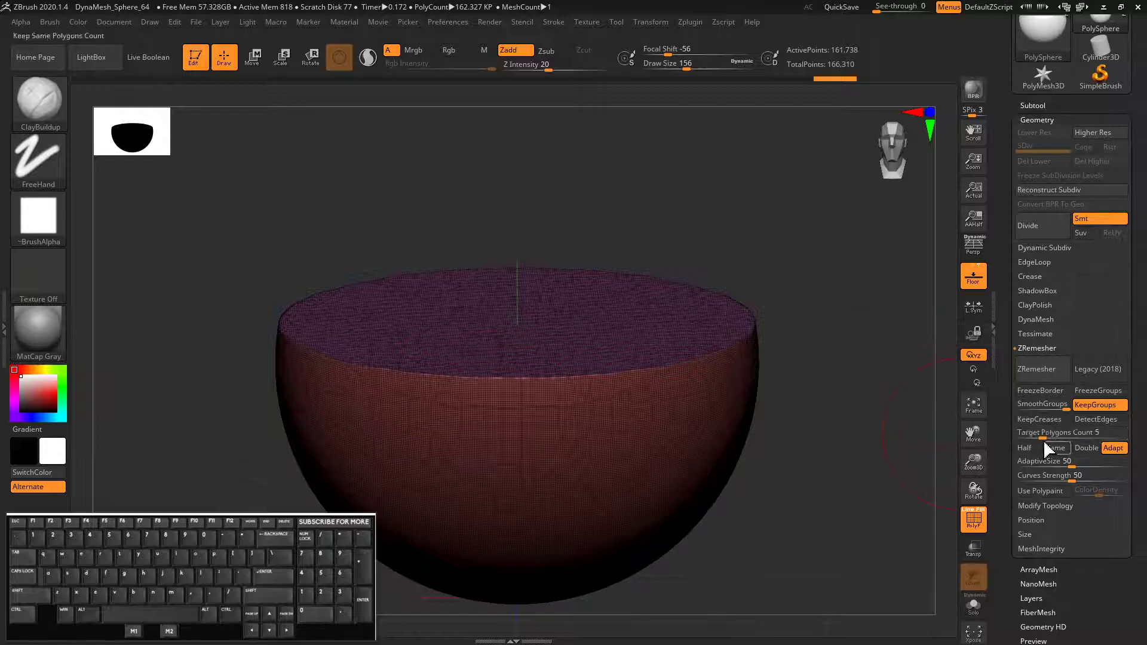
Step: Try ZRemesher on the half with a target polygons count of 10.82054, examine the topology and undo the remesh
{"action": "left_click_drag", "start_coordinate": [1043, 438], "coordinate": [1056, 438]}
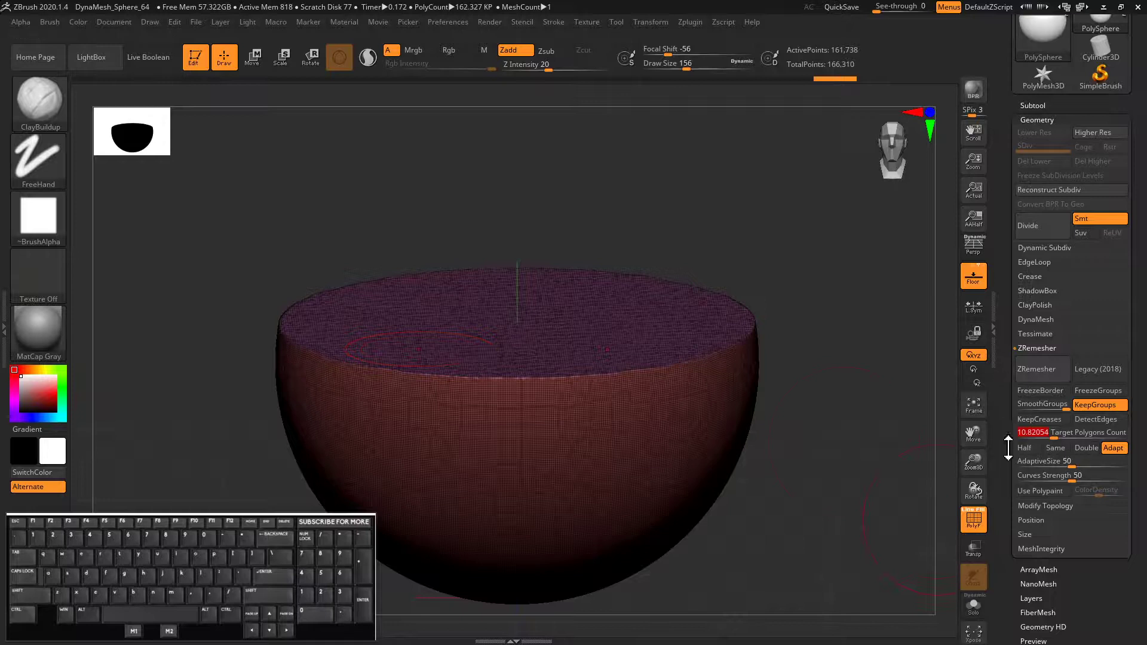
{"action": "left_click", "coordinate": [1035, 377]}
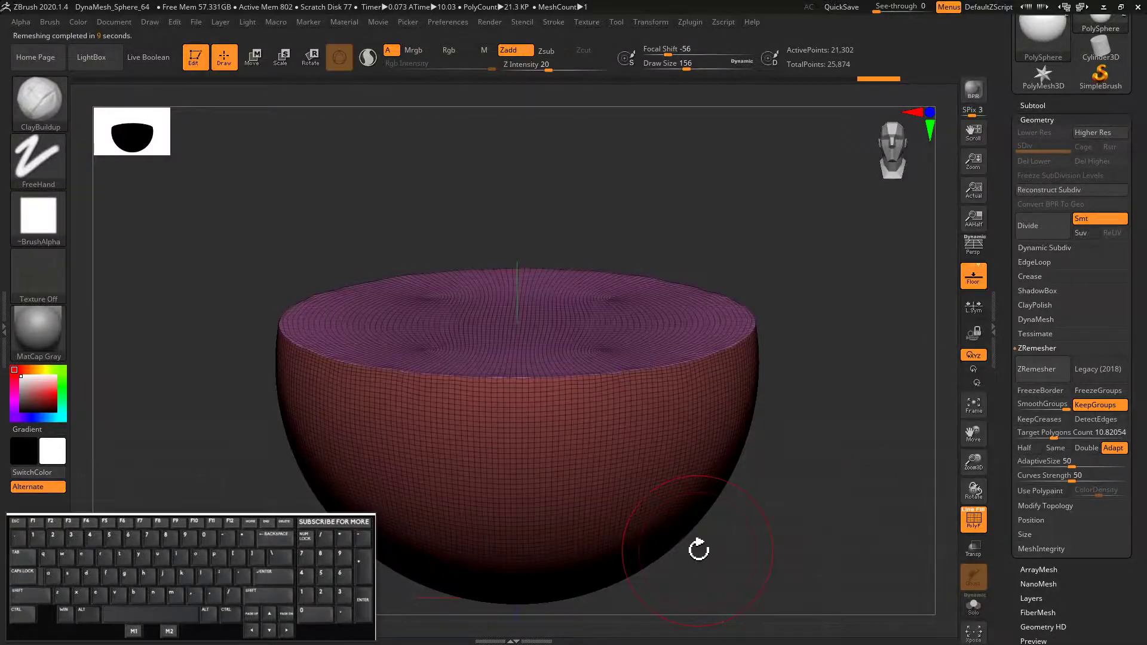
{"action": "left_click_drag", "start_coordinate": [172, 320], "coordinate": [366, 384]}
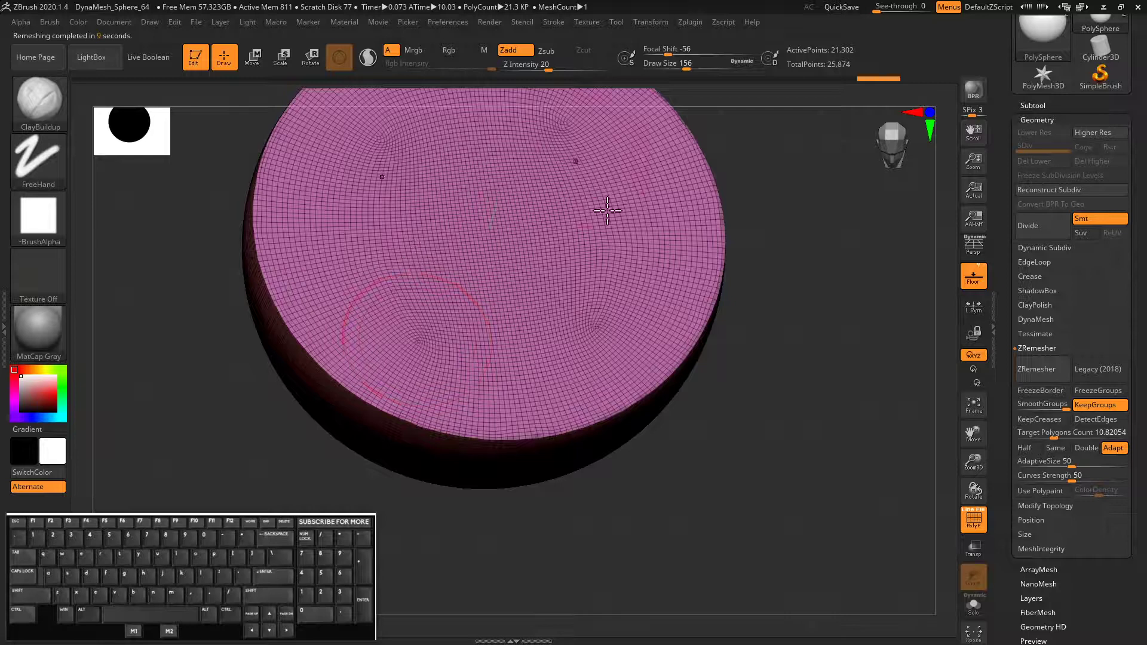
{"action": "left_click_drag", "start_coordinate": [225, 388], "coordinate": [224, 293]}
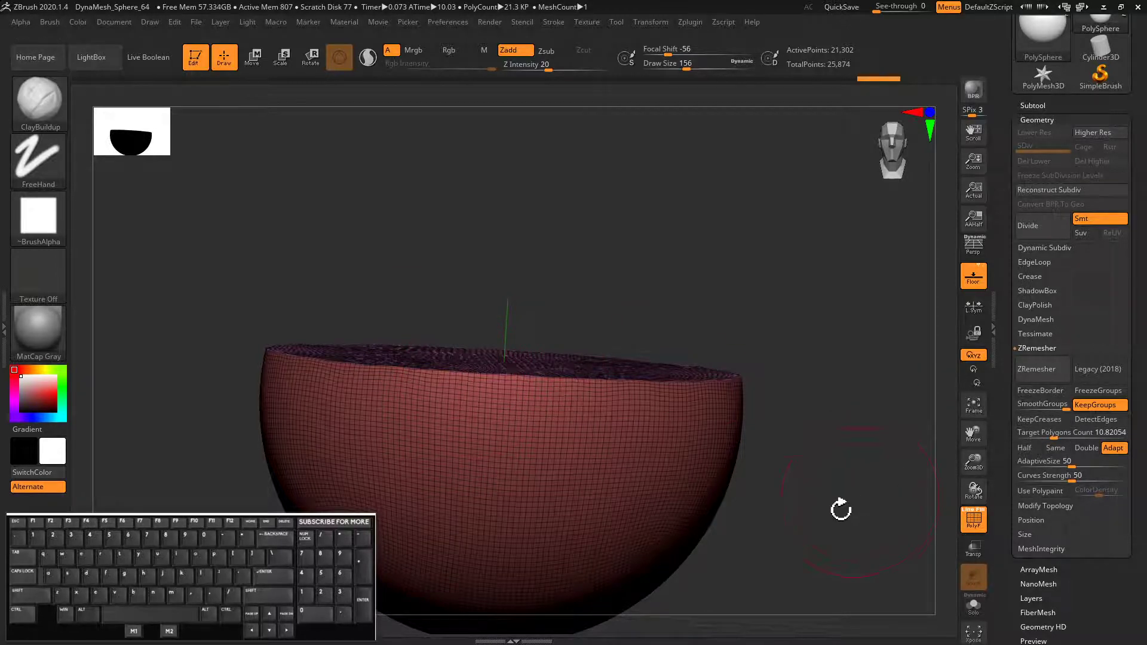
{"action": "key", "text": "ctrl+z"}
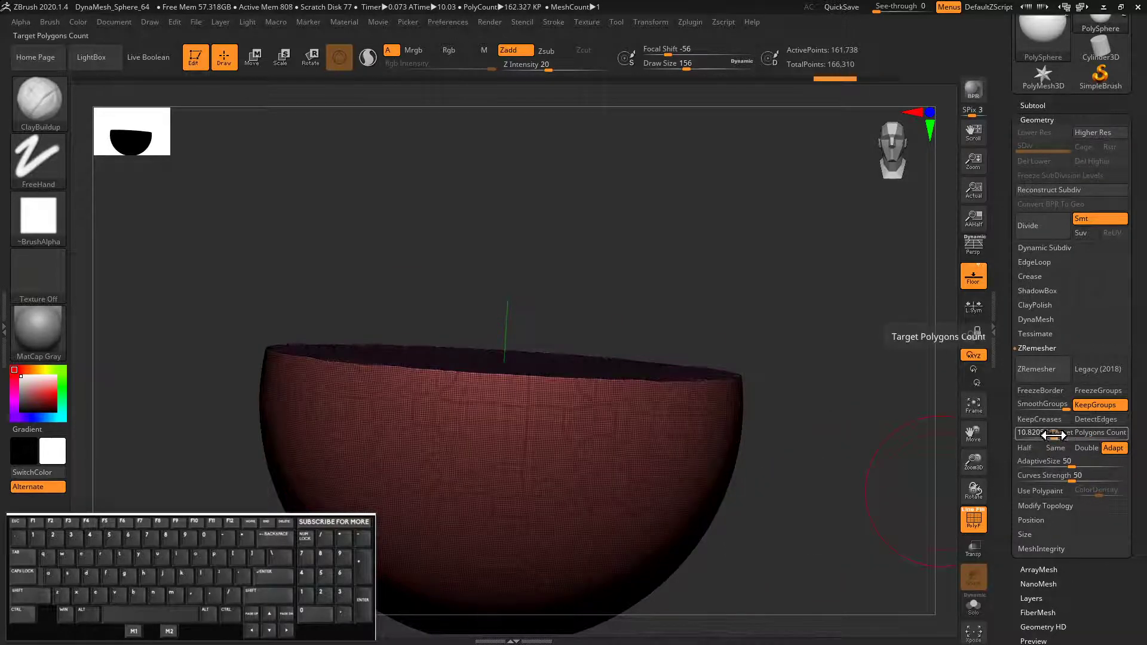
Step: Set the target polygons count to 4.61721, run ZRemesher on the half and view its cap and rim
{"action": "left_click_drag", "start_coordinate": [1052, 433], "coordinate": [1033, 442]}
{"action": "left_click", "coordinate": [1036, 369]}
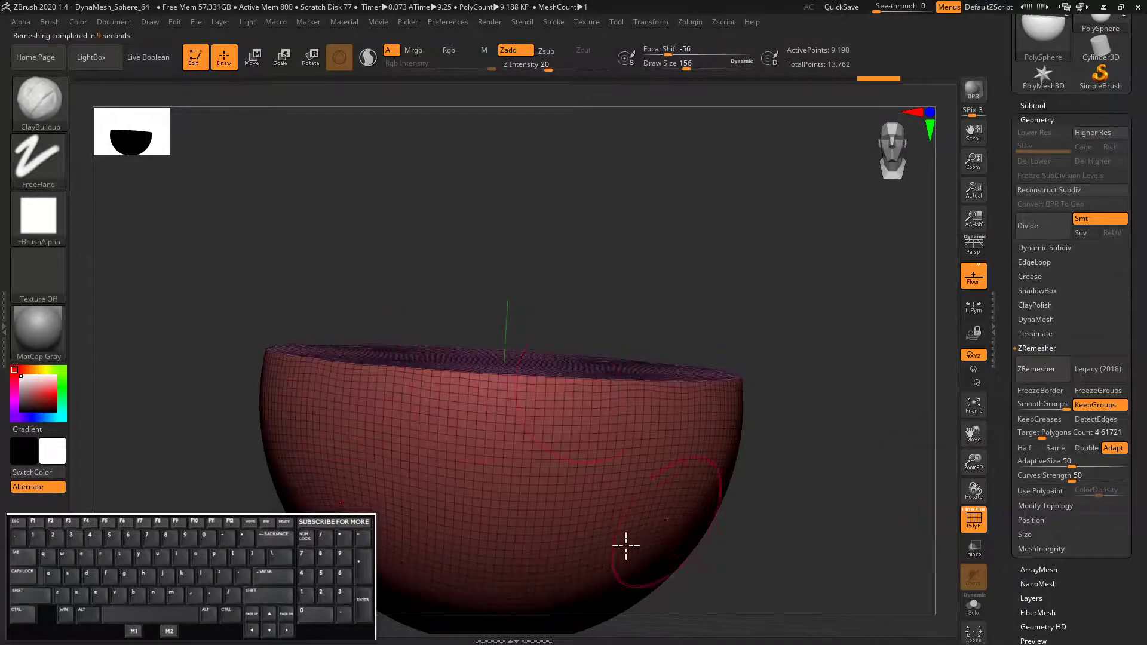
{"action": "left_click_drag", "start_coordinate": [220, 295], "coordinate": [257, 374]}
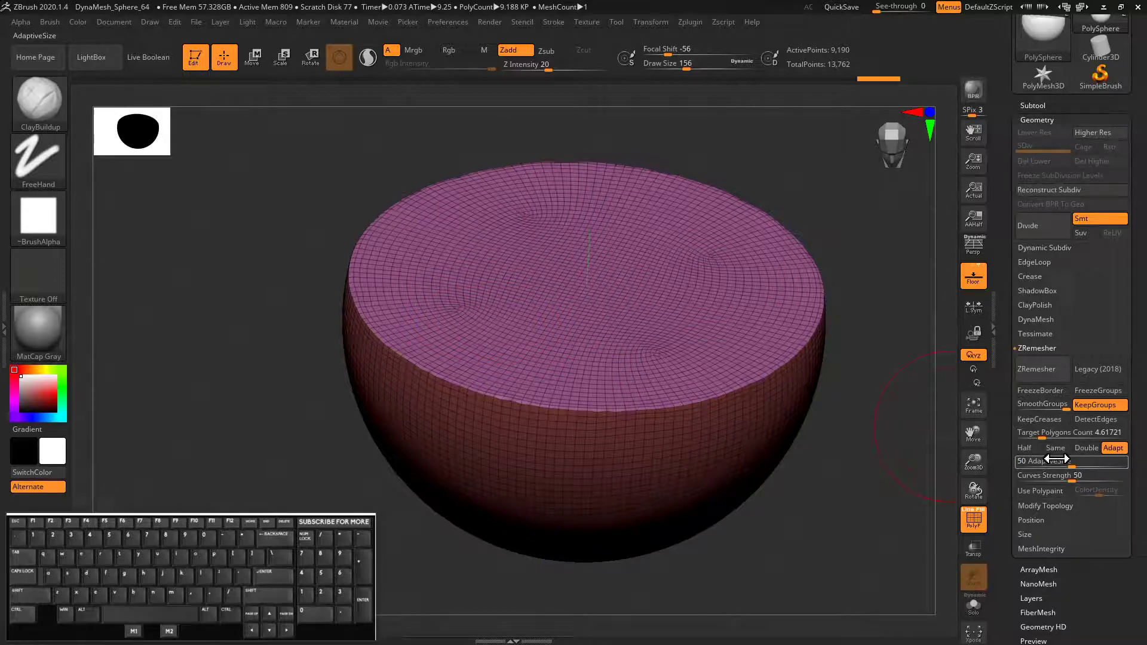
Step: Switch ZRemesher to the Half option, remesh the half three times in succession and inspect the reduced topology
{"action": "left_click", "coordinate": [1025, 448]}
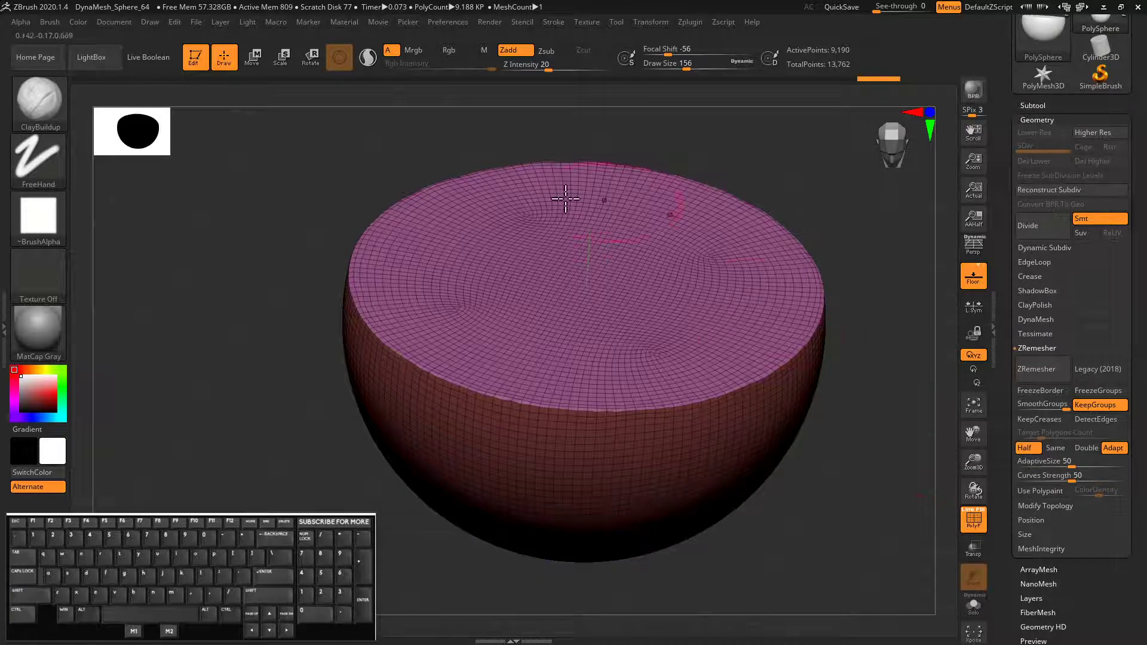
{"action": "left_click", "coordinate": [1033, 375]}
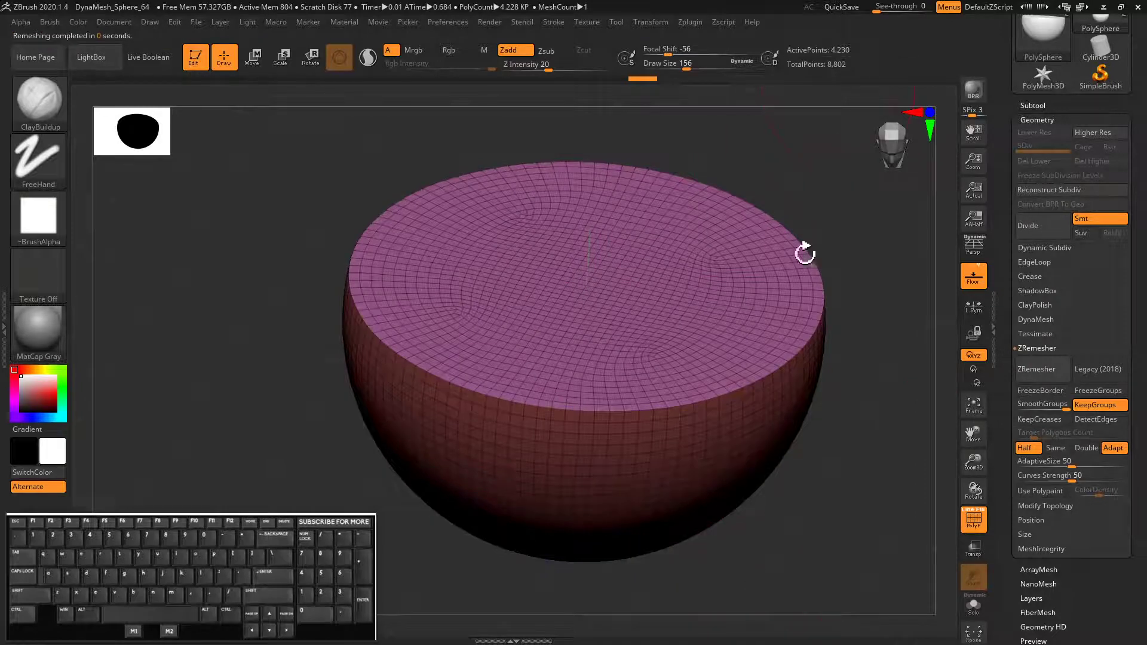
{"action": "left_click", "coordinate": [1036, 369]}
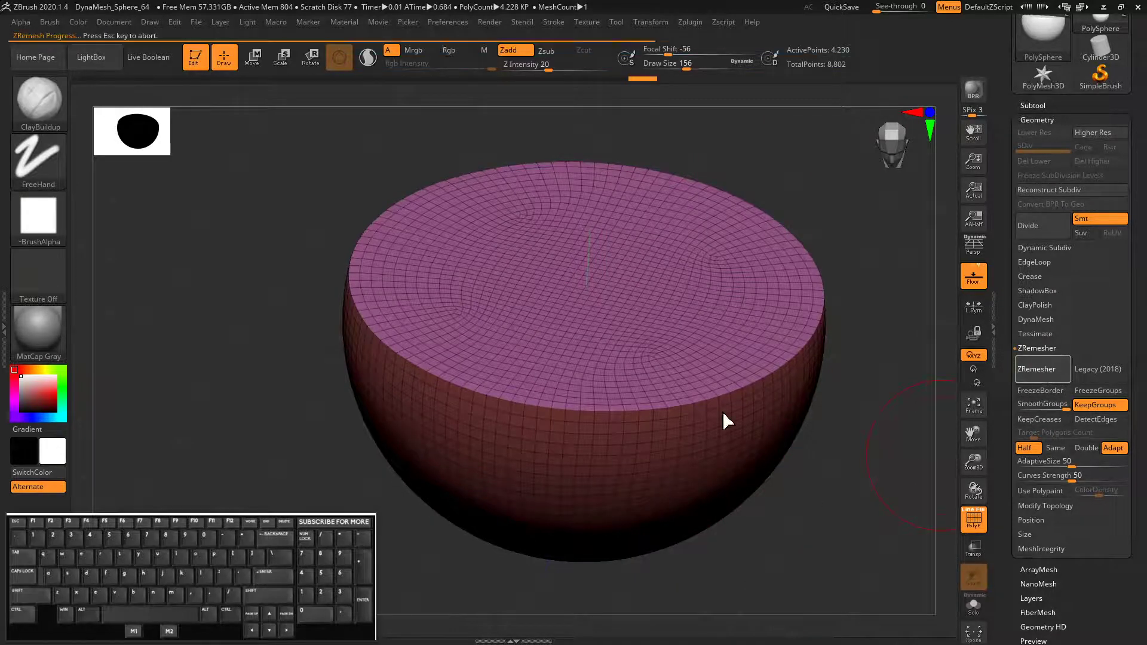
{"action": "left_click", "coordinate": [1036, 368]}
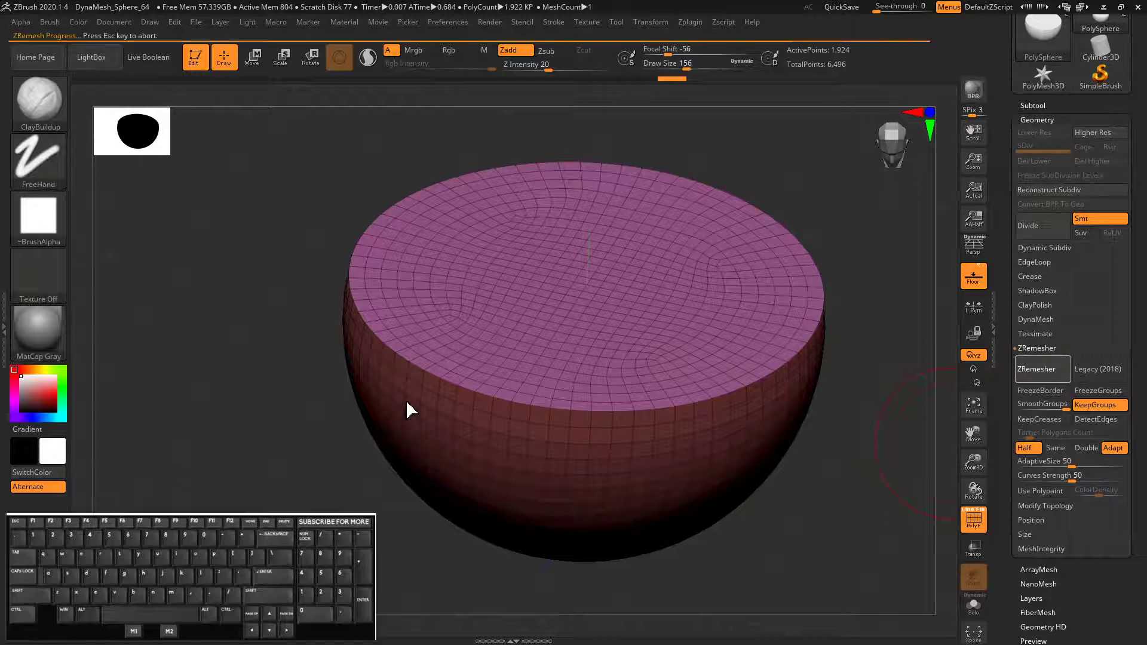
{"action": "mouse_move", "coordinate": [258, 321]}
{"action": "left_mouse_down"}
{"action": "mouse_move", "coordinate": [275, 332]}
{"action": "mouse_move", "coordinate": [206, 312]}
{"action": "mouse_move", "coordinate": [195, 348]}
{"action": "mouse_move", "coordinate": [376, 290]}
{"action": "mouse_move", "coordinate": [249, 266]}
{"action": "mouse_move", "coordinate": [310, 309]}
{"action": "mouse_move", "coordinate": [269, 300]}
{"action": "mouse_move", "coordinate": [282, 374]}
{"action": "mouse_move", "coordinate": [218, 338]}
{"action": "mouse_move", "coordinate": [221, 305]}
{"action": "mouse_move", "coordinate": [257, 269]}
{"action": "mouse_move", "coordinate": [223, 259]}
{"action": "mouse_move", "coordinate": [287, 248]}
{"action": "mouse_move", "coordinate": [309, 261]}
{"action": "mouse_move", "coordinate": [267, 286]}
{"action": "mouse_move", "coordinate": [262, 351]}
{"action": "mouse_move", "coordinate": [262, 331]}
{"action": "left_mouse_up"}
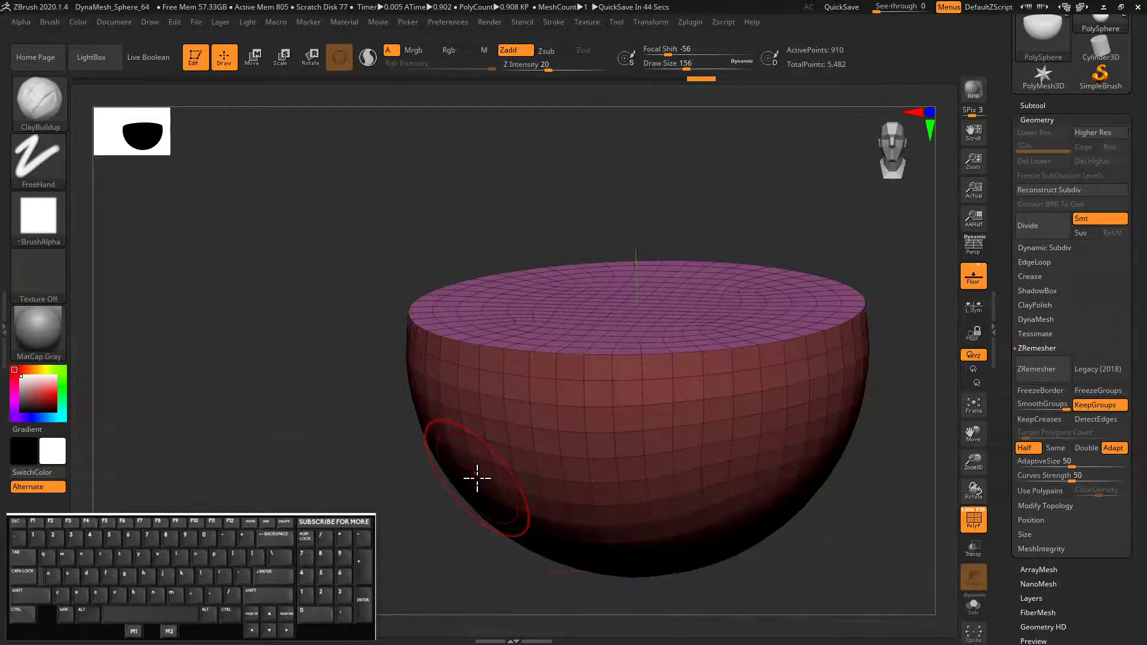
{"action": "mouse_move", "coordinate": [243, 307]}
{"action": "left_mouse_down"}
{"action": "mouse_move", "coordinate": [251, 353]}
{"action": "mouse_move", "coordinate": [225, 322]}
{"action": "mouse_move", "coordinate": [243, 302]}
{"action": "mouse_move", "coordinate": [246, 253]}
{"action": "left_mouse_up"}
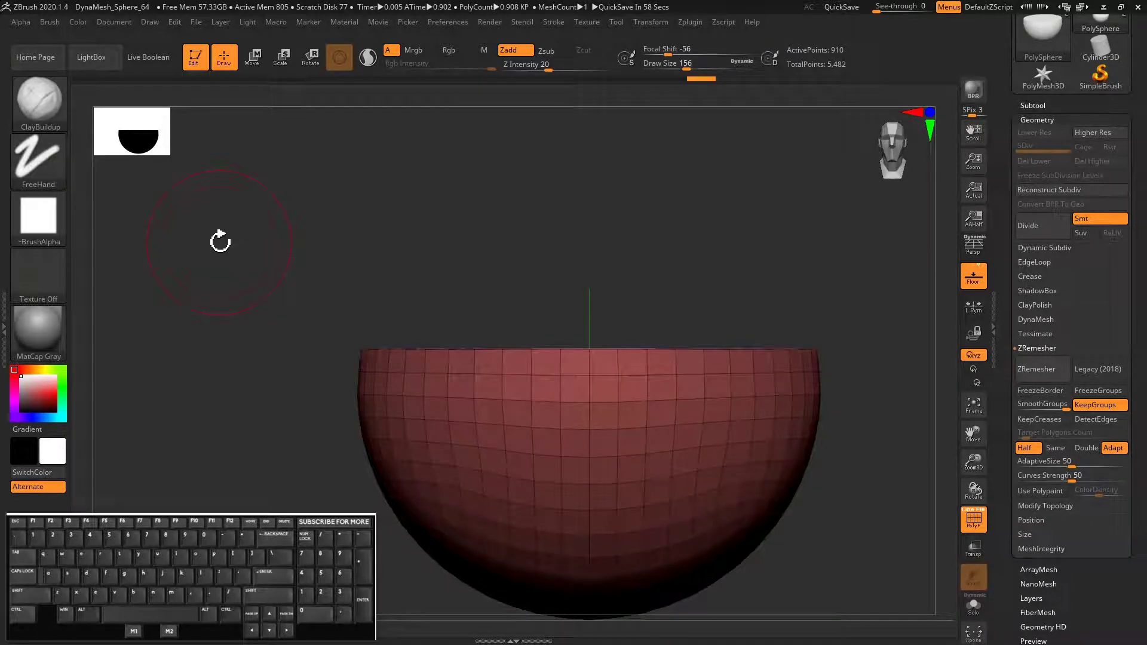
{"action": "left_click", "coordinate": [91, 57]}
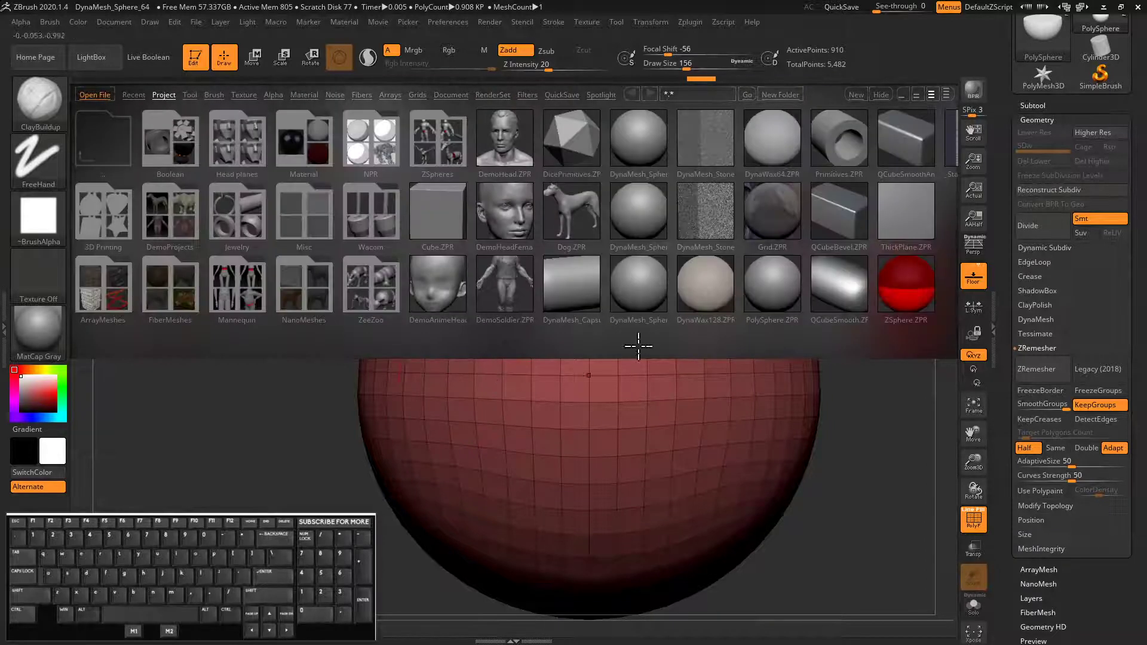
{"action": "double_click", "coordinate": [638, 282]}
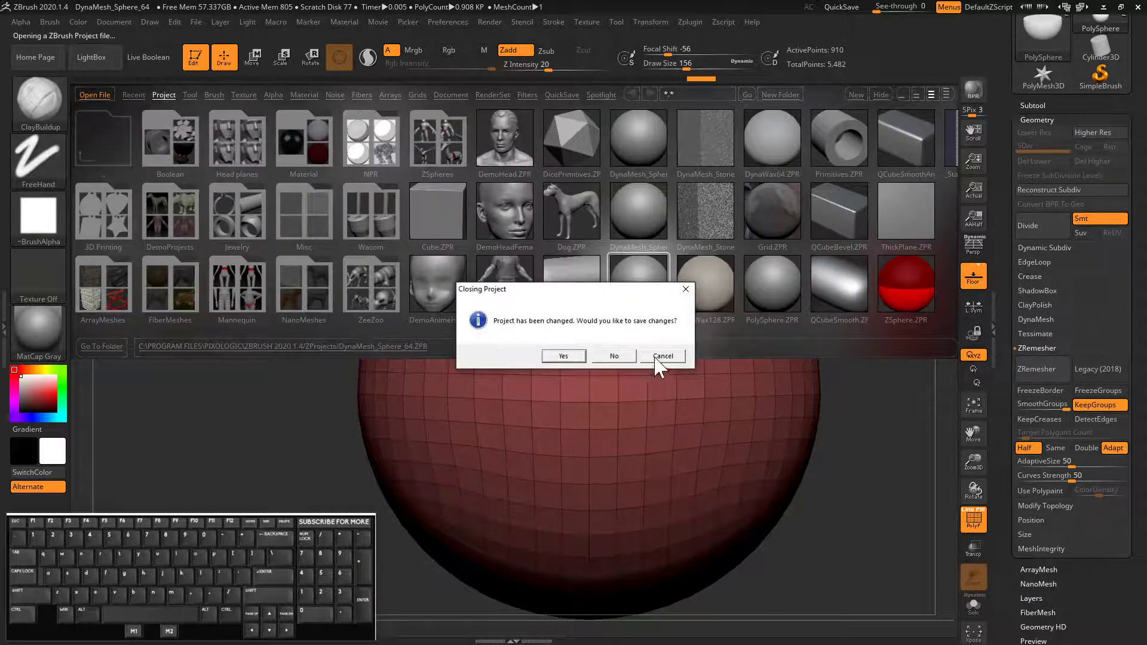
{"action": "left_click", "coordinate": [649, 357]}
Step: Open the DynaMesh_Sphere_32 project without saving changes and show its DynaMesh settings
{"action": "left_click", "coordinate": [84, 64]}
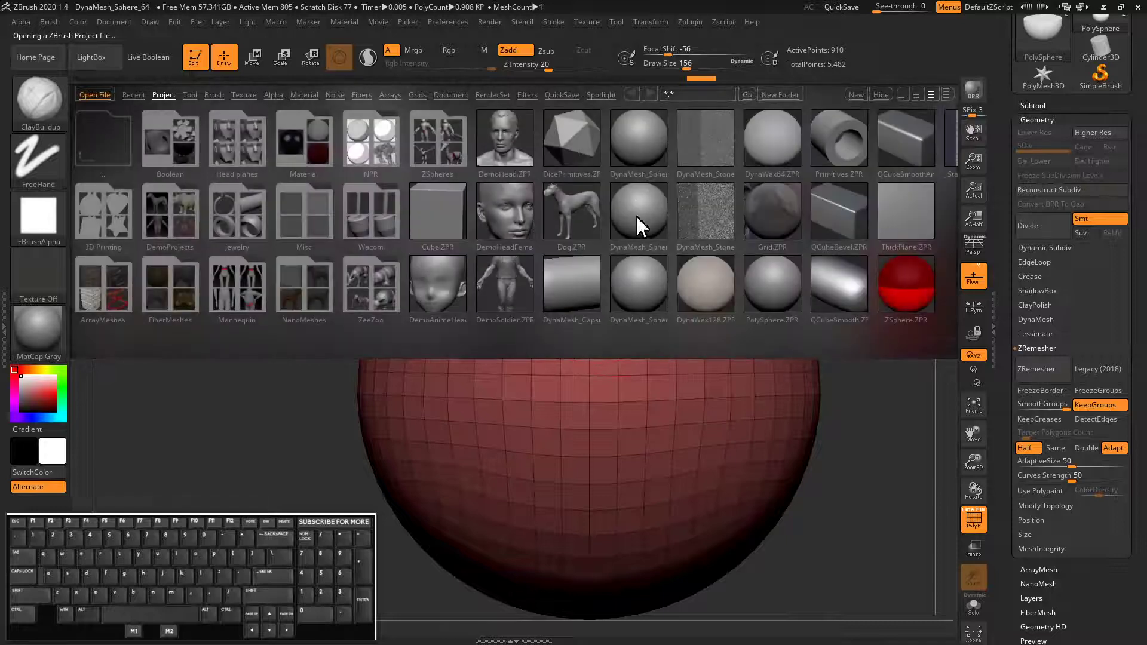
{"action": "double_click", "coordinate": [637, 227]}
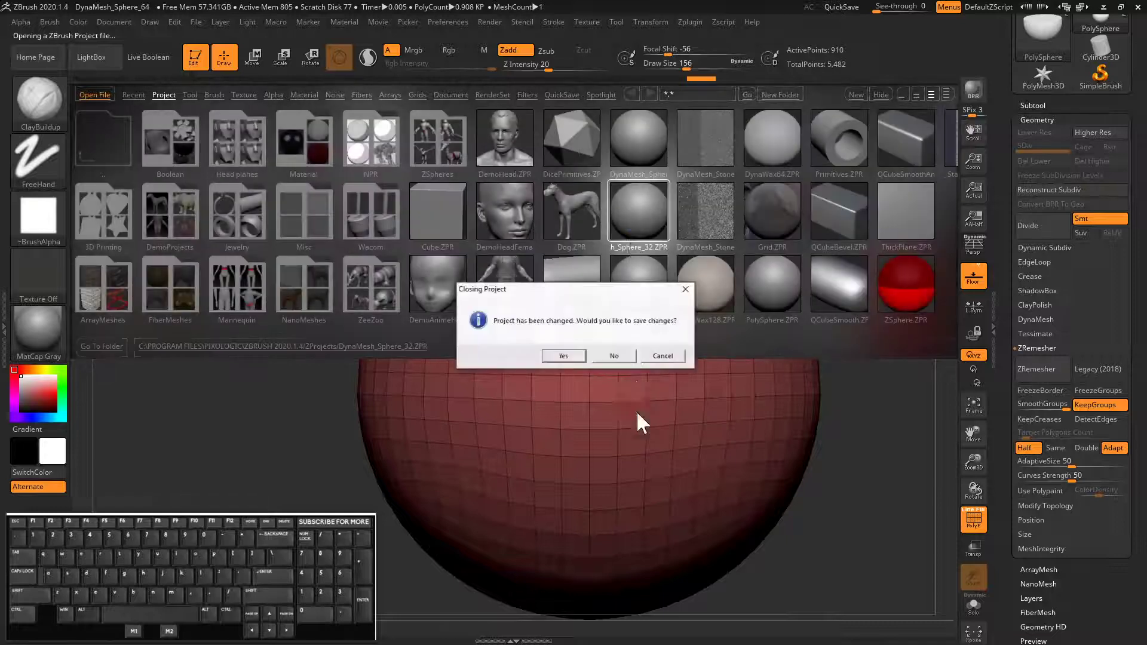
{"action": "left_click", "coordinate": [616, 358]}
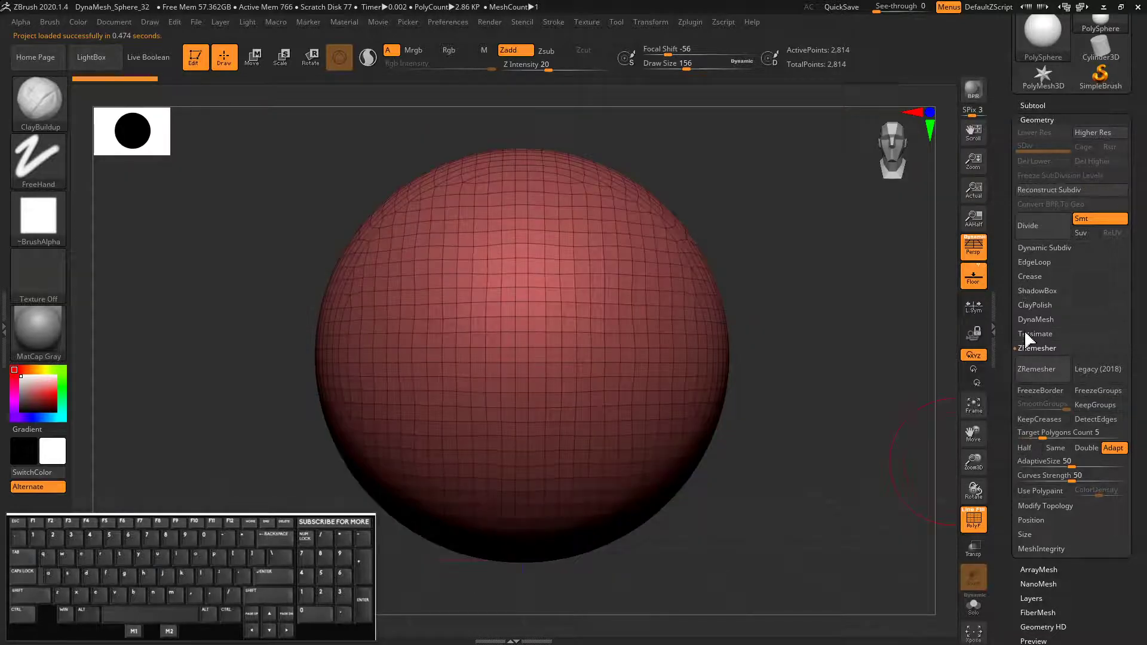
{"action": "left_click", "coordinate": [1029, 320]}
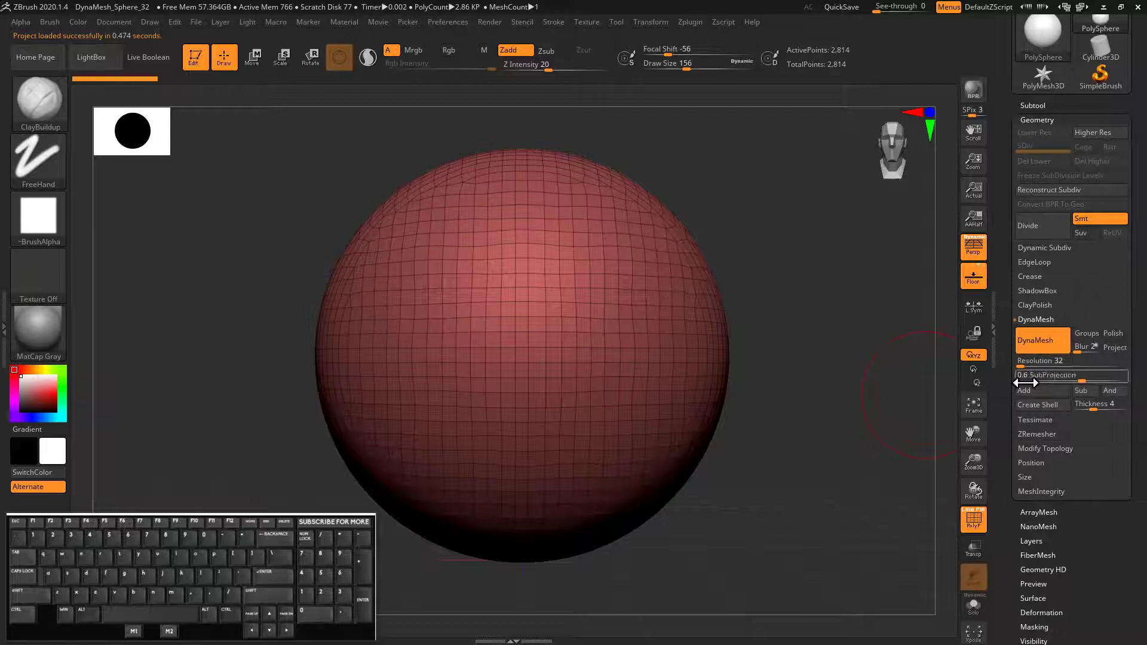
Step: Open the DynaMesh_Sphere_128 project without saving changes and turn off DynaMesh for its sphere
{"action": "left_click", "coordinate": [91, 56]}
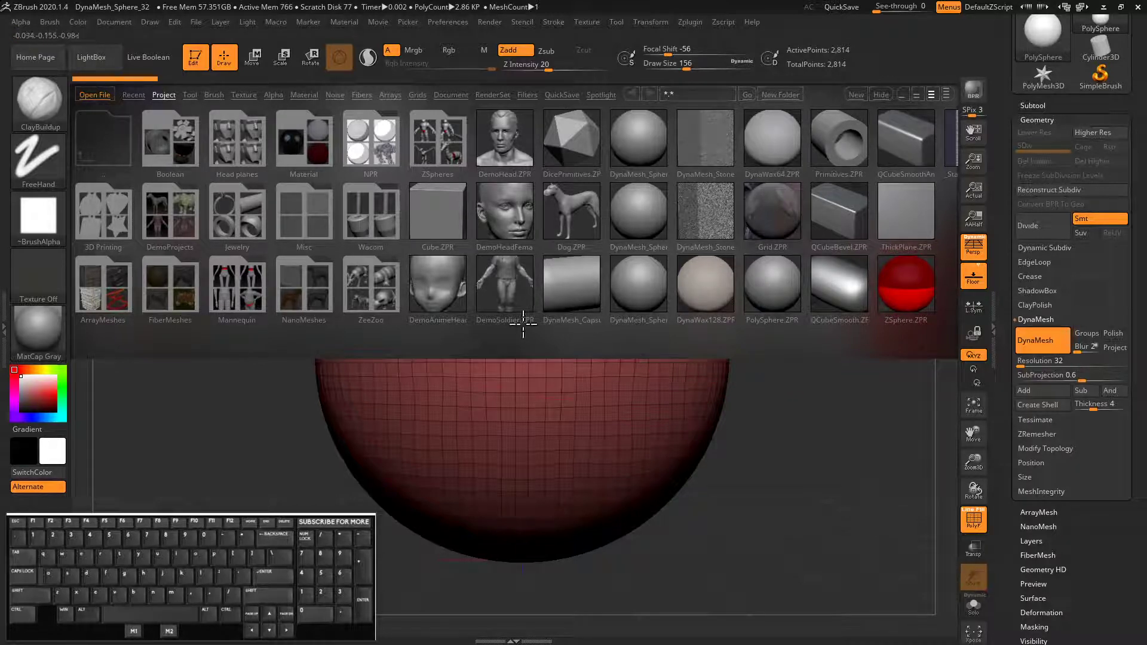
{"action": "double_click", "coordinate": [627, 139]}
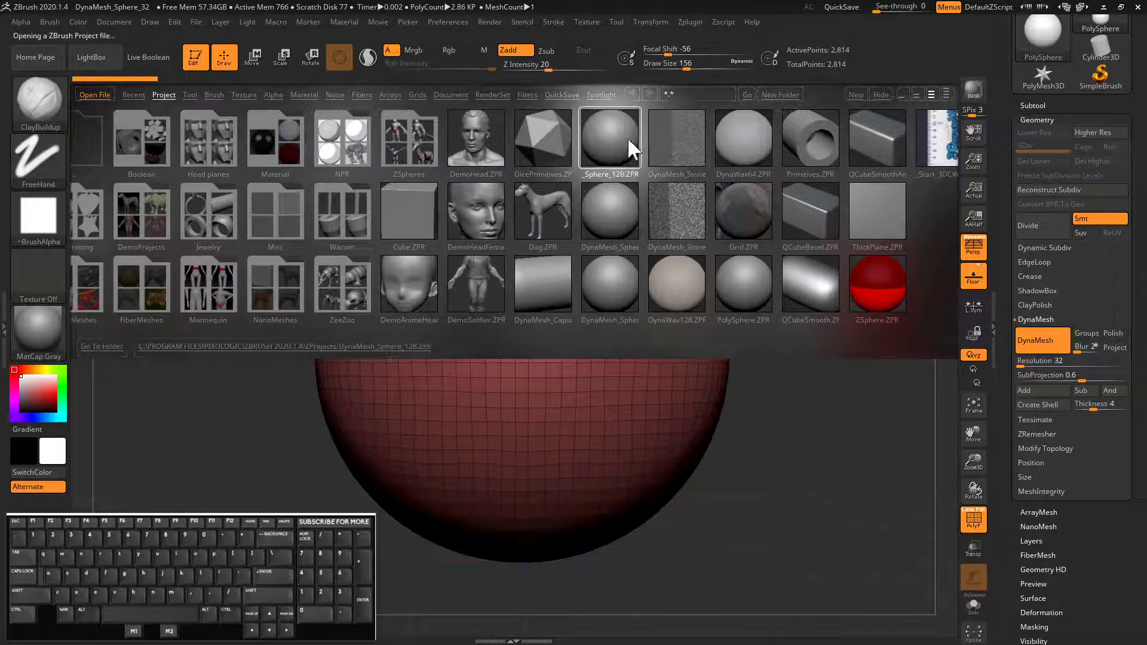
{"action": "left_click", "coordinate": [614, 356]}
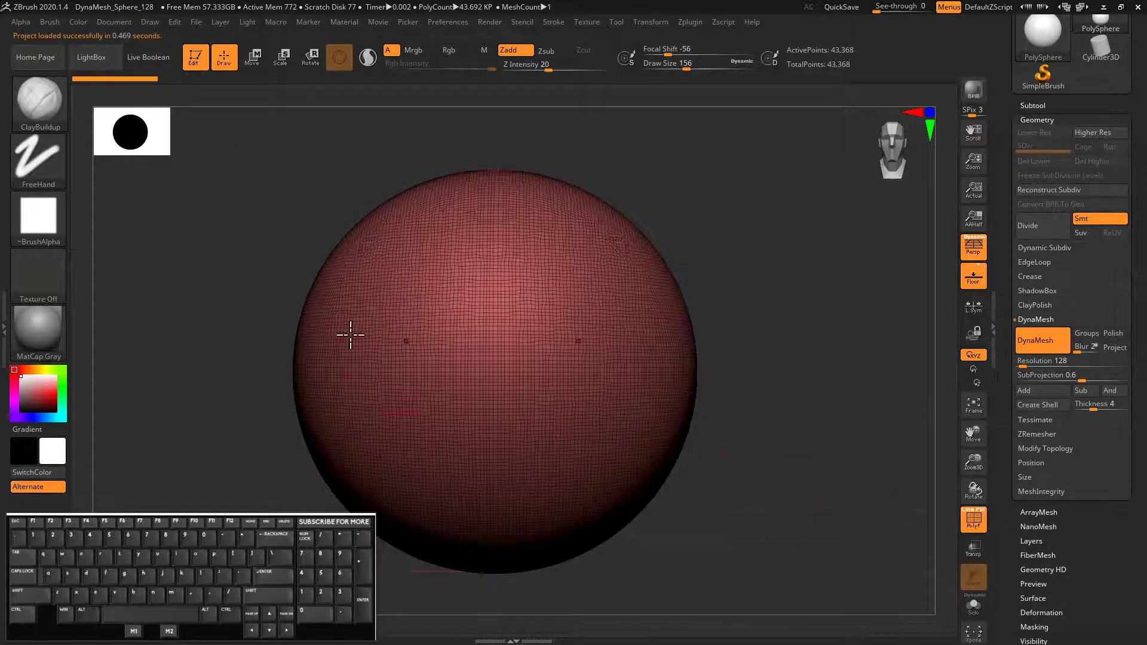
{"action": "left_click", "coordinate": [1019, 341]}
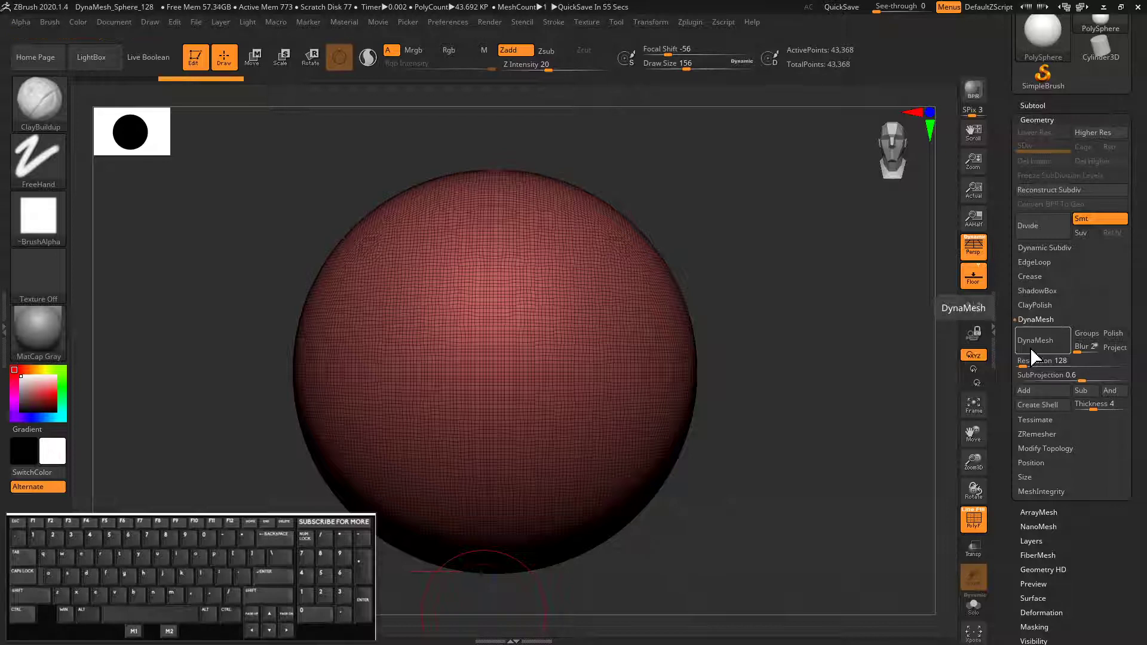
{"action": "key", "text": "ctrl+shift"}
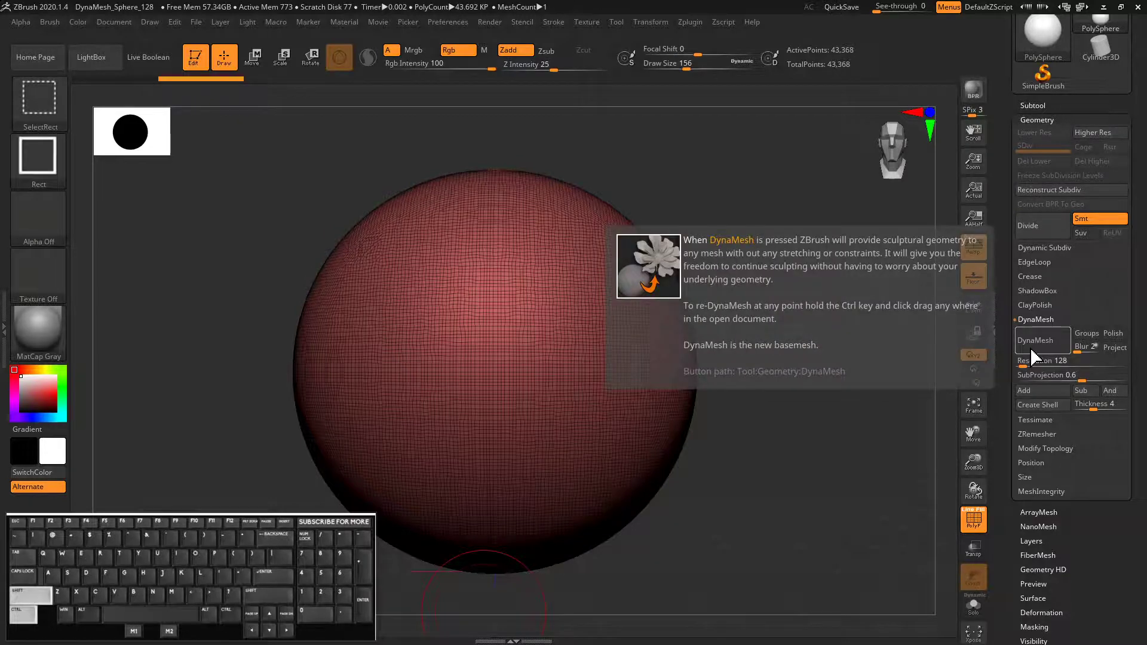
Step: Look through the selection and clipping brushes and choose ClipCurve
{"action": "left_click", "coordinate": [37, 103], "text": "ctrl+shift"}
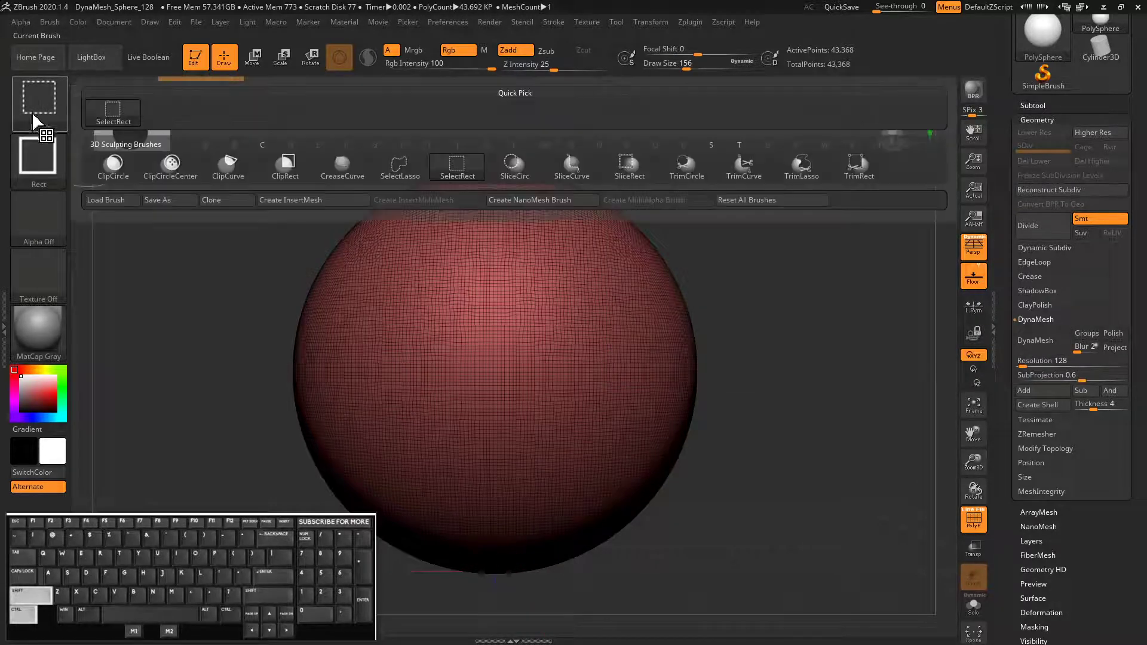
{"action": "left_click", "coordinate": [37, 107], "text": "ctrl+shift"}
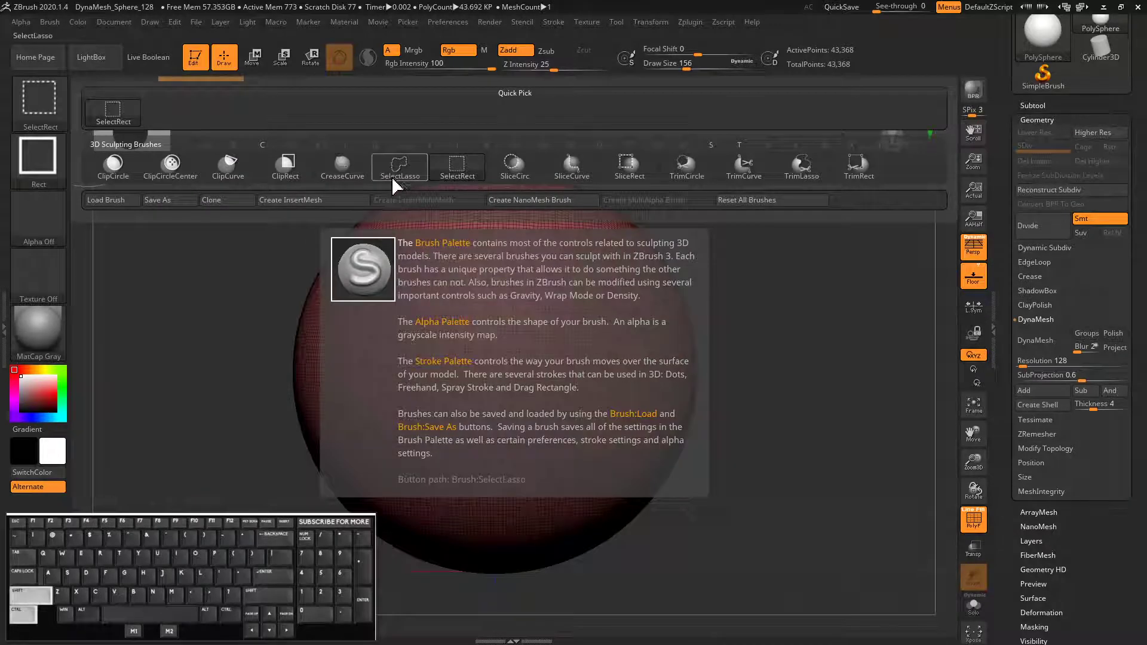
{"action": "key", "text": "ctrl+shift"}
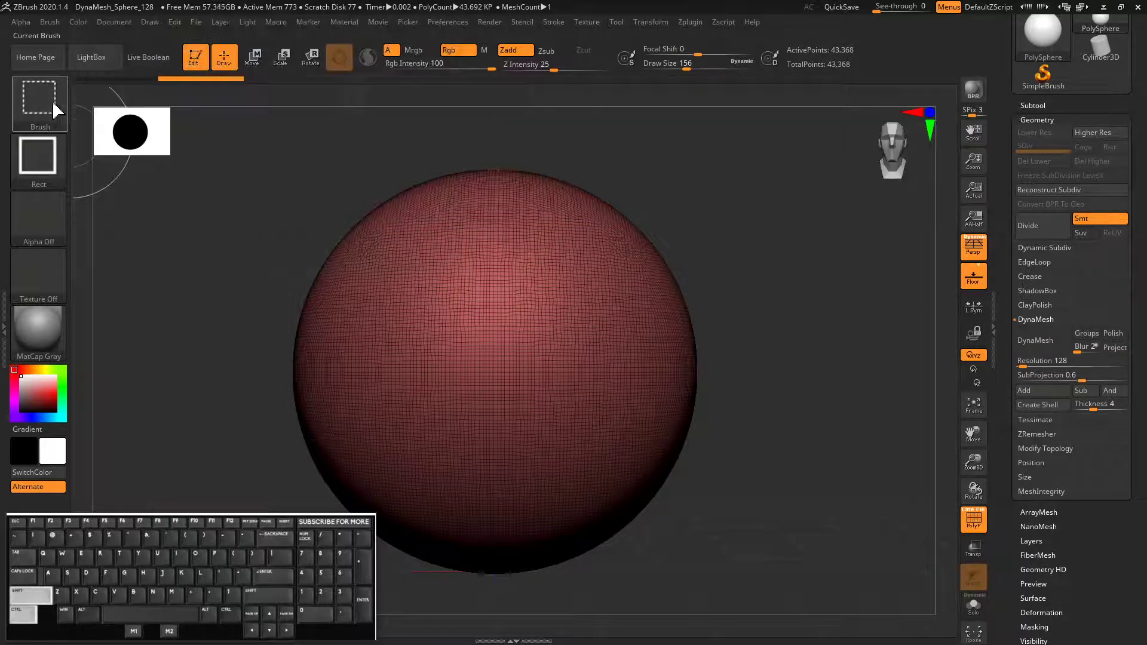
{"action": "left_click", "coordinate": [57, 116]}
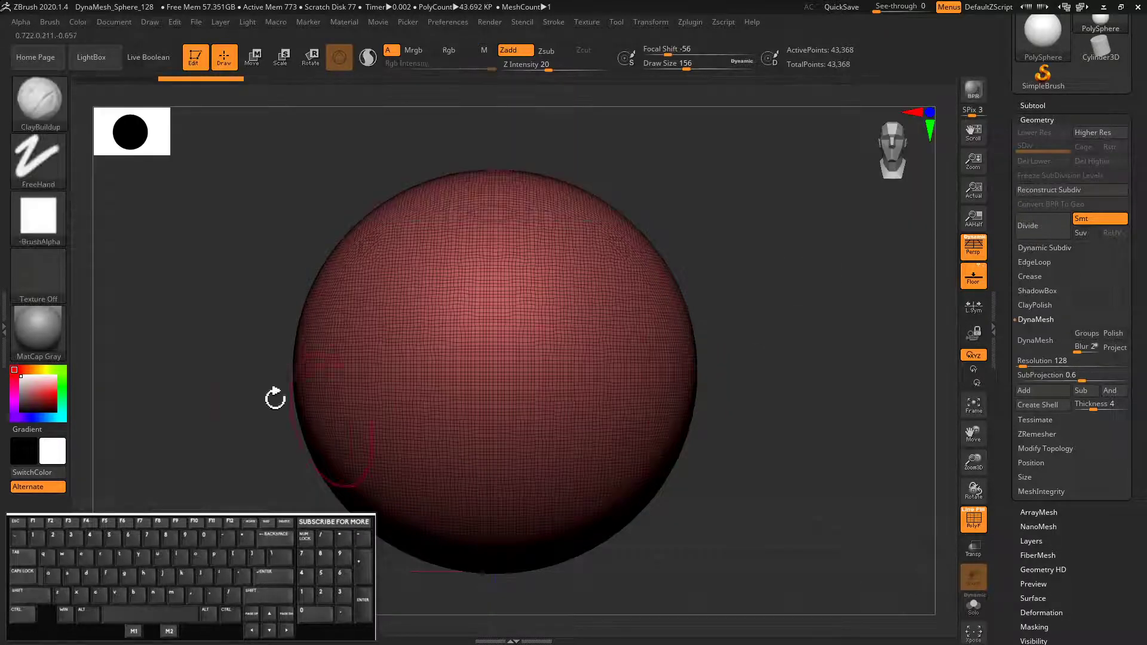
{"action": "key", "text": "ctrl+shift"}
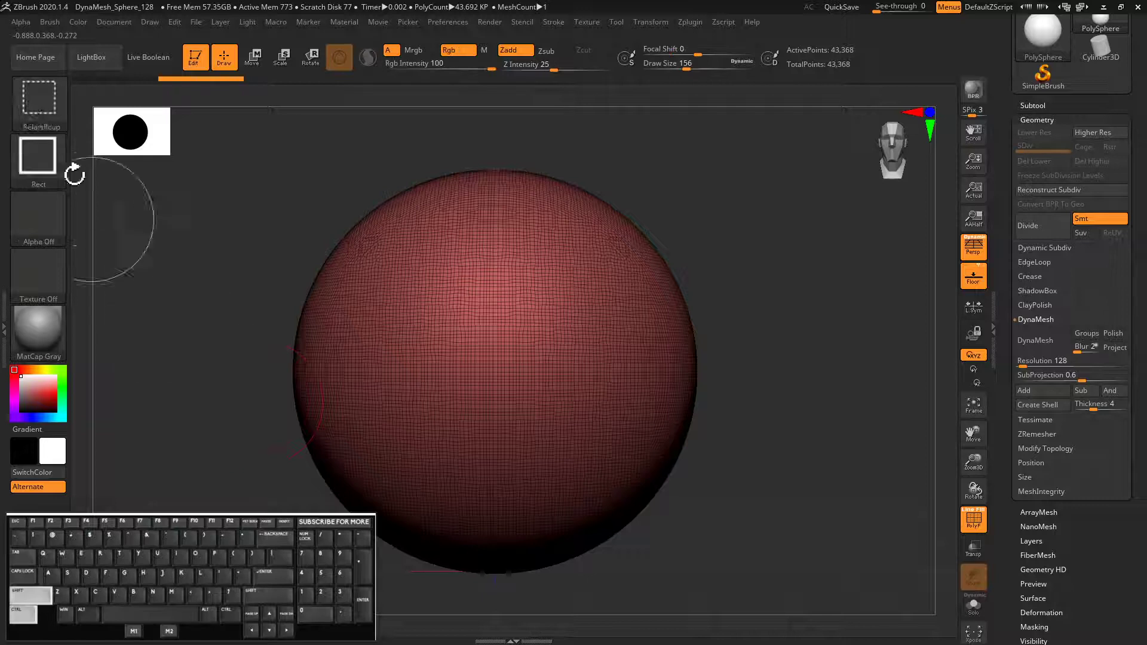
{"action": "left_click", "coordinate": [38, 100], "text": "ctrl+shift"}
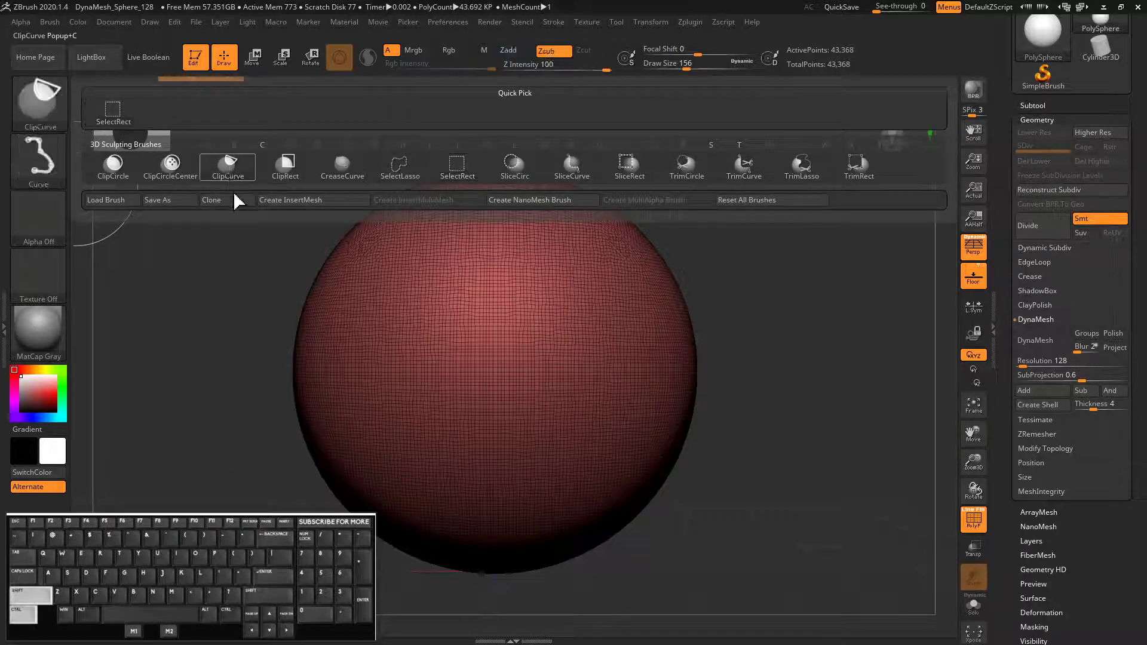
{"action": "key", "text": "ctrl+shift"}
Step: Clip off the sphere's top with a straight horizontal ClipCurve line, check the cut without the polyframe, and undo it
{"action": "left_click_drag", "start_coordinate": [205, 262], "coordinate": [789, 259], "text": "ctrl+shift"}
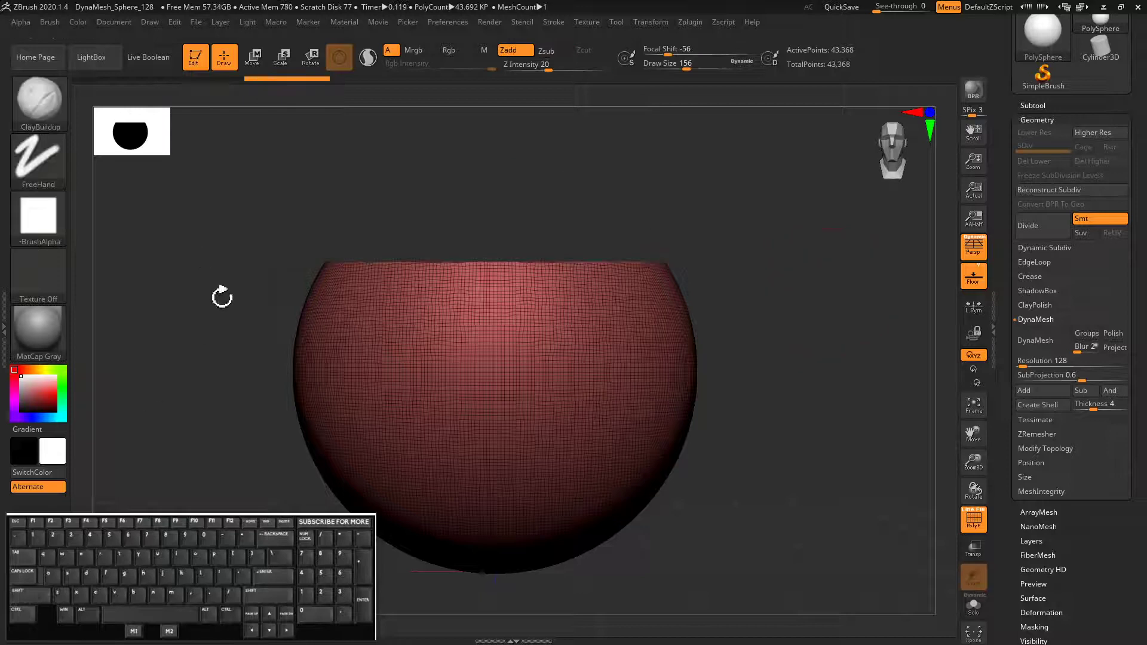
{"action": "left_click_drag", "start_coordinate": [230, 283], "coordinate": [197, 314]}
{"action": "left_click", "coordinate": [963, 515]}
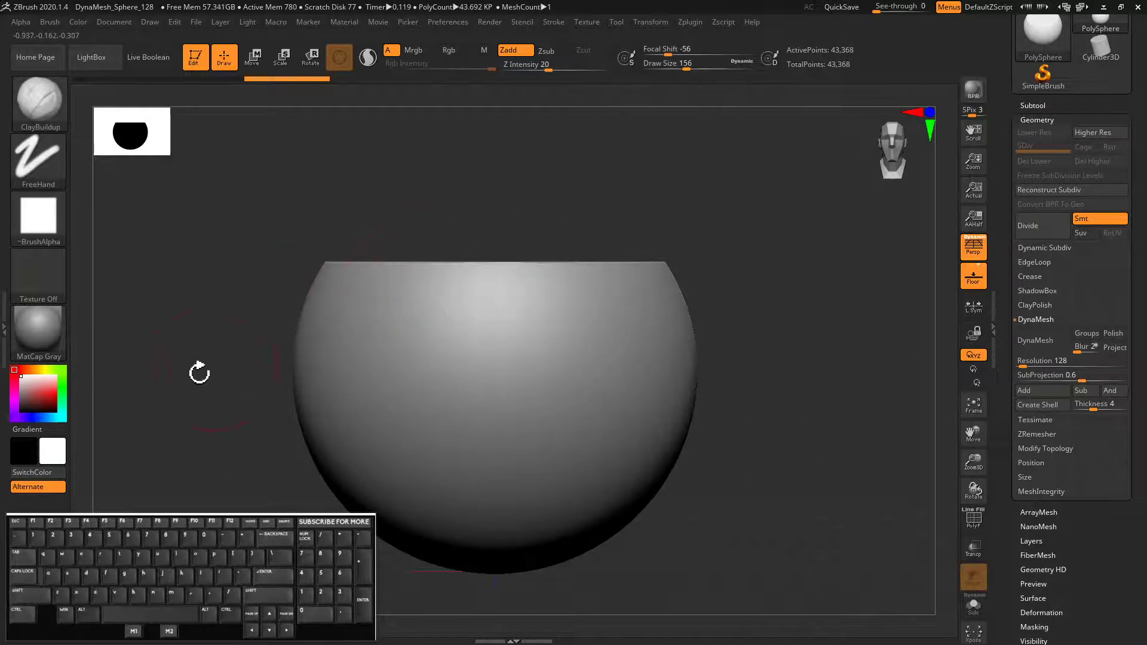
{"action": "key", "text": "ctrl+z"}
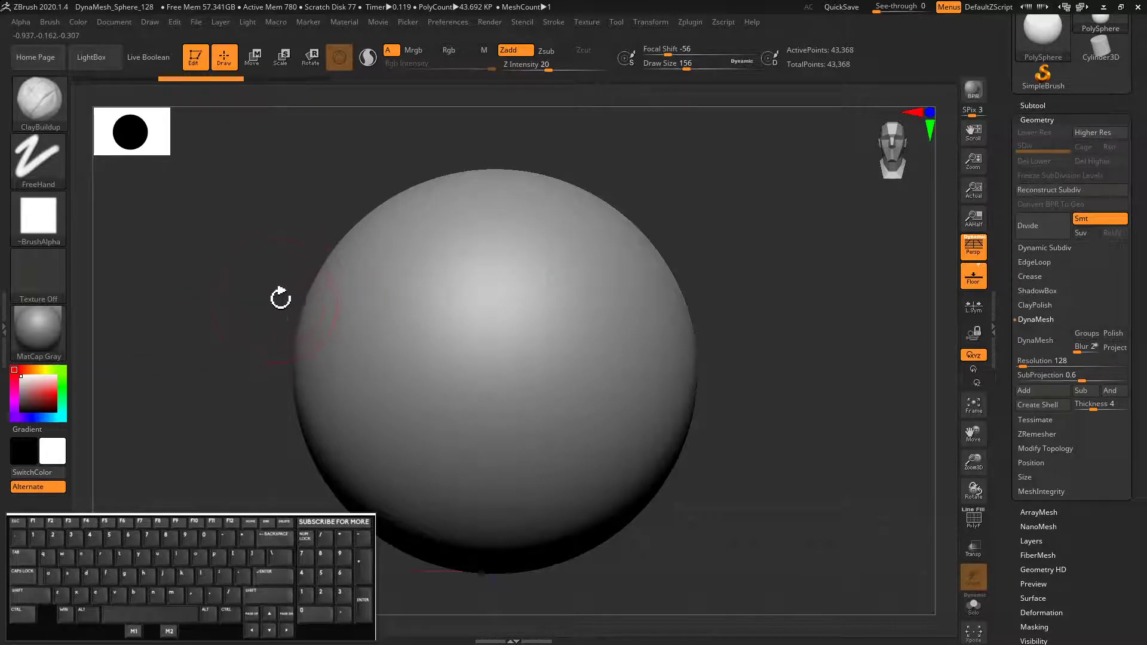
{"action": "left_click", "coordinate": [973, 518]}
Step: Reposition a horizontal clip line while drawing it above the sphere's middle, try another clip across the sphere, and undo each cut
{"action": "key", "text": "ctrl+shift"}
{"action": "left_click_drag", "start_coordinate": [231, 293], "coordinate": [791, 304], "text": "ctrl+shift"}
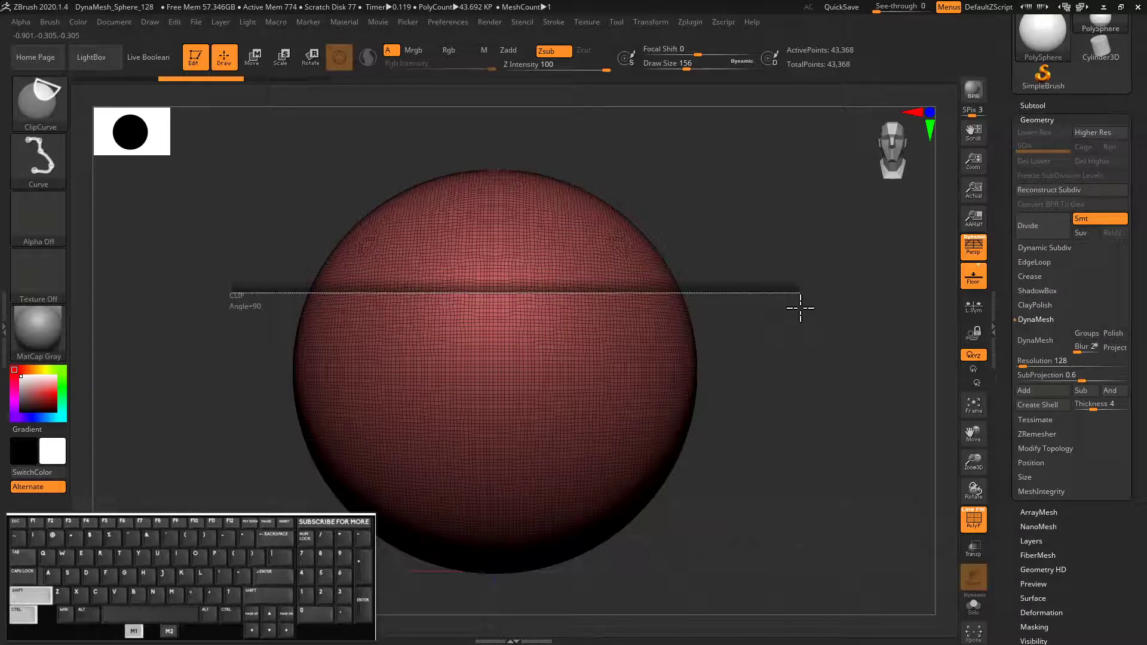
{"action": "left_click_drag", "start_coordinate": [797, 317], "coordinate": [804, 299], "text": "ctrl+shift"}
{"action": "left_click_drag", "start_coordinate": [819, 304], "coordinate": [828, 305], "text": "ctrl+shift"}
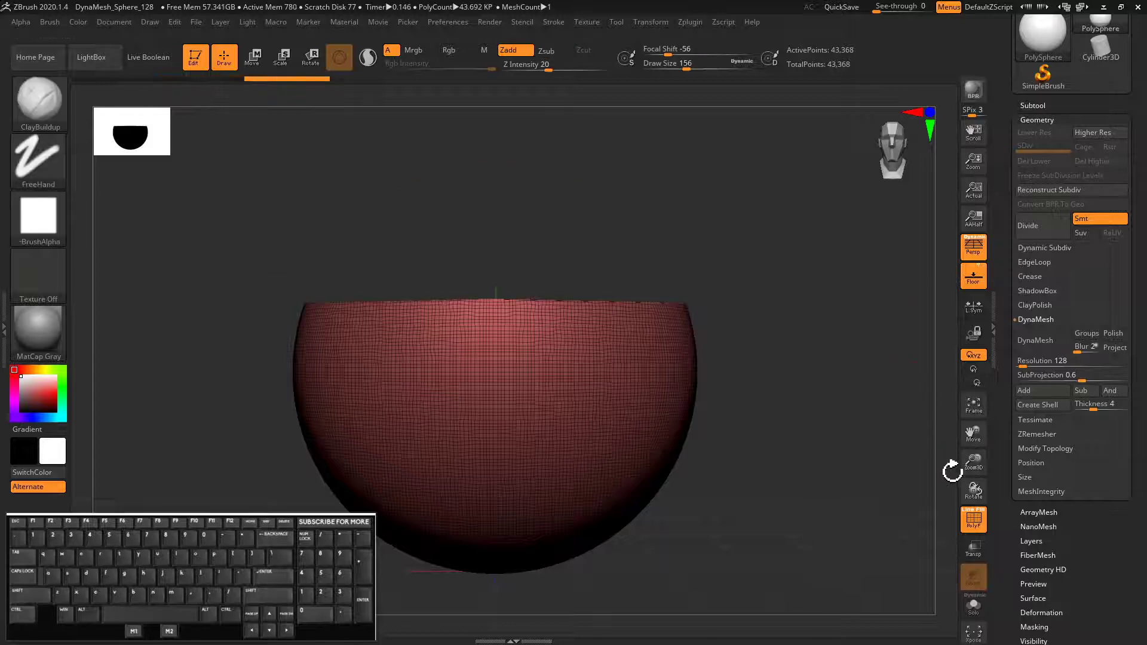
{"action": "key", "text": "ctrl+z"}
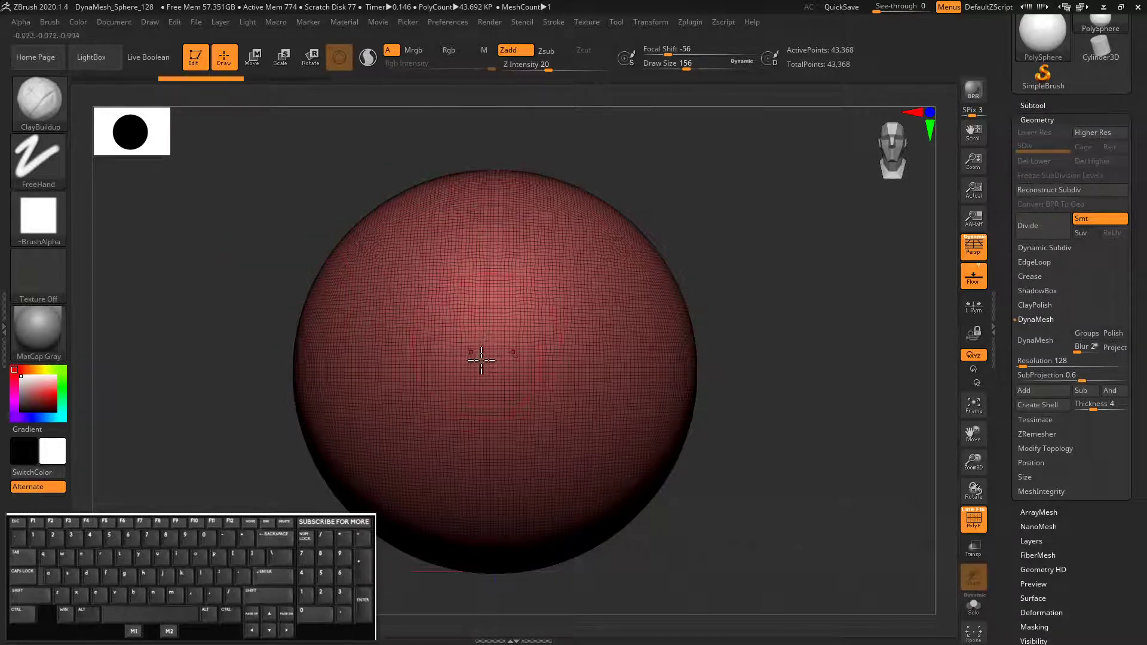
{"action": "left_click_drag", "start_coordinate": [190, 322], "coordinate": [855, 371], "text": "ctrl+shift"}
{"action": "key", "text": "ctrl+z"}
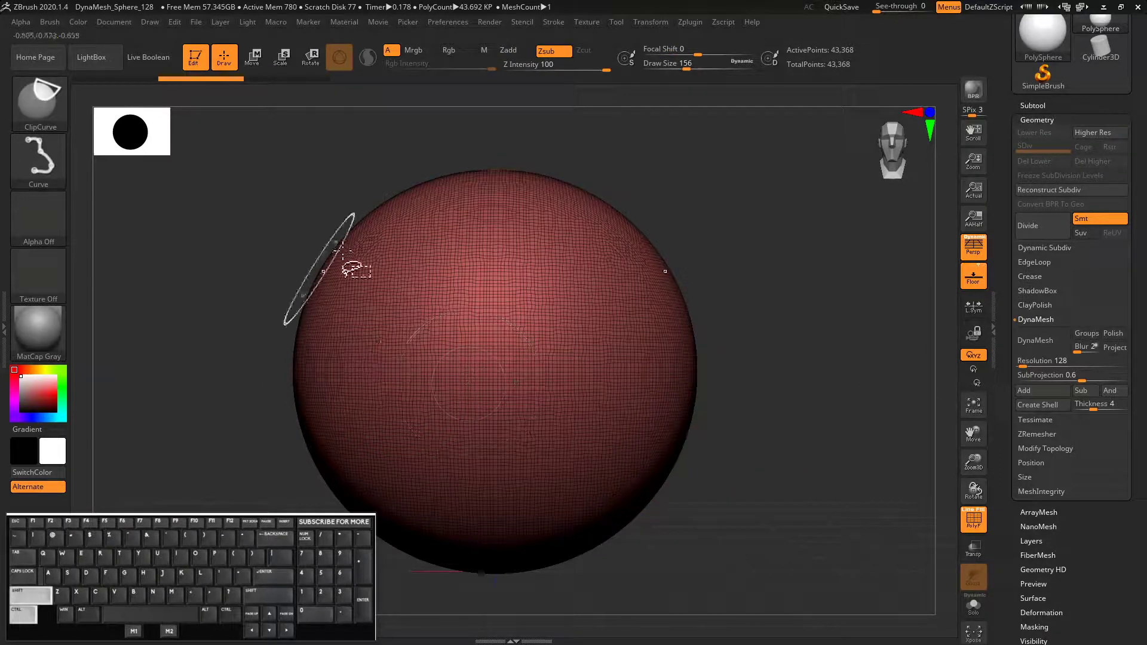
Step: Clip the sphere's top flat twice with horizontal lines, the second cut lower than the first
{"action": "left_click_drag", "start_coordinate": [368, 198], "coordinate": [678, 207], "text": "ctrl+shift"}
{"action": "left_click_drag", "start_coordinate": [304, 239], "coordinate": [675, 244], "text": "ctrl+shift"}
{"action": "mouse_move", "coordinate": [224, 352]}
{"action": "left_mouse_down"}
{"action": "mouse_move", "coordinate": [228, 307]}
{"action": "mouse_move", "coordinate": [236, 338]}
{"action": "mouse_move", "coordinate": [215, 392]}
{"action": "mouse_move", "coordinate": [218, 269]}
{"action": "left_mouse_up"}
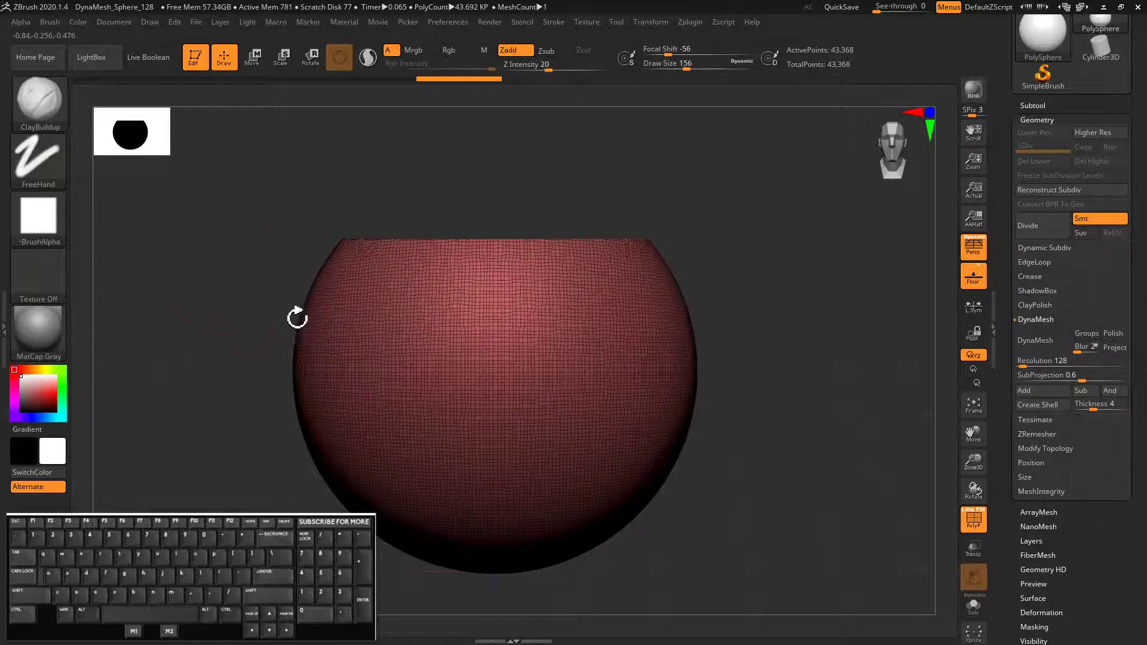
Step: Clip the sphere well below its middle, orbit around the resulting bowl to examine its rim, and undo that cut
{"action": "key", "text": "ctrl+shift"}
{"action": "left_click_drag", "start_coordinate": [374, 435], "coordinate": [840, 449], "text": "ctrl+shift"}
{"action": "left_click_drag", "start_coordinate": [194, 418], "coordinate": [330, 289]}
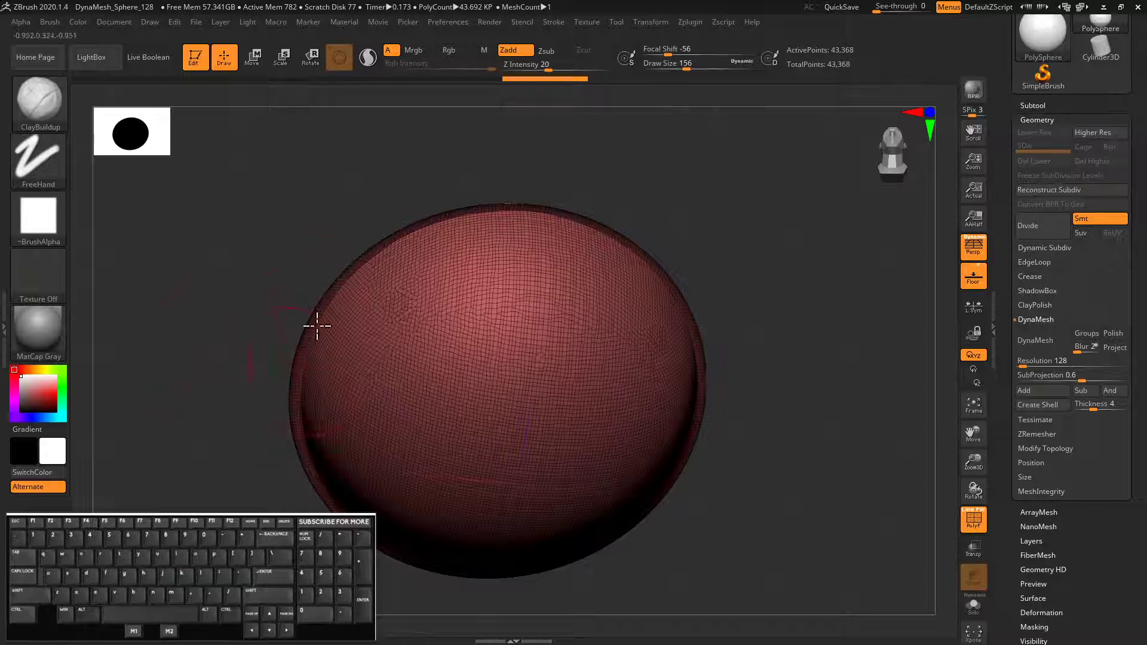
{"action": "left_click_drag", "start_coordinate": [245, 287], "coordinate": [450, 281]}
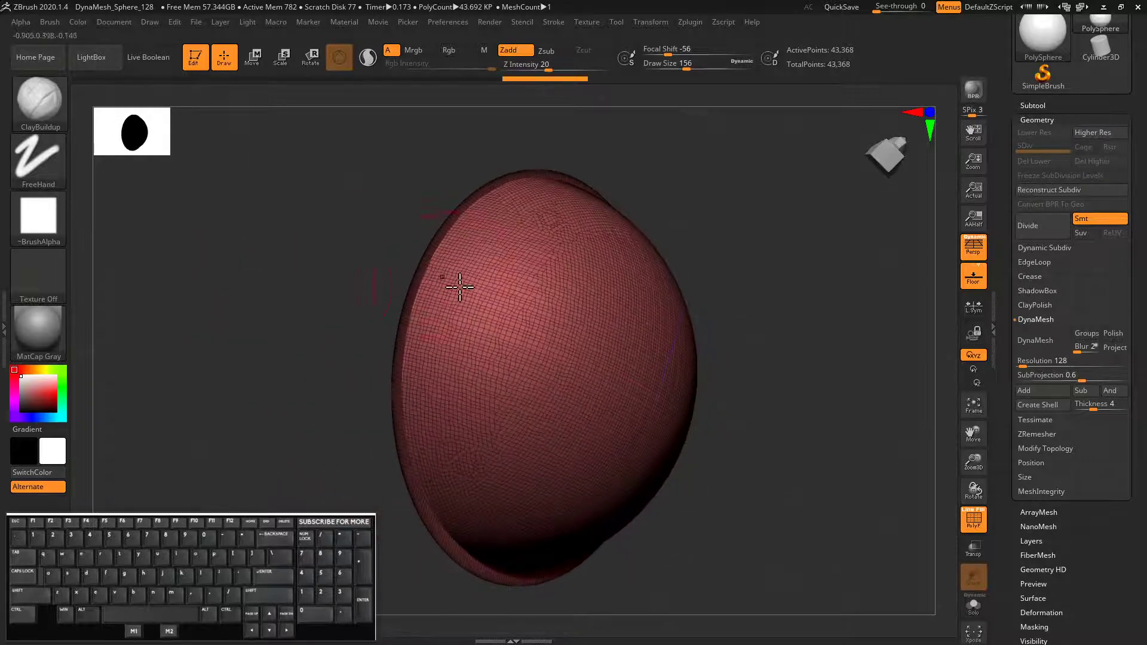
{"action": "left_click_drag", "start_coordinate": [326, 399], "coordinate": [329, 397]}
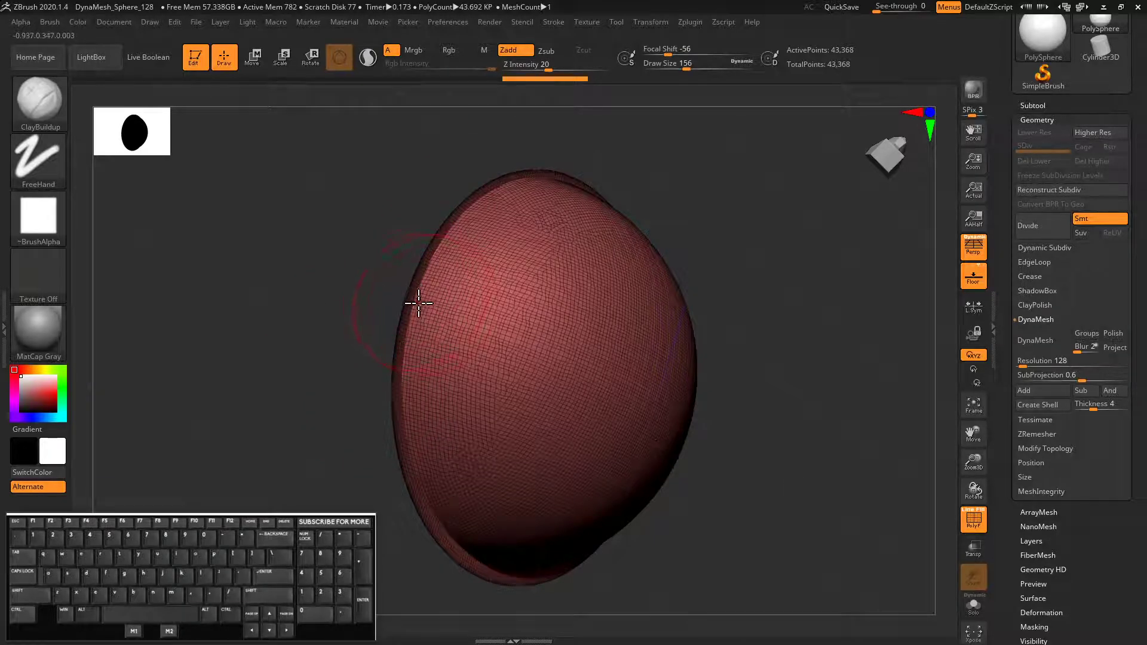
{"action": "left_click_drag", "start_coordinate": [387, 294], "coordinate": [209, 362]}
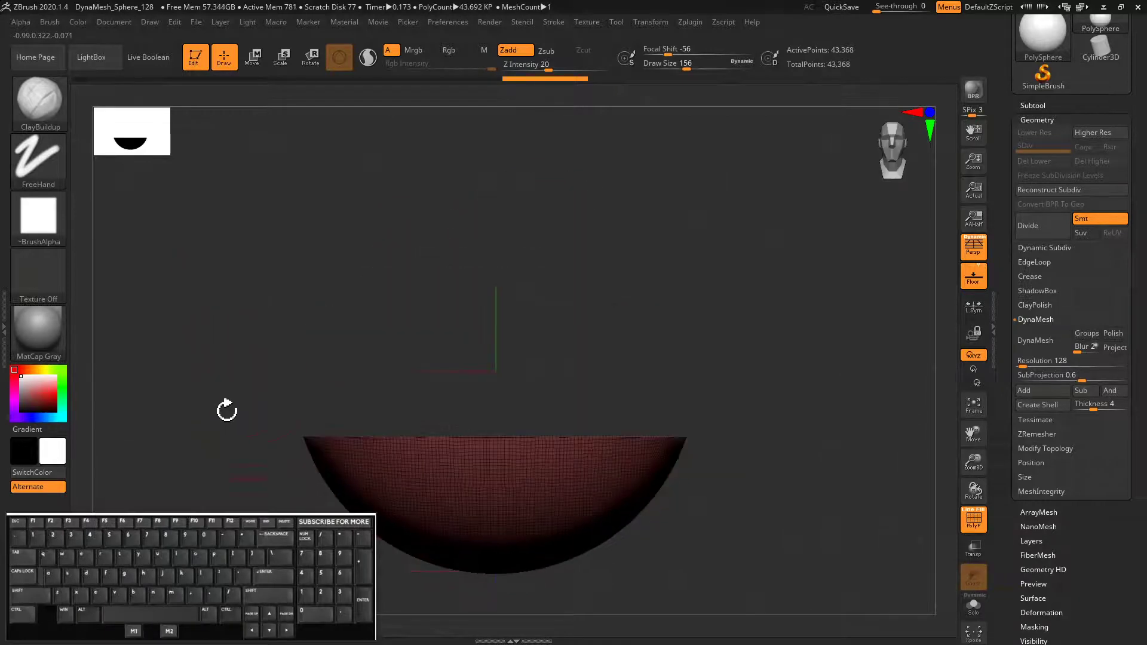
{"action": "key", "text": "f"}
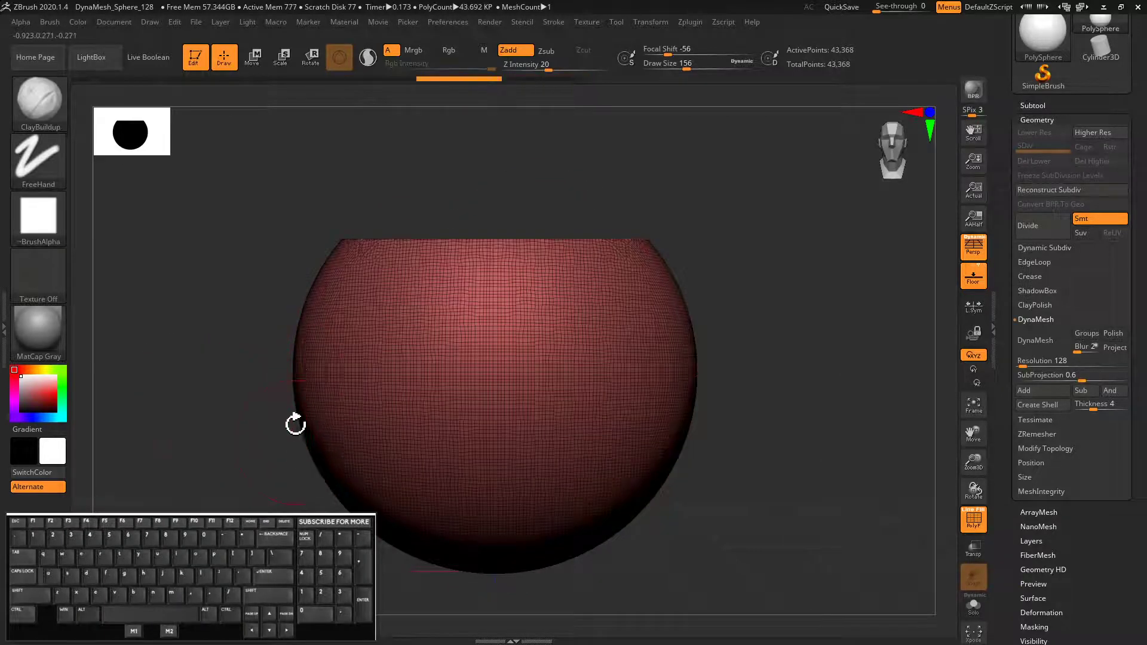
Step: Compare the clipped sphere's rim from the front with perspective distortion turned off and back on
{"action": "mouse_move", "coordinate": [287, 378]}
{"action": "left_mouse_down"}
{"action": "mouse_move", "coordinate": [289, 388]}
{"action": "mouse_move", "coordinate": [243, 354]}
{"action": "mouse_move", "coordinate": [289, 371]}
{"action": "left_mouse_up"}
{"action": "left_click", "coordinate": [276, 437]}
{"action": "mouse_move", "coordinate": [289, 416]}
{"action": "left_mouse_down"}
{"action": "mouse_move", "coordinate": [284, 441]}
{"action": "mouse_move", "coordinate": [289, 402]}
{"action": "left_mouse_up"}
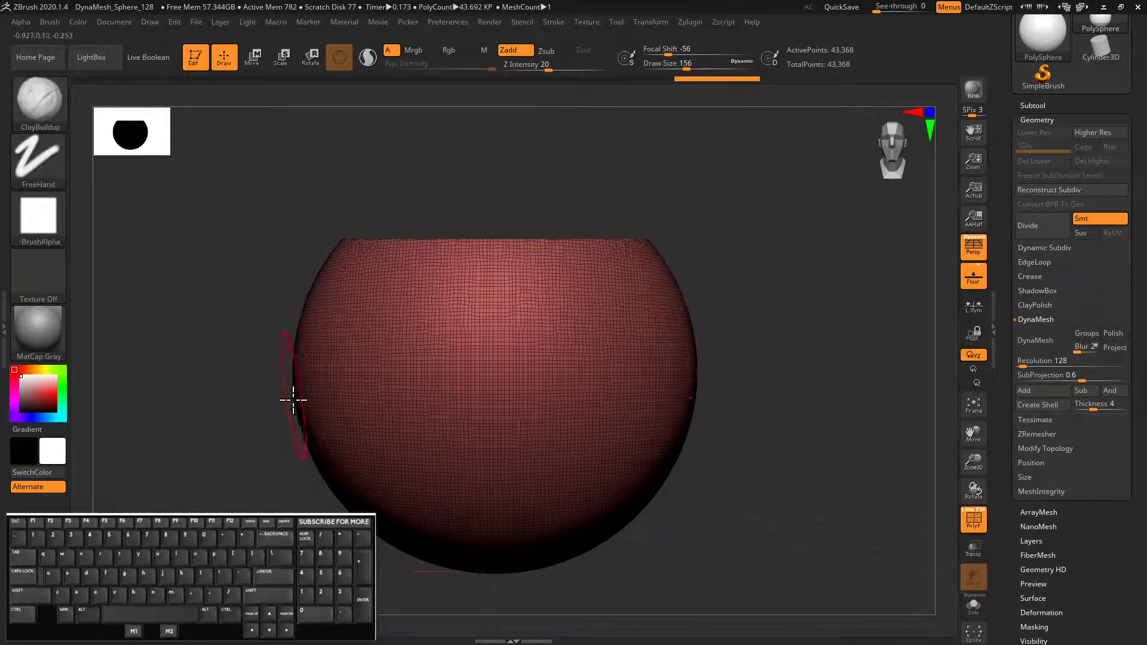
{"action": "left_click_drag", "start_coordinate": [279, 446], "coordinate": [543, 446], "text": "shift"}
{"action": "left_click_drag", "start_coordinate": [298, 263], "coordinate": [214, 301]}
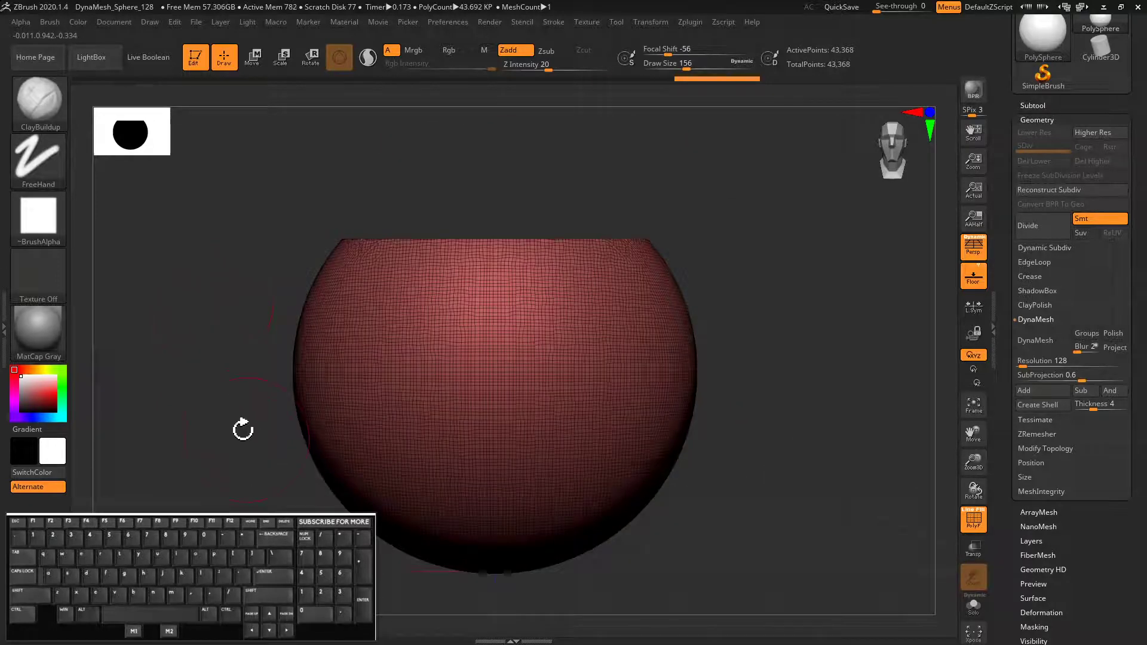
{"action": "left_click", "coordinate": [972, 248]}
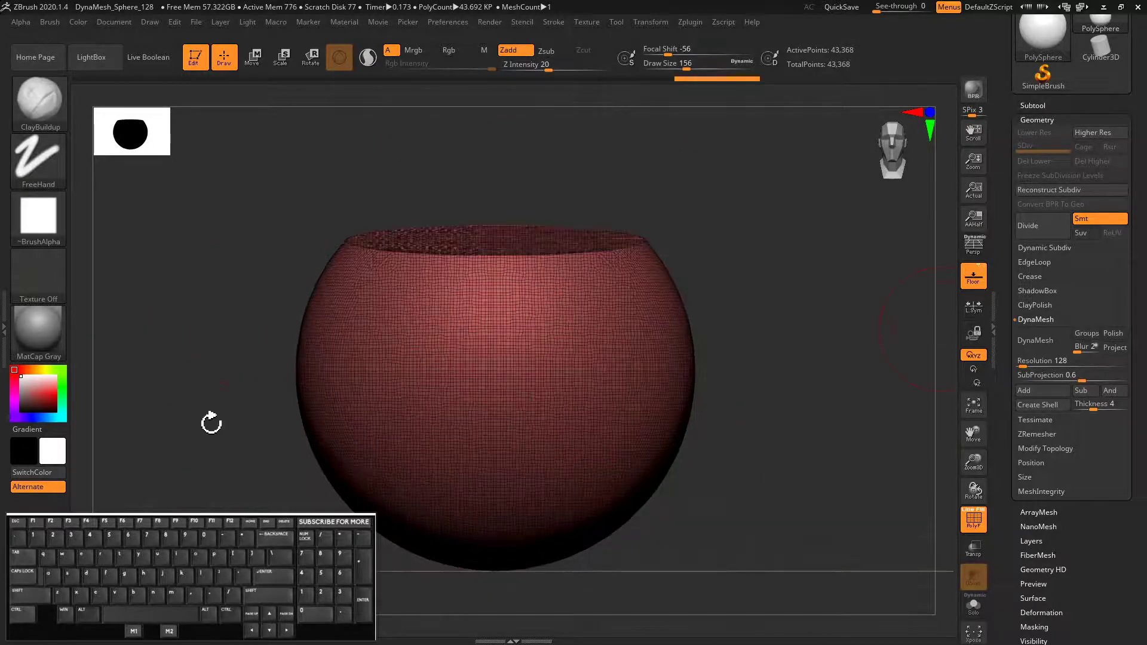
{"action": "left_click_drag", "start_coordinate": [224, 349], "coordinate": [208, 326], "text": "alt"}
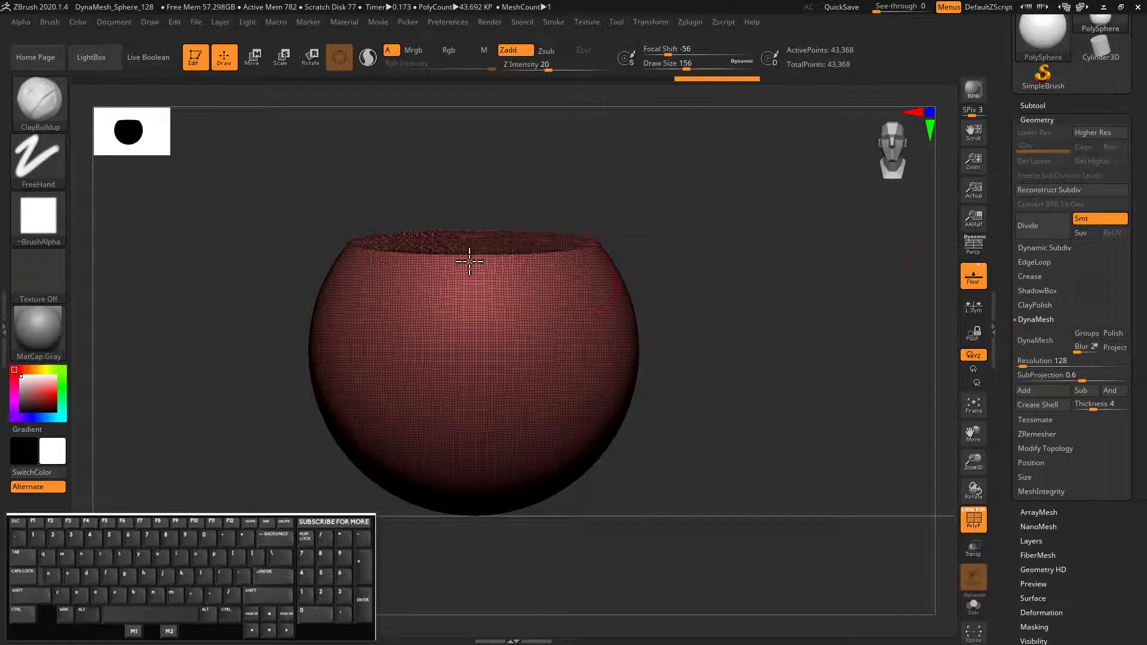
{"action": "key", "text": "ctrl"}
{"action": "key", "text": "p"}
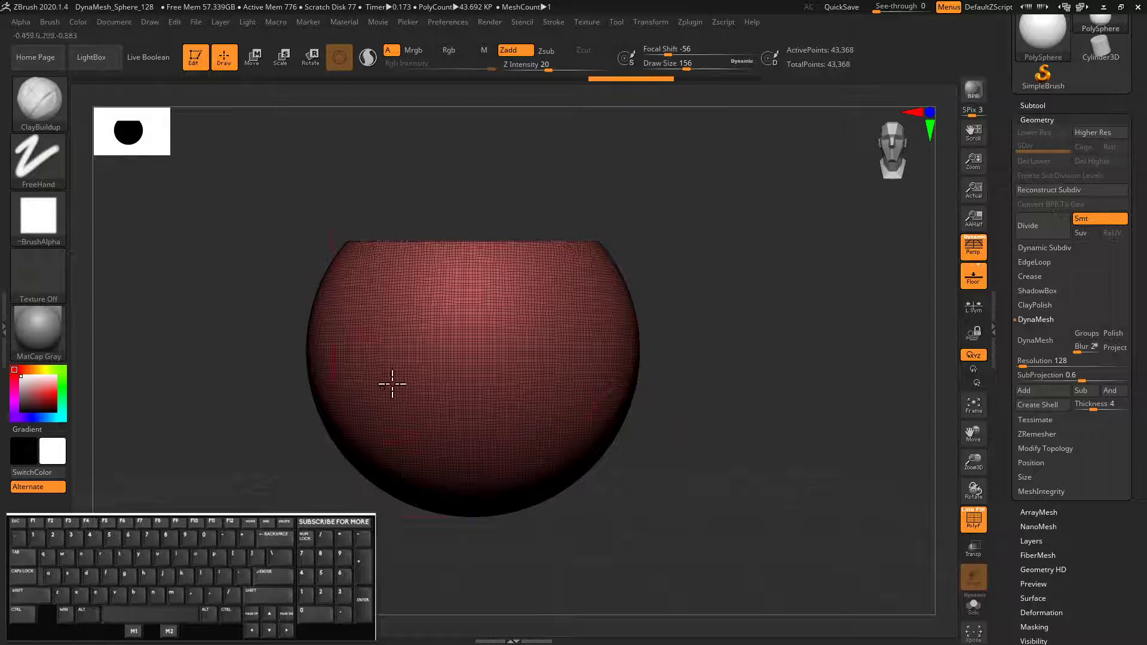
Step: Undo the remaining top clips until the full sphere is restored
{"action": "key", "text": "ctrl"}
{"action": "key", "text": "alt"}
{"action": "key", "text": "alt"}
{"action": "left_click_drag", "start_coordinate": [128, 302], "coordinate": [206, 299]}
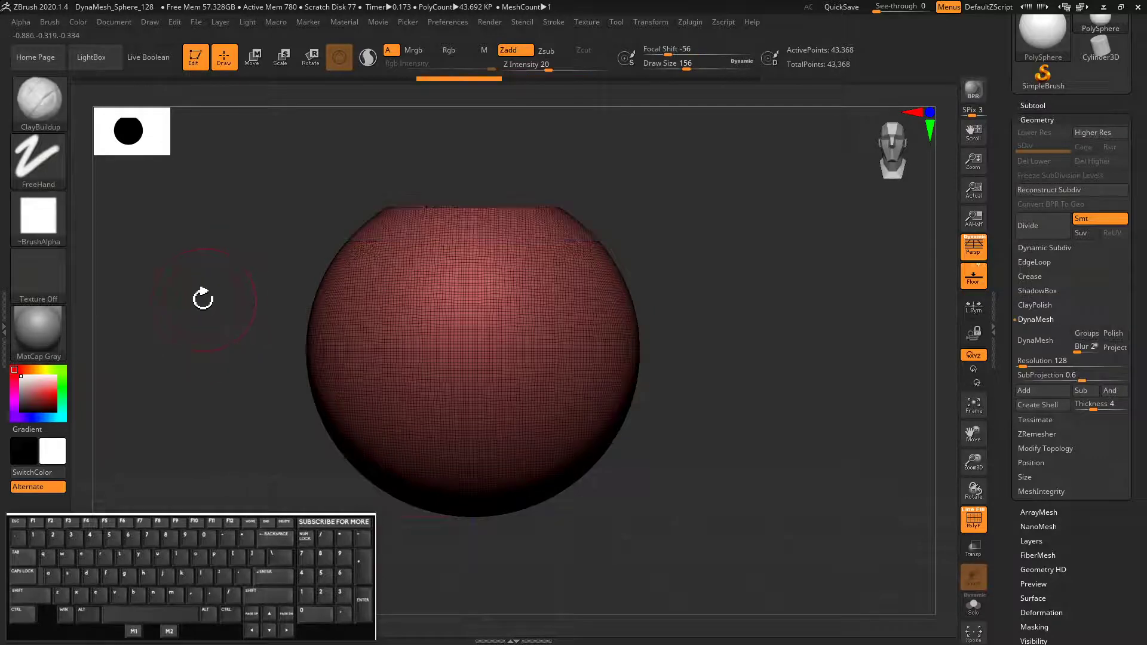
{"action": "key", "text": "ctrl+z"}
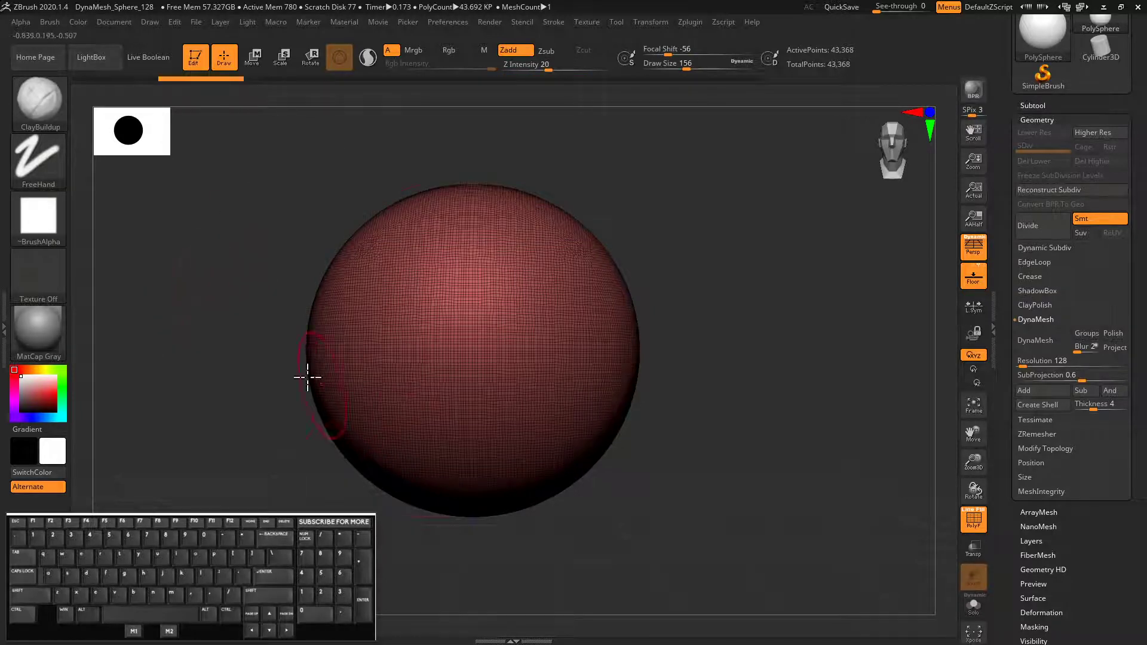
Step: Clip the sphere horizontally above its middle, turn off perspective to examine the rim, and undo the cut
{"action": "key", "text": "ctrl+shift"}
{"action": "left_click_drag", "start_coordinate": [239, 287], "coordinate": [776, 286], "text": "ctrl+shift"}
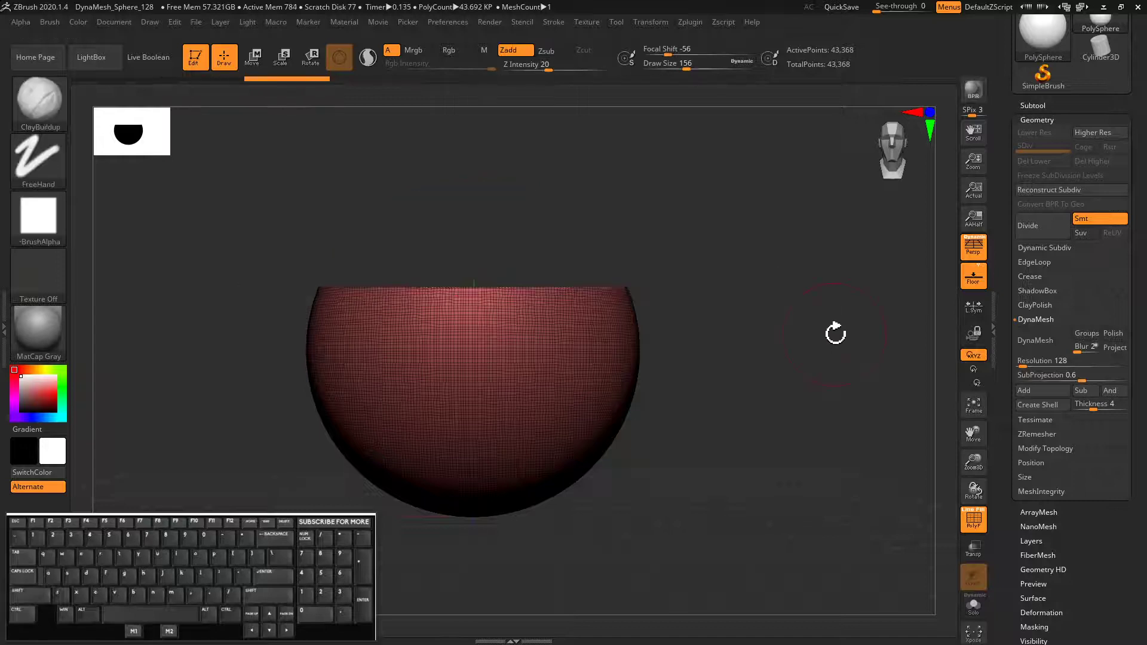
{"action": "left_click", "coordinate": [973, 245]}
{"action": "left_click_drag", "start_coordinate": [248, 287], "coordinate": [312, 315]}
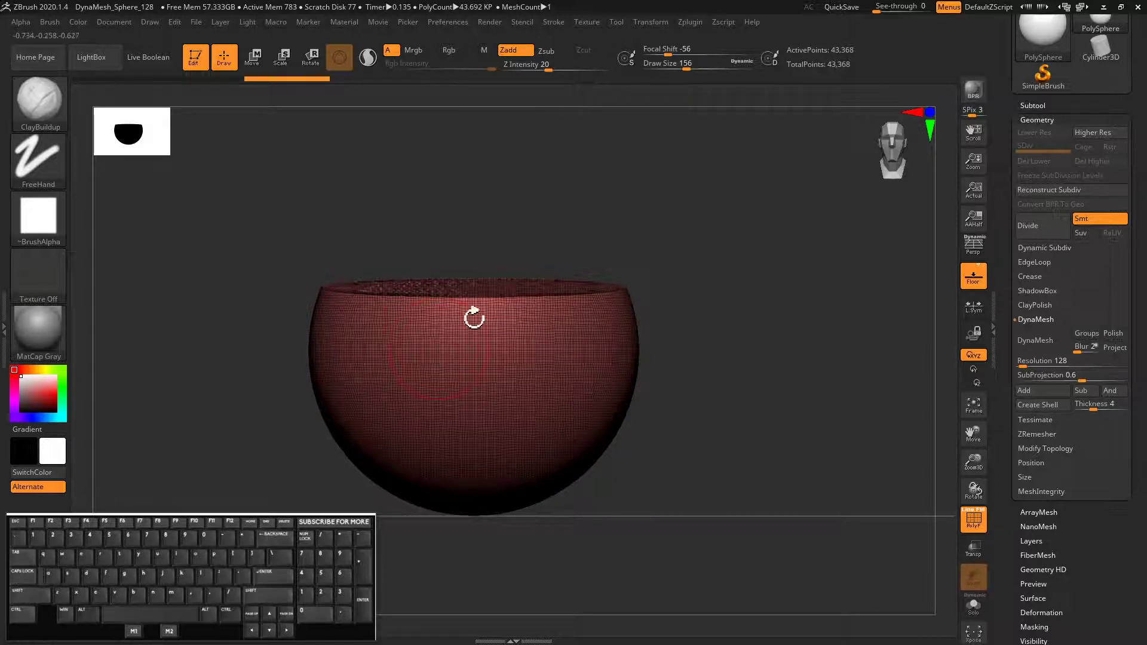
{"action": "left_click", "coordinate": [524, 541], "text": "ctrl+shift"}
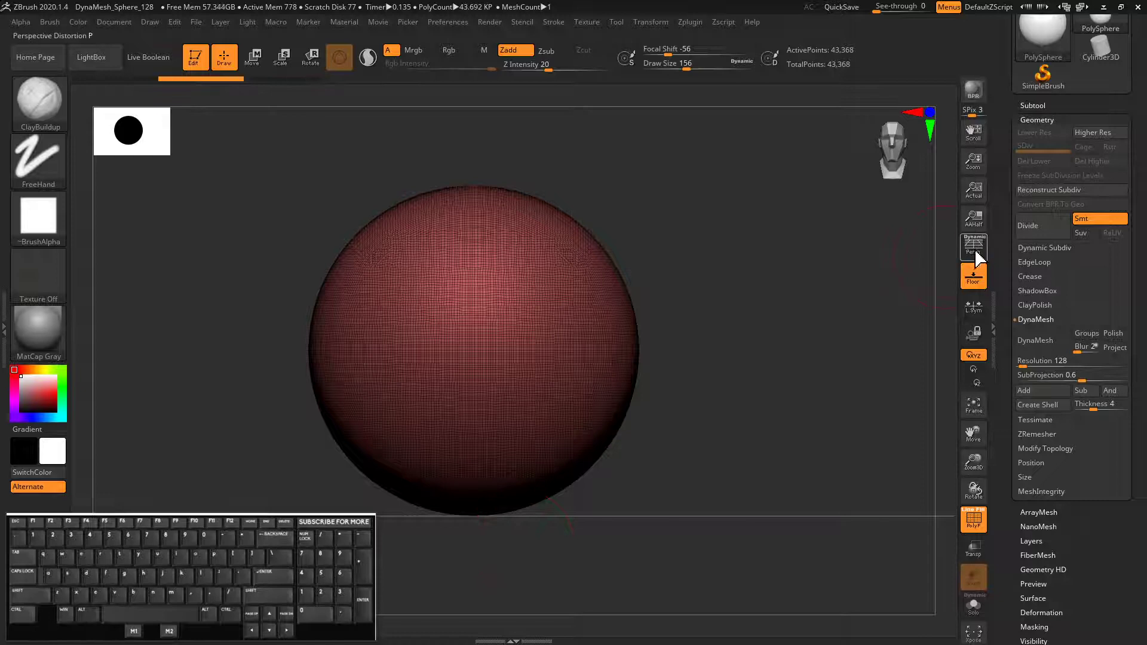
Step: Clip the sphere across its middle twice in the view without perspective, inspect the half from the side, and undo each cut
{"action": "left_click_drag", "start_coordinate": [206, 317], "coordinate": [813, 360], "text": "ctrl+shift"}
{"action": "key", "text": "ctrl+z"}
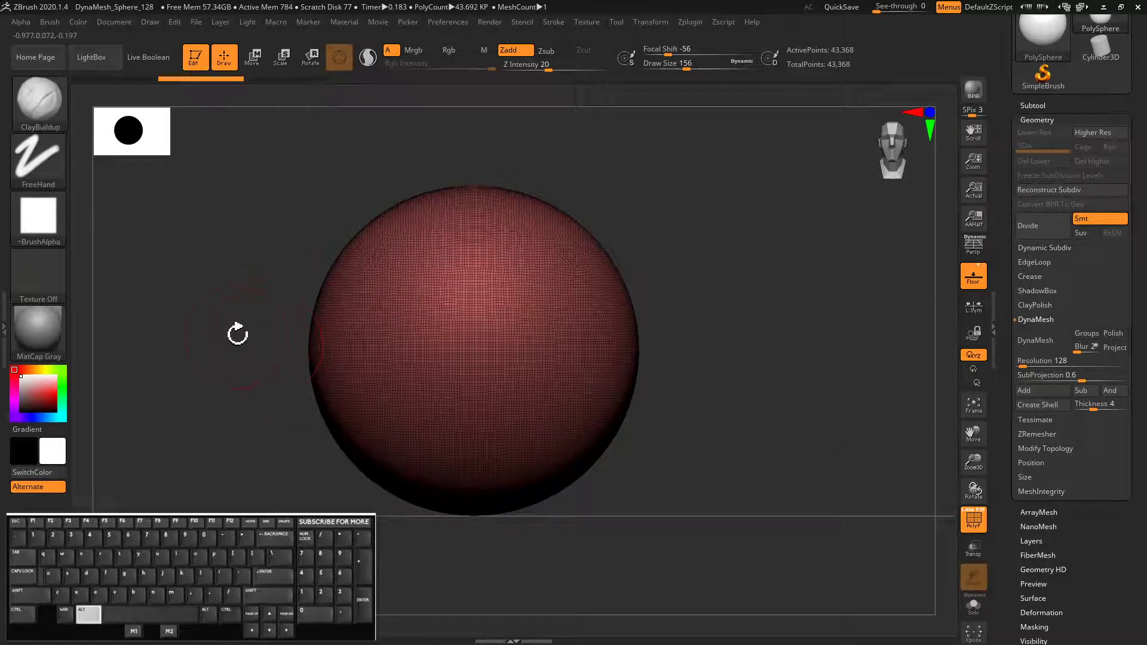
{"action": "mouse_move", "coordinate": [218, 343]}
{"action": "left_mouse_down", "text": "ctrl+shift"}
{"action": "mouse_move", "coordinate": [742, 369]}
{"action": "mouse_move", "coordinate": [814, 340]}
{"action": "left_mouse_up", "text": "ctrl+shift"}
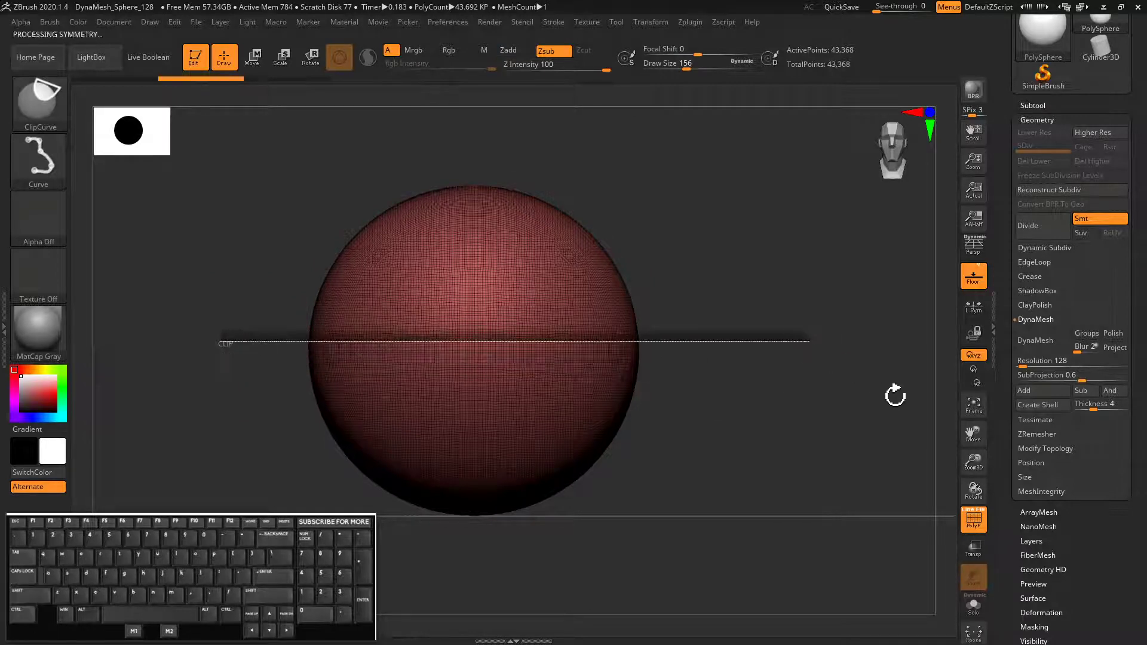
{"action": "mouse_move", "coordinate": [207, 305]}
{"action": "left_mouse_down"}
{"action": "mouse_move", "coordinate": [207, 326]}
{"action": "mouse_move", "coordinate": [215, 282]}
{"action": "mouse_move", "coordinate": [207, 306]}
{"action": "left_mouse_up"}
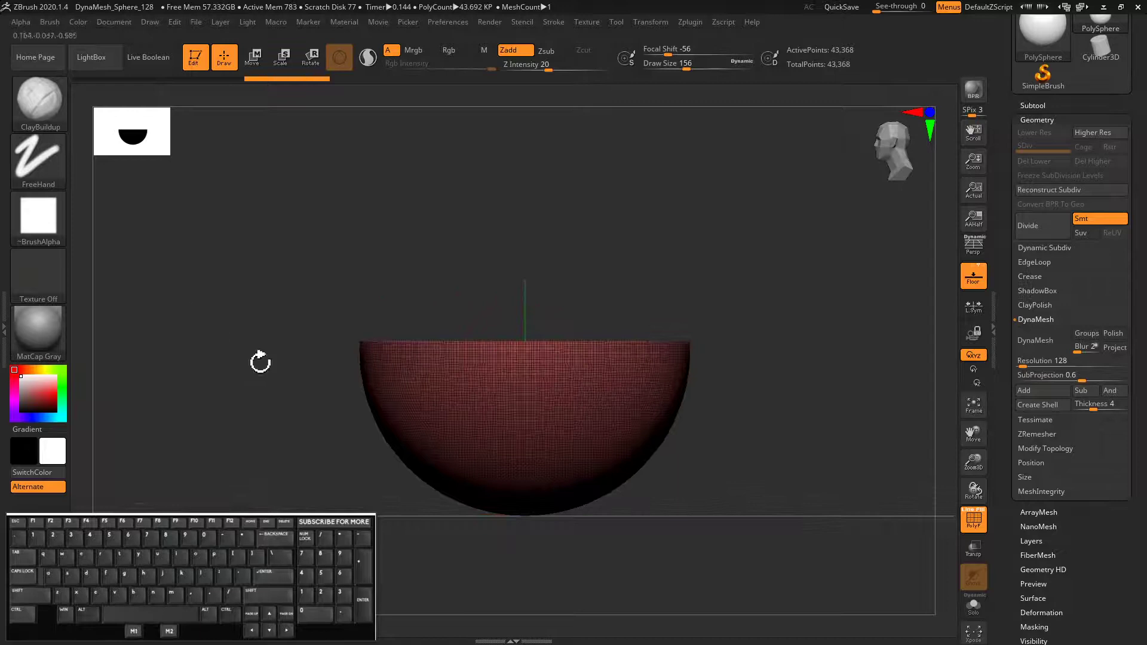
{"action": "key", "text": "ctrl+z"}
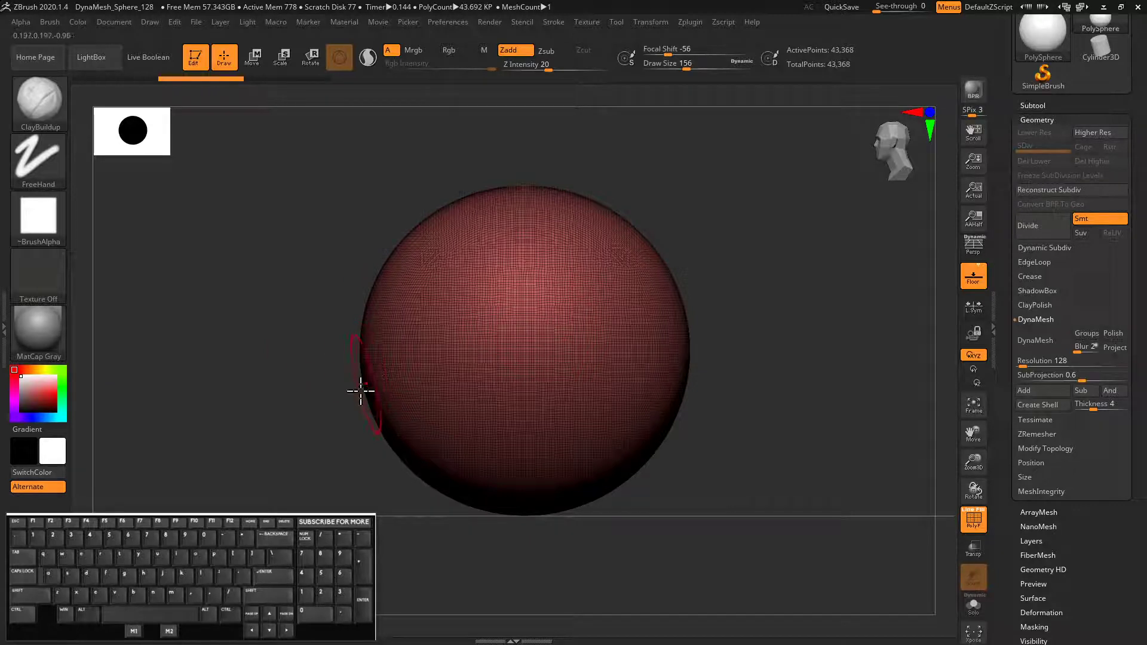
Step: Clip away the sphere's upper front with a bent ClipCurve path that rises through its centre and ends past its upper back
{"action": "key", "text": "ctrl+shift"}
{"action": "left_click_drag", "start_coordinate": [343, 396], "coordinate": [483, 353], "text": "ctrl+shift"}
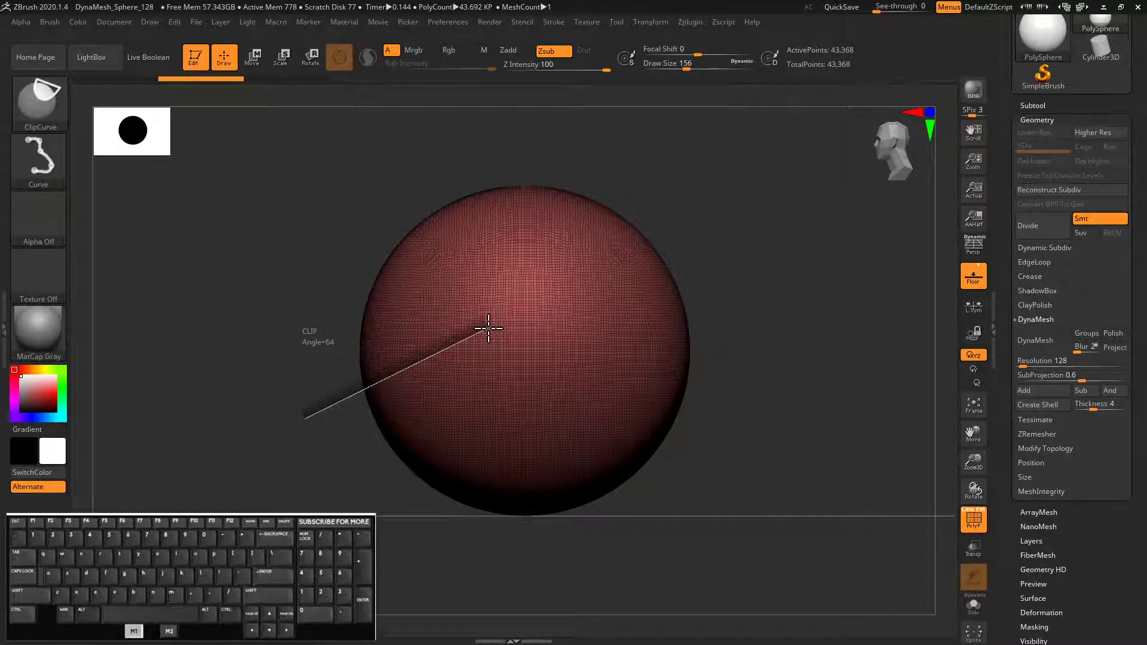
{"action": "key", "text": "alt"}
{"action": "mouse_move", "coordinate": [499, 309]}
{"action": "left_mouse_down"}
{"action": "mouse_move", "coordinate": [515, 231]}
{"action": "mouse_move", "coordinate": [528, 218]}
{"action": "mouse_move", "coordinate": [508, 217]}
{"action": "mouse_move", "coordinate": [501, 246]}
{"action": "mouse_move", "coordinate": [699, 219]}
{"action": "left_mouse_up"}
{"action": "key", "text": "alt"}
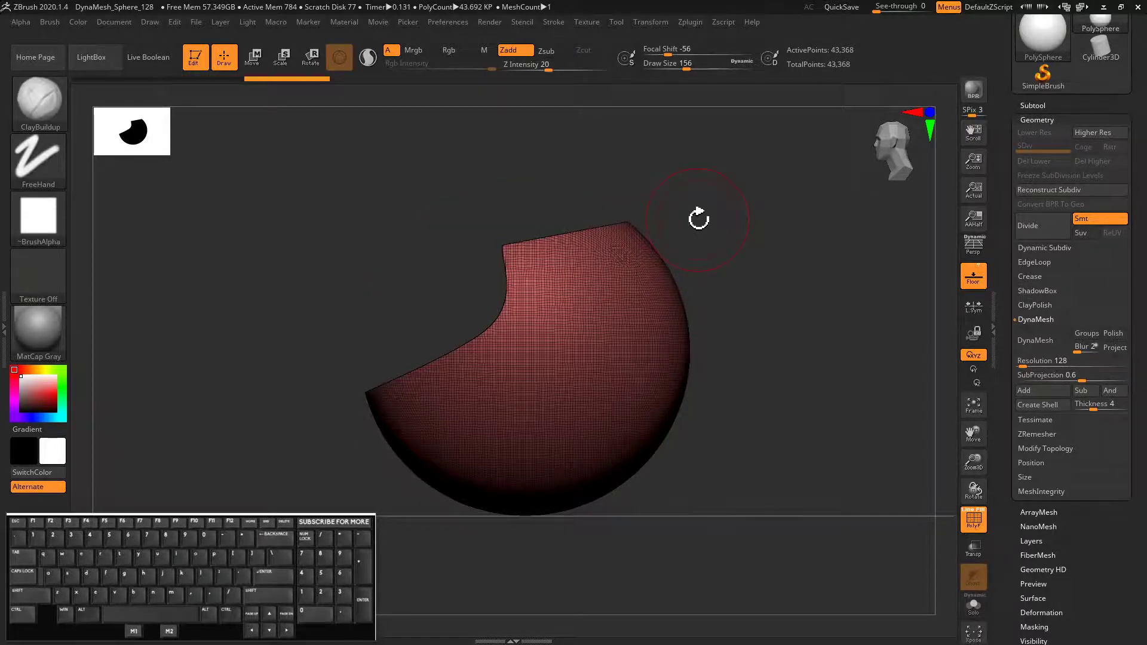
Step: Undo the bent ClipCurve cut across the sphere's upper front
{"action": "left_click_drag", "start_coordinate": [173, 350], "coordinate": [223, 412]}
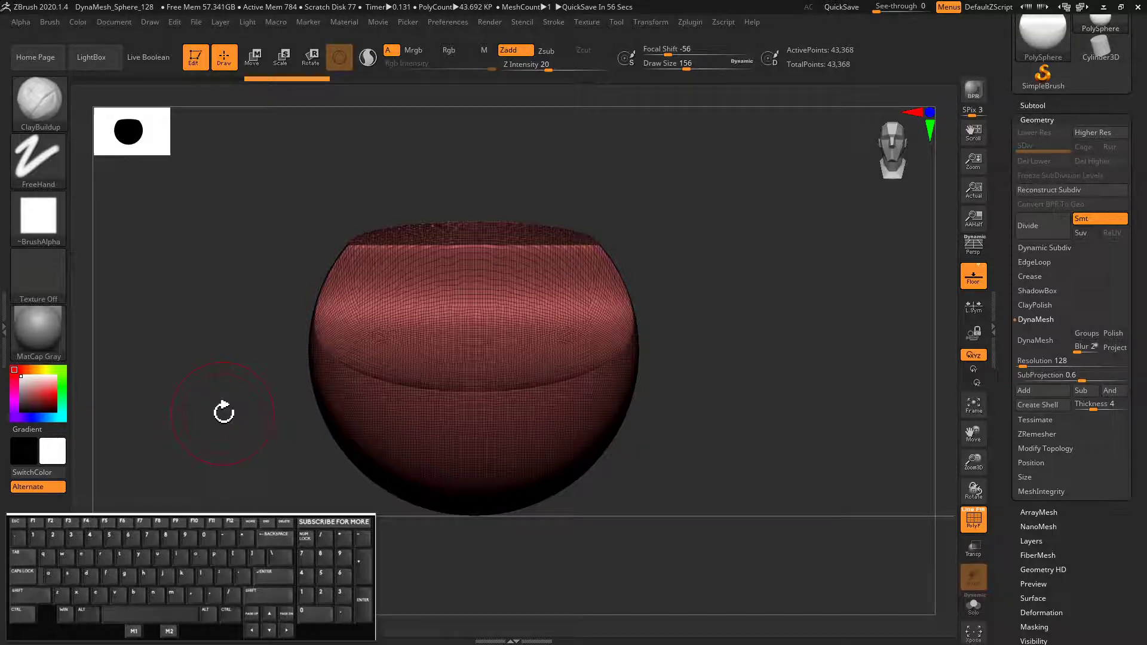
{"action": "key", "text": "ctrl+z"}
{"action": "mouse_move", "coordinate": [208, 342]}
{"action": "left_mouse_down"}
{"action": "mouse_move", "coordinate": [205, 376]}
{"action": "mouse_move", "coordinate": [236, 381]}
{"action": "mouse_move", "coordinate": [249, 346]}
{"action": "left_mouse_up"}
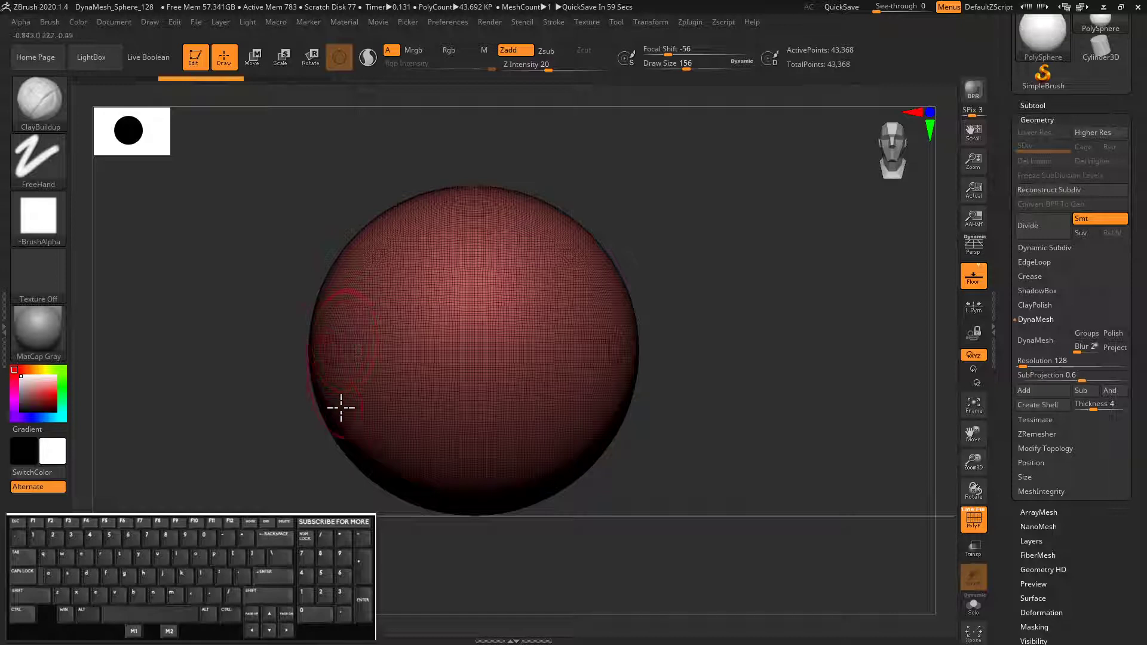
Step: Try an inward-curving ClipCurve cut on the sphere's sides, look over the other clip brushes, and undo the cut
{"action": "mouse_move", "coordinate": [296, 469]}
{"action": "left_mouse_down", "text": "ctrl+shift"}
{"action": "mouse_move", "coordinate": [367, 397]}
{"action": "mouse_move", "coordinate": [379, 359]}
{"action": "mouse_move", "coordinate": [375, 260]}
{"action": "mouse_move", "coordinate": [340, 205]}
{"action": "mouse_move", "coordinate": [307, 199]}
{"action": "mouse_move", "coordinate": [313, 230]}
{"action": "mouse_move", "coordinate": [328, 222]}
{"action": "left_mouse_up", "text": "ctrl+shift"}
{"action": "mouse_move", "coordinate": [210, 363]}
{"action": "left_mouse_down"}
{"action": "mouse_move", "coordinate": [238, 391]}
{"action": "mouse_move", "coordinate": [203, 387]}
{"action": "mouse_move", "coordinate": [215, 454]}
{"action": "left_mouse_up"}
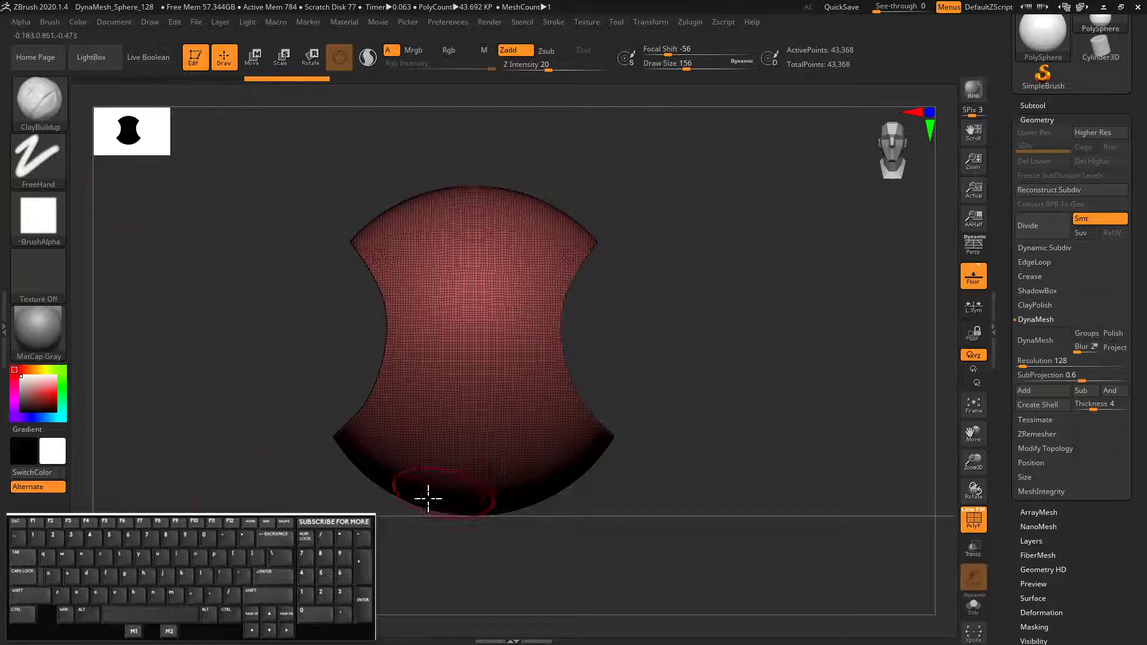
{"action": "left_click", "coordinate": [40, 101], "text": "ctrl+shift"}
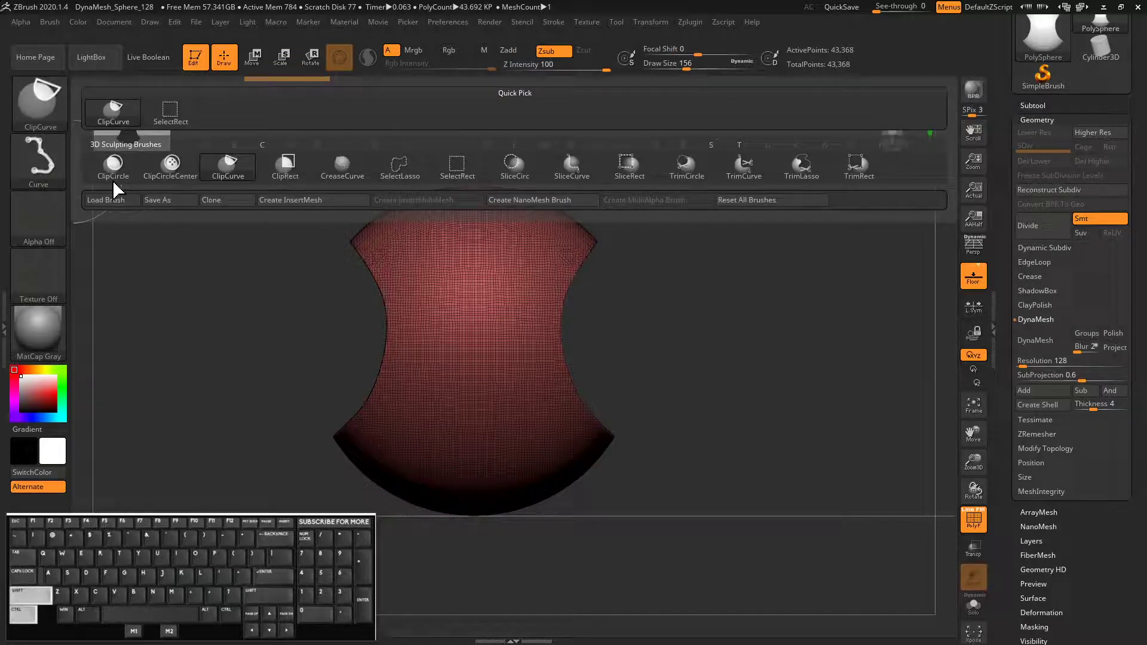
{"action": "mouse_move", "coordinate": [105, 178]}
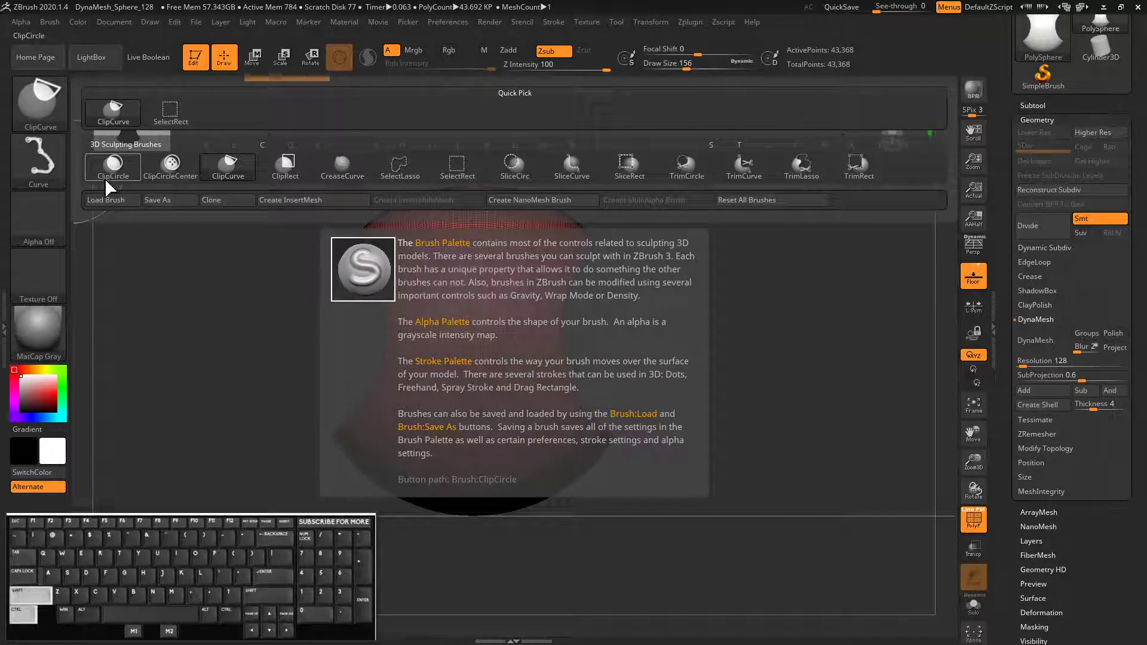
{"action": "mouse_move", "coordinate": [168, 185]}
{"action": "mouse_move", "coordinate": [276, 179]}
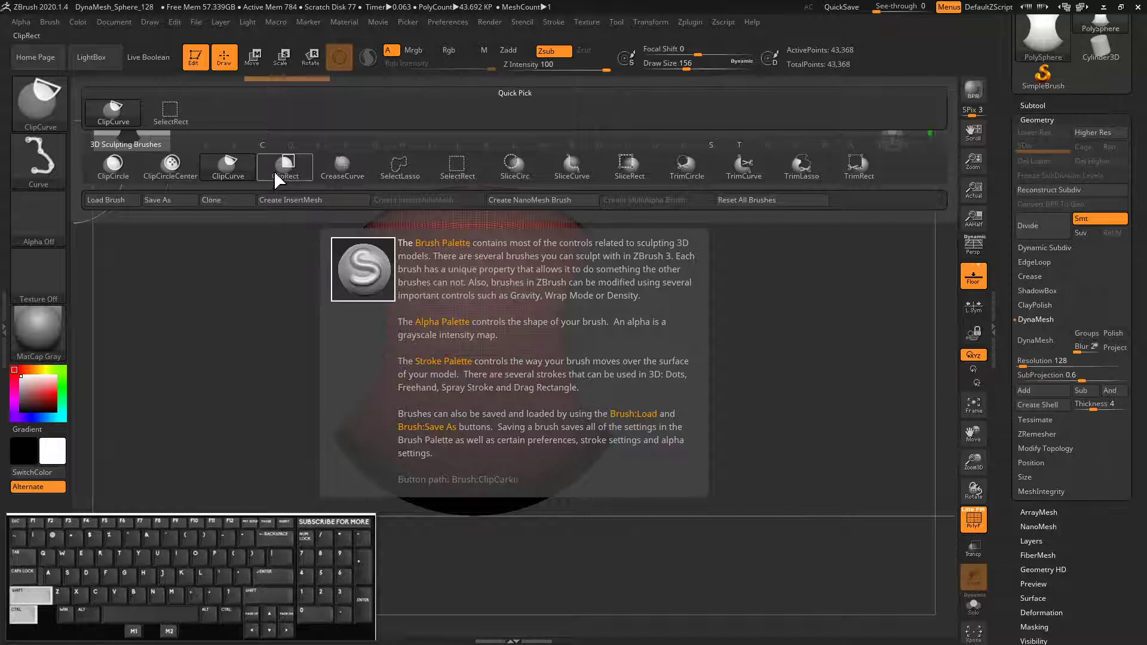
{"action": "left_click", "coordinate": [286, 172], "text": "ctrl+shift"}
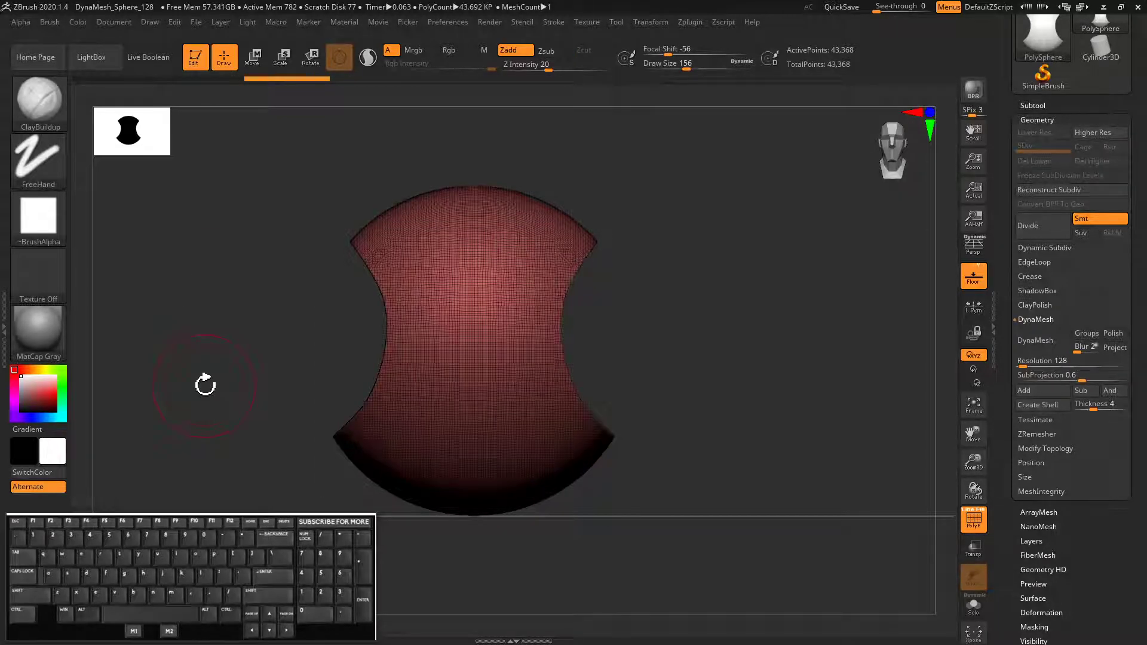
{"action": "key", "text": "ctrl+z"}
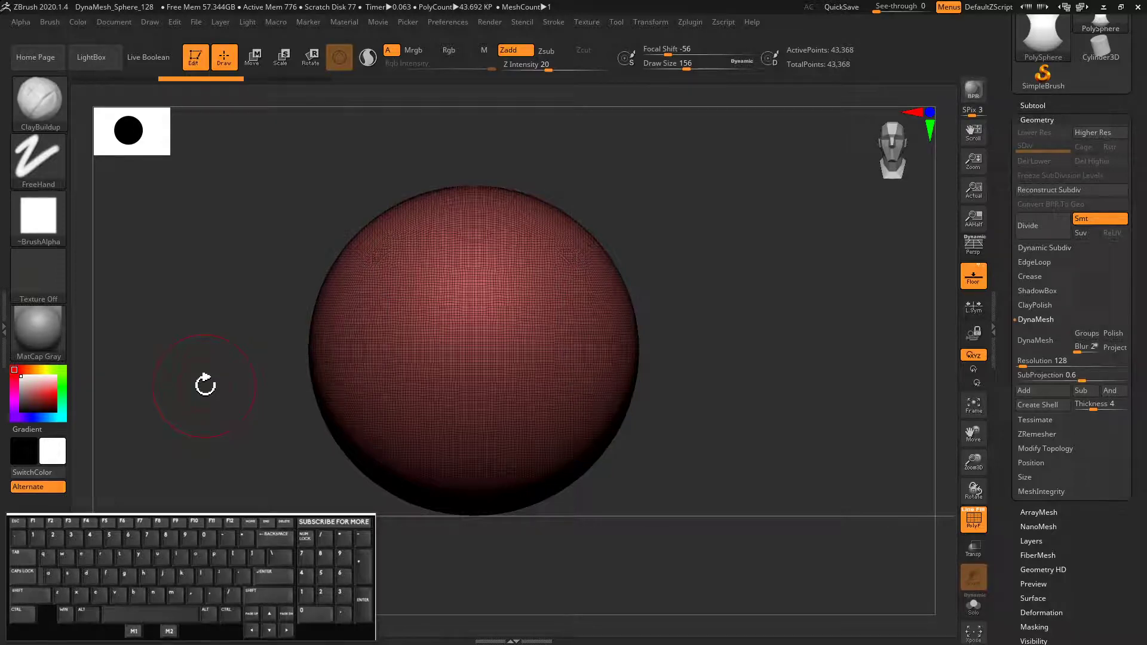
Step: Choose the SliceCurve brush and slice the sphere along a steep diagonal through its front
{"action": "left_click", "coordinate": [39, 99], "text": "ctrl+shift"}
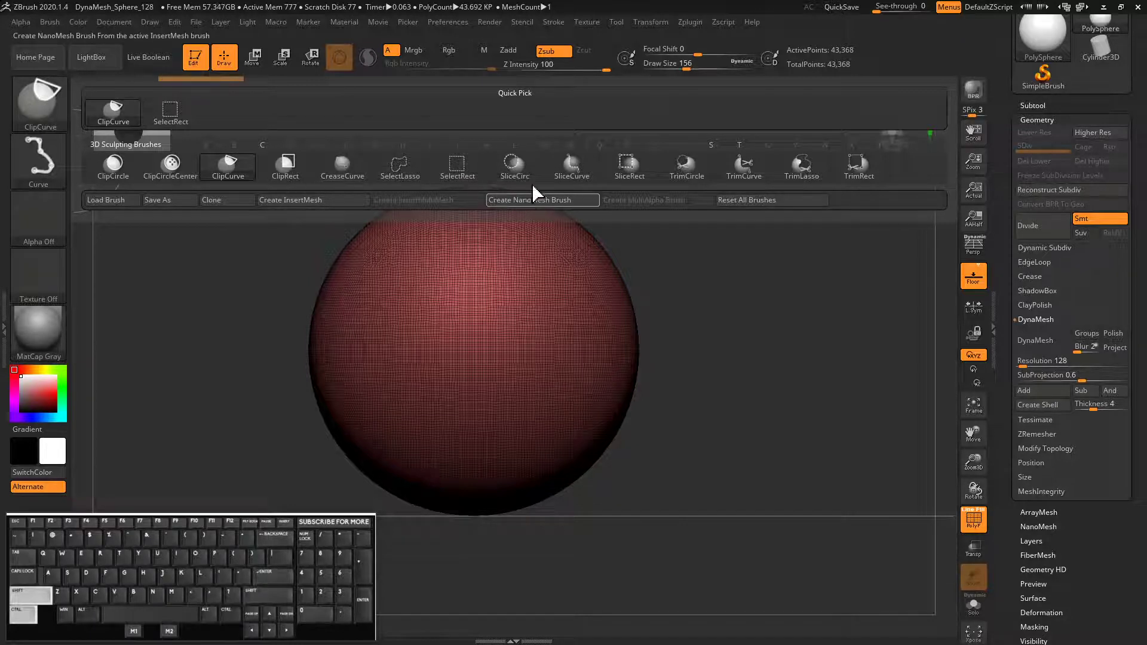
{"action": "mouse_move", "coordinate": [508, 183]}
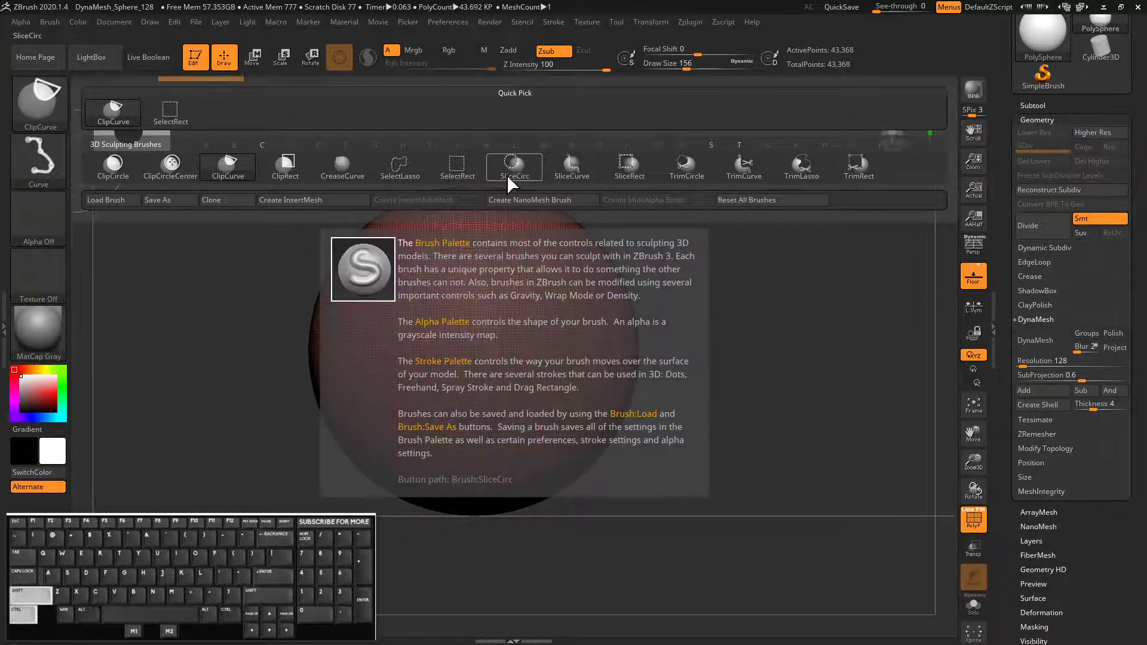
{"action": "left_click", "coordinate": [573, 176], "text": "ctrl+shift"}
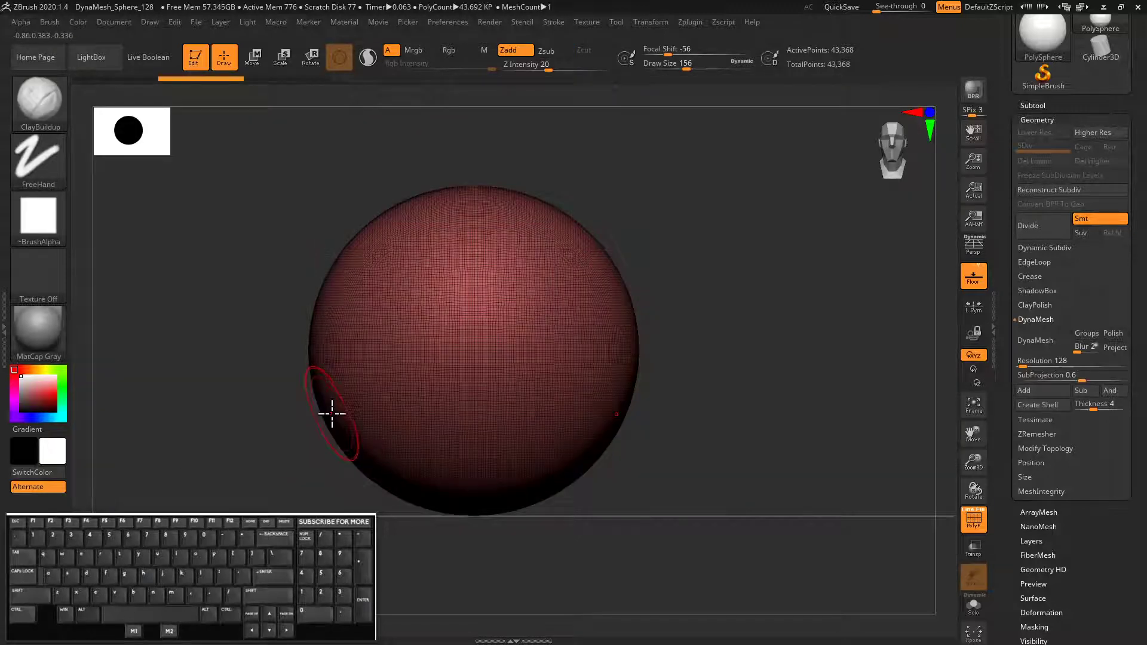
{"action": "left_click", "coordinate": [41, 104], "text": "ctrl+shift"}
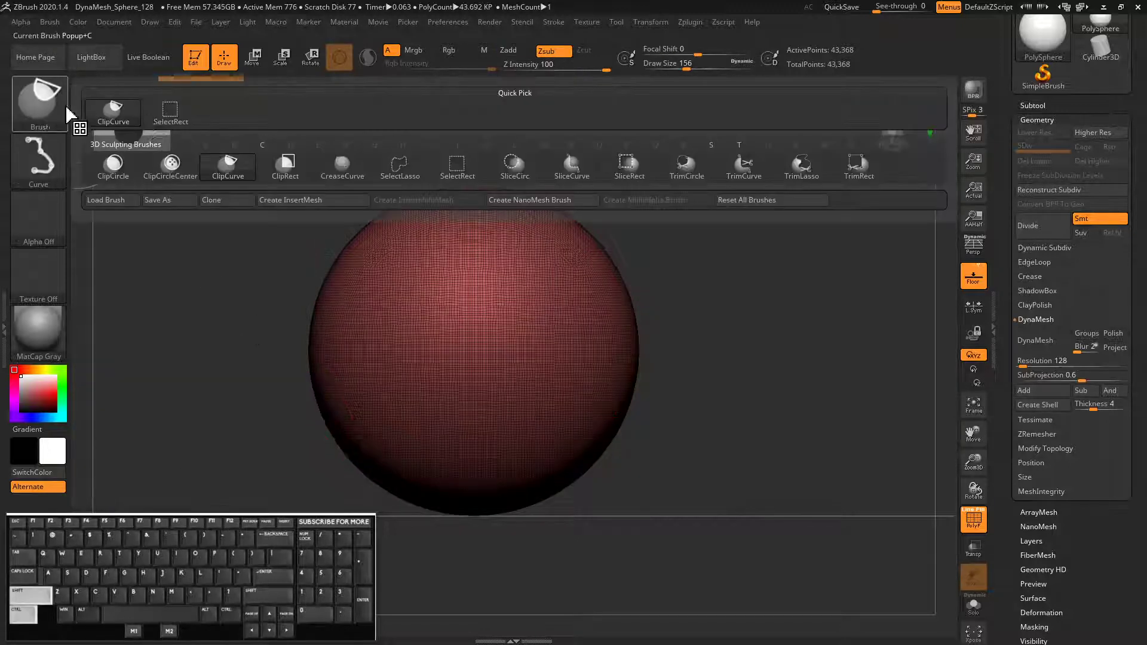
{"action": "left_click", "coordinate": [572, 167], "text": "ctrl+shift"}
{"action": "mouse_move", "coordinate": [333, 487]}
{"action": "left_mouse_down", "text": "ctrl+shift"}
{"action": "mouse_move", "coordinate": [448, 179]}
{"action": "mouse_move", "coordinate": [436, 122]}
{"action": "left_mouse_up", "text": "ctrl+shift"}
{"action": "left_click_drag", "start_coordinate": [195, 305], "coordinate": [194, 352]}
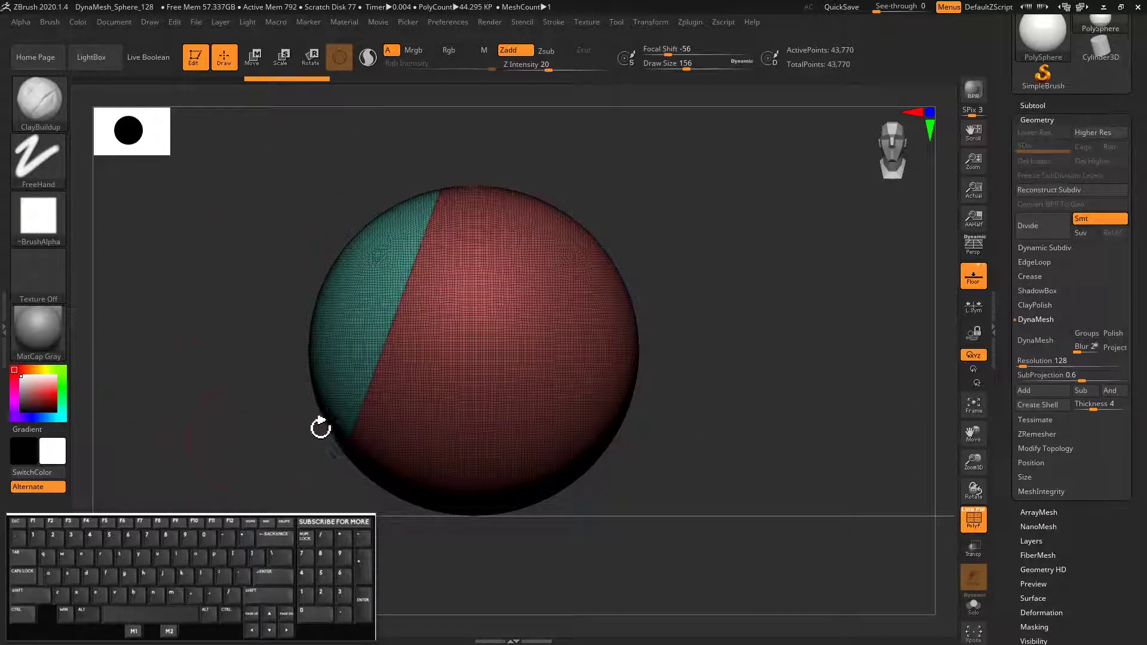
Step: Slice the sphere repeatedly at varied angles into many polygroups, and undo all slices back to the uncut sphere
{"action": "left_click", "coordinate": [1032, 105]}
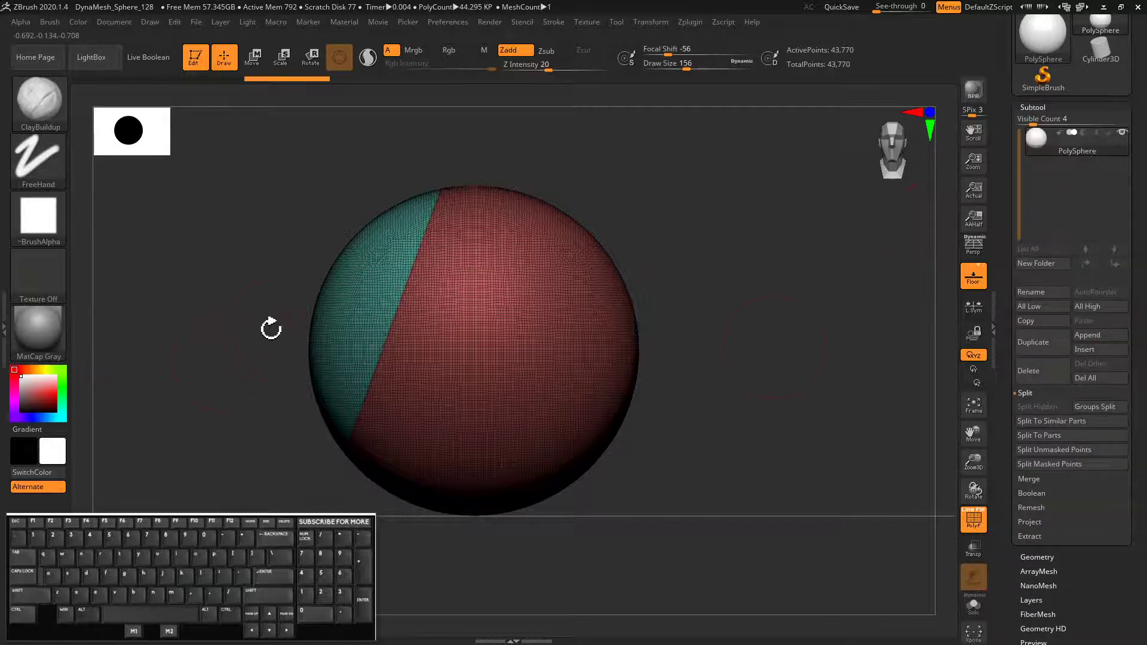
{"action": "left_click_drag", "start_coordinate": [219, 297], "coordinate": [765, 374], "text": "ctrl+shift"}
{"action": "left_click_drag", "start_coordinate": [518, 317], "coordinate": [519, 320], "text": "ctrl+shift"}
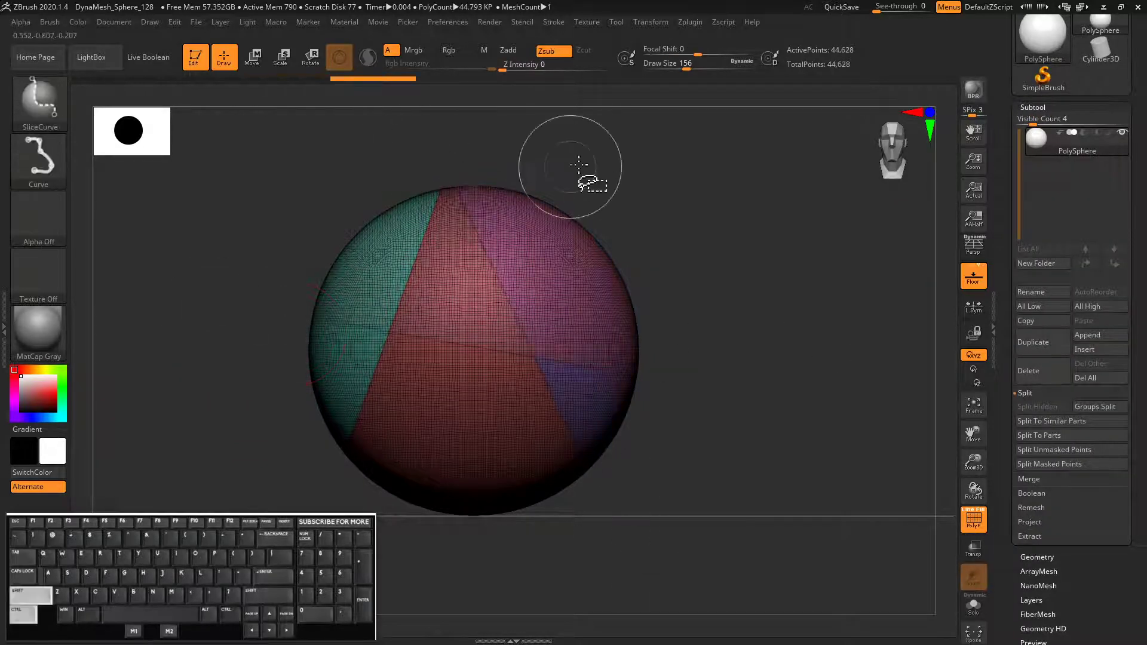
{"action": "left_click_drag", "start_coordinate": [679, 310], "coordinate": [325, 481], "text": "ctrl+shift"}
{"action": "left_click_drag", "start_coordinate": [663, 414], "coordinate": [301, 495], "text": "ctrl+shift"}
{"action": "left_click_drag", "start_coordinate": [533, 539], "coordinate": [328, 194], "text": "ctrl+shift"}
{"action": "left_click_drag", "start_coordinate": [598, 506], "coordinate": [356, 160], "text": "ctrl+shift"}
{"action": "left_click_drag", "start_coordinate": [644, 408], "coordinate": [327, 157], "text": "ctrl+shift"}
{"action": "left_click_drag", "start_coordinate": [610, 183], "coordinate": [313, 345], "text": "ctrl+shift"}
{"action": "left_click_drag", "start_coordinate": [612, 240], "coordinate": [336, 401], "text": "ctrl+shift"}
{"action": "left_click_drag", "start_coordinate": [346, 225], "coordinate": [487, 569], "text": "ctrl+shift"}
{"action": "left_click_drag", "start_coordinate": [422, 174], "coordinate": [514, 472], "text": "ctrl+shift"}
{"action": "left_click_drag", "start_coordinate": [317, 430], "coordinate": [259, 321]}
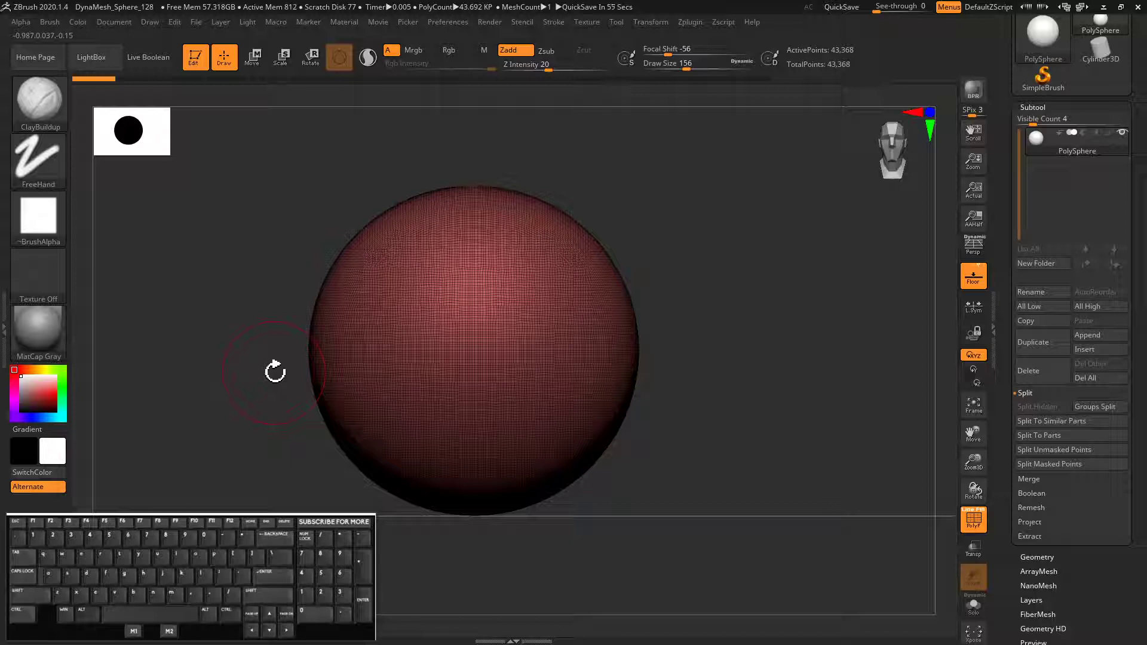
Step: Slice the sphere horizontally above its middle with SliceCurve and examine the mesh along the polygroup border
{"action": "key", "text": "shift"}
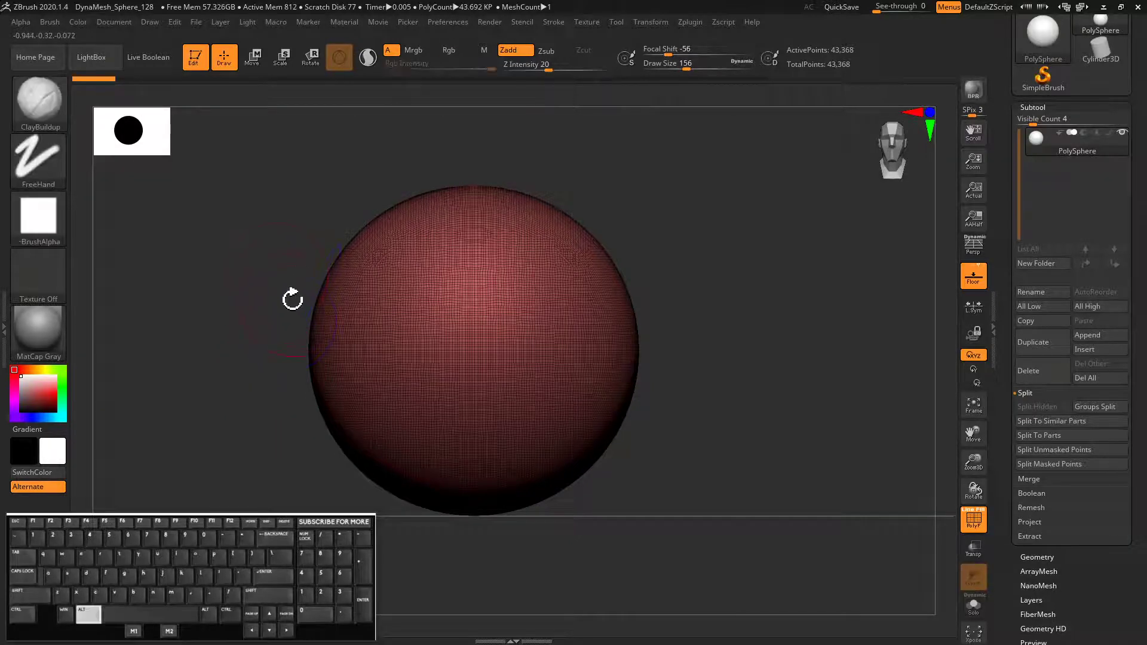
{"action": "key", "text": "ctrl+shift"}
{"action": "left_click_drag", "start_coordinate": [245, 278], "coordinate": [691, 274], "text": "ctrl+shift"}
{"action": "left_click_drag", "start_coordinate": [218, 263], "coordinate": [628, 463], "text": "alt"}
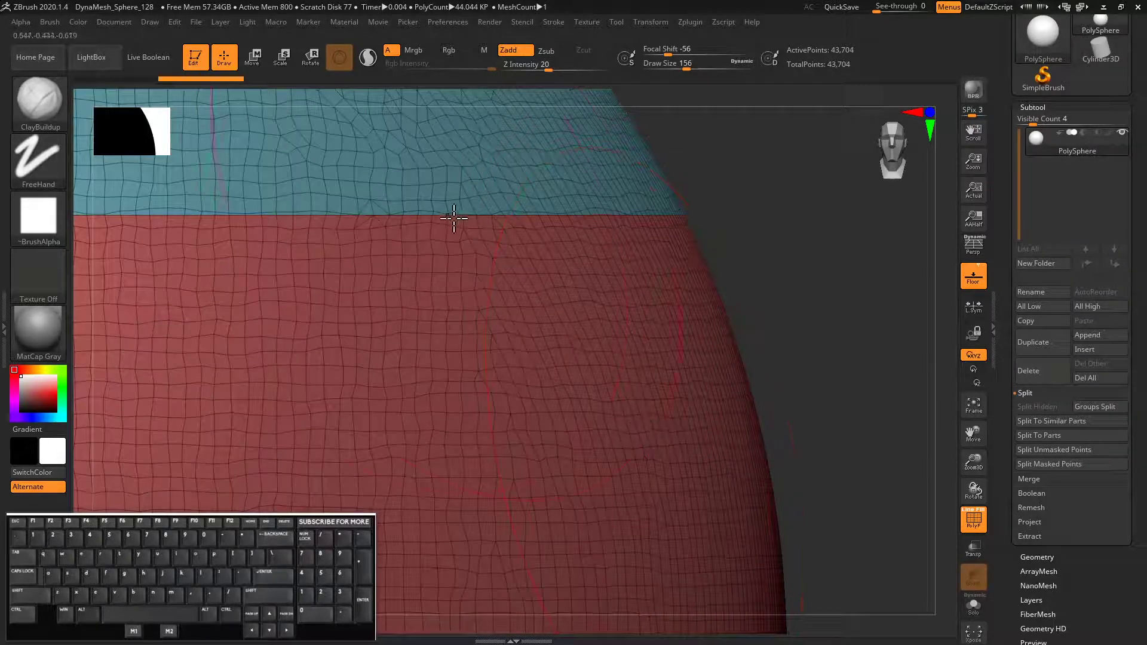
{"action": "left_click_drag", "start_coordinate": [771, 253], "coordinate": [831, 326]}
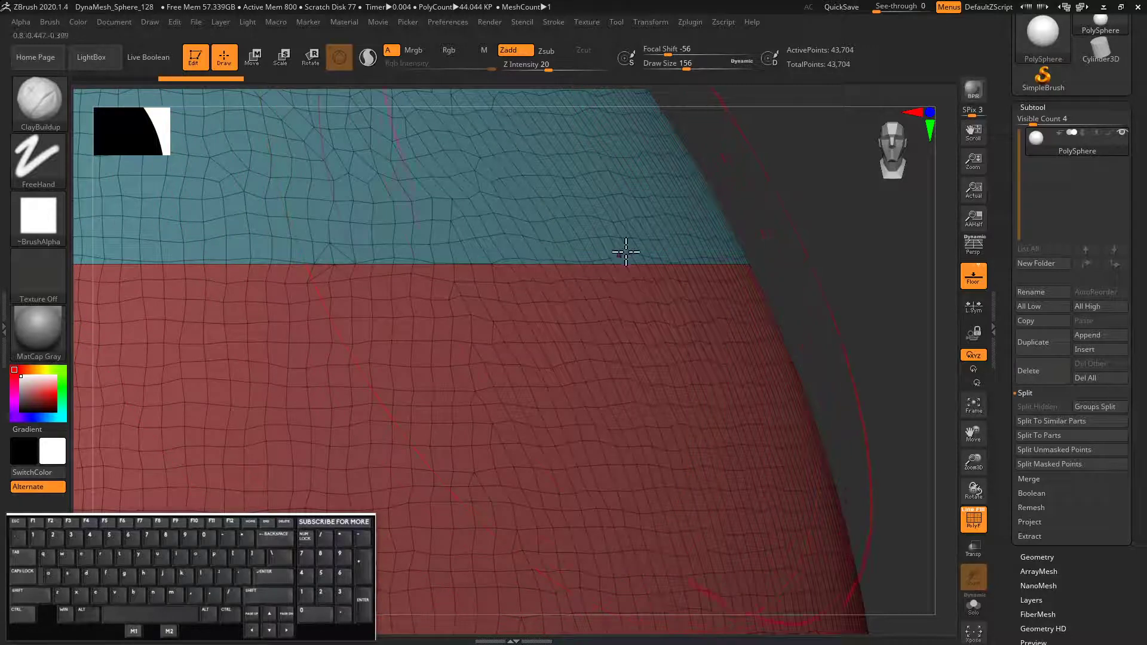
{"action": "left_click_drag", "start_coordinate": [820, 240], "coordinate": [544, 499], "text": "alt"}
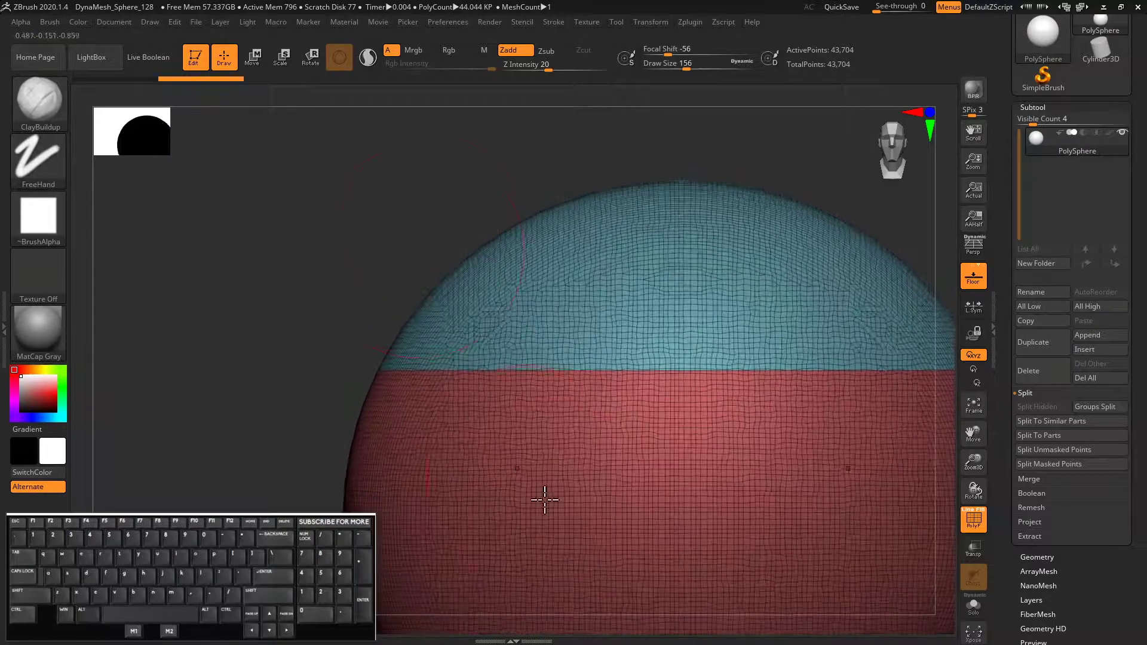
Step: Switch to the SelectRect brush and isolate the polygroup above the horizontal slice
{"action": "left_click", "coordinate": [45, 109], "text": "ctrl+shift"}
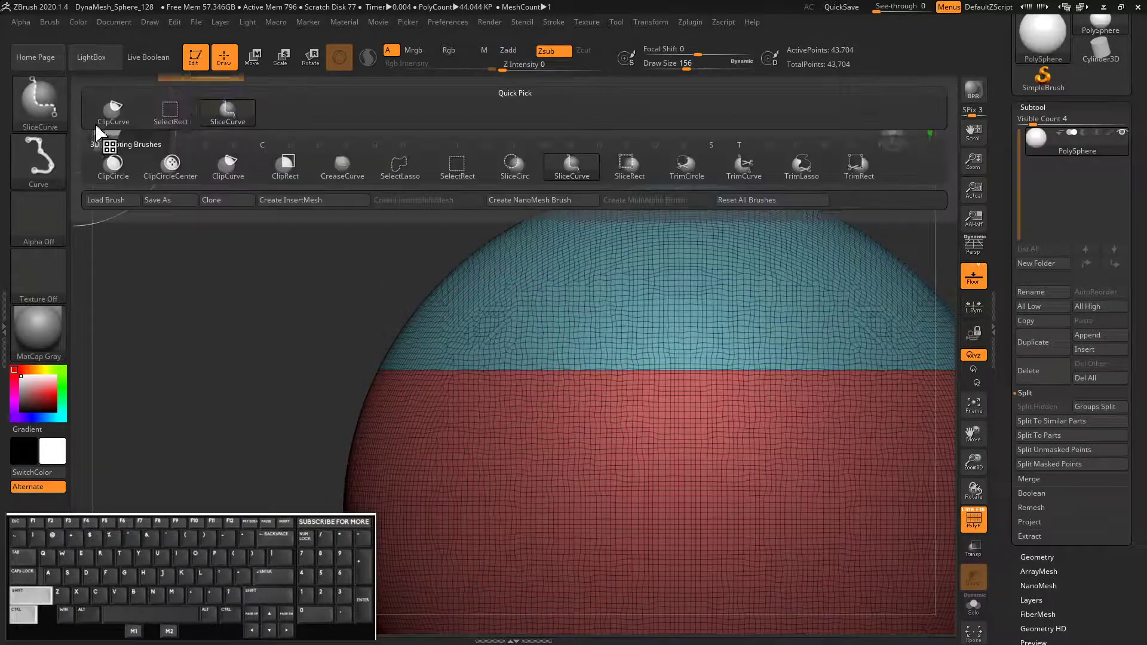
{"action": "left_click", "coordinate": [169, 122], "text": "ctrl+shift"}
{"action": "left_click", "coordinate": [542, 320], "text": "ctrl+shift"}
{"action": "left_click_drag", "start_coordinate": [234, 288], "coordinate": [917, 538]}
Step: Turn on double-sided display for the isolated cap
{"action": "left_click_drag", "start_coordinate": [1006, 566], "coordinate": [999, 414]}
{"action": "left_click_drag", "start_coordinate": [1048, 327], "coordinate": [1053, 383]}
{"action": "left_click", "coordinate": [1032, 164]}
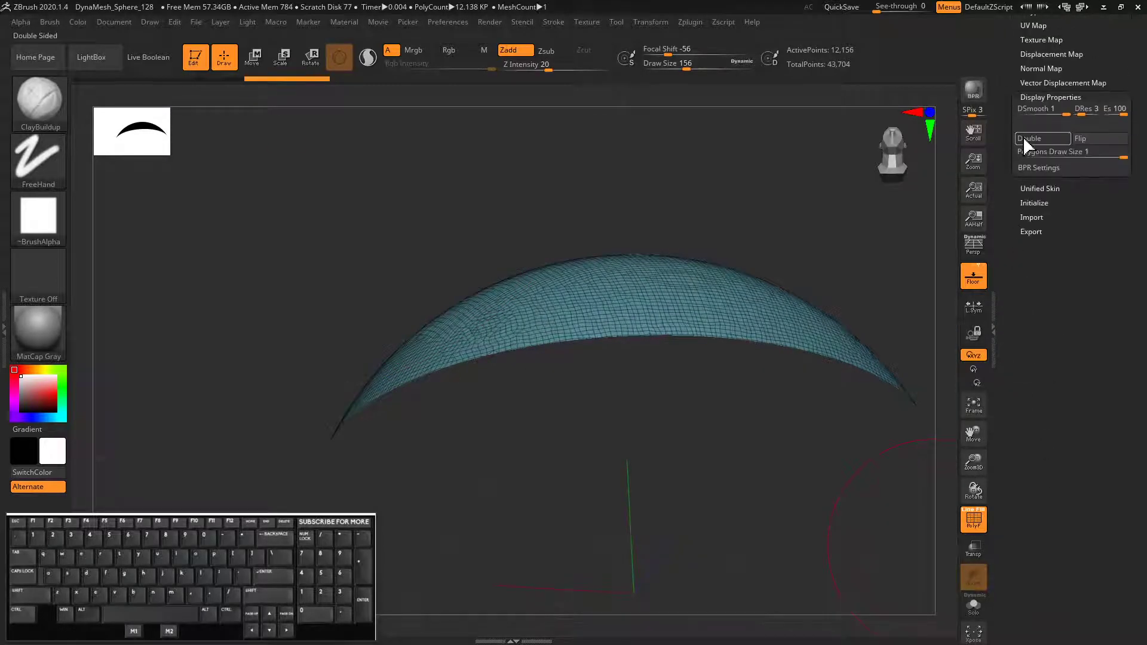
{"action": "left_click", "coordinate": [1024, 139]}
Step: Examine the cap's sliced edge close up and its hollow interior from below
{"action": "left_click_drag", "start_coordinate": [287, 306], "coordinate": [342, 379]}
{"action": "left_click_drag", "start_coordinate": [219, 353], "coordinate": [343, 421], "text": "alt"}
{"action": "left_click_drag", "start_coordinate": [150, 289], "coordinate": [232, 382], "text": "alt"}
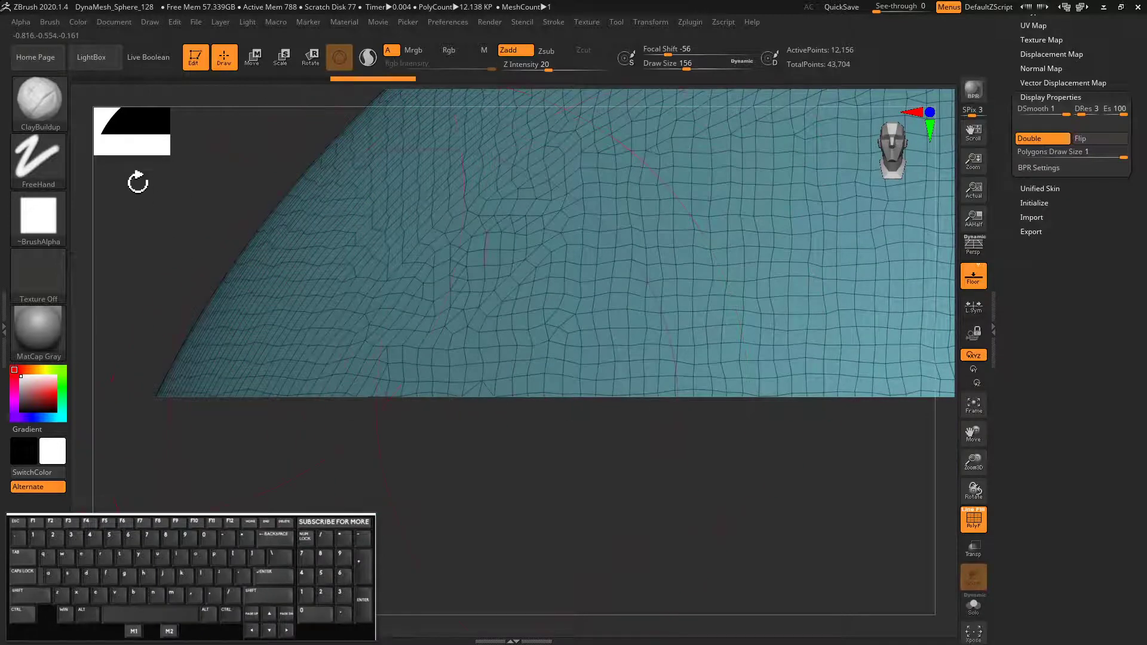
{"action": "left_click_drag", "start_coordinate": [183, 199], "coordinate": [100, 179], "text": "alt"}
{"action": "left_click_drag", "start_coordinate": [371, 379], "coordinate": [396, 433], "text": "alt"}
{"action": "left_click_drag", "start_coordinate": [265, 369], "coordinate": [267, 341], "text": "shift"}
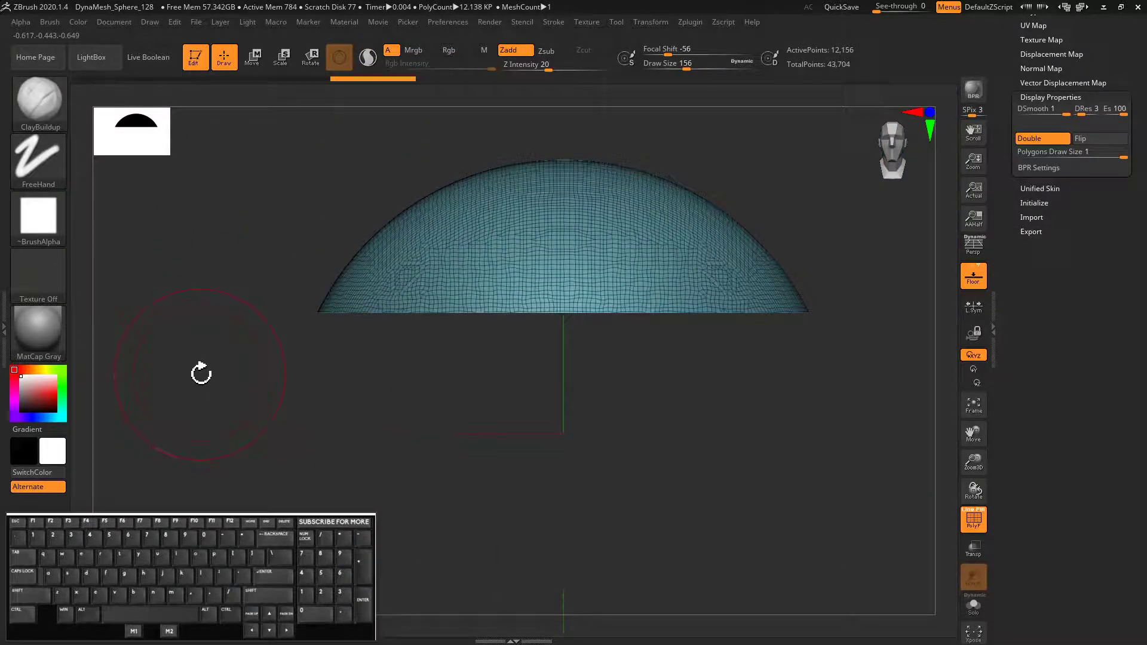
{"action": "mouse_move", "coordinate": [208, 369]}
{"action": "left_mouse_down"}
{"action": "mouse_move", "coordinate": [210, 343]}
{"action": "mouse_move", "coordinate": [205, 361]}
{"action": "left_mouse_up"}
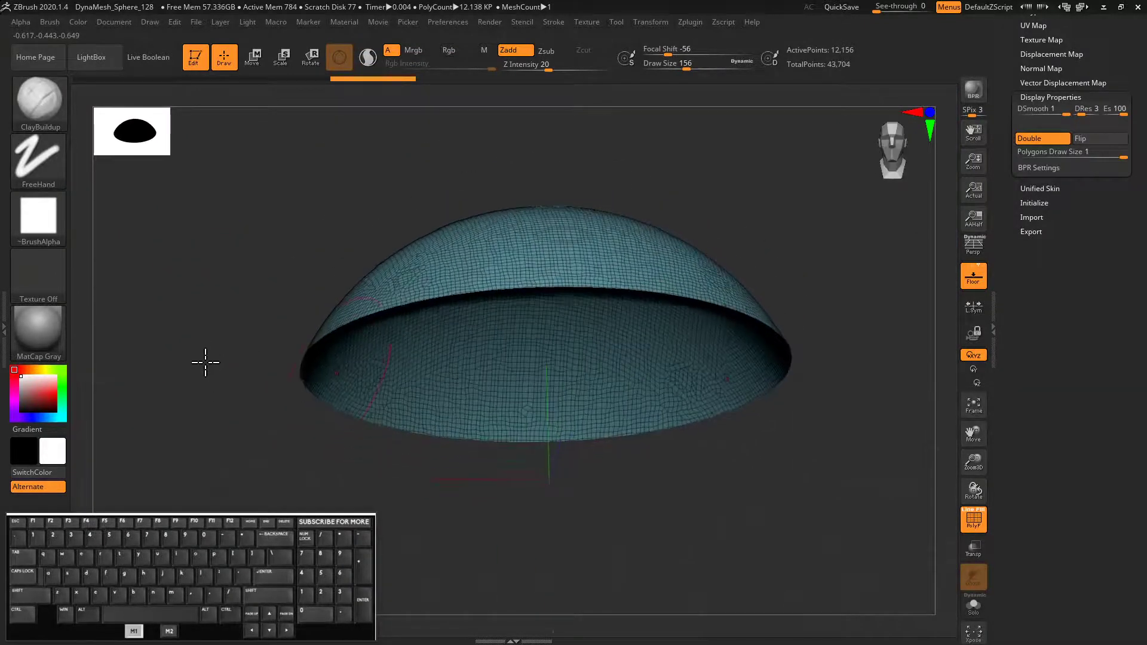
{"action": "left_click_drag", "start_coordinate": [1040, 412], "coordinate": [1067, 555]}
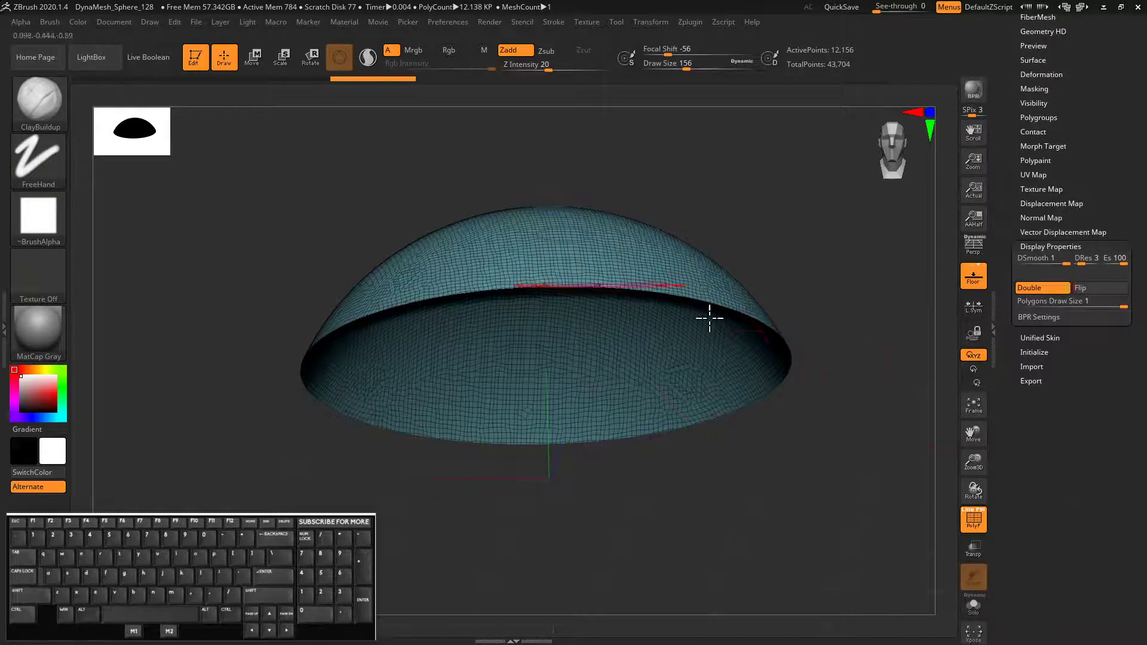
{"action": "left_click_drag", "start_coordinate": [247, 248], "coordinate": [240, 291]}
Step: Split the hidden lower part of the sphere into its own subtool and hide that subtool
{"action": "left_click", "coordinate": [1030, 245]}
{"action": "left_click_drag", "start_coordinate": [1007, 256], "coordinate": [1008, 470]}
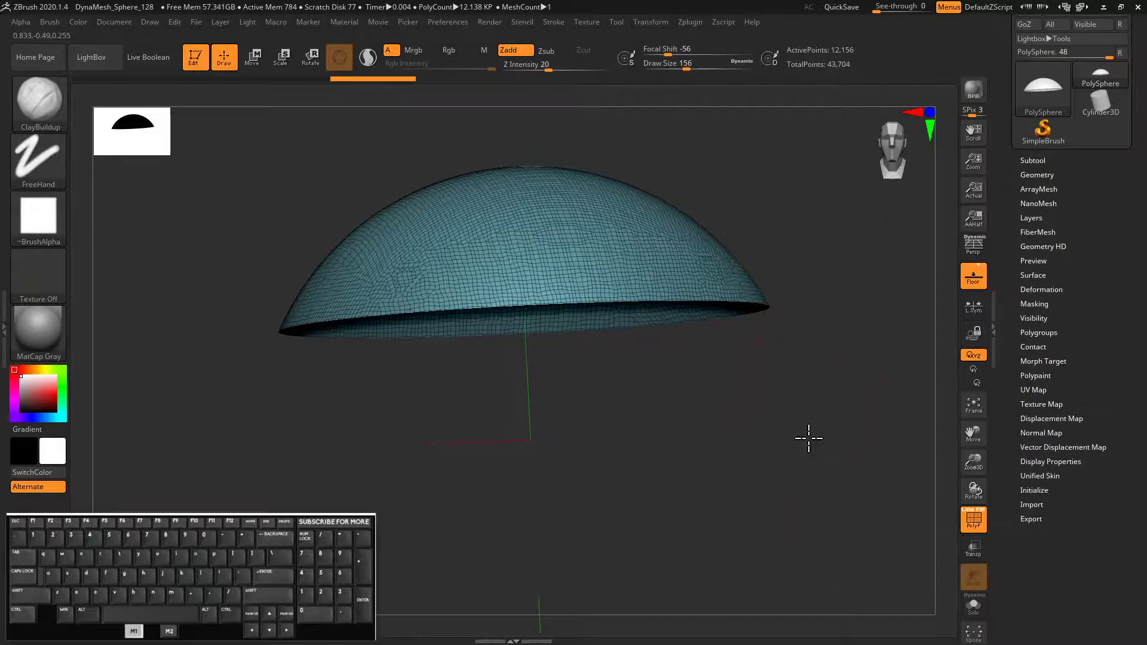
{"action": "left_click_drag", "start_coordinate": [808, 438], "coordinate": [850, 419]}
{"action": "left_click", "coordinate": [1032, 160]}
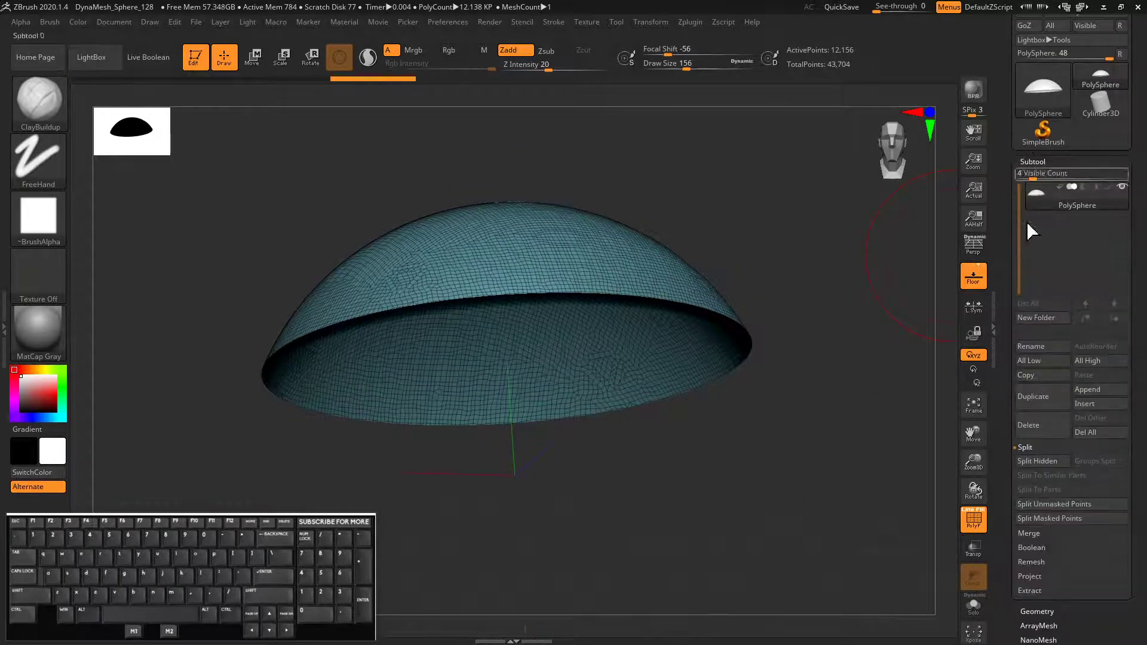
{"action": "left_click", "coordinate": [1026, 461]}
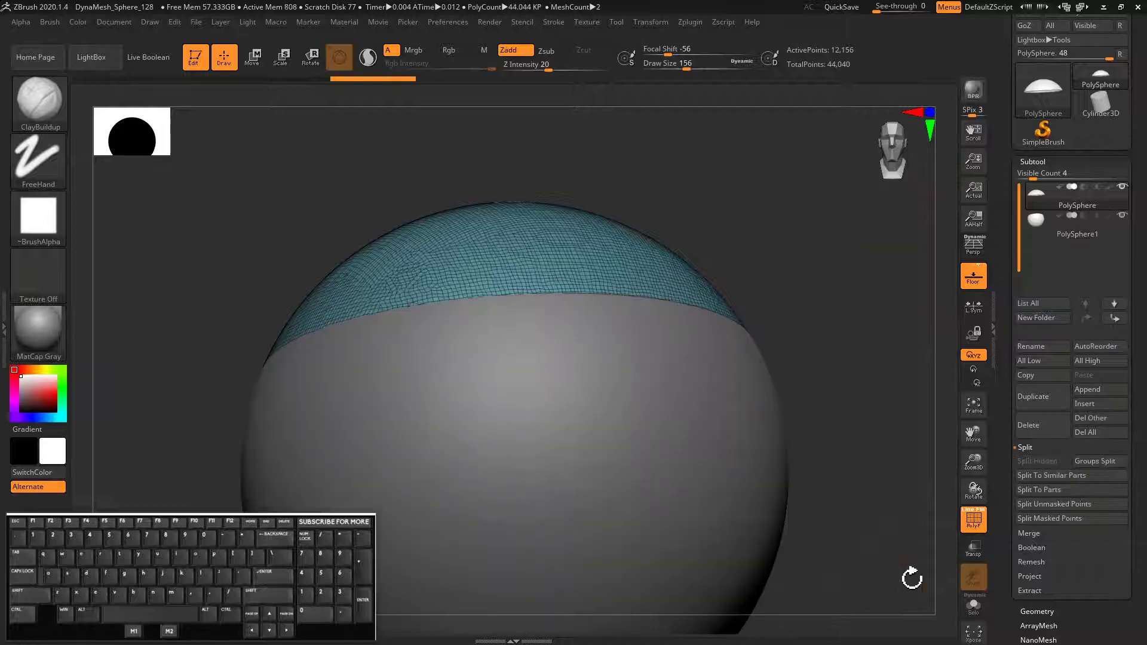
{"action": "left_click", "coordinate": [1037, 221]}
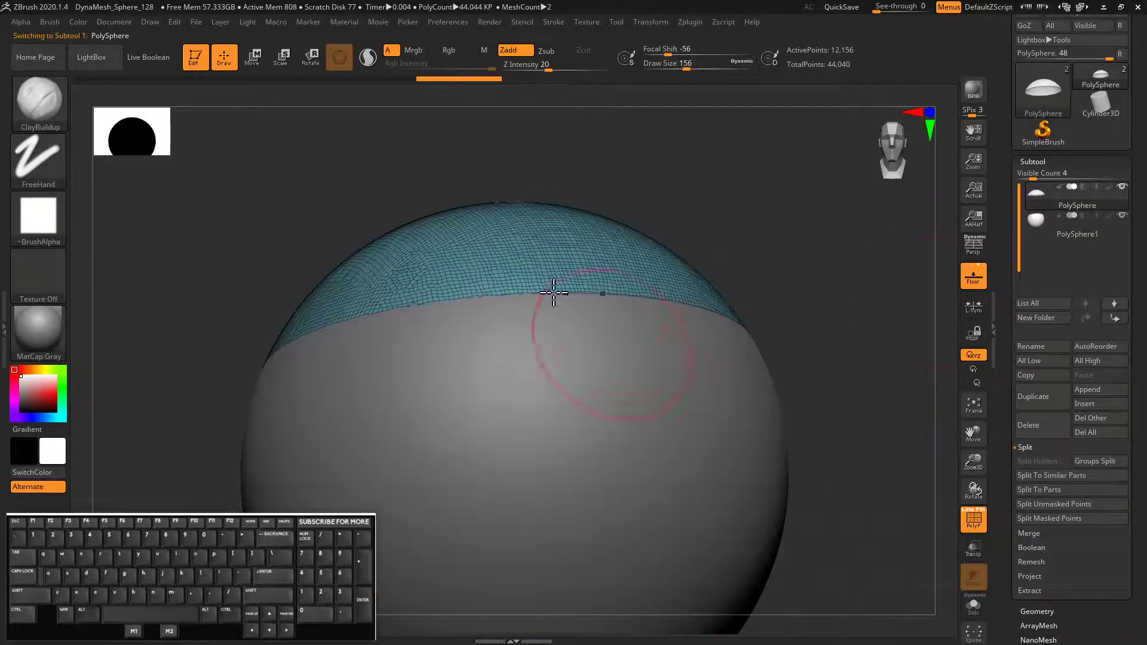
{"action": "left_click", "coordinate": [1122, 216]}
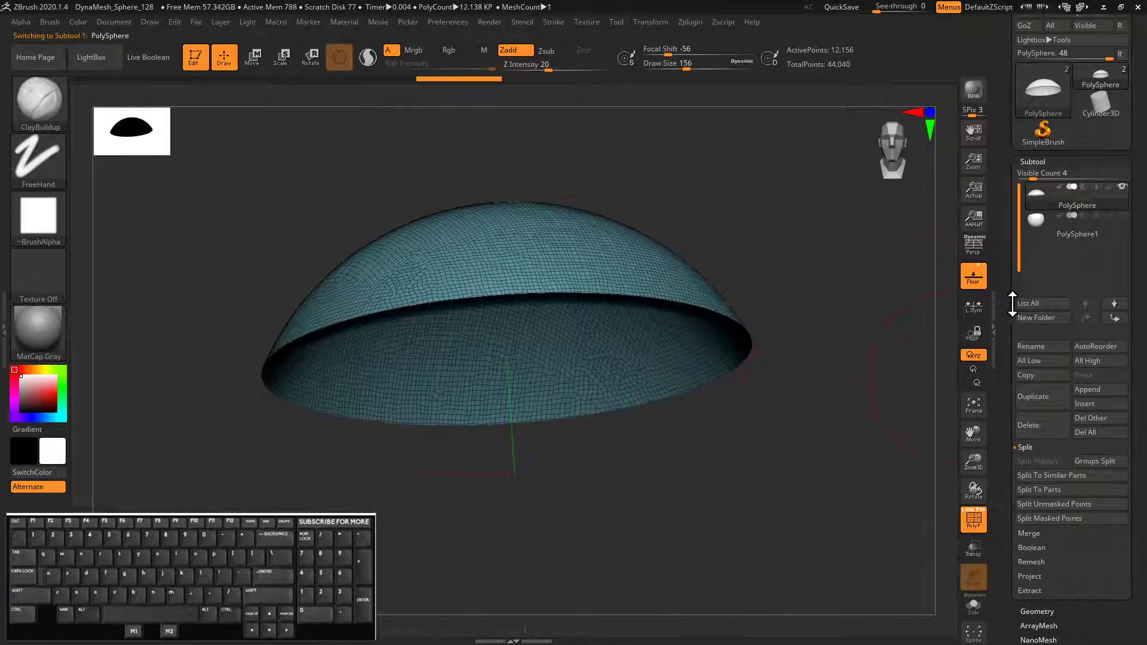
Step: Close the open underside of the cap with Close Holes and inspect the filled surface from below
{"action": "scroll", "coordinate": [1012, 304], "scroll_direction": "down", "scroll_amount": 5}
{"action": "scroll", "coordinate": [1005, 449], "scroll_direction": "down", "scroll_amount": 3}
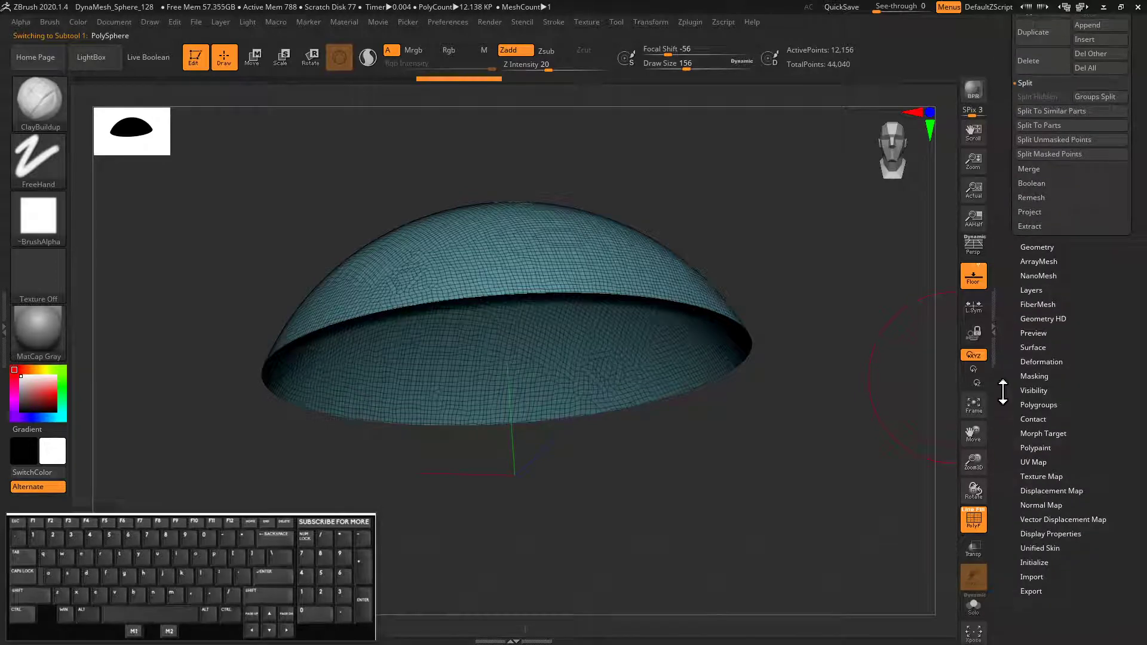
{"action": "left_click", "coordinate": [1028, 246]}
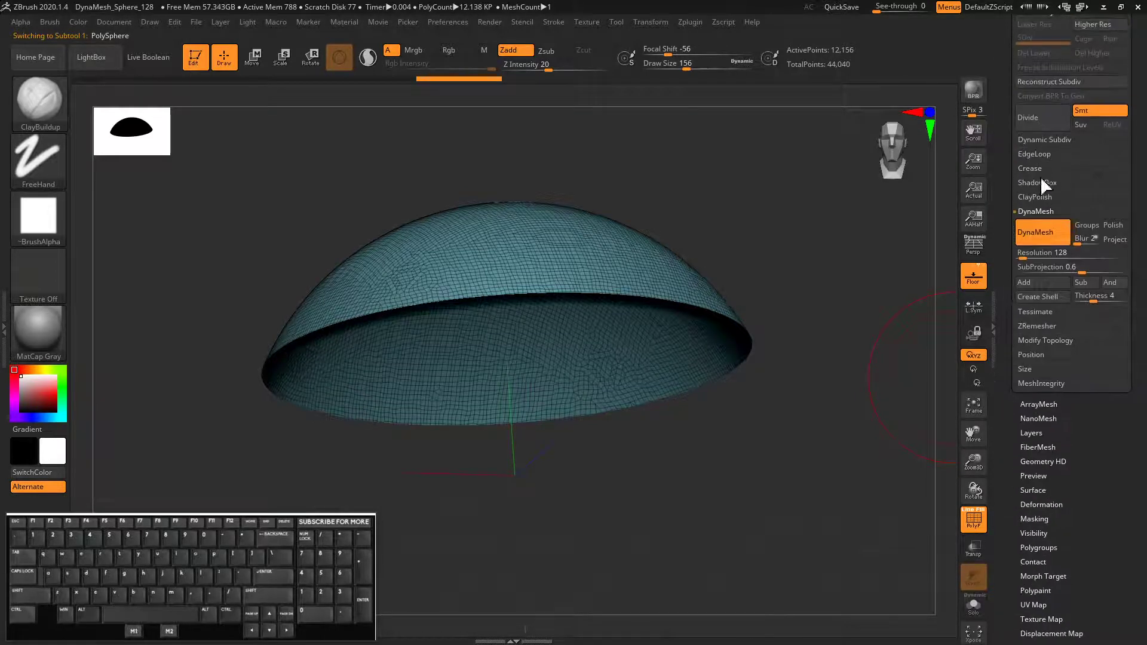
{"action": "left_click", "coordinate": [1029, 341]}
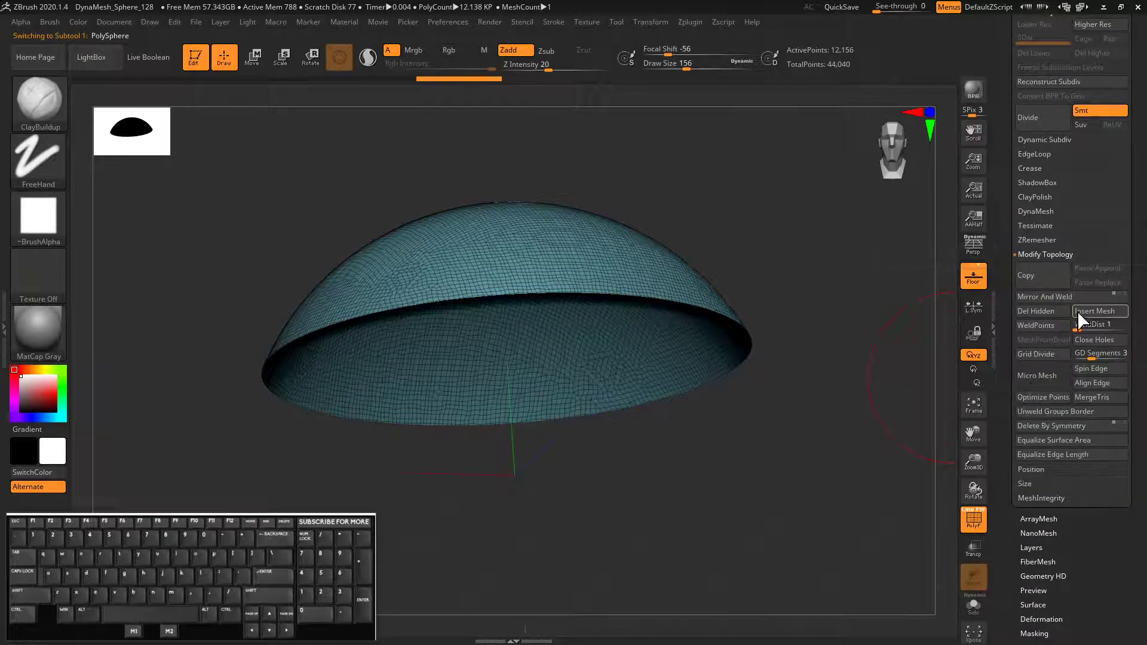
{"action": "left_click", "coordinate": [1089, 340]}
{"action": "left_click_drag", "start_coordinate": [269, 256], "coordinate": [238, 243]}
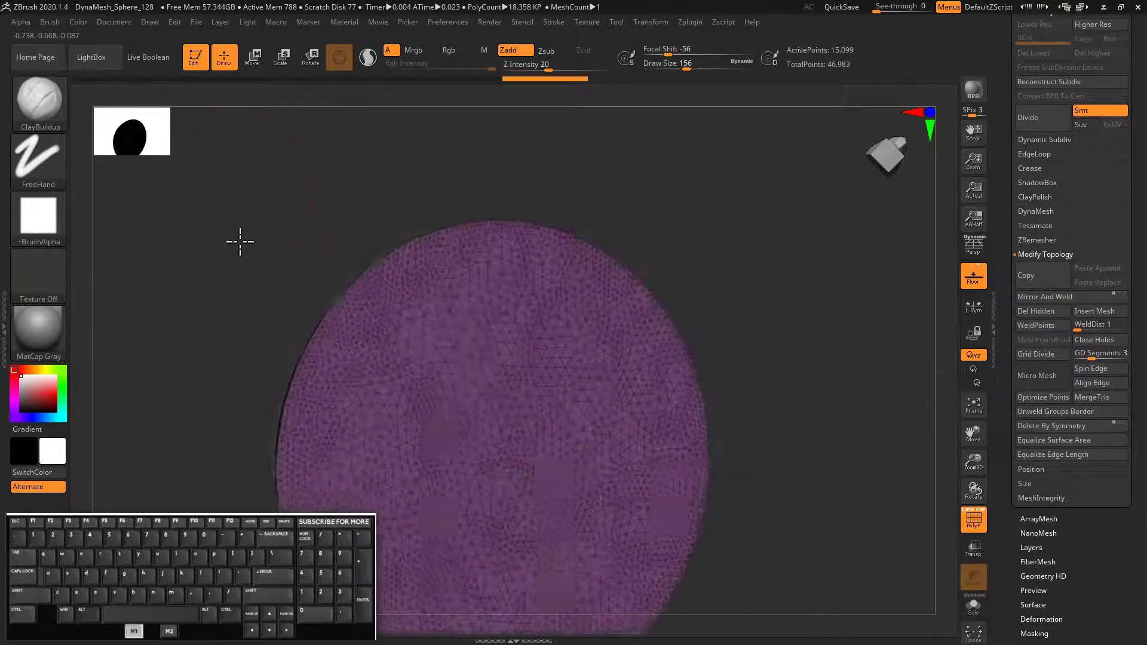
Step: Undo the fills on the cap's underside and close the open underside again with Close Holes
{"action": "key", "text": "ctrl+z"}
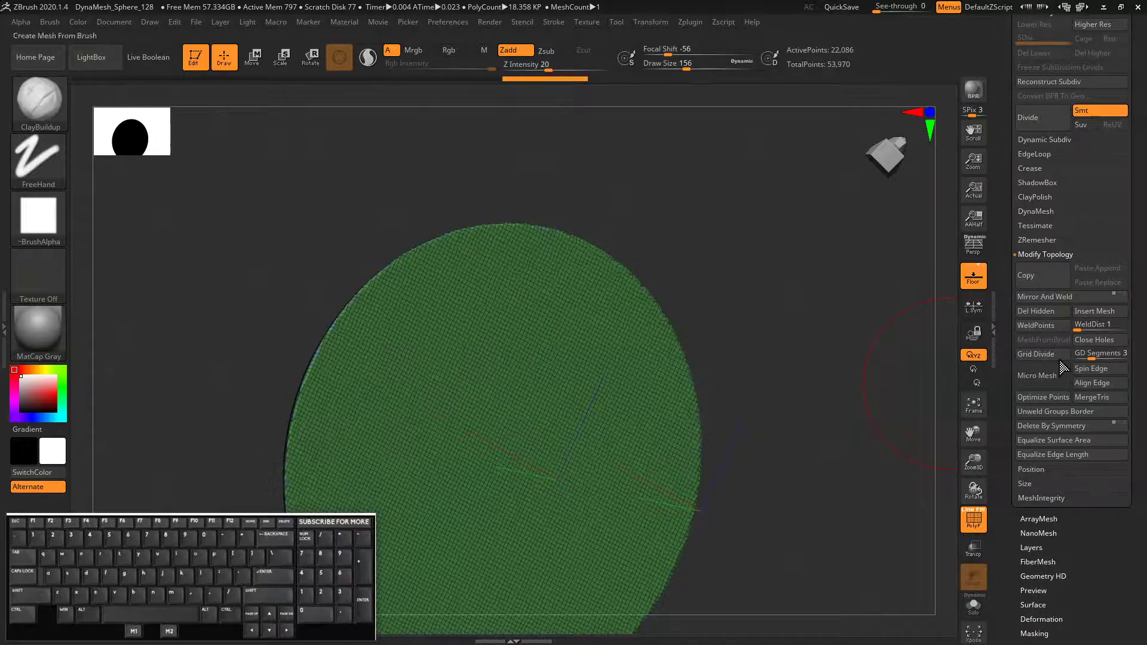
{"action": "left_click_drag", "start_coordinate": [298, 239], "coordinate": [307, 333]}
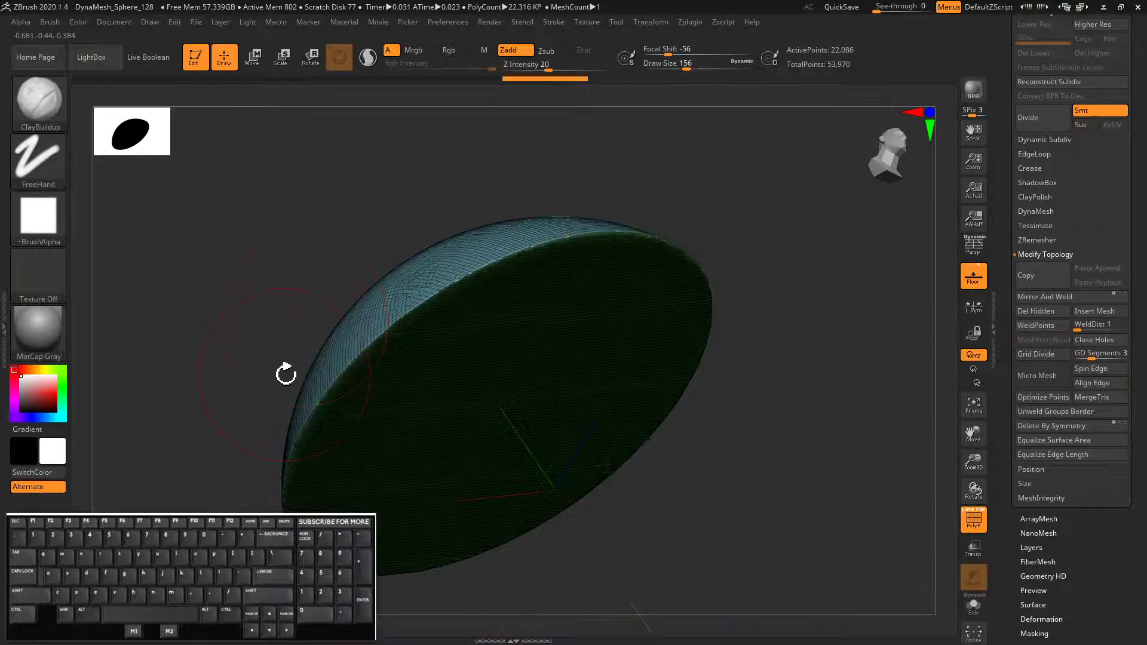
{"action": "key", "text": "ctrl+z"}
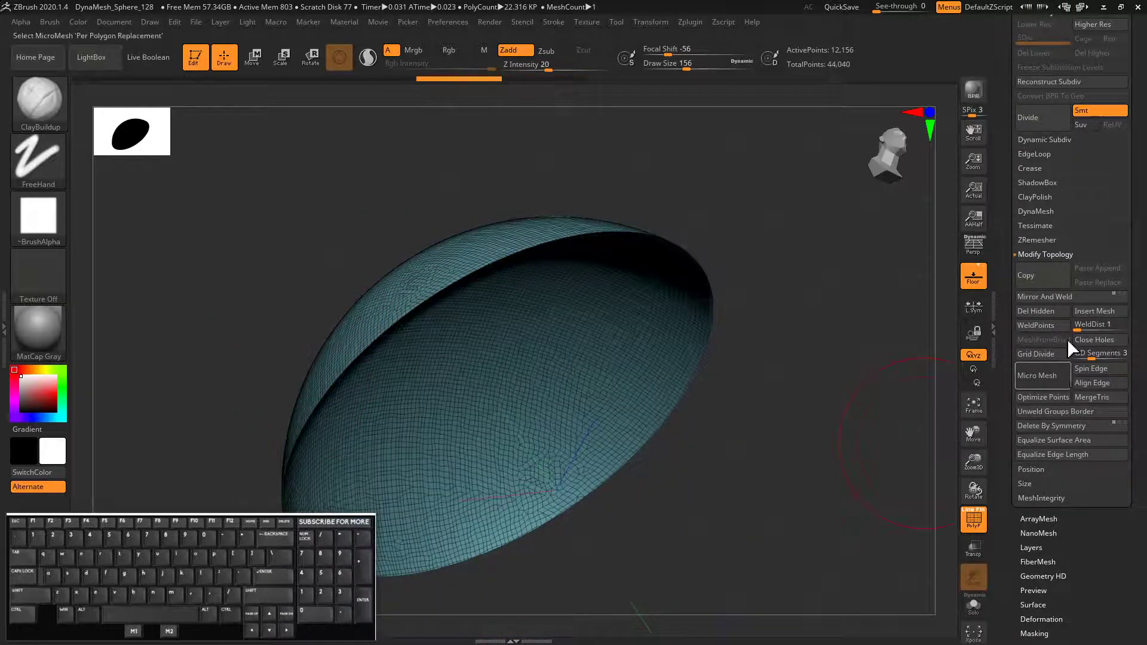
{"action": "left_click", "coordinate": [1088, 341]}
{"action": "left_click_drag", "start_coordinate": [276, 311], "coordinate": [519, 500]}
{"action": "left_click_drag", "start_coordinate": [708, 479], "coordinate": [334, 308], "text": "alt"}
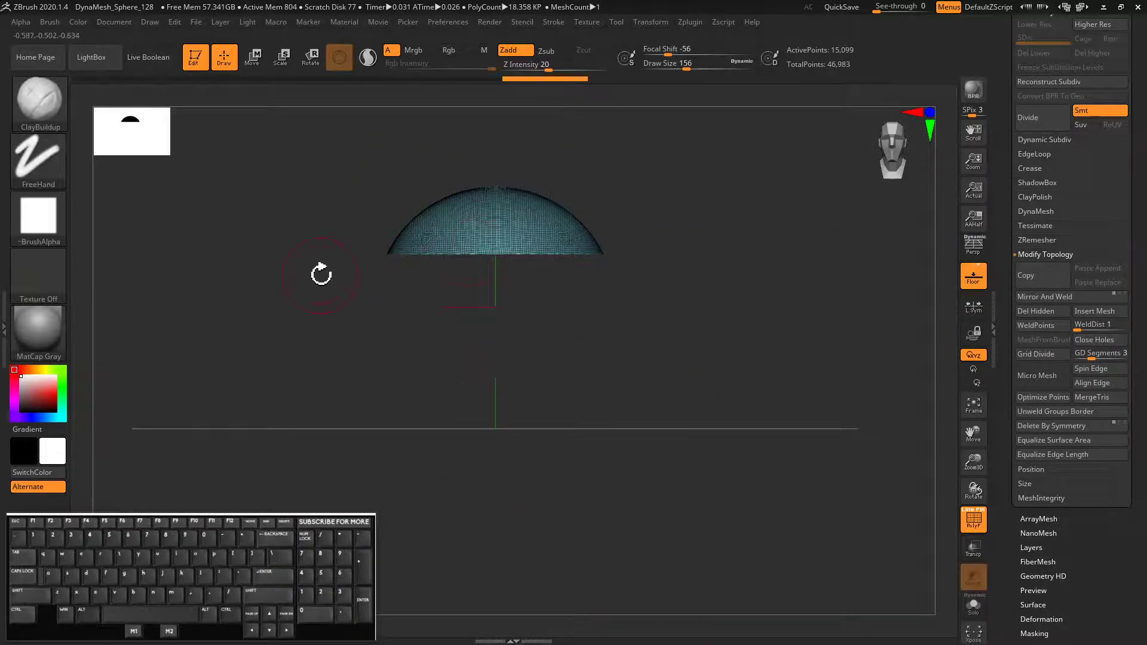
{"action": "left_click_drag", "start_coordinate": [327, 360], "coordinate": [279, 325]}
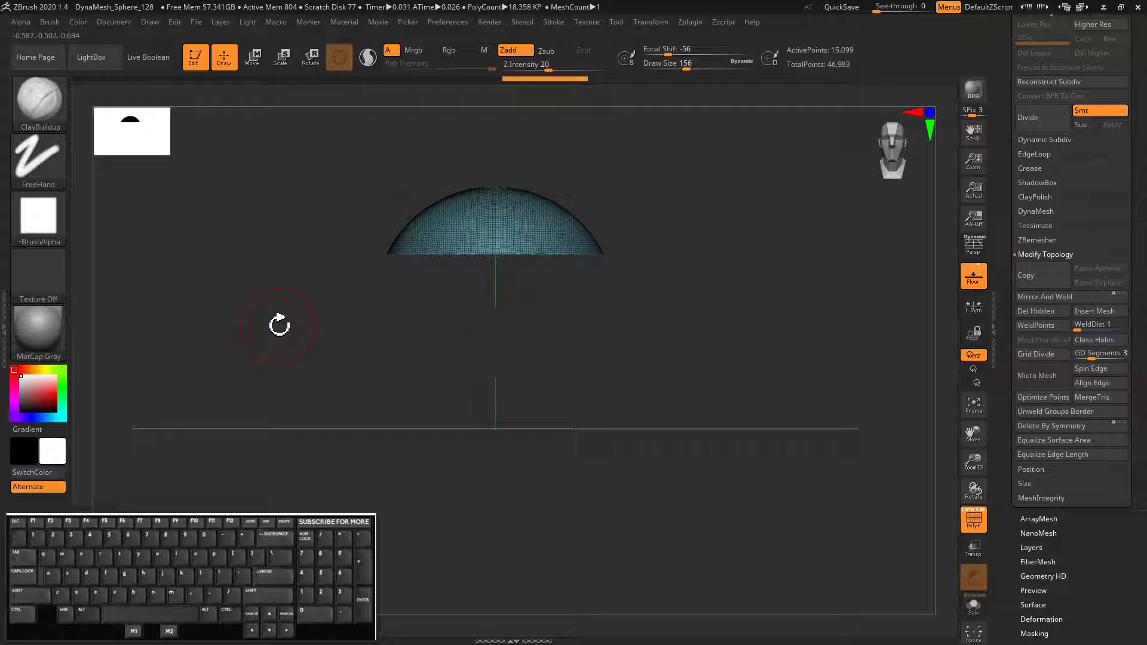
Step: Slice a curved section off the upper-left shoulder of the cap with the SliceCurve brush
{"action": "key", "text": "ctrl+shift"}
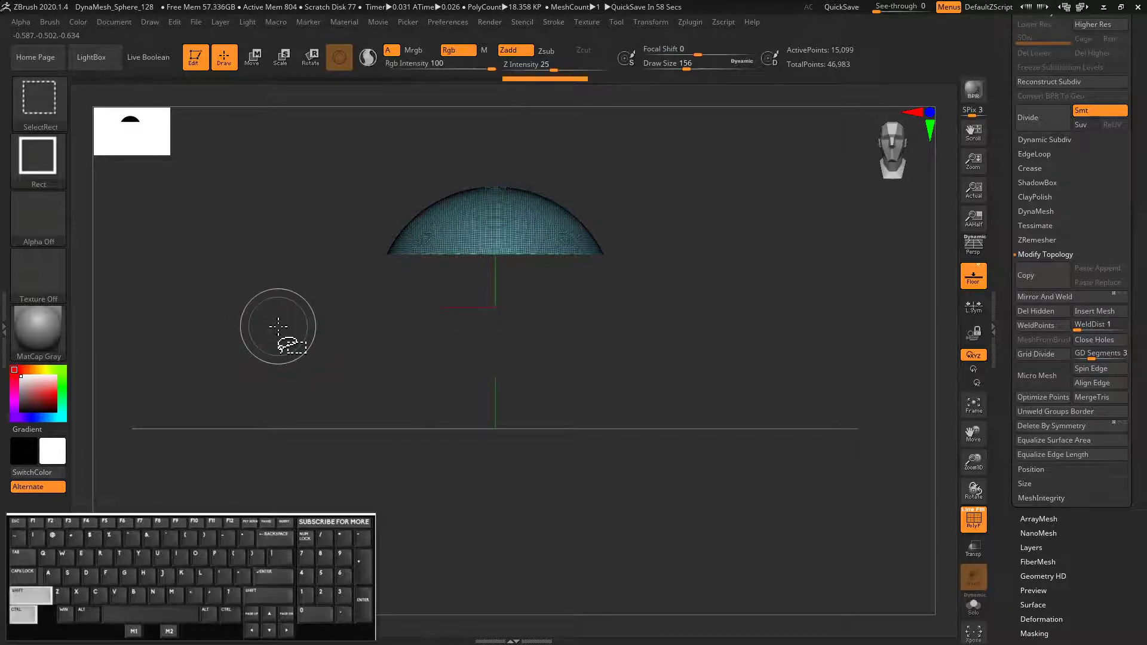
{"action": "left_click", "coordinate": [37, 107], "text": "ctrl+shift"}
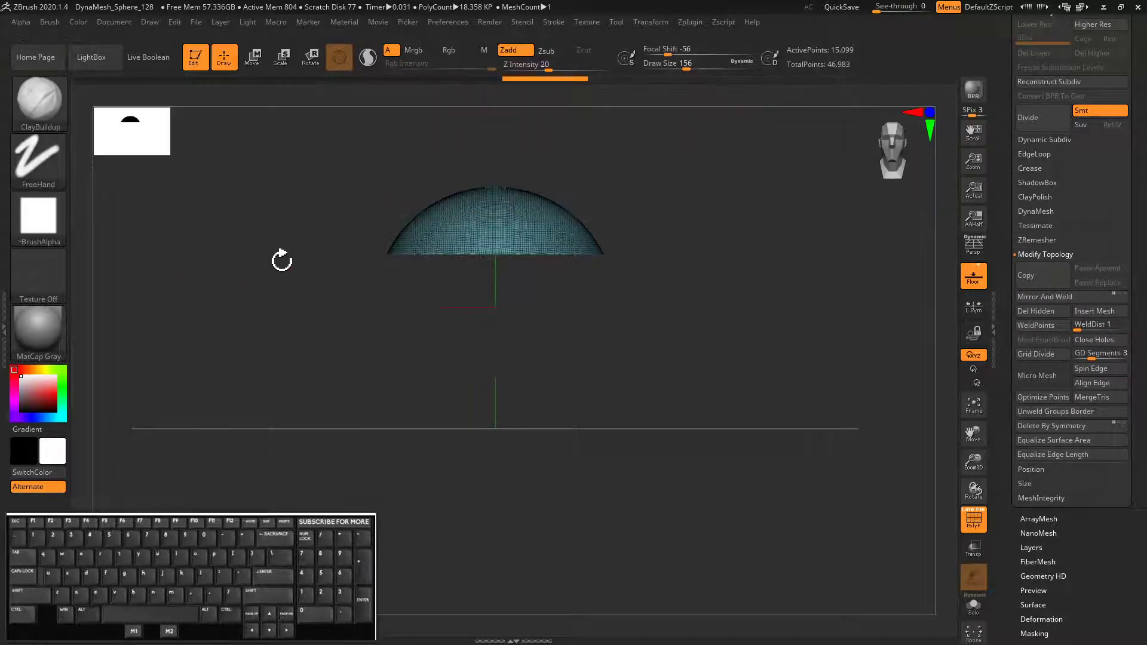
{"action": "left_click_drag", "start_coordinate": [263, 254], "coordinate": [400, 296], "text": "alt"}
{"action": "left_click_drag", "start_coordinate": [288, 263], "coordinate": [318, 215], "text": "alt"}
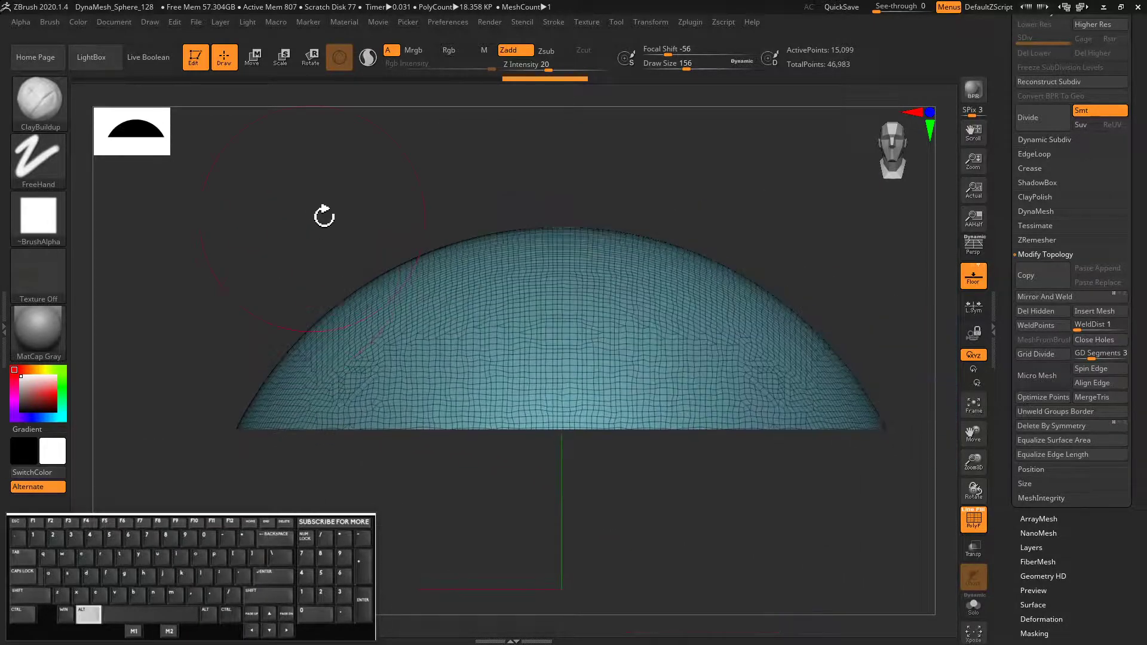
{"action": "mouse_move", "coordinate": [229, 366]}
{"action": "left_mouse_down", "text": "ctrl+shift"}
{"action": "mouse_move", "coordinate": [418, 365]}
{"action": "mouse_move", "coordinate": [485, 287]}
{"action": "mouse_move", "coordinate": [492, 152]}
{"action": "left_mouse_up", "text": "ctrl+shift"}
{"action": "mouse_move", "coordinate": [184, 352]}
{"action": "left_mouse_down"}
{"action": "mouse_move", "coordinate": [205, 398]}
{"action": "mouse_move", "coordinate": [185, 400]}
{"action": "mouse_move", "coordinate": [195, 364]}
{"action": "left_mouse_up"}
{"action": "left_click_drag", "start_coordinate": [199, 310], "coordinate": [166, 395]}
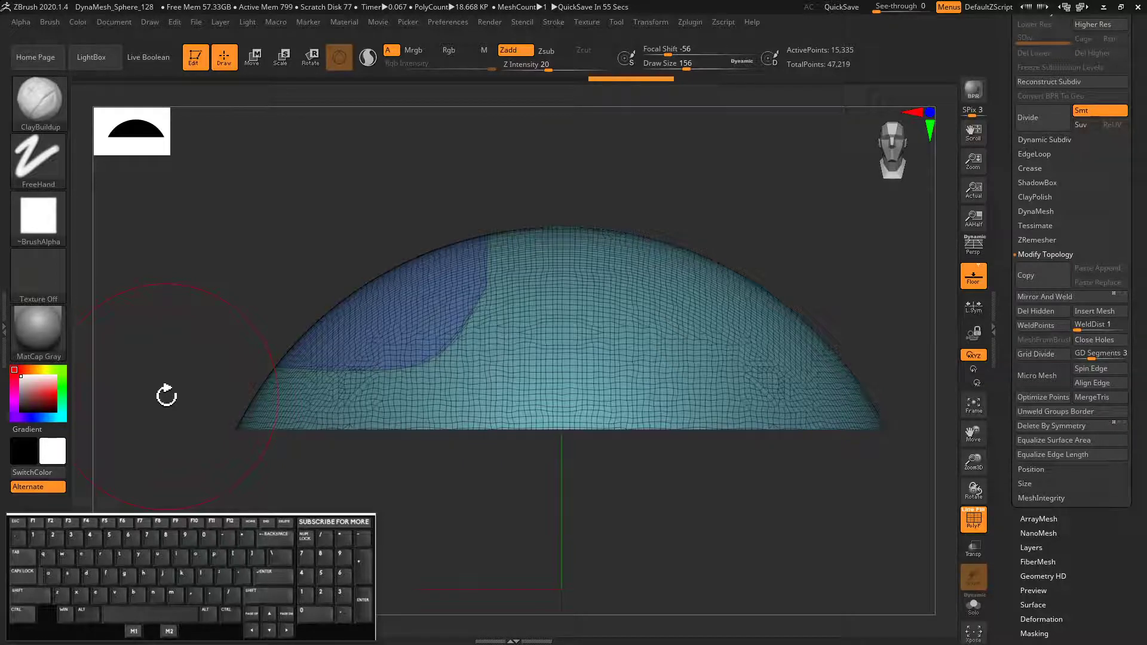
Step: Isolate the newly sliced section, switch to SelectRect and invert the visibility to show only the rest of the cap
{"action": "mouse_move", "coordinate": [410, 352]}
{"action": "left_mouse_down", "text": "ctrl+shift"}
{"action": "mouse_move", "coordinate": [332, 351]}
{"action": "mouse_move", "coordinate": [374, 328]}
{"action": "left_mouse_up", "text": "ctrl+shift"}
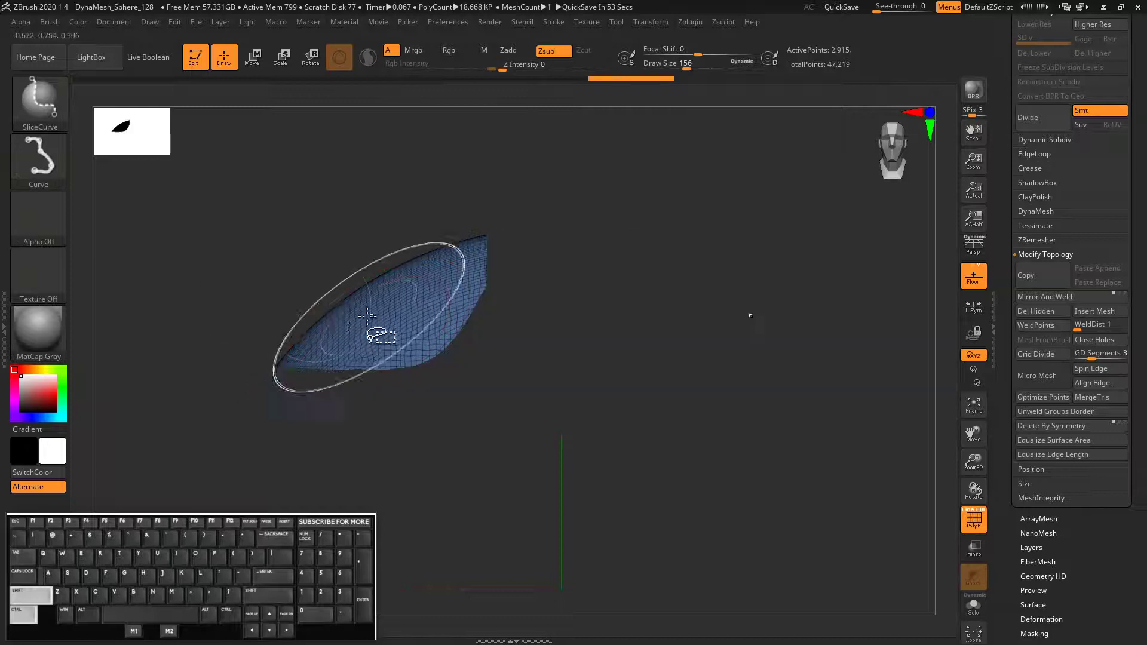
{"action": "mouse_move", "coordinate": [206, 275]}
{"action": "left_mouse_down"}
{"action": "mouse_move", "coordinate": [220, 335]}
{"action": "mouse_move", "coordinate": [200, 313]}
{"action": "left_mouse_up"}
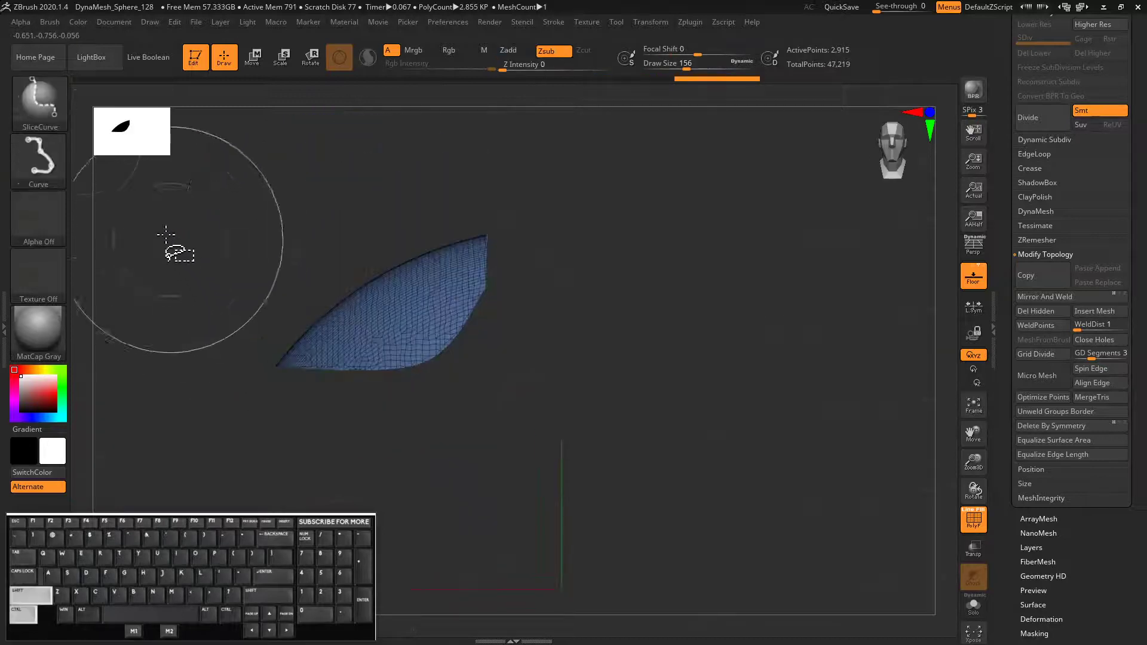
{"action": "left_click", "coordinate": [51, 106], "text": "ctrl+shift"}
{"action": "left_click", "coordinate": [172, 111], "text": "ctrl+shift"}
{"action": "left_click_drag", "start_coordinate": [206, 320], "coordinate": [221, 341], "text": "ctrl+shift"}
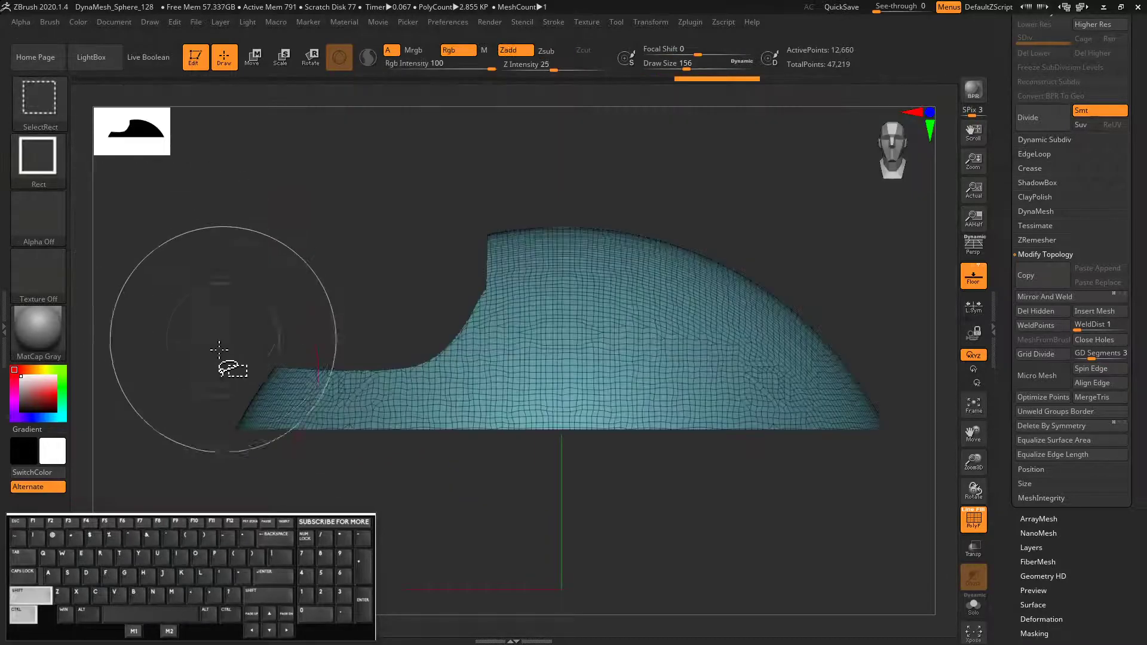
{"action": "left_click_drag", "start_coordinate": [163, 366], "coordinate": [179, 391]}
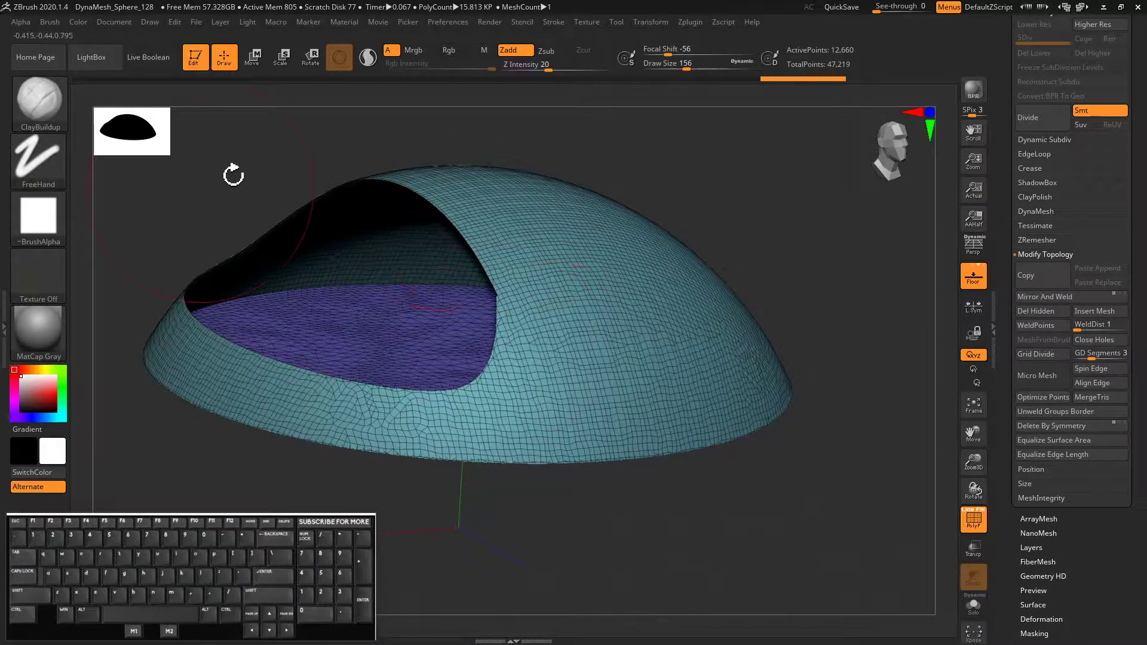
{"action": "left_click_drag", "start_coordinate": [144, 269], "coordinate": [919, 419], "text": "shift"}
Step: Split the hidden sliced section into its own subtool and hide it, leaving the main cap subtool active
{"action": "left_click_drag", "start_coordinate": [1004, 208], "coordinate": [1003, 373]}
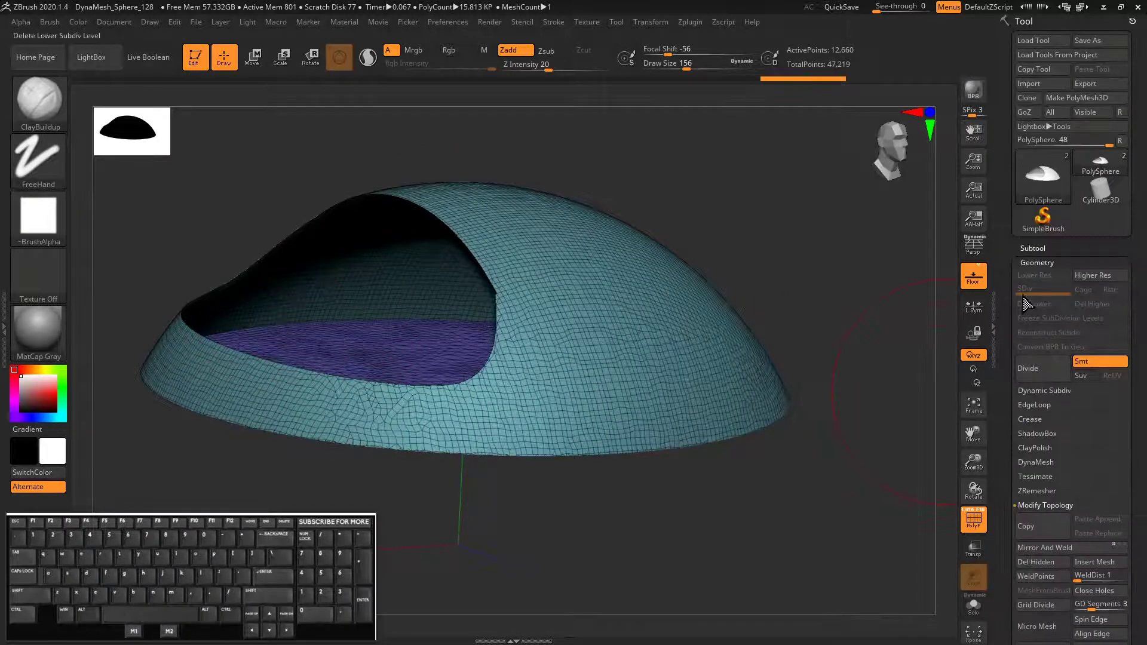
{"action": "left_click", "coordinate": [1023, 248]}
{"action": "left_click_drag", "start_coordinate": [1014, 287], "coordinate": [1014, 209]}
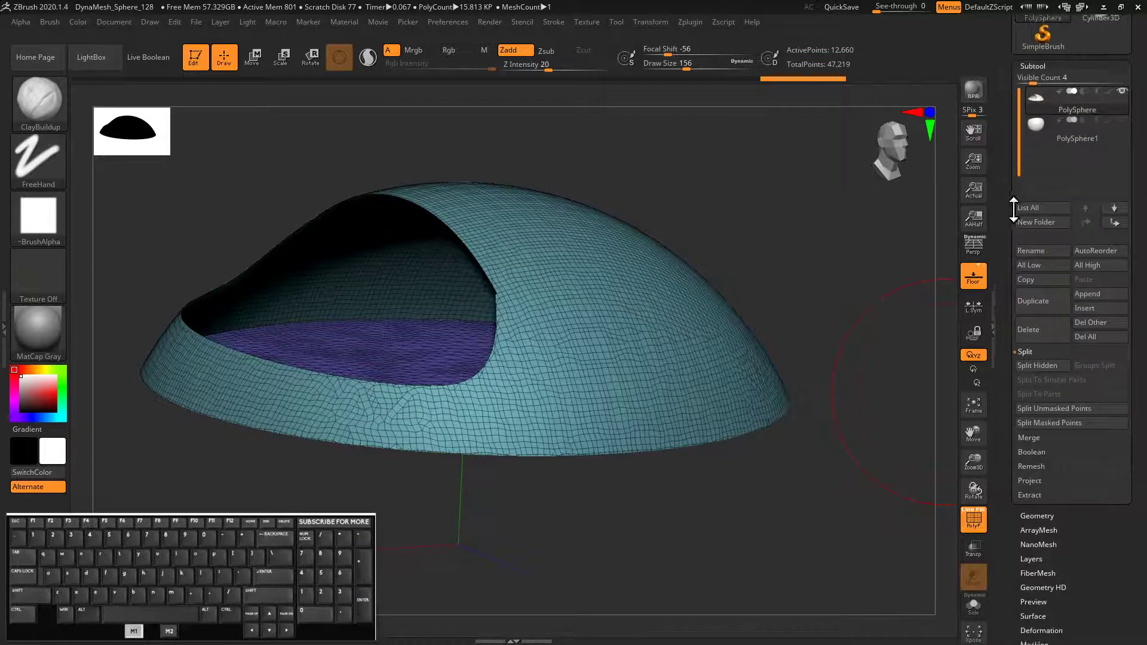
{"action": "left_click", "coordinate": [1029, 367]}
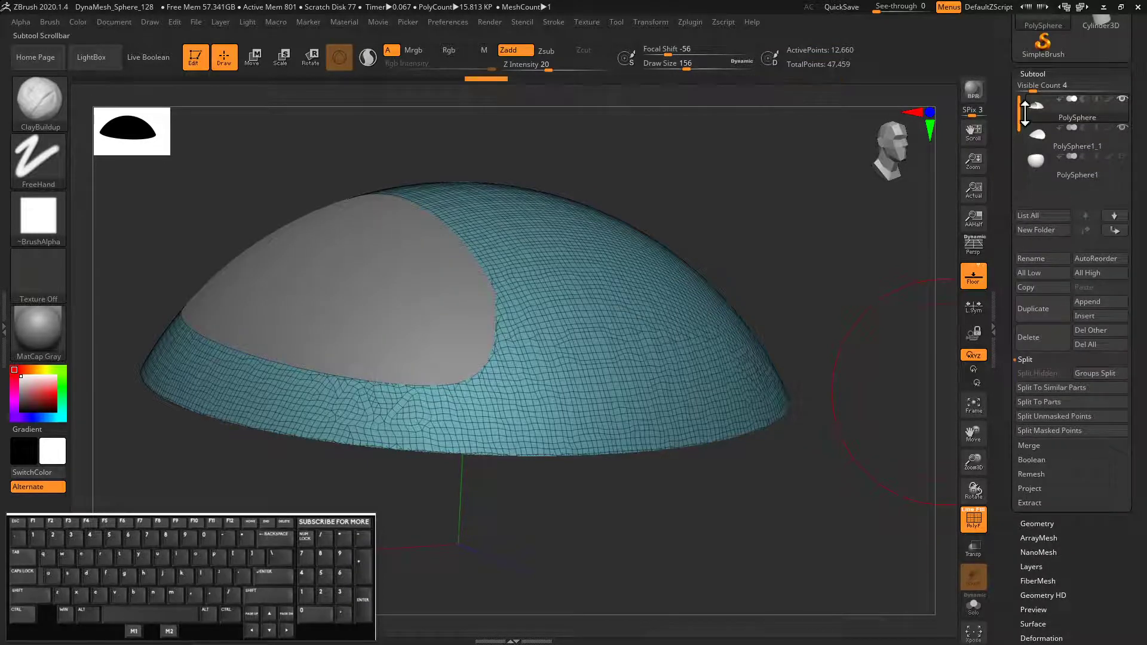
{"action": "left_click", "coordinate": [1033, 136]}
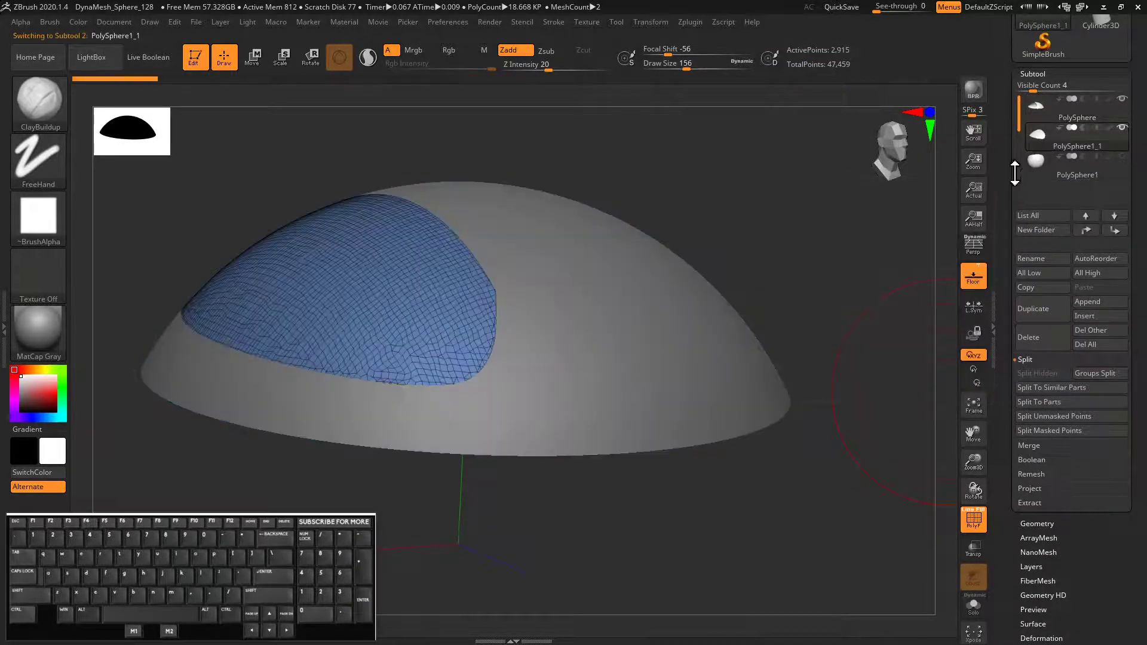
{"action": "left_click", "coordinate": [1124, 129]}
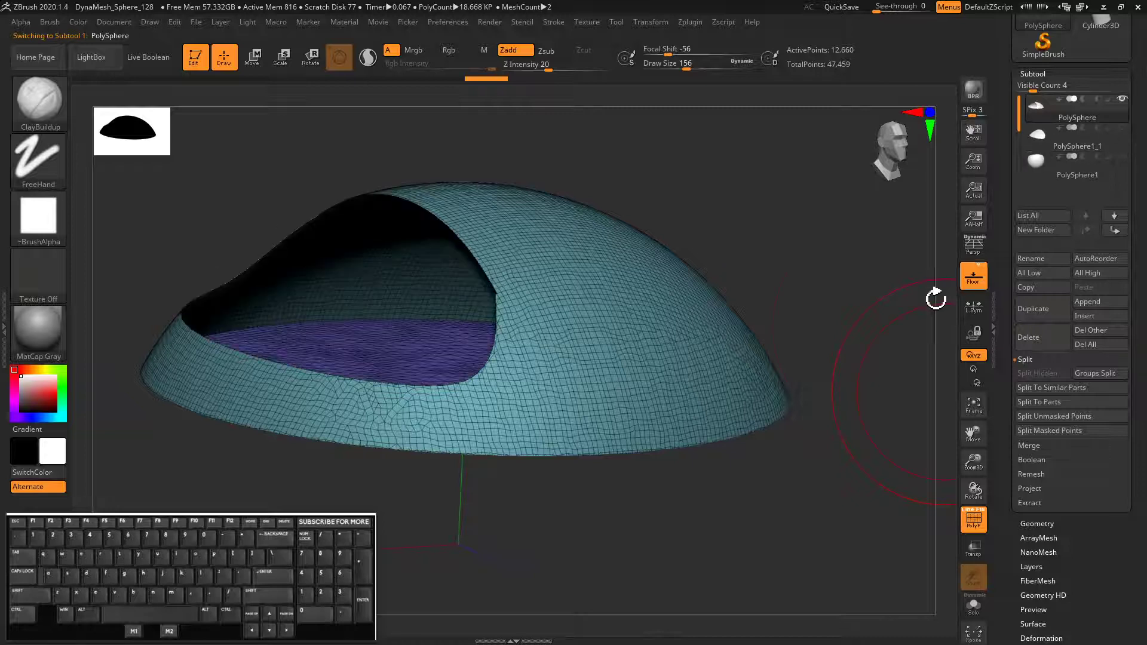
Step: Fill the curved opening in the main cap with Close Holes and inspect the new surface from the side
{"action": "left_click_drag", "start_coordinate": [1003, 410], "coordinate": [1000, 323]}
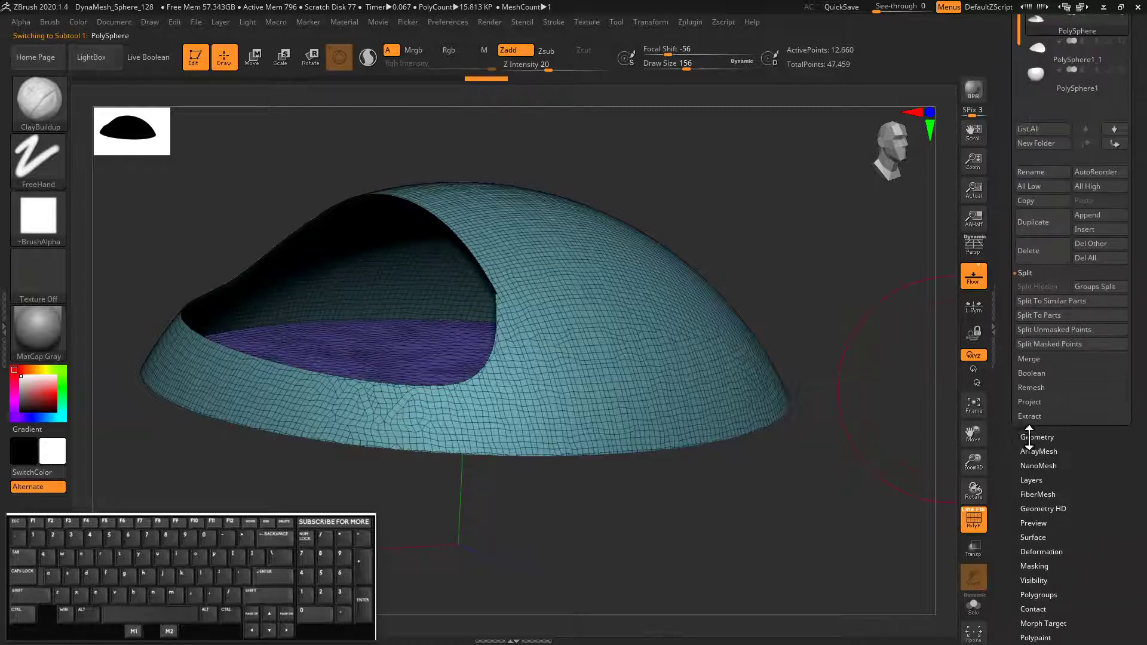
{"action": "left_click", "coordinate": [1027, 437]}
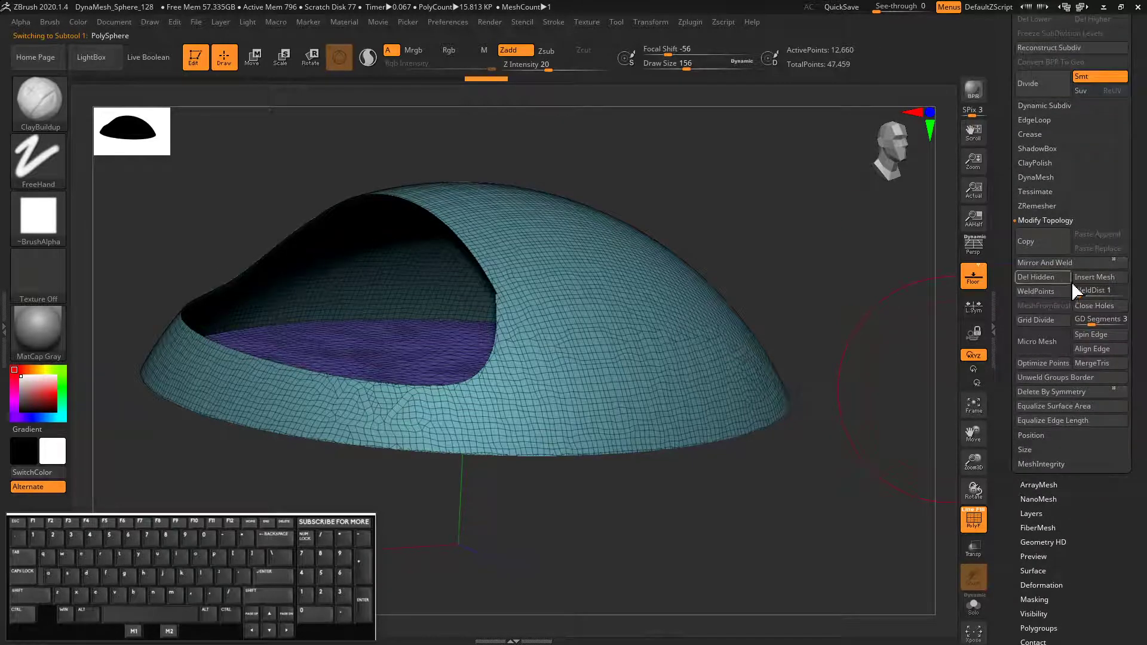
{"action": "left_click", "coordinate": [1090, 305]}
{"action": "left_click_drag", "start_coordinate": [245, 220], "coordinate": [303, 212], "text": "shift"}
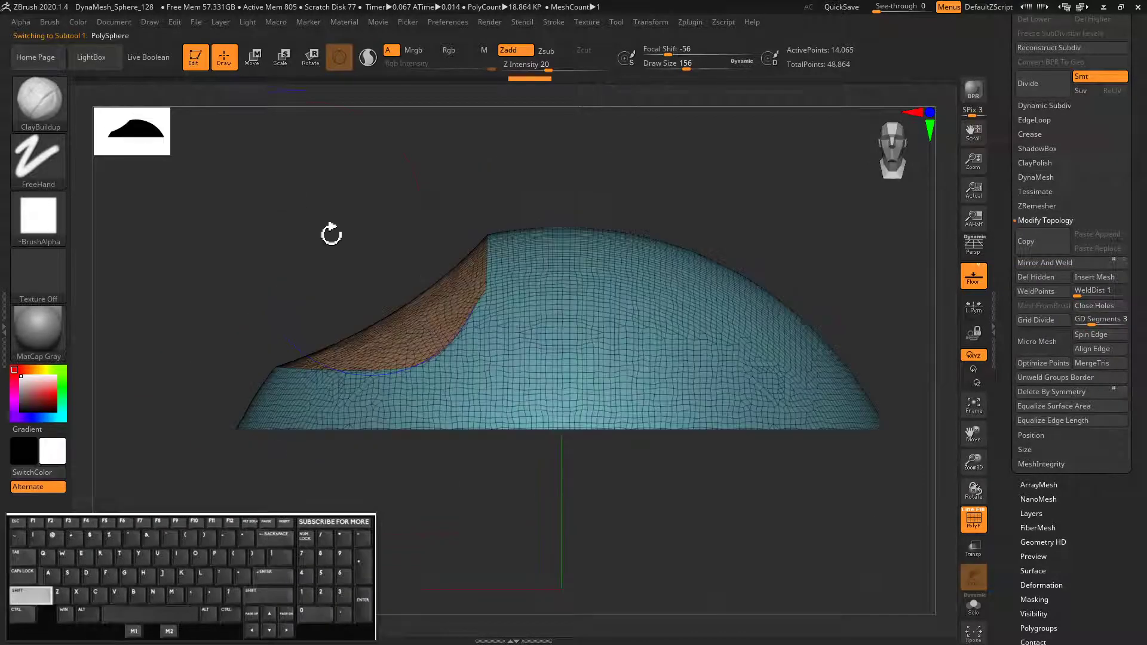
{"action": "left_click_drag", "start_coordinate": [179, 312], "coordinate": [311, 256]}
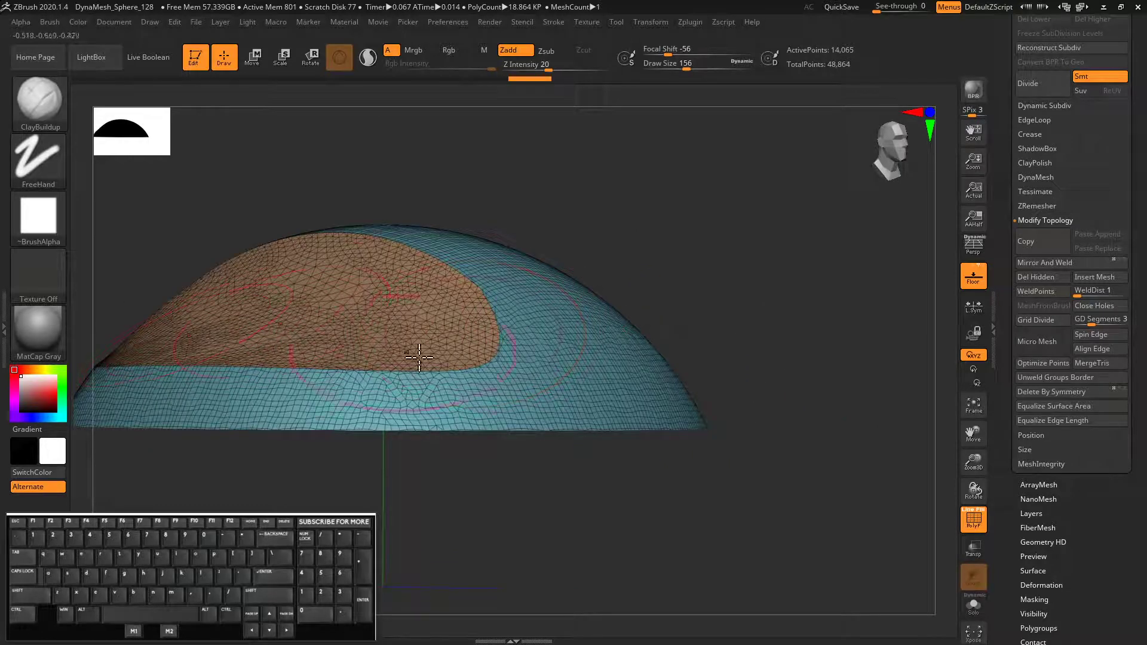
Step: Show the subtool list again and examine the filled cap from a straight front view
{"action": "left_click_drag", "start_coordinate": [1006, 150], "coordinate": [1007, 231]}
{"action": "left_click", "coordinate": [1030, 158]}
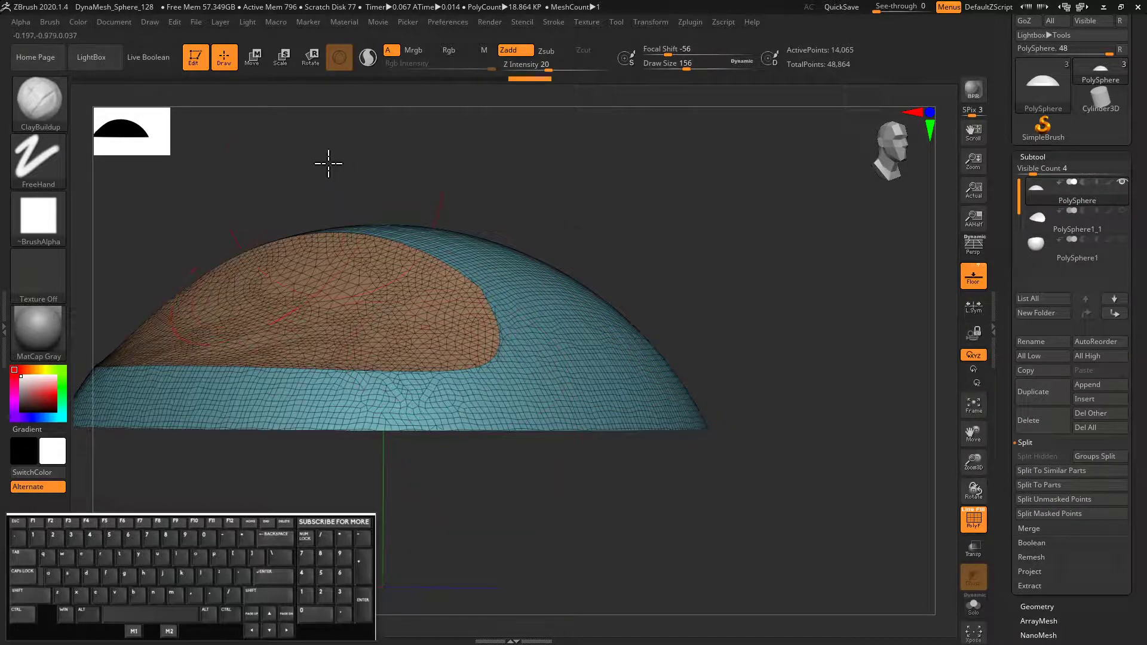
{"action": "left_click_drag", "start_coordinate": [331, 158], "coordinate": [290, 169], "text": "shift"}
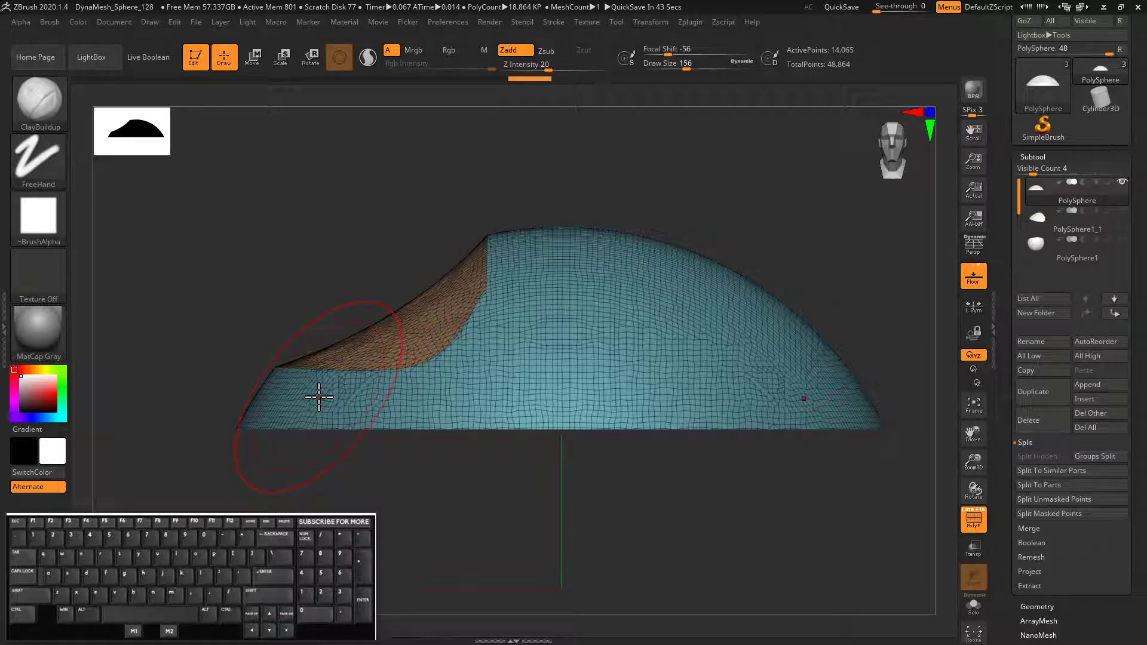
{"action": "mouse_move", "coordinate": [227, 273]}
{"action": "left_mouse_down", "text": "shift"}
{"action": "mouse_move", "coordinate": [239, 280]}
{"action": "mouse_move", "coordinate": [218, 310]}
{"action": "left_mouse_up", "text": "shift"}
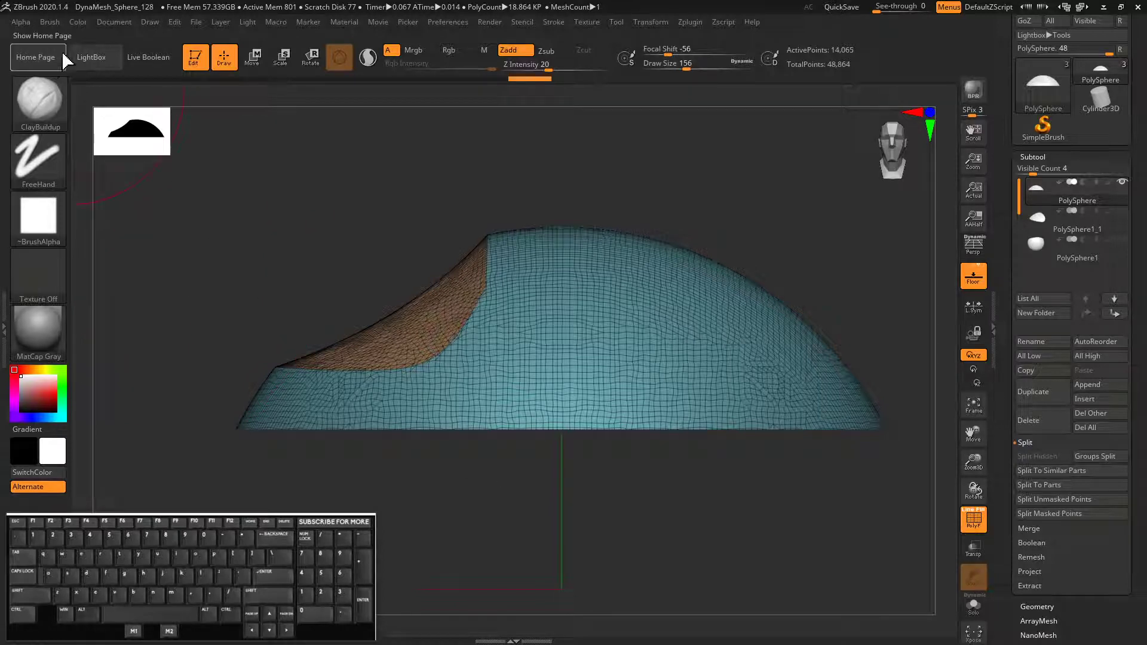
Step: Open the DynaMesh_Sphere_32 project without saving the current changes
{"action": "left_click", "coordinate": [84, 62]}
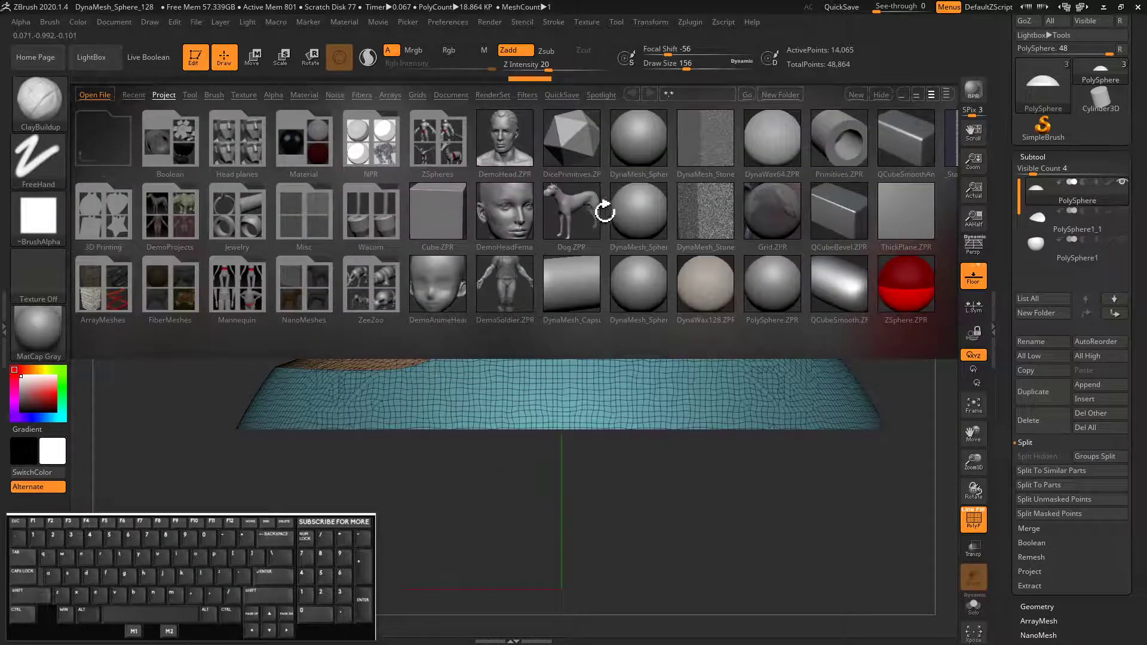
{"action": "left_click", "coordinate": [635, 218]}
{"action": "left_click", "coordinate": [635, 218]}
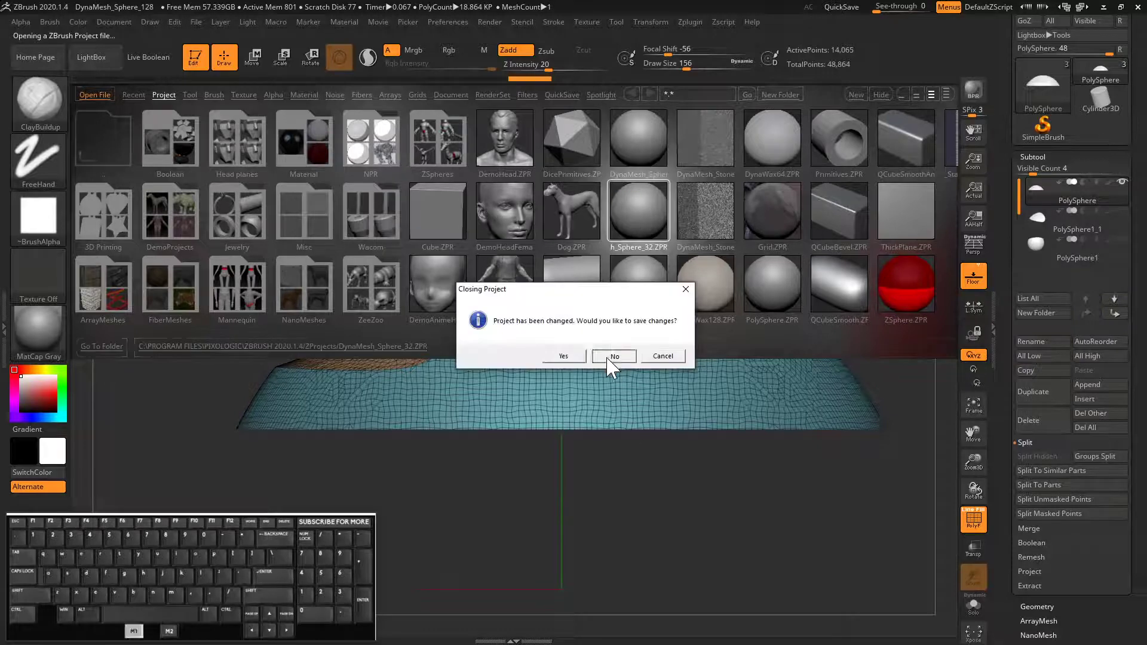
{"action": "left_click", "coordinate": [609, 358]}
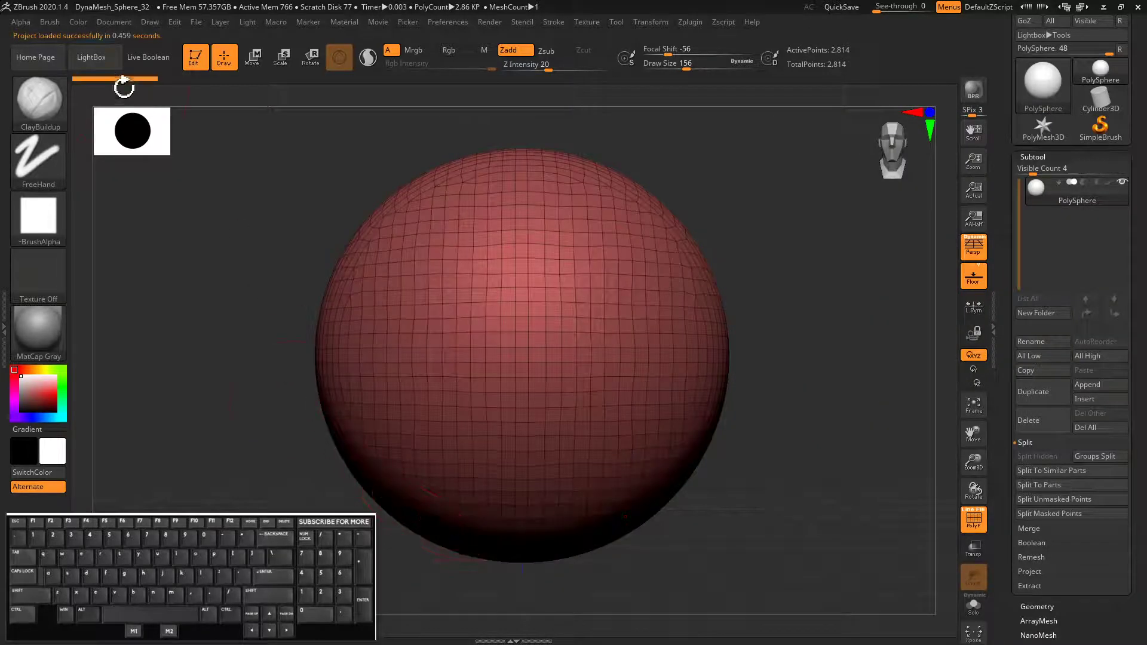
Step: Load the DynaMesh_Sphere_128 project without saving the current one
{"action": "left_click", "coordinate": [87, 57]}
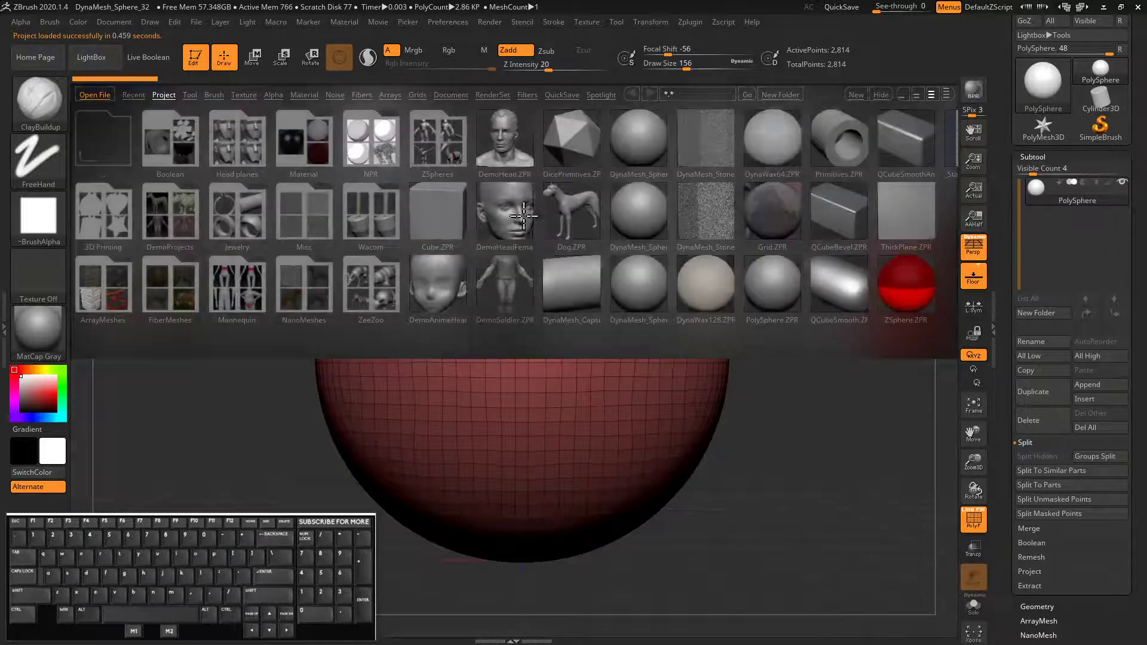
{"action": "double_click", "coordinate": [639, 138]}
{"action": "left_click", "coordinate": [592, 358]}
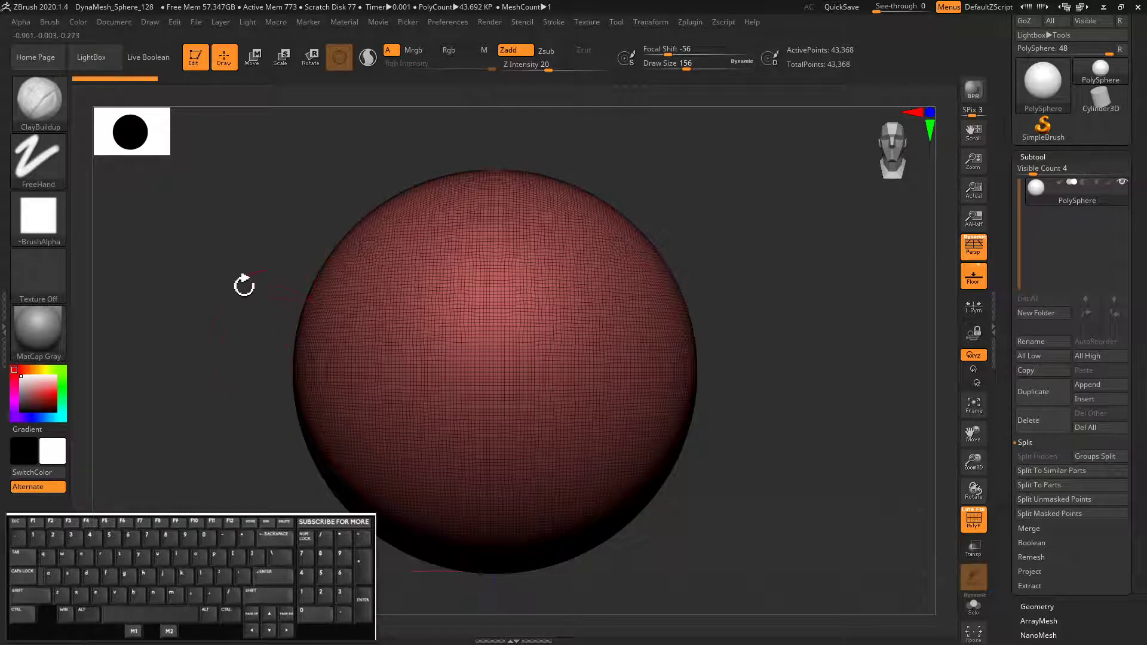
Step: Slice a diagonal section off the sphere's upper-left side with SliceCurve, redoing the cut with perspective turned off
{"action": "left_click", "coordinate": [40, 102], "text": "ctrl+shift"}
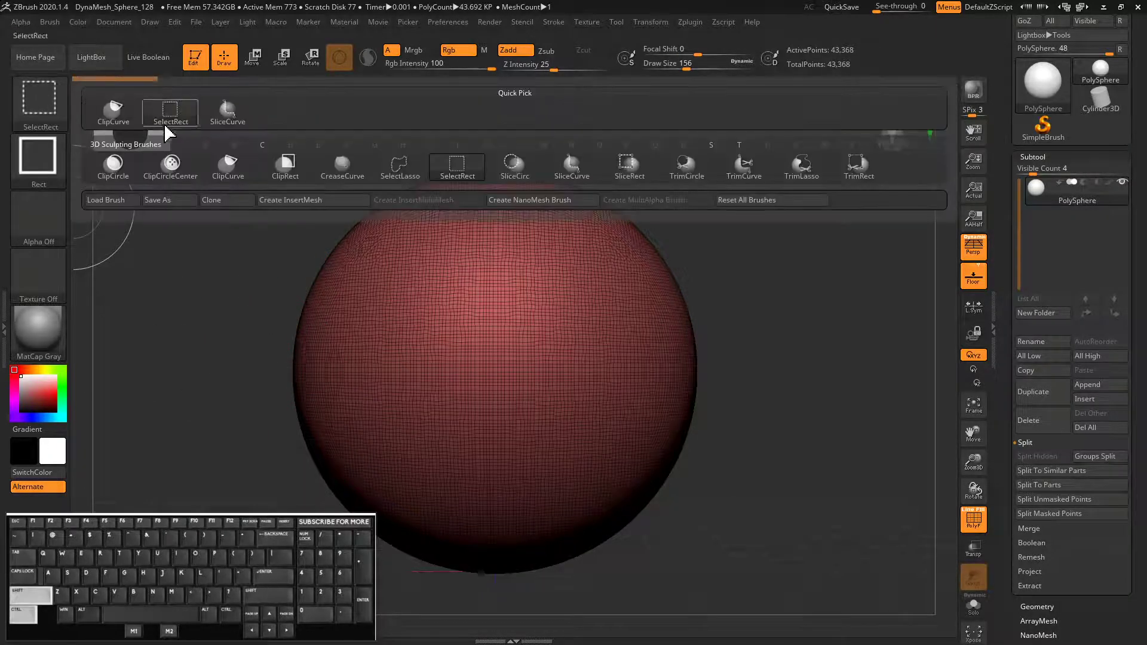
{"action": "left_click", "coordinate": [226, 120], "text": "ctrl+shift"}
{"action": "mouse_move", "coordinate": [283, 436]}
{"action": "left_mouse_down", "text": "ctrl+shift"}
{"action": "mouse_move", "coordinate": [438, 239]}
{"action": "mouse_move", "coordinate": [468, 144]}
{"action": "left_mouse_up", "text": "ctrl+shift"}
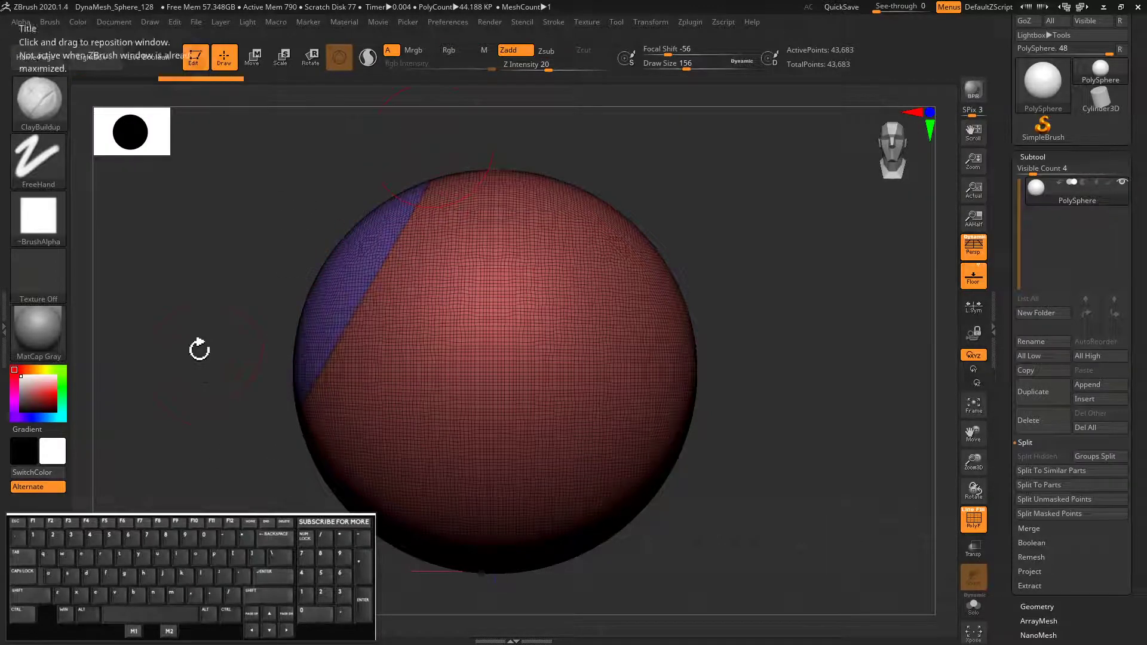
{"action": "left_click", "coordinate": [973, 246]}
{"action": "left_click_drag", "start_coordinate": [197, 371], "coordinate": [152, 366], "text": "ctrl"}
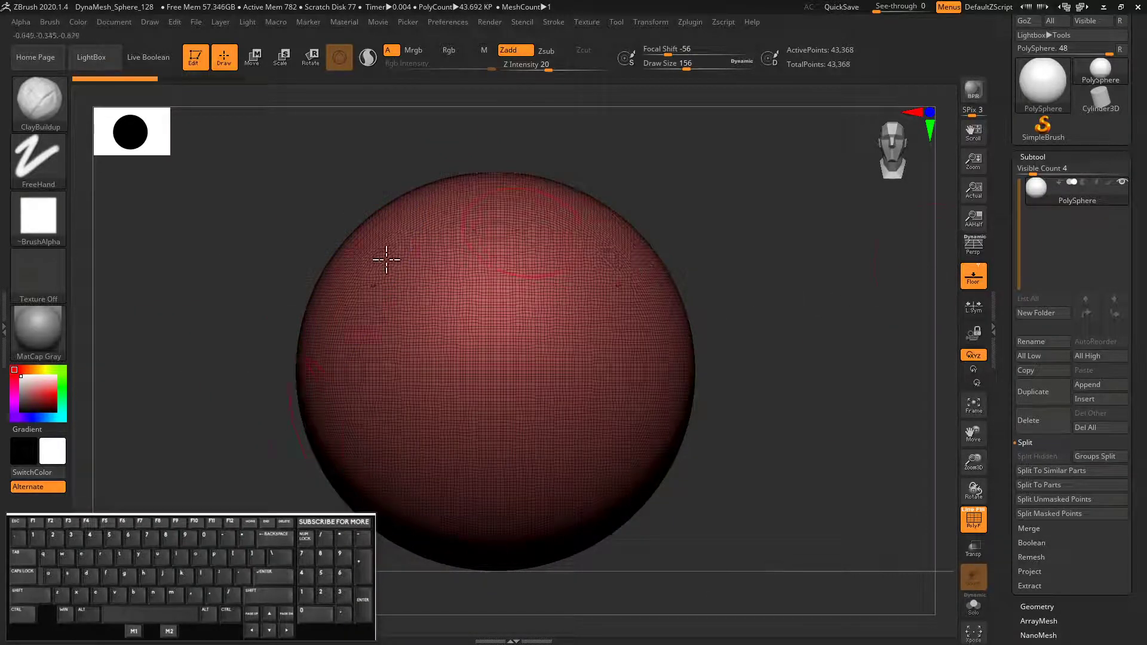
{"action": "left_click_drag", "start_coordinate": [287, 461], "coordinate": [461, 146], "text": "ctrl+shift"}
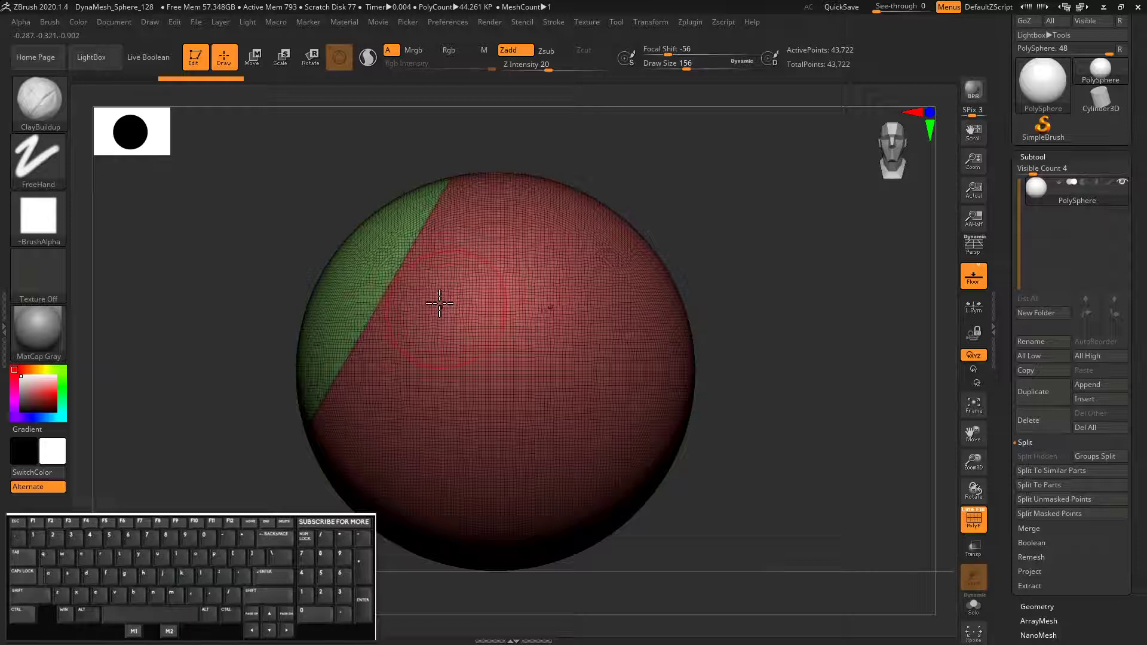
{"action": "left_click_drag", "start_coordinate": [269, 295], "coordinate": [278, 392]}
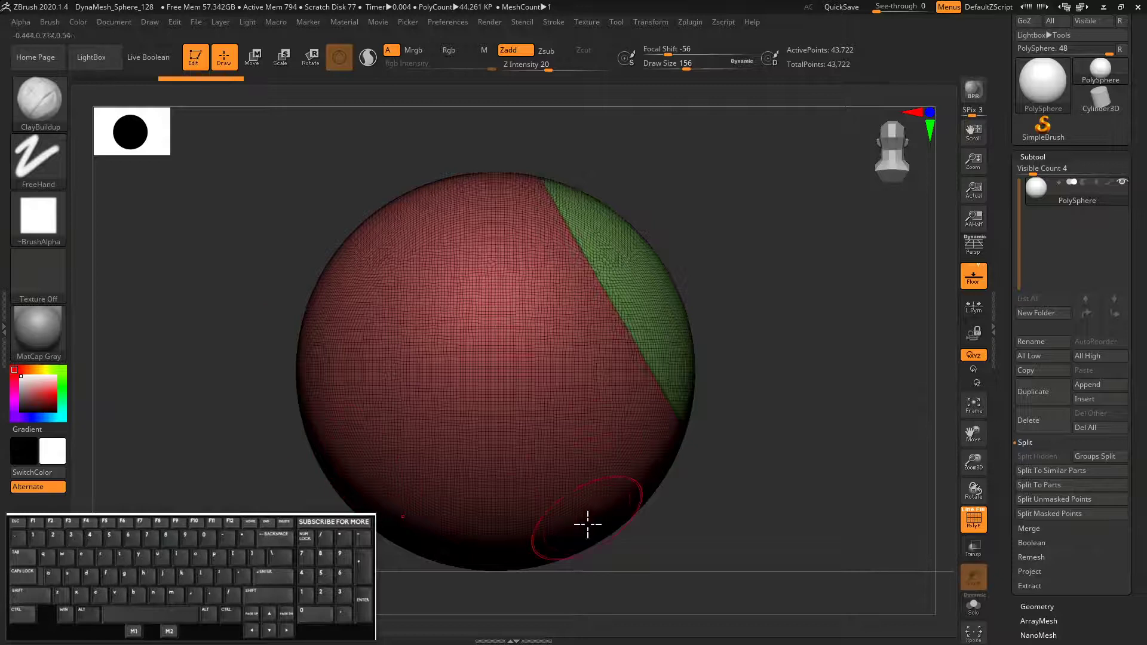
Step: Mirror and weld the sliced sphere with Modify Topology so the diagonal polygroup also appears on the opposite side
{"action": "left_click_drag", "start_coordinate": [170, 385], "coordinate": [213, 396]}
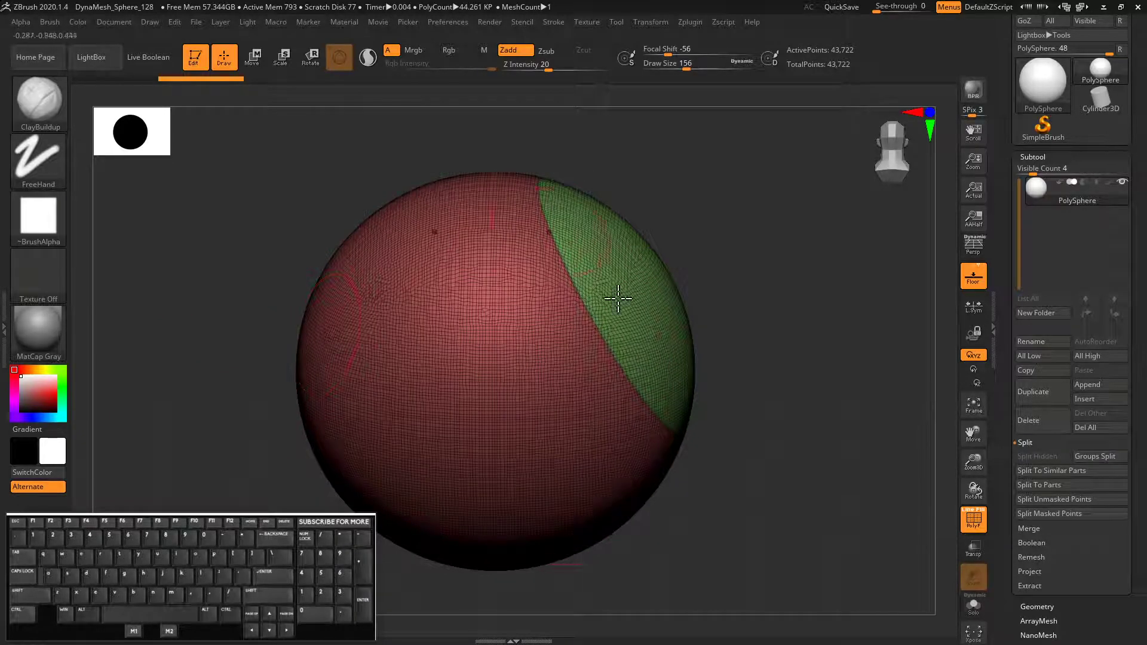
{"action": "left_click", "coordinate": [1023, 157]}
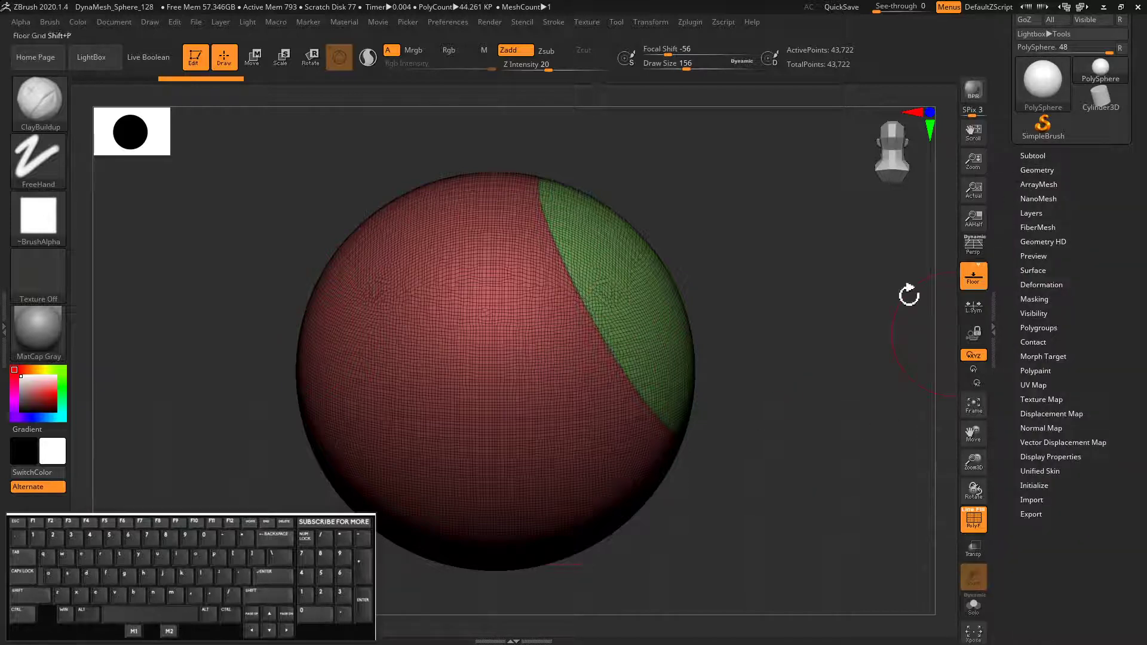
{"action": "left_click", "coordinate": [1037, 170]}
{"action": "scroll", "coordinate": [1009, 443], "scroll_direction": "down", "scroll_amount": 2}
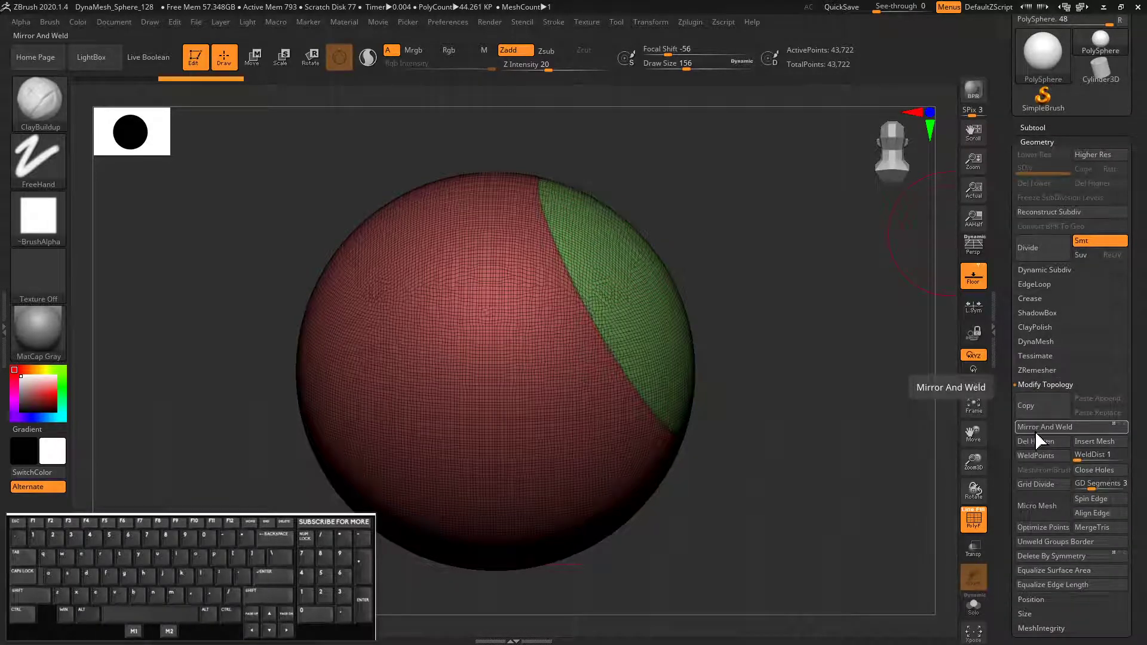
{"action": "left_click", "coordinate": [1117, 431]}
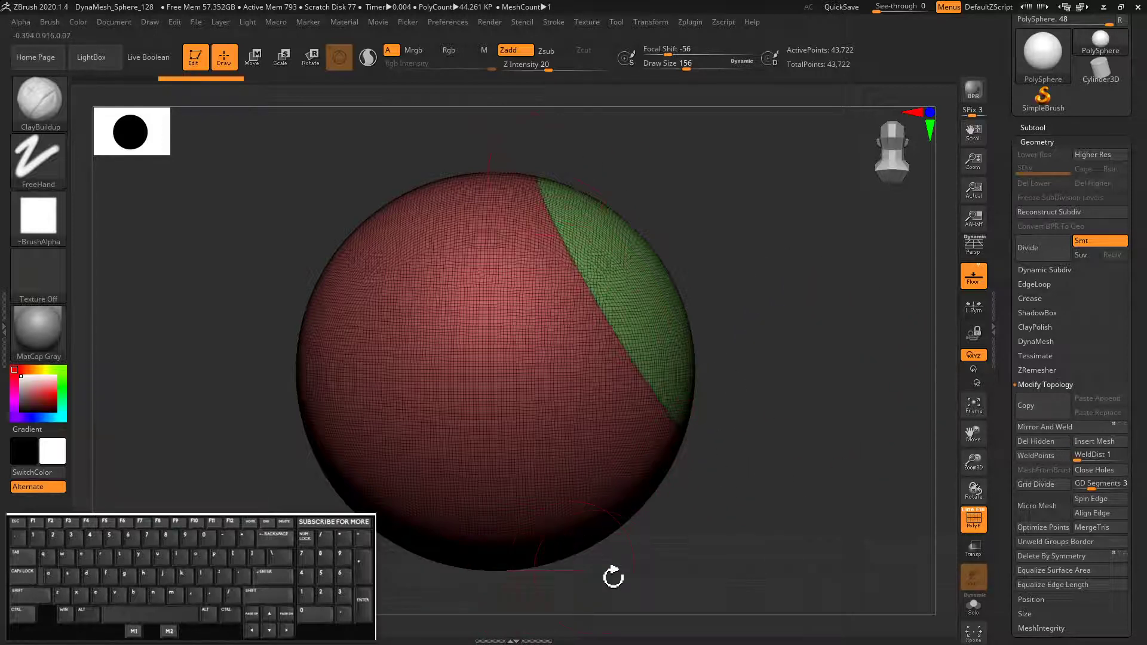
{"action": "mouse_move", "coordinate": [548, 576]}
{"action": "left_mouse_down"}
{"action": "mouse_move", "coordinate": [584, 553]}
{"action": "mouse_move", "coordinate": [545, 568]}
{"action": "left_mouse_up"}
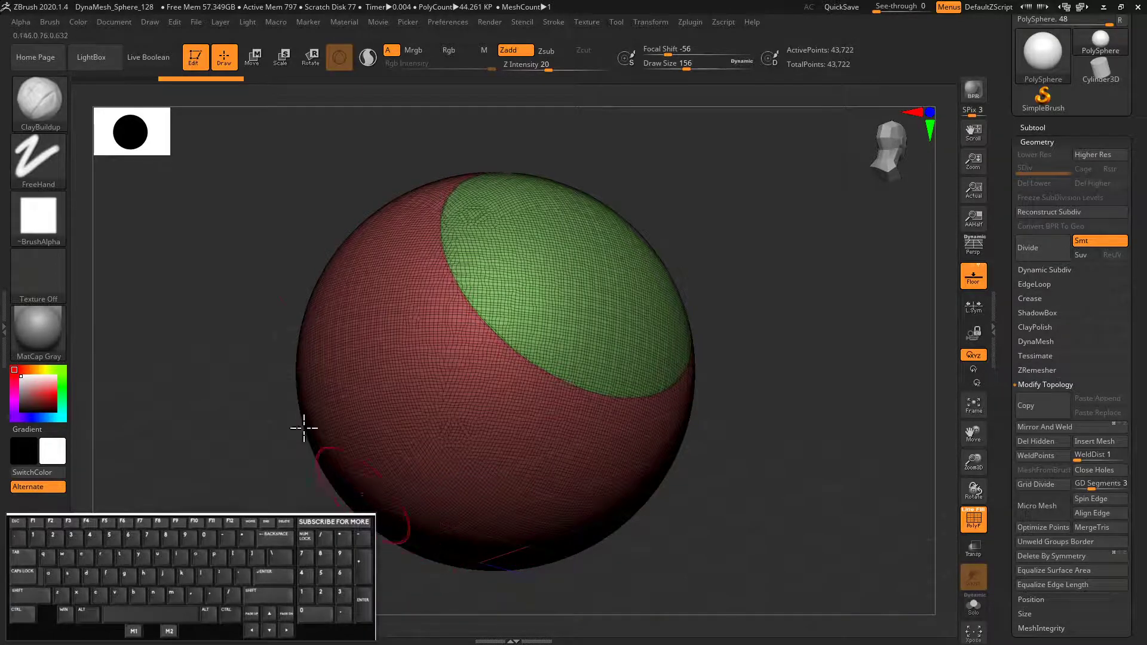
{"action": "left_click_drag", "start_coordinate": [197, 329], "coordinate": [243, 396]}
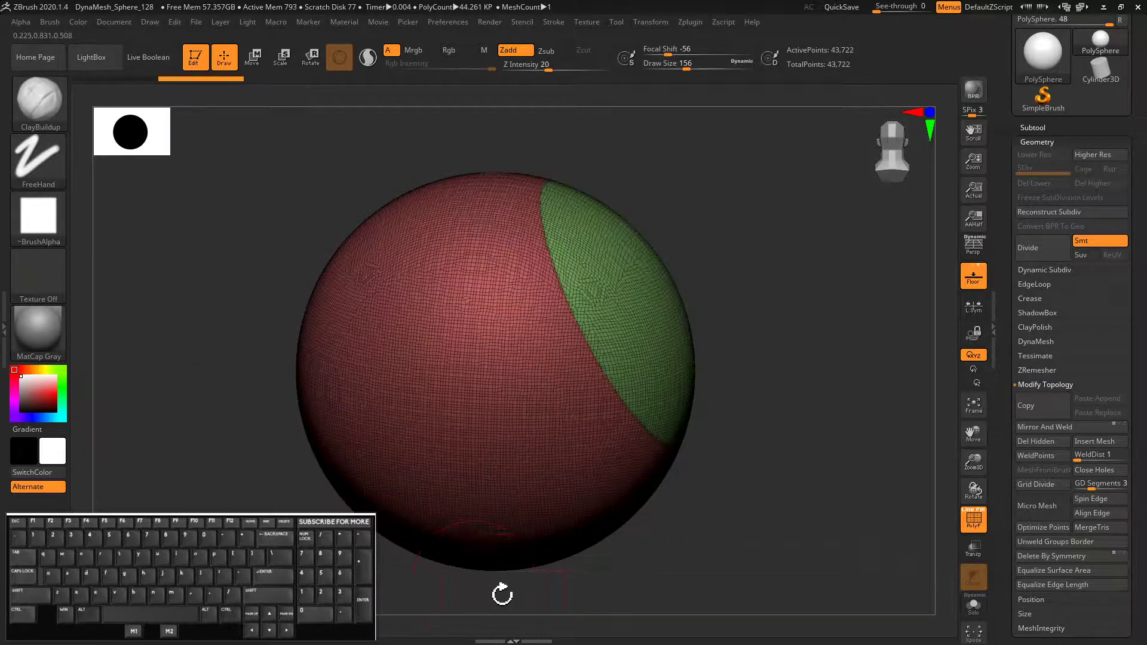
{"action": "left_click_drag", "start_coordinate": [501, 594], "coordinate": [516, 611], "text": "shift"}
{"action": "left_click_drag", "start_coordinate": [202, 348], "coordinate": [210, 391]}
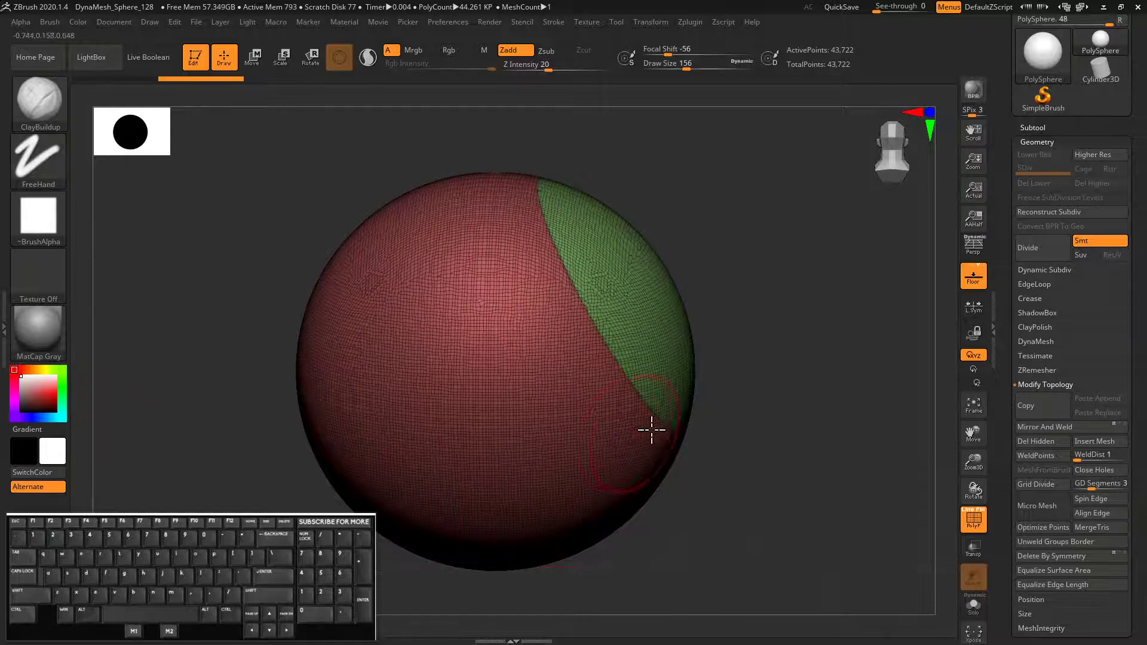
{"action": "left_click", "coordinate": [1040, 430]}
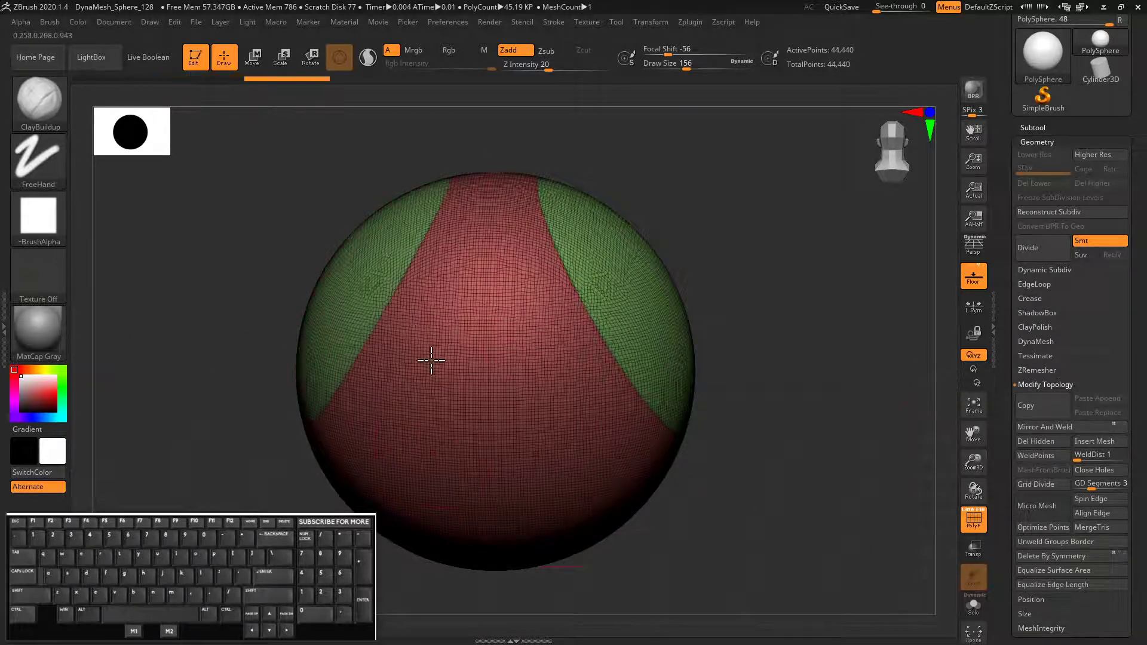
Step: Undo the mirrored cut and slice a diagonal section off the sphere's upper-left side with SliceCurve
{"action": "key", "text": "ctrl+z"}
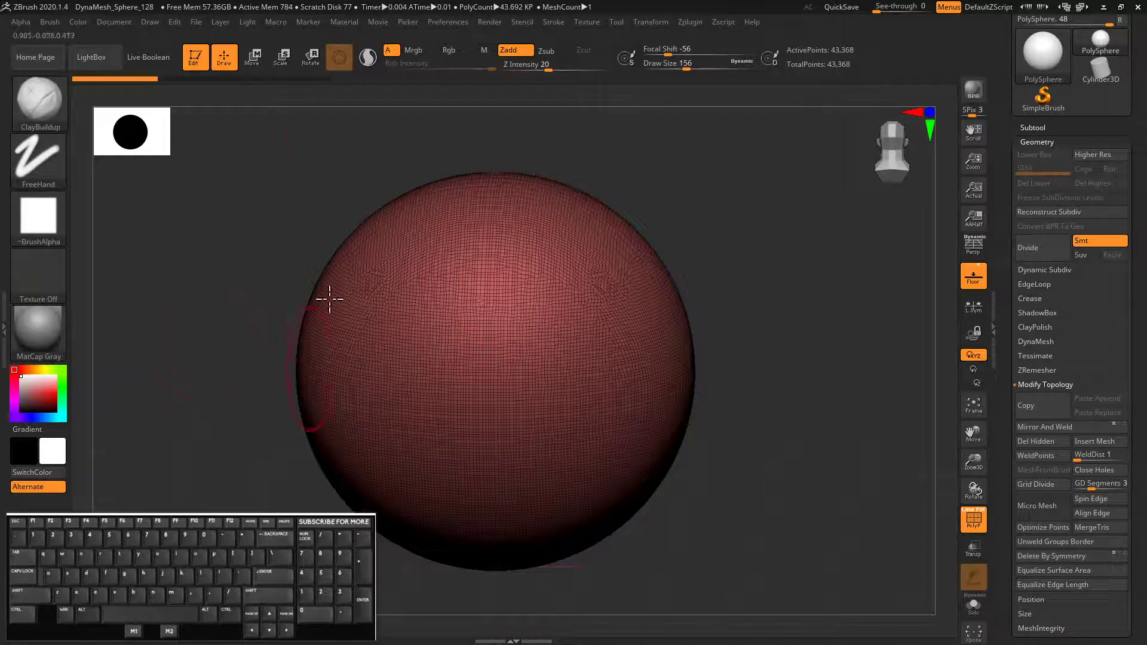
{"action": "left_click_drag", "start_coordinate": [251, 391], "coordinate": [210, 244], "text": "shift"}
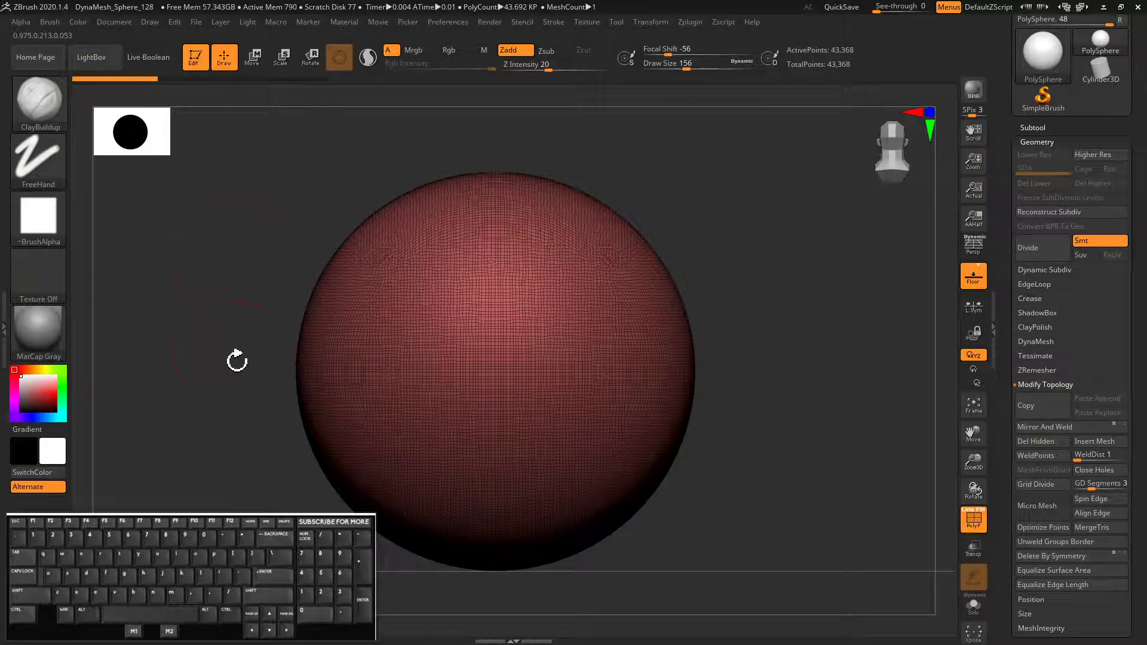
{"action": "mouse_move", "coordinate": [236, 335]}
{"action": "left_mouse_down", "text": "ctrl"}
{"action": "mouse_move", "coordinate": [200, 312]}
{"action": "mouse_move", "coordinate": [223, 302]}
{"action": "mouse_move", "coordinate": [228, 321]}
{"action": "mouse_move", "coordinate": [245, 293]}
{"action": "mouse_move", "coordinate": [245, 329]}
{"action": "mouse_move", "coordinate": [249, 320]}
{"action": "left_mouse_up", "text": "ctrl"}
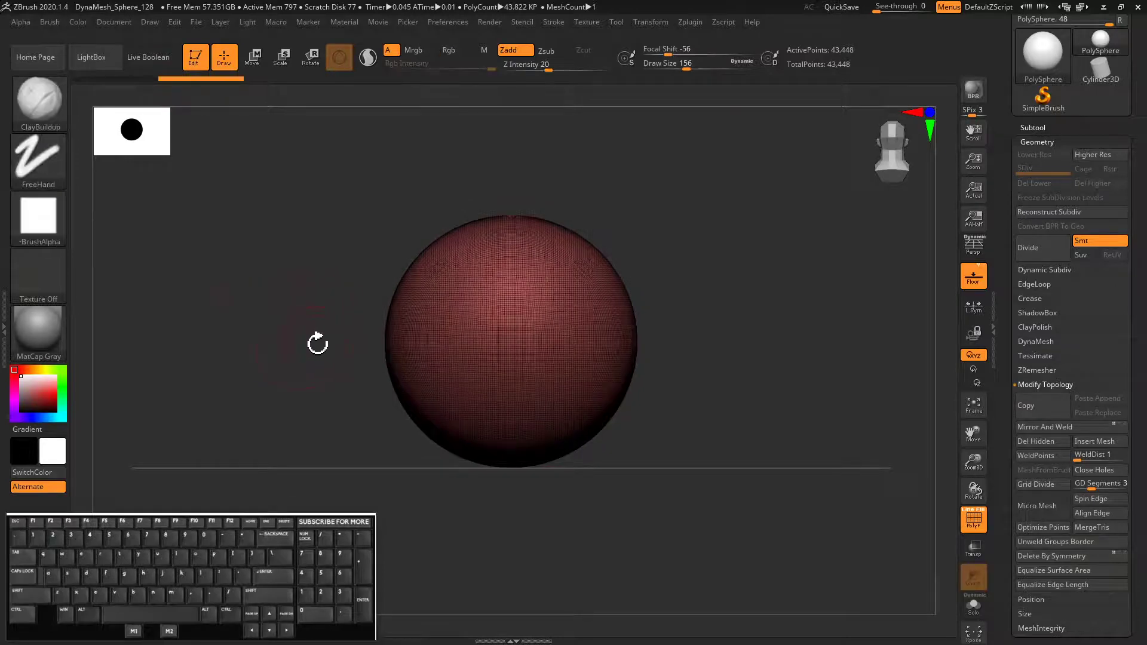
{"action": "left_click_drag", "start_coordinate": [382, 427], "coordinate": [479, 191], "text": "ctrl+shift"}
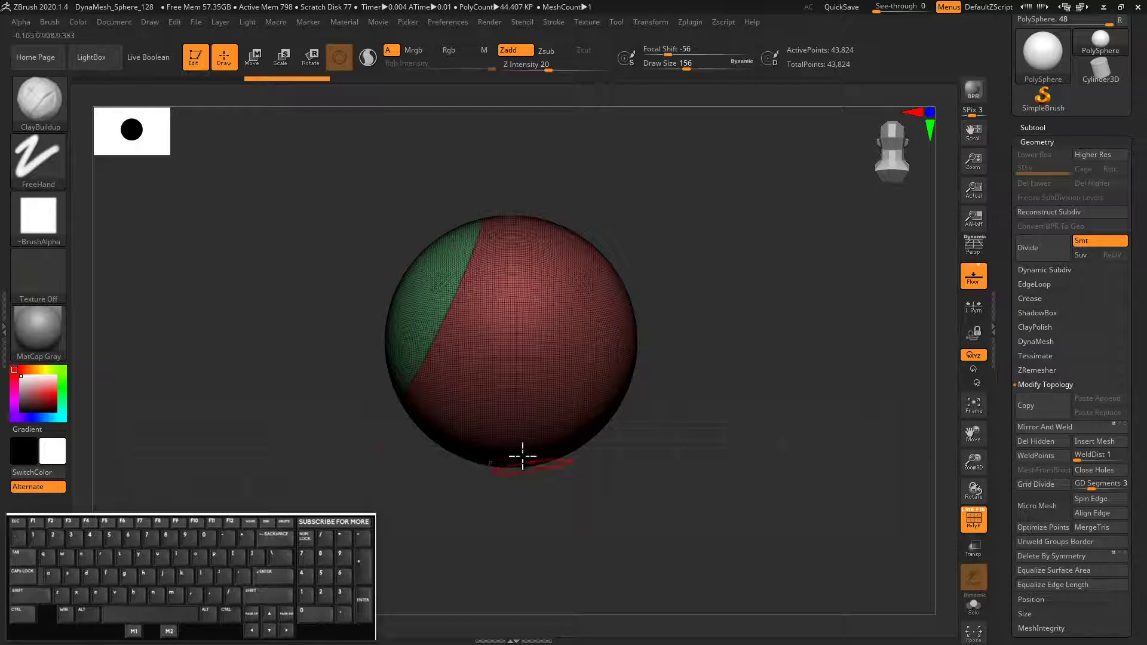
Step: Try to mirror and weld the sphere with the slice on its left half, and undo it
{"action": "left_click", "coordinate": [1056, 441]}
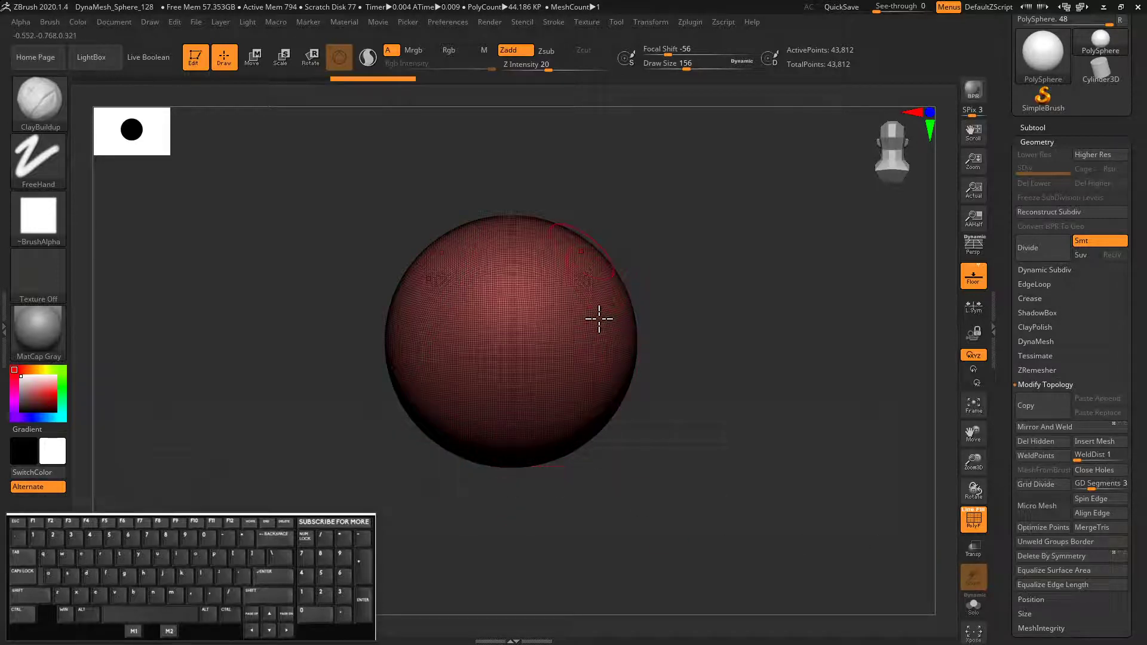
{"action": "key", "text": "ctrl+z"}
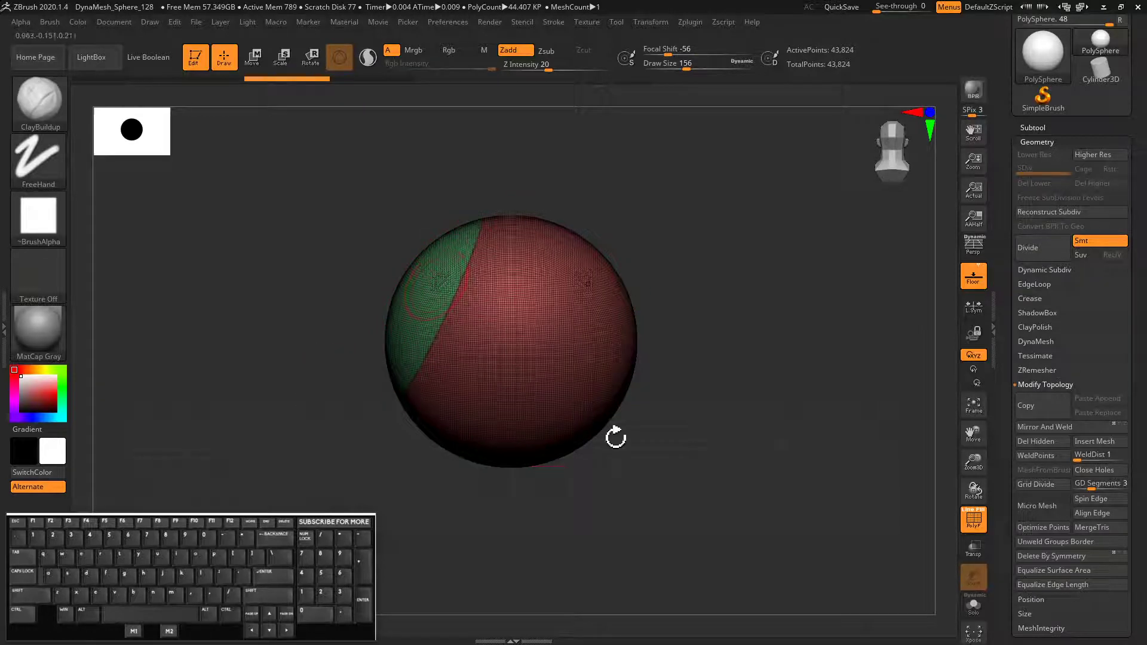
Step: Flip the sliced sphere with the Mirror deformation so the green polygroup moves to the other side
{"action": "left_click", "coordinate": [1033, 142]}
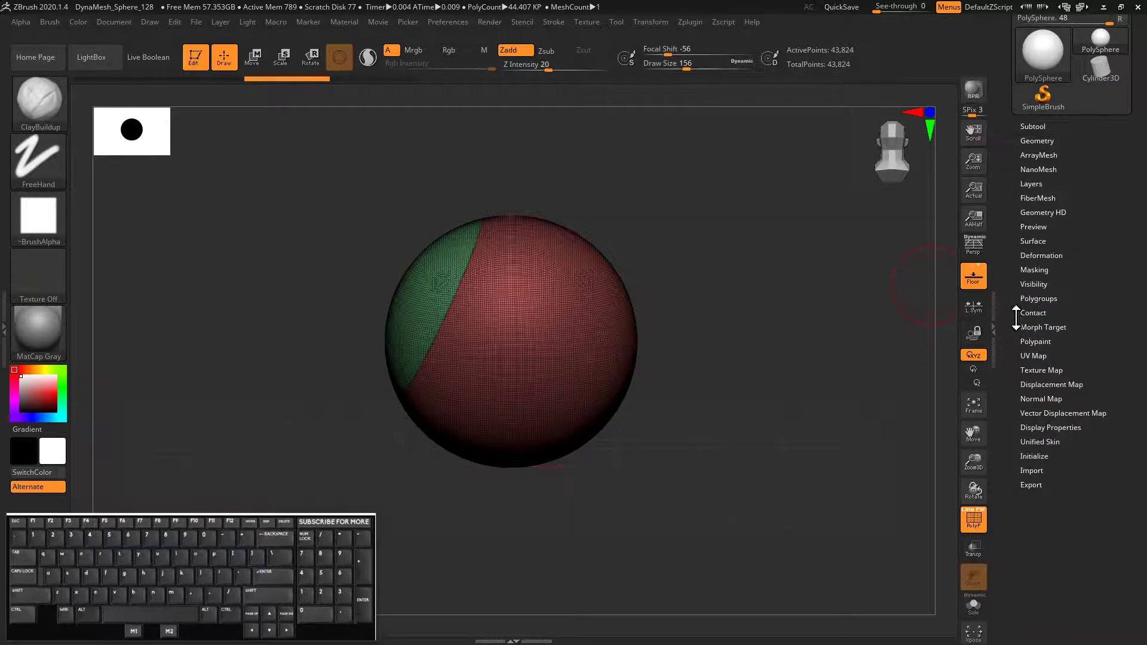
{"action": "left_click", "coordinate": [1041, 255]}
{"action": "scroll", "coordinate": [1032, 265], "scroll_direction": "down", "scroll_amount": 1}
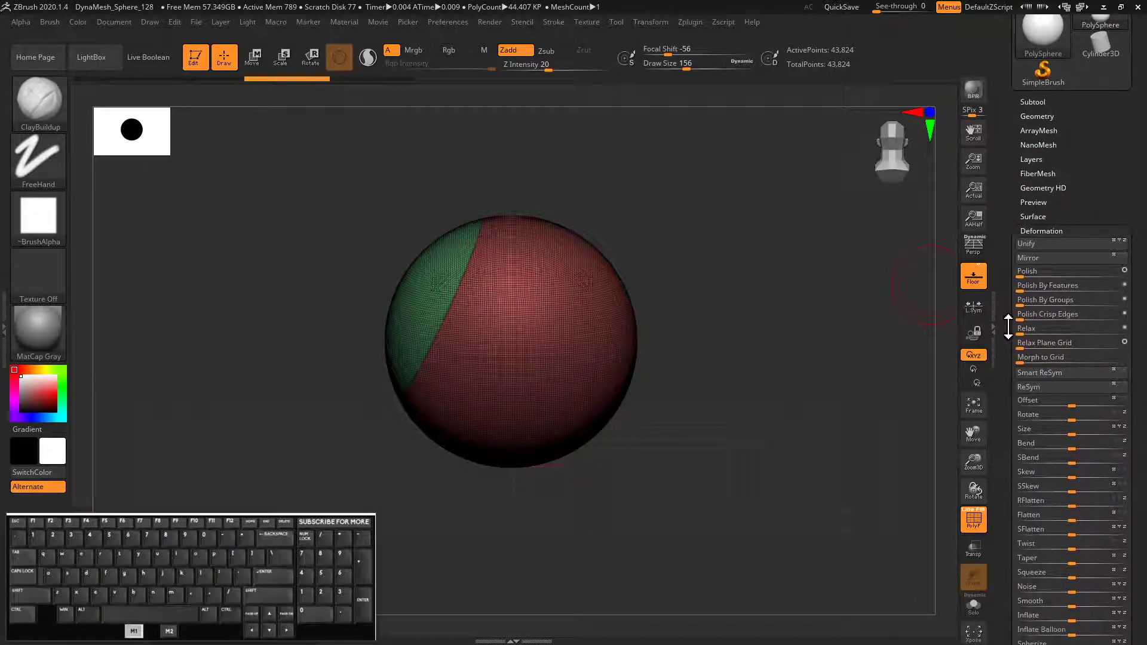
{"action": "left_click", "coordinate": [1032, 258]}
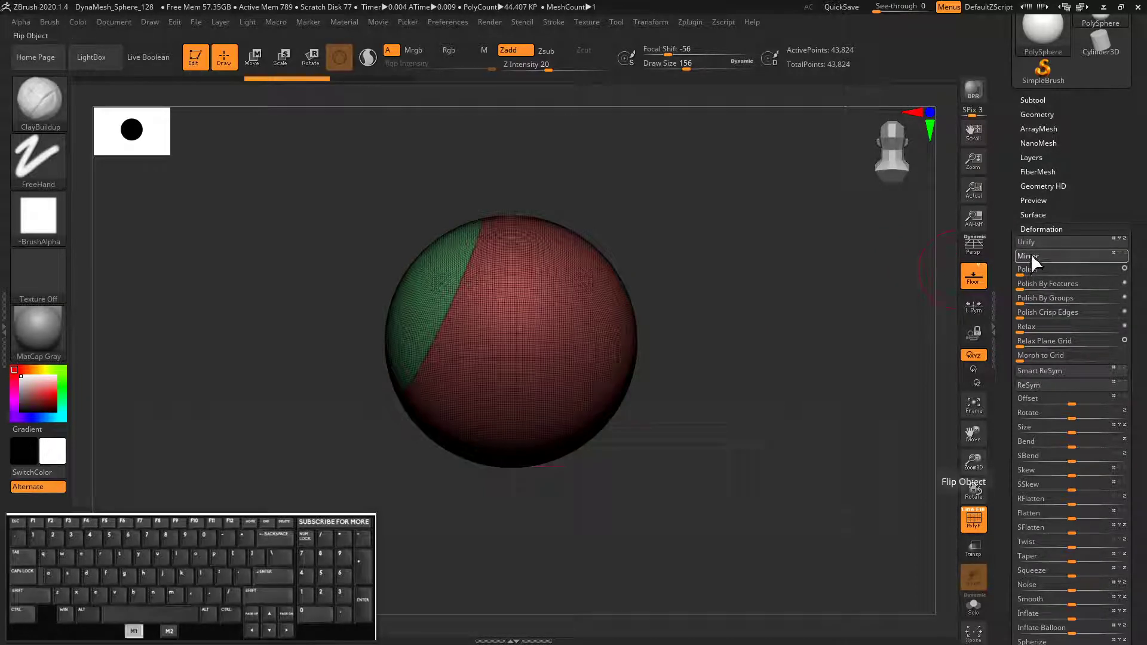
{"action": "left_click", "coordinate": [1035, 229]}
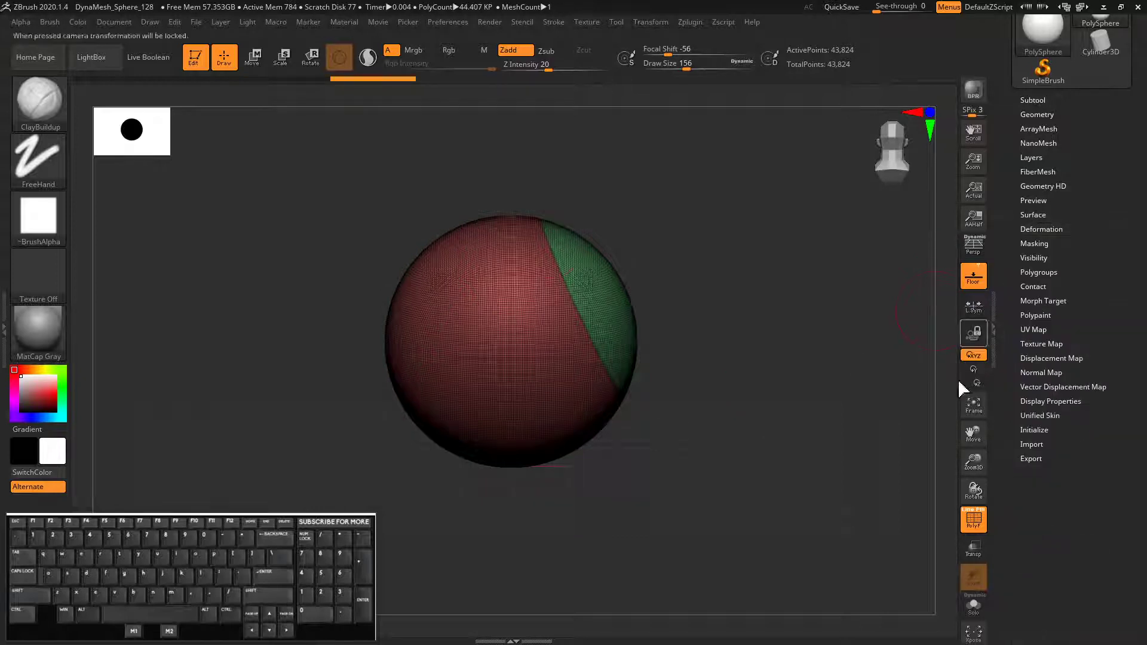
Step: Mirror and weld the flipped sphere and return to a straight front view
{"action": "mouse_move", "coordinate": [543, 474]}
{"action": "left_mouse_down"}
{"action": "mouse_move", "coordinate": [537, 466]}
{"action": "mouse_move", "coordinate": [594, 529]}
{"action": "mouse_move", "coordinate": [556, 481]}
{"action": "left_mouse_up"}
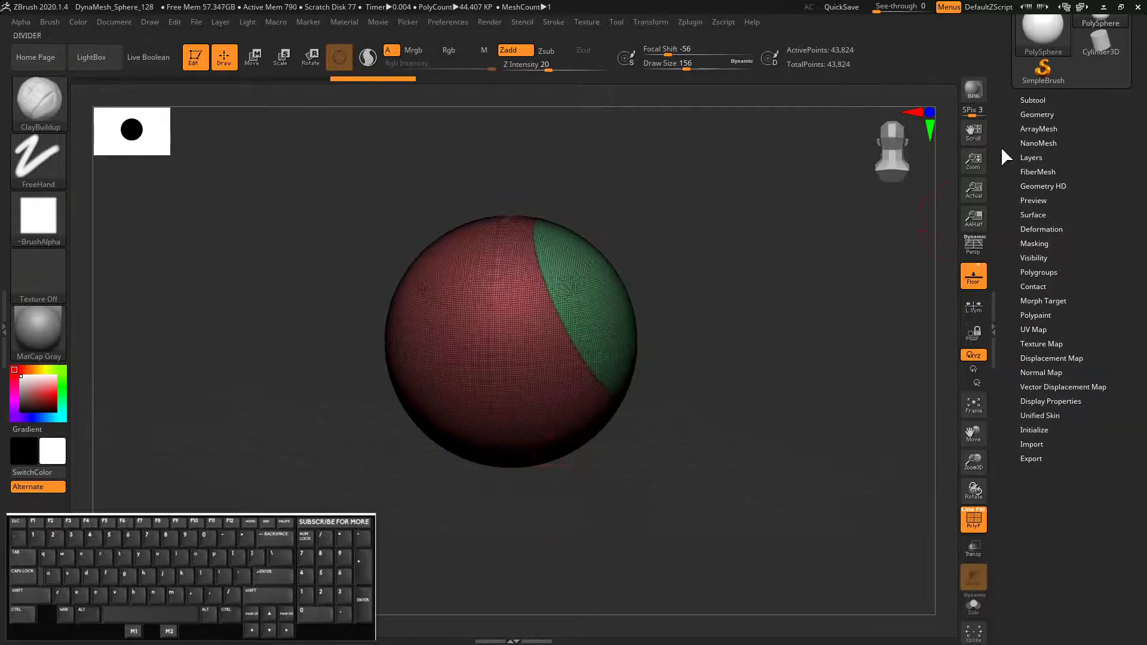
{"action": "left_click", "coordinate": [1036, 114]}
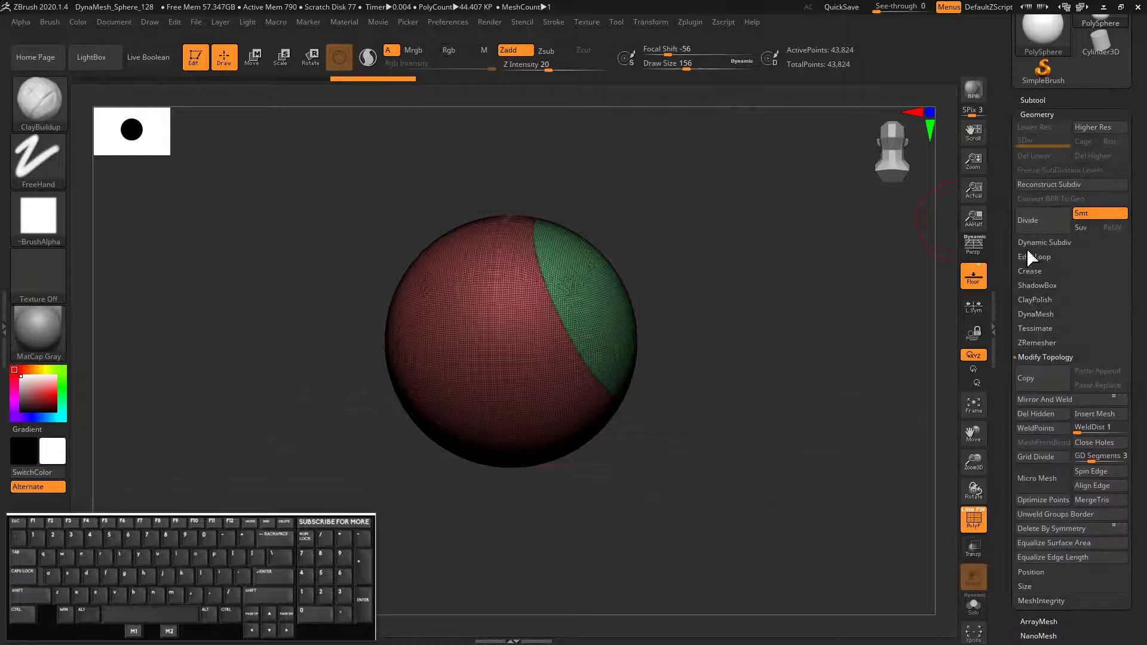
{"action": "left_click", "coordinate": [1052, 400]}
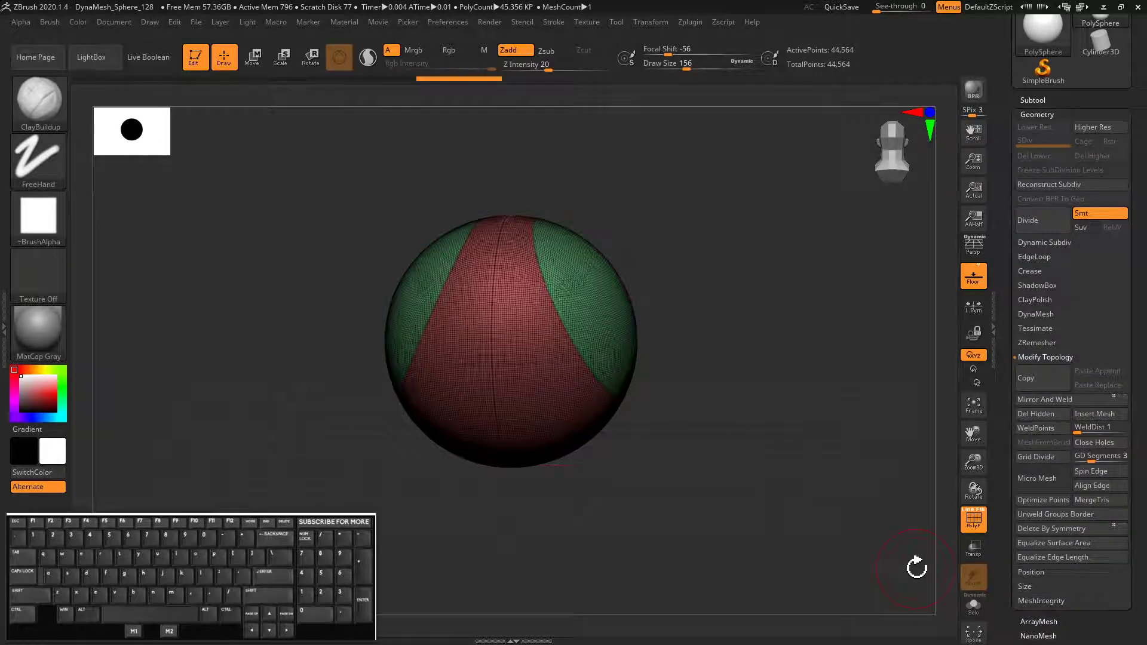
{"action": "left_click_drag", "start_coordinate": [916, 568], "coordinate": [444, 392], "text": "shift"}
Step: Isolate the two green side polygroups to inspect them, and show the whole sphere again
{"action": "key", "text": "ctrl+shift"}
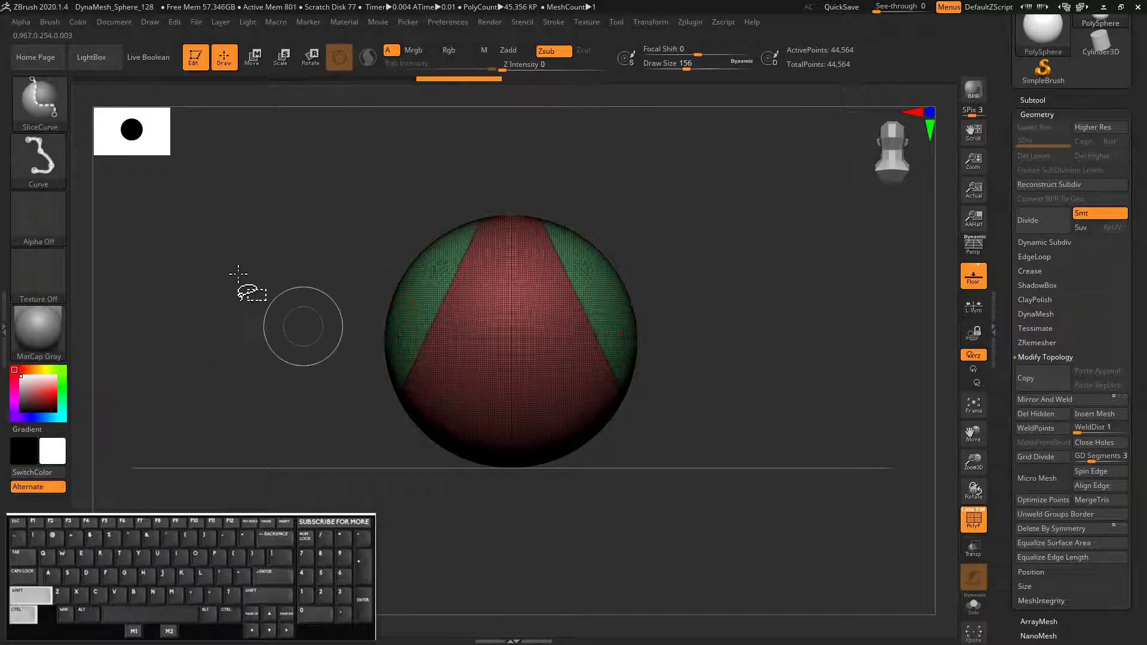
{"action": "mouse_move", "coordinate": [241, 292]}
{"action": "left_mouse_down"}
{"action": "mouse_move", "coordinate": [213, 277]}
{"action": "mouse_move", "coordinate": [261, 330]}
{"action": "mouse_move", "coordinate": [269, 221]}
{"action": "left_mouse_up"}
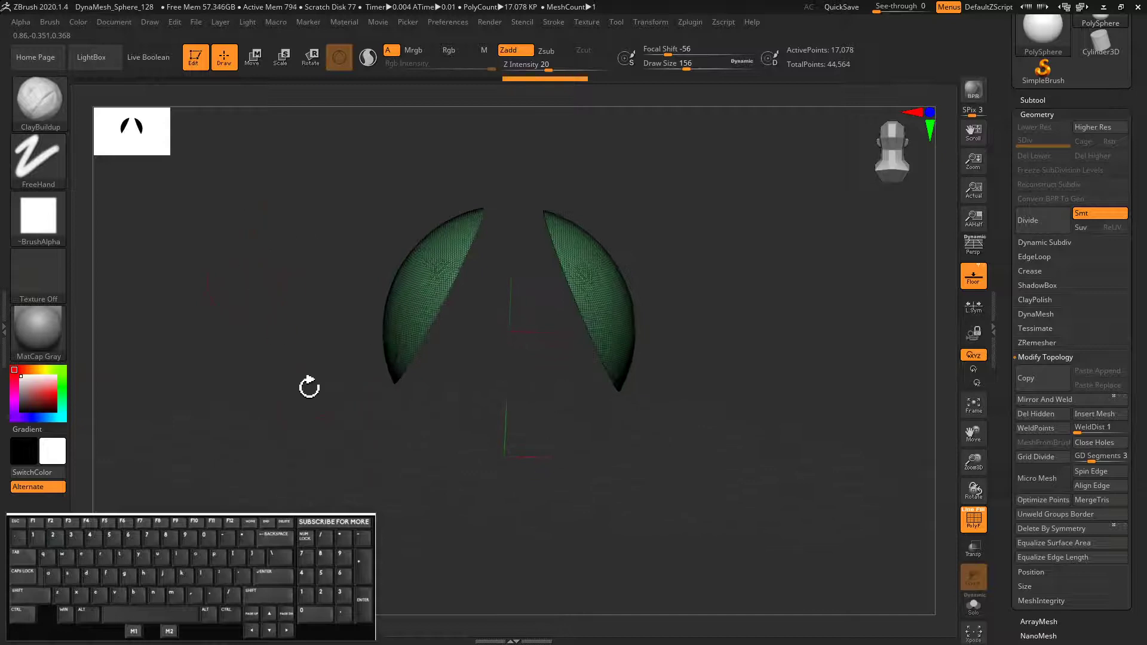
{"action": "left_click", "coordinate": [237, 476], "text": "ctrl+shift"}
{"action": "left_click_drag", "start_coordinate": [277, 298], "coordinate": [253, 295]}
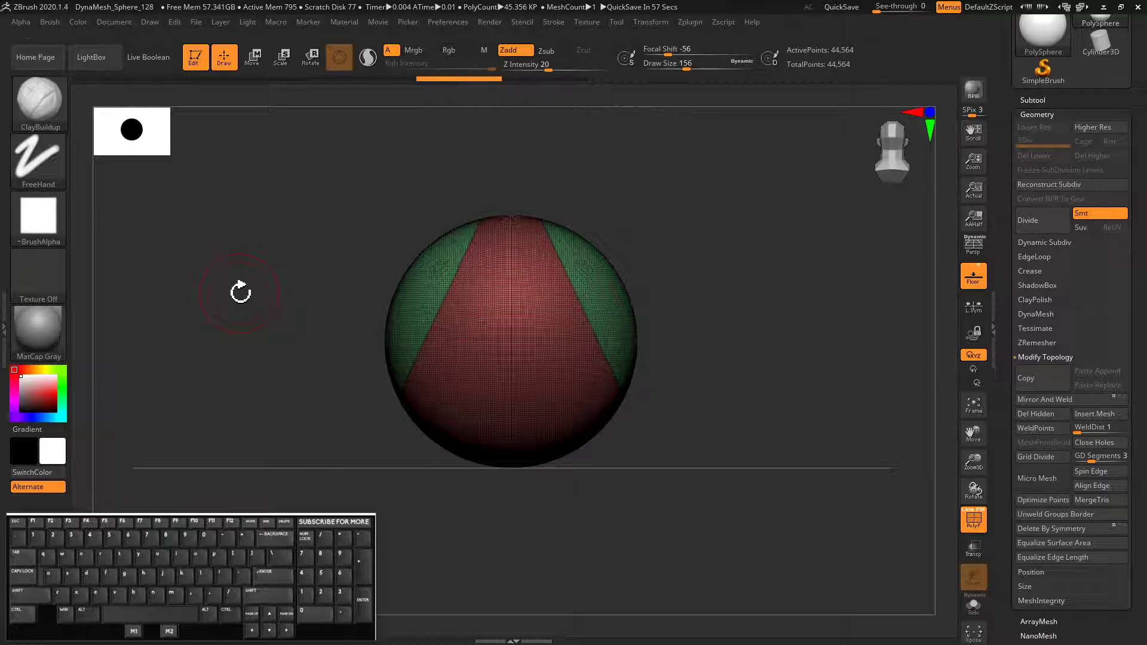
Step: Restore the uncut sphere and choose the TrimCurve brush for cutting
{"action": "mouse_move", "coordinate": [218, 289]}
{"action": "left_mouse_down", "text": "alt"}
{"action": "mouse_move", "coordinate": [230, 328]}
{"action": "mouse_move", "coordinate": [271, 220]}
{"action": "mouse_move", "coordinate": [246, 350]}
{"action": "left_mouse_up", "text": "alt"}
{"action": "key", "text": "ctrl+shift"}
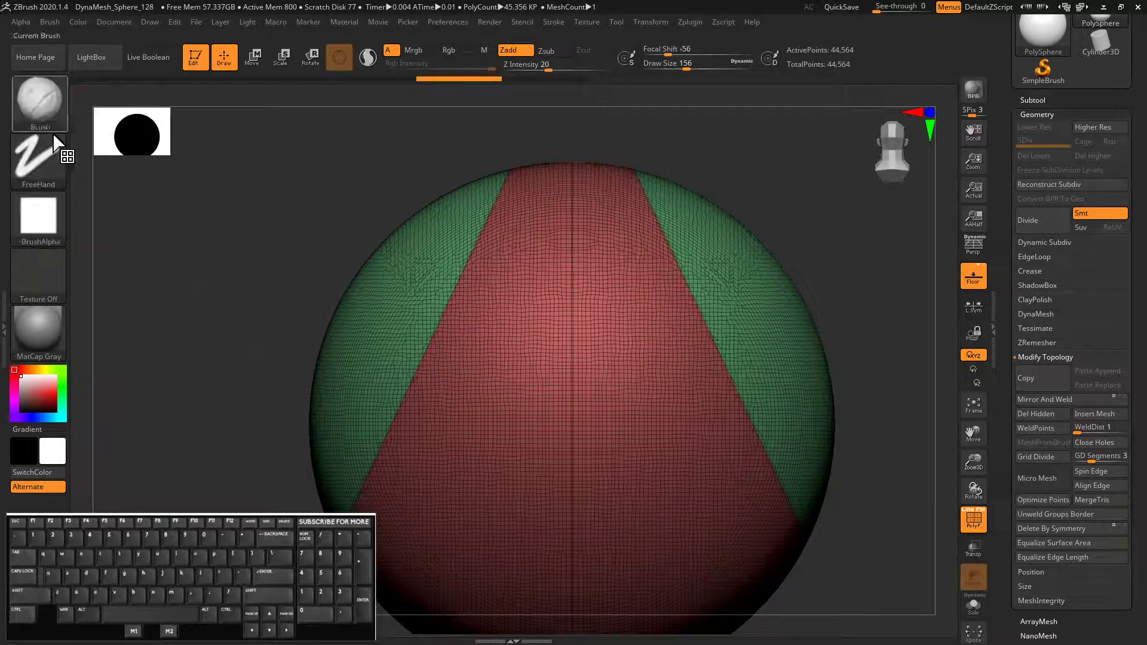
{"action": "mouse_move", "coordinate": [228, 329]}
{"action": "left_mouse_down", "text": "alt"}
{"action": "mouse_move", "coordinate": [190, 313]}
{"action": "mouse_move", "coordinate": [180, 289]}
{"action": "left_mouse_up", "text": "alt"}
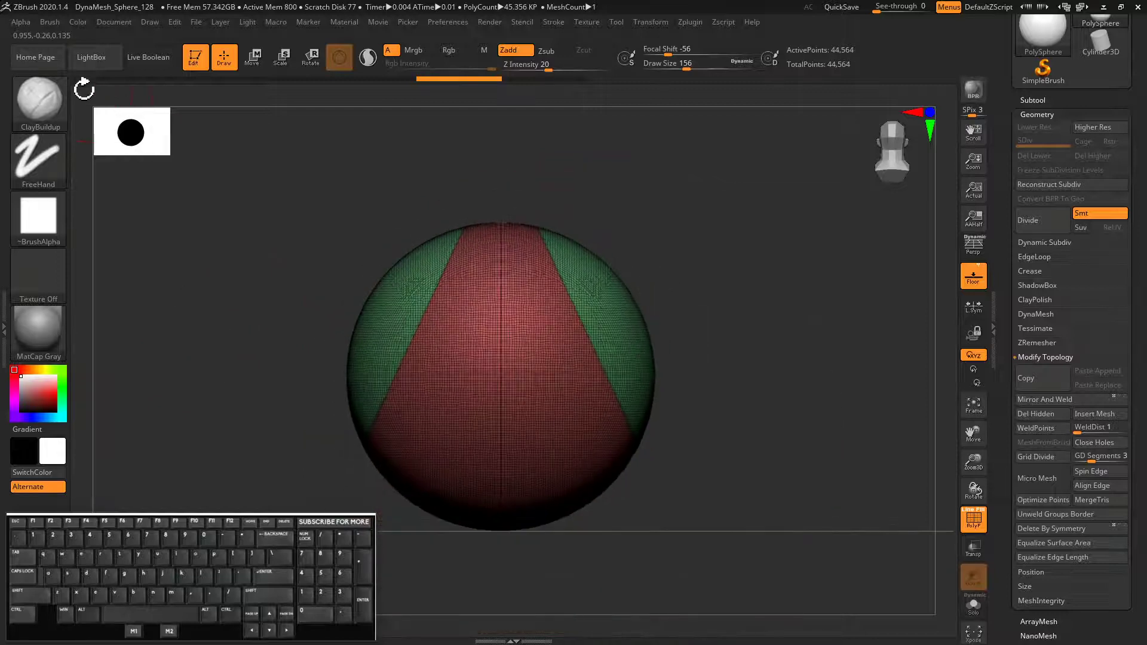
{"action": "left_click", "coordinate": [82, 81]}
{"action": "left_click", "coordinate": [30, 118]}
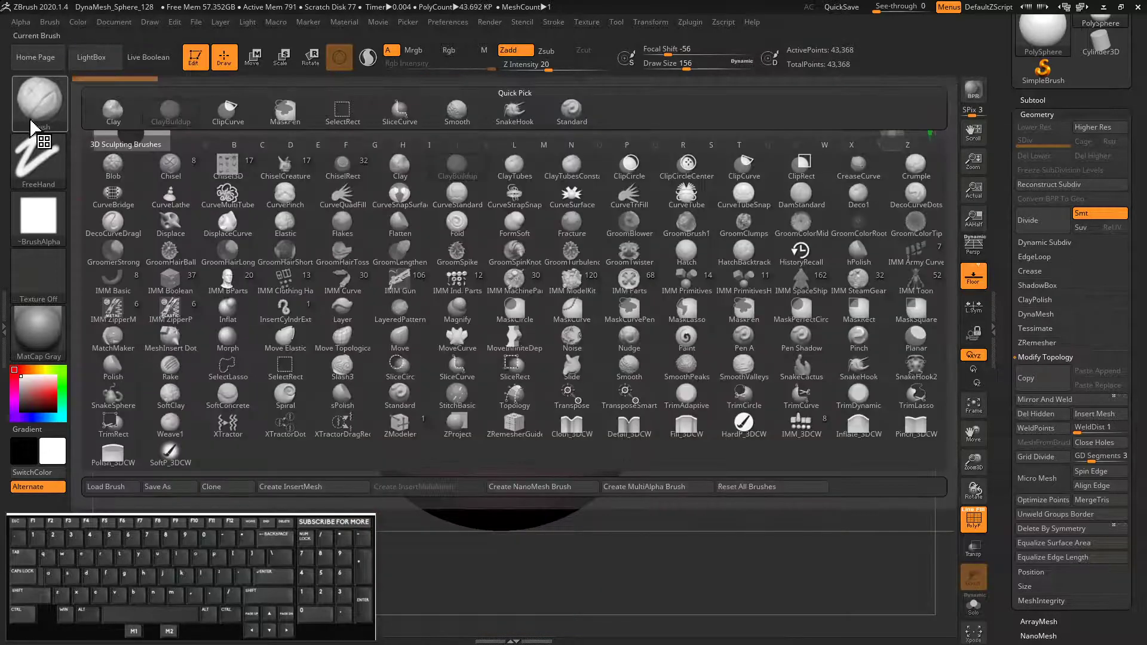
{"action": "key", "text": "ctrl+shift"}
{"action": "left_click", "coordinate": [36, 114], "text": "ctrl+shift"}
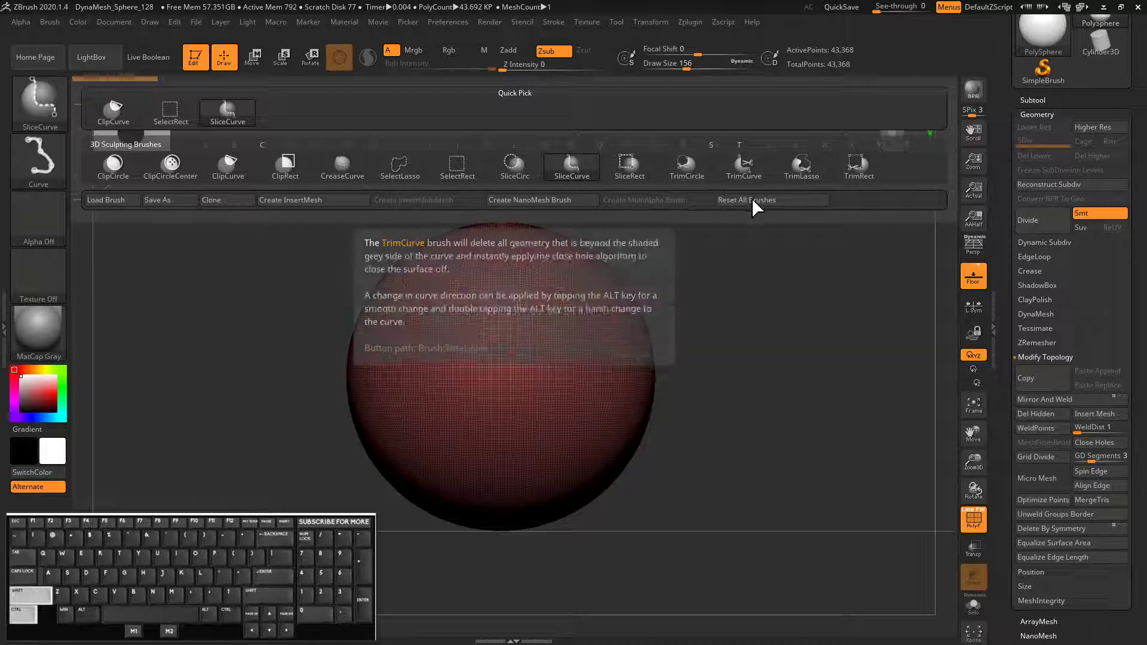
{"action": "left_click", "coordinate": [745, 176], "text": "ctrl+shift"}
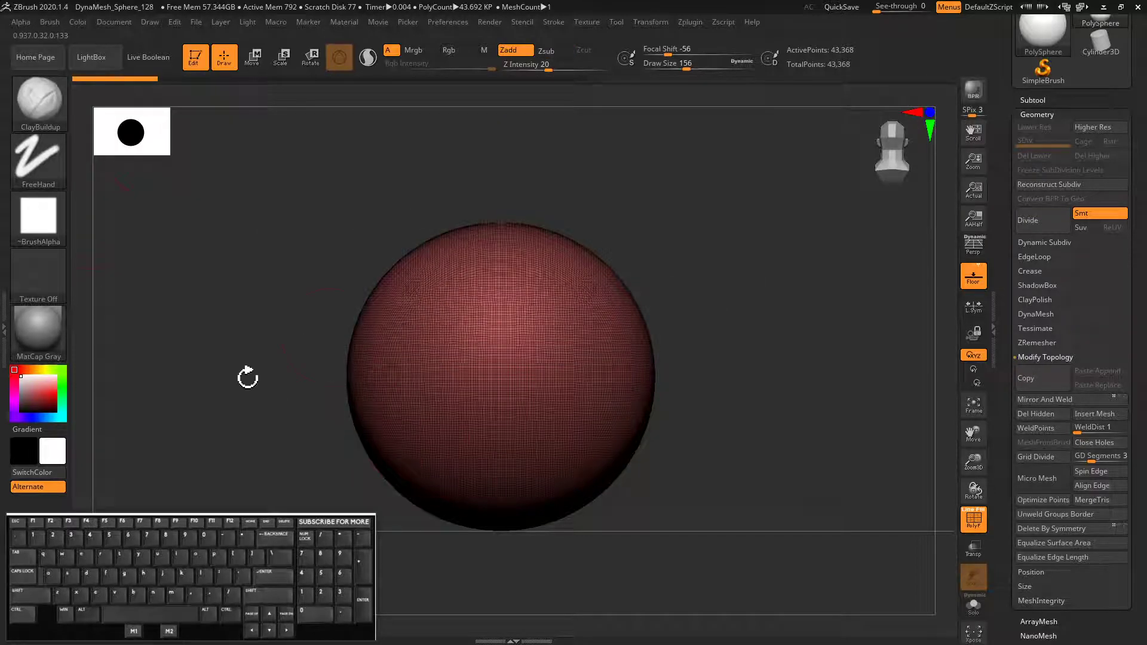
Step: Trim a steep diagonal section off the sphere's right side with TrimCurve
{"action": "key", "text": "ctrl+shift"}
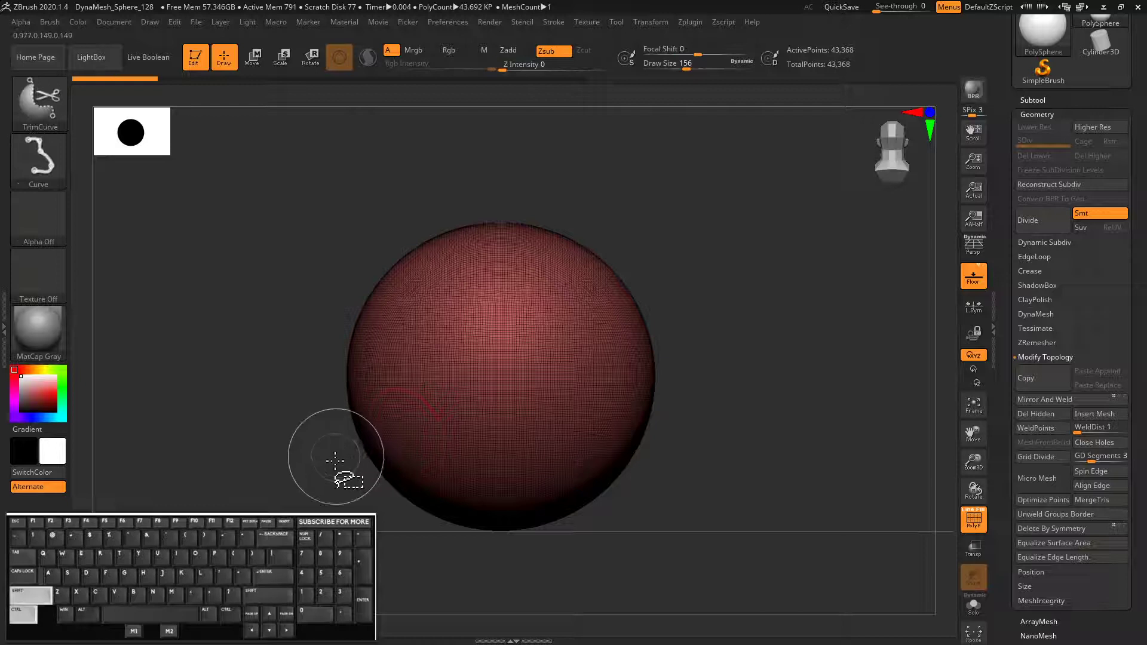
{"action": "left_click_drag", "start_coordinate": [302, 418], "coordinate": [305, 434]}
{"action": "key", "text": "ctrl+shift"}
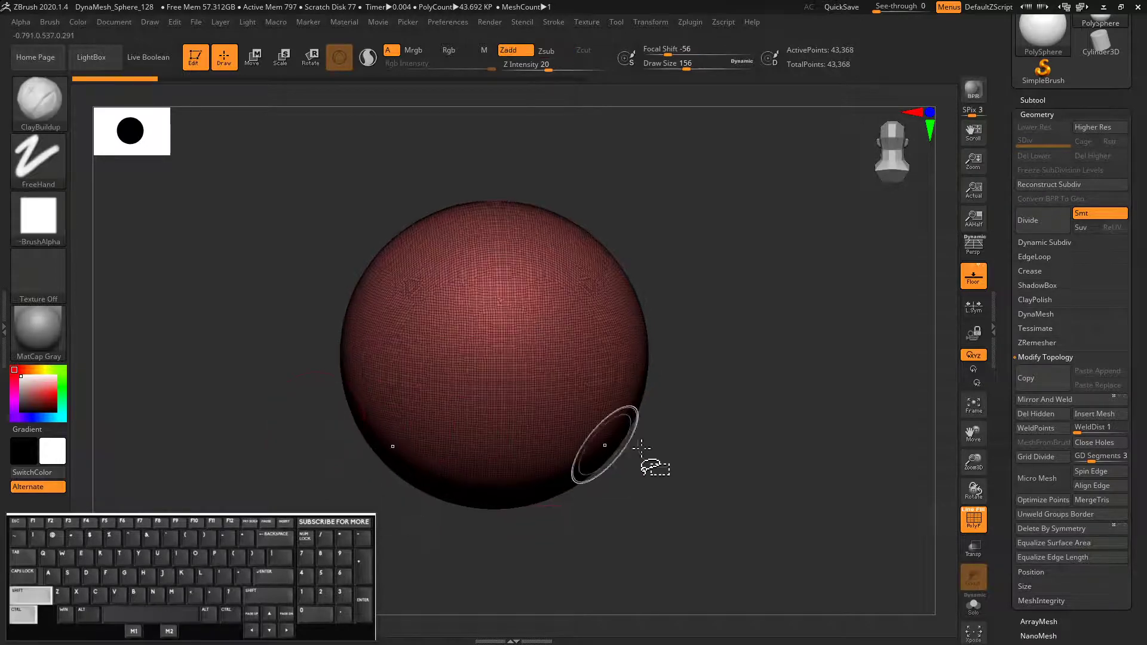
{"action": "left_click_drag", "start_coordinate": [266, 362], "coordinate": [319, 333], "text": "shift"}
{"action": "key", "text": "ctrl+shift"}
{"action": "mouse_move", "coordinate": [665, 469]}
{"action": "left_mouse_down", "text": "ctrl+shift"}
{"action": "mouse_move", "coordinate": [499, 166]}
{"action": "mouse_move", "coordinate": [550, 257]}
{"action": "mouse_move", "coordinate": [599, 543]}
{"action": "left_mouse_up", "text": "ctrl+shift"}
{"action": "key", "text": "ctrl+z"}
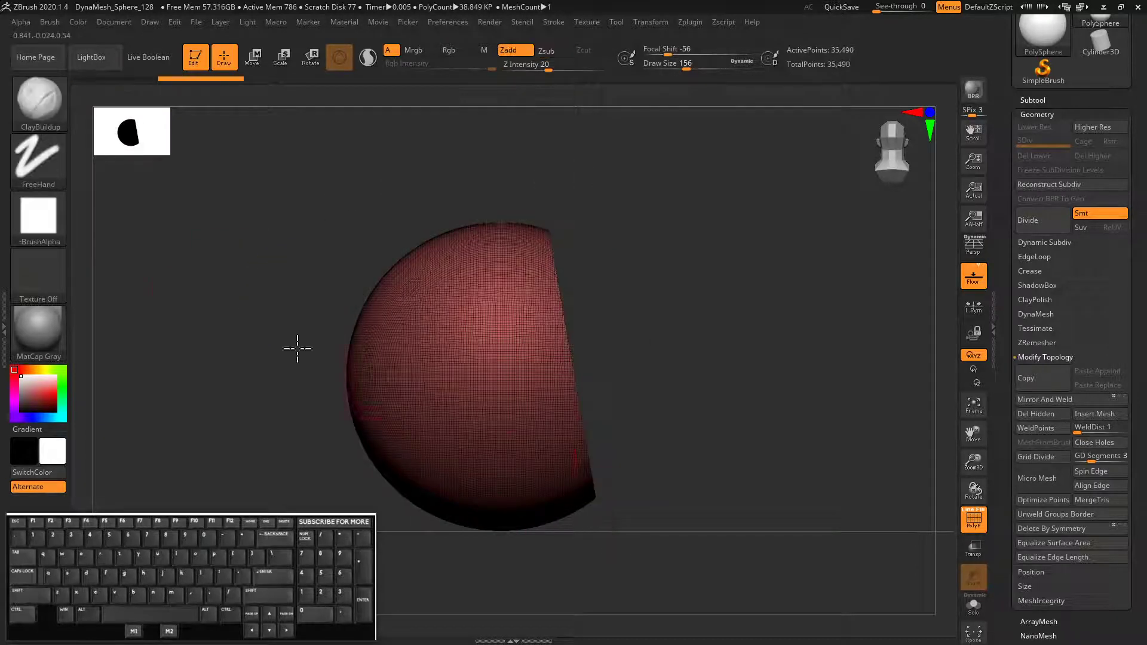
Step: Examine the trimmed sphere's closed cut face, and mirror and weld the trim onto the opposite side
{"action": "left_click_drag", "start_coordinate": [277, 249], "coordinate": [397, 300]}
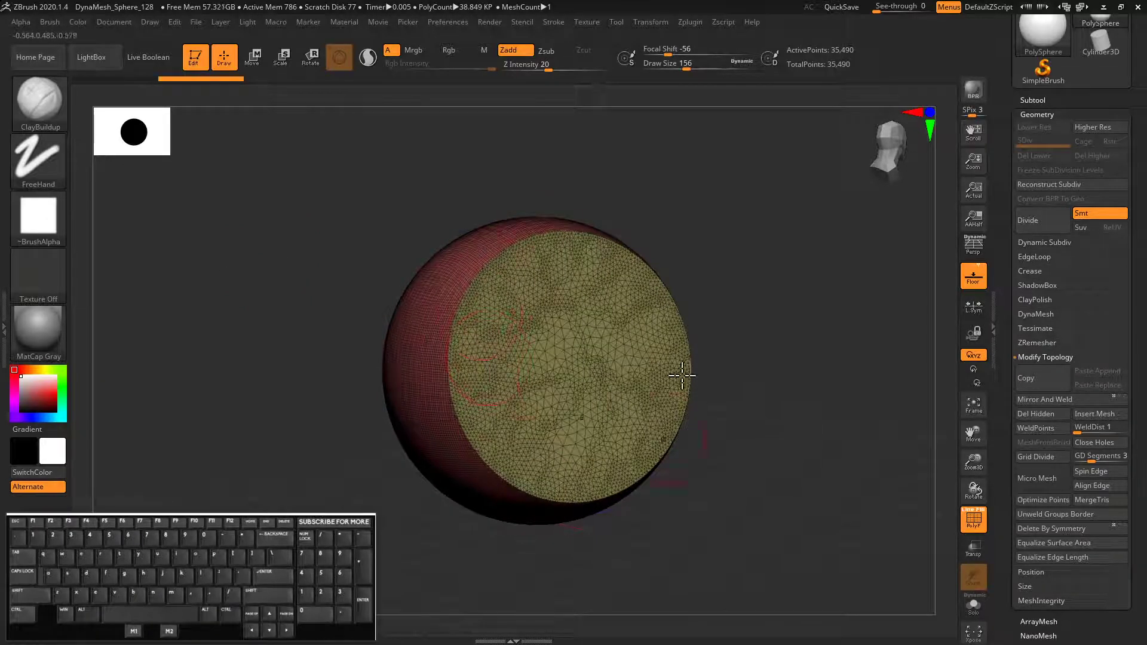
{"action": "left_click_drag", "start_coordinate": [197, 328], "coordinate": [217, 343]}
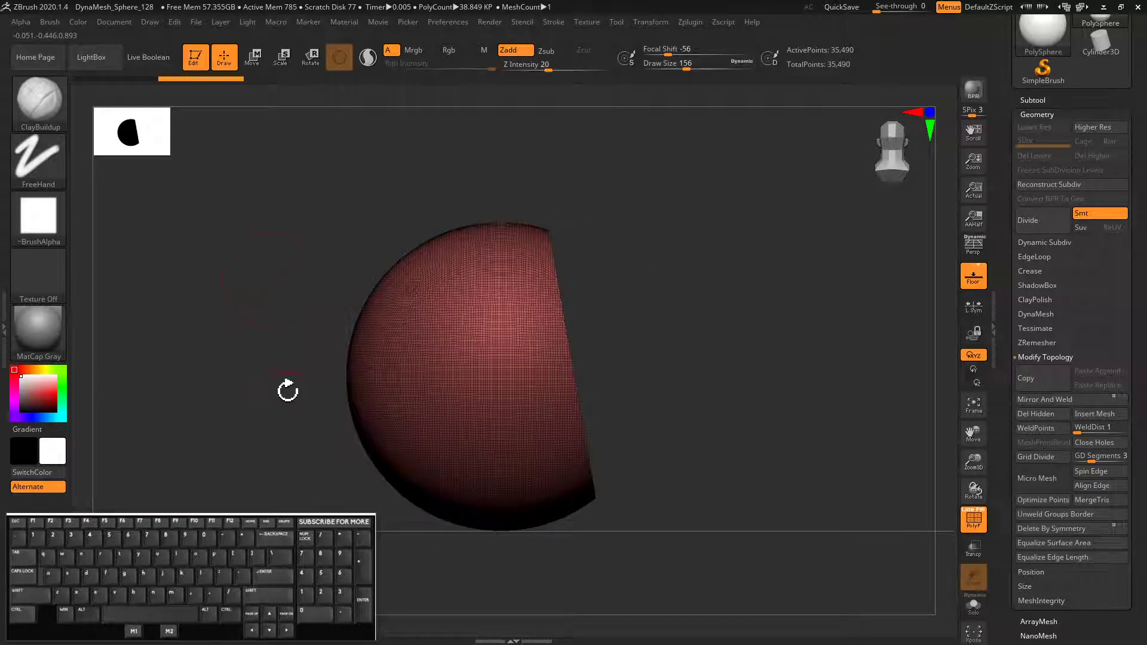
{"action": "left_click", "coordinate": [1052, 401]}
{"action": "mouse_move", "coordinate": [209, 351]}
{"action": "left_mouse_down"}
{"action": "mouse_move", "coordinate": [233, 353]}
{"action": "mouse_move", "coordinate": [196, 376]}
{"action": "mouse_move", "coordinate": [195, 338]}
{"action": "left_mouse_up"}
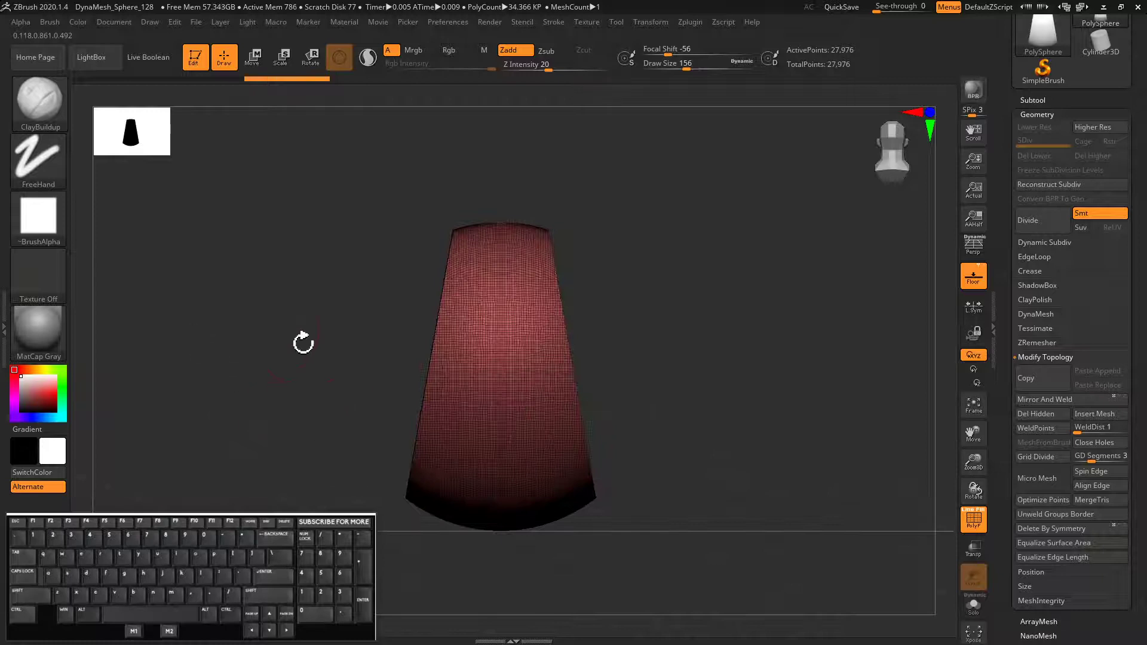
{"action": "left_click_drag", "start_coordinate": [404, 350], "coordinate": [208, 320]}
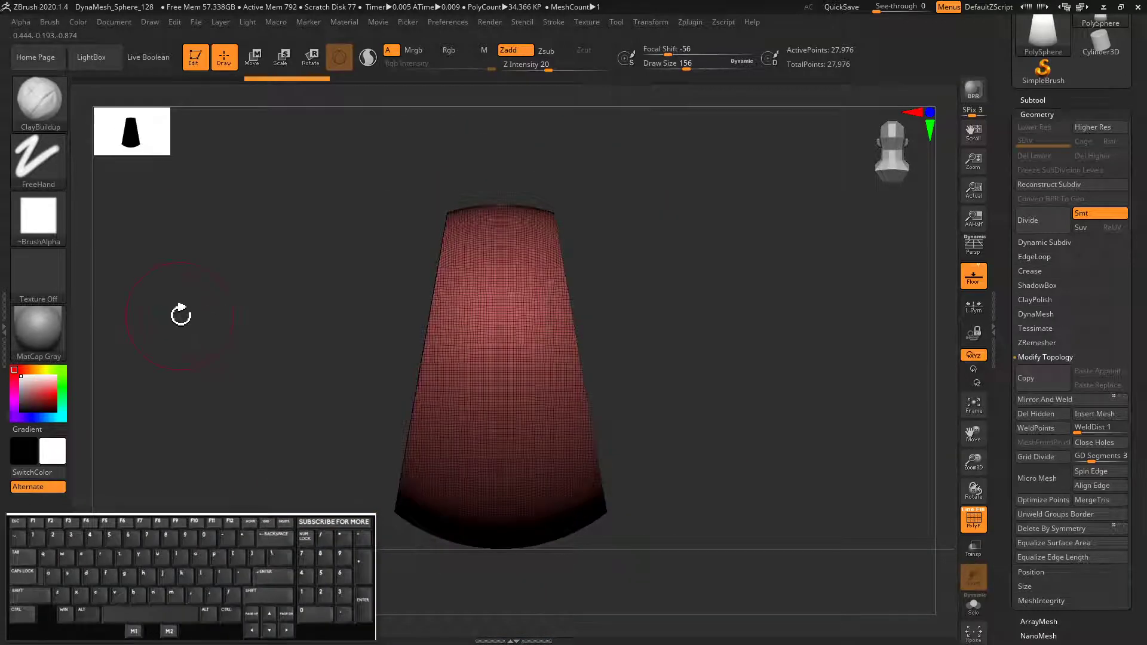